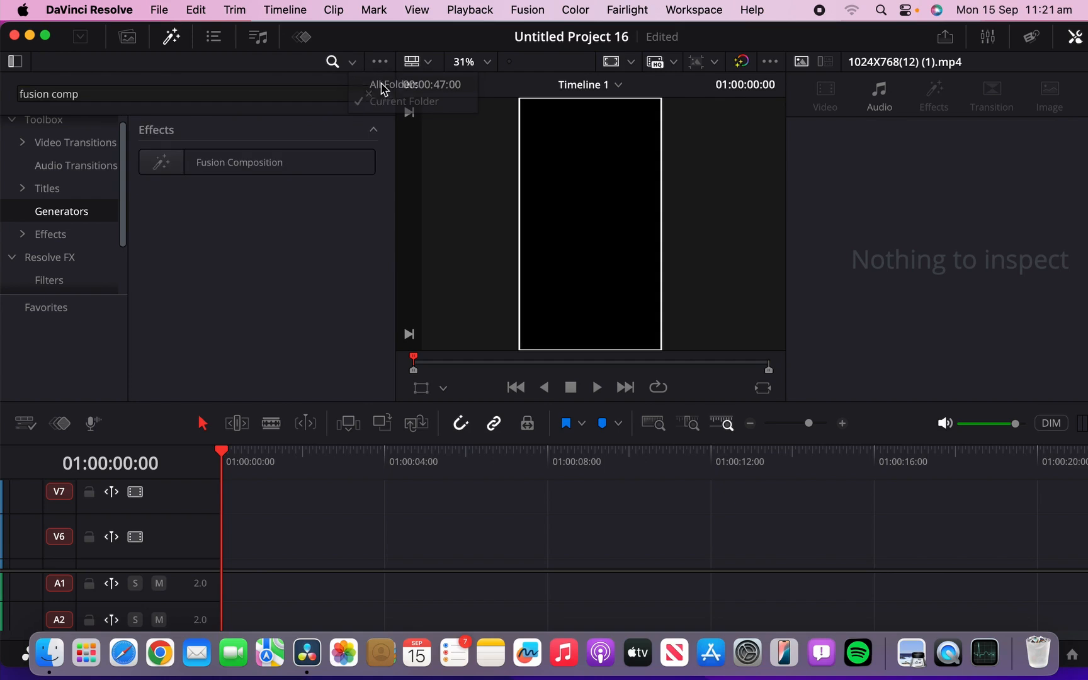
Step: Place a Fusion Composition at the start of track V6 and open it in the Fusion page
left_click_drag(230, 165, 225, 556)
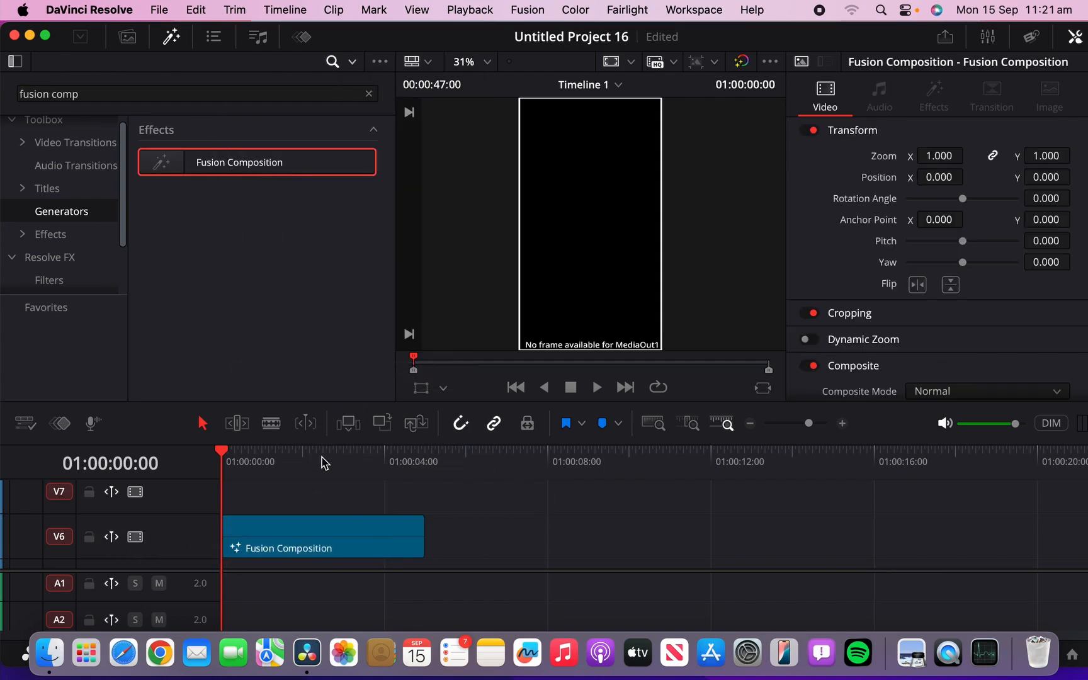
left_click(323, 457)
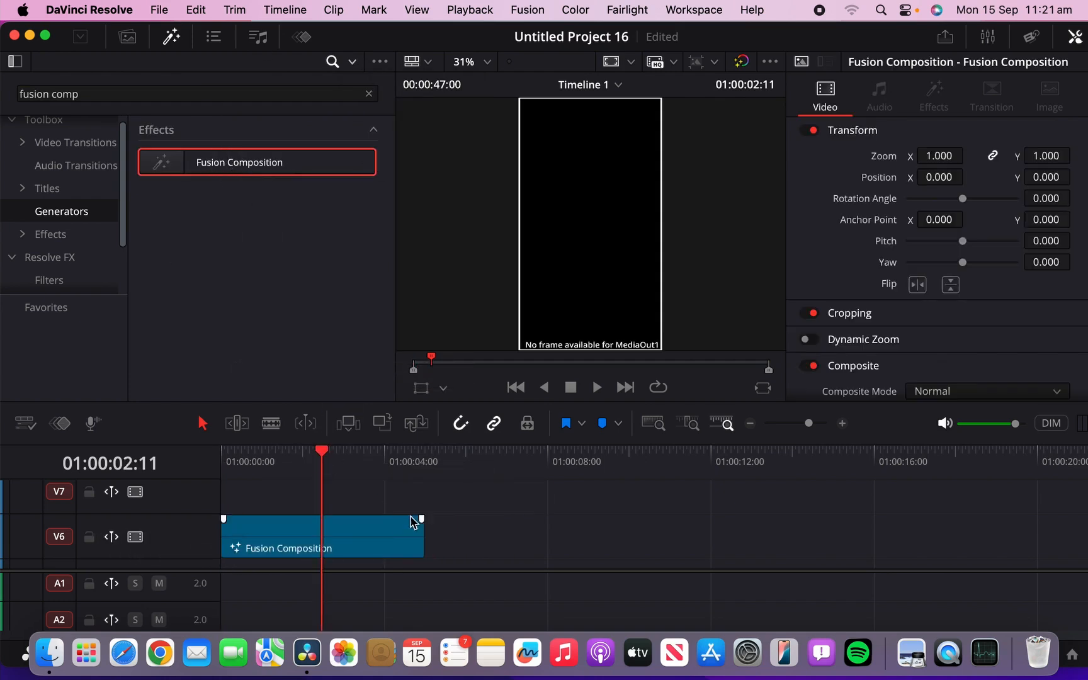
right_click(366, 543)
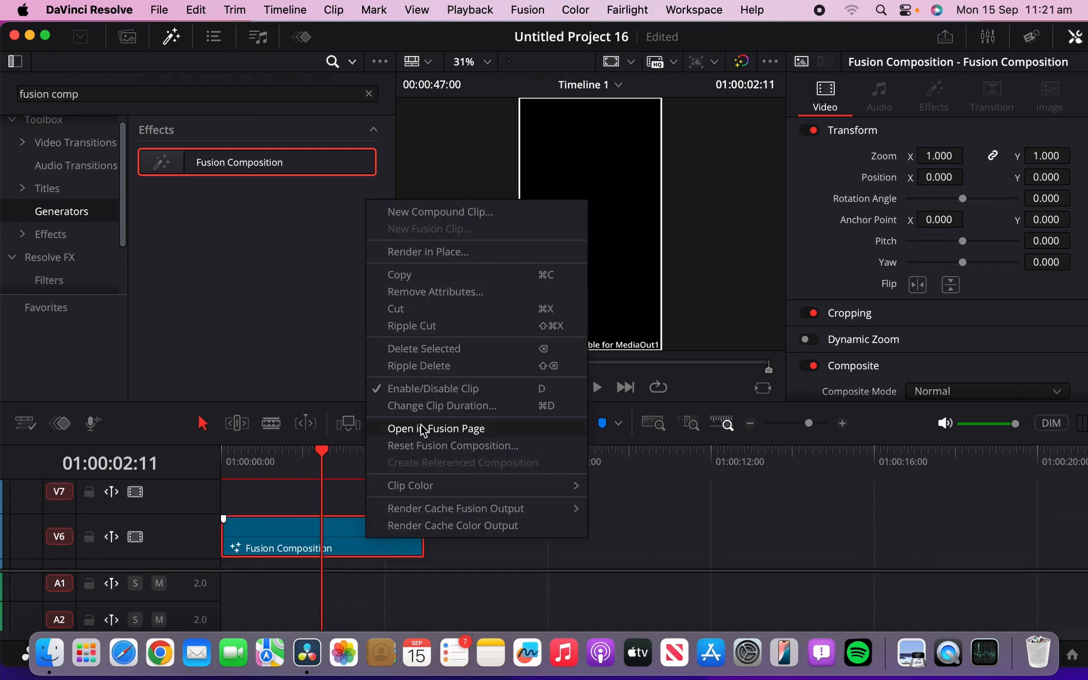
left_click(422, 429)
Step: Connect a Background node to MediaOut1 and display the clip 1024X768(12) (1).mp4 at frame 0 as a viewer reference
left_click_drag(57, 426, 437, 576)
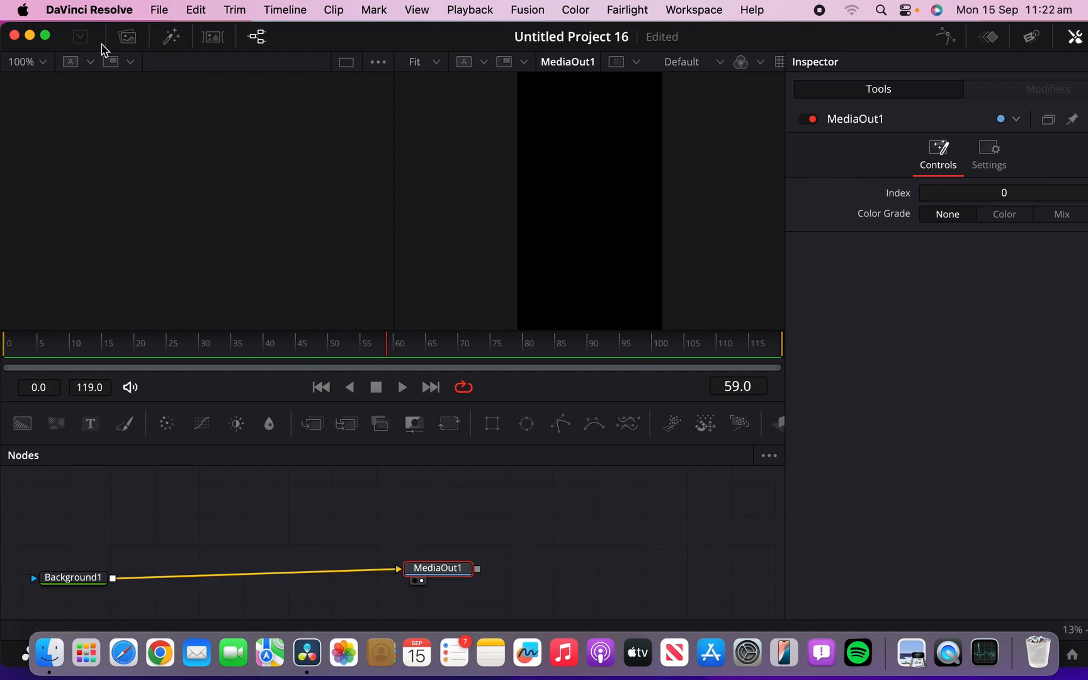
left_click(128, 38)
left_click_drag(187, 238, 532, 502)
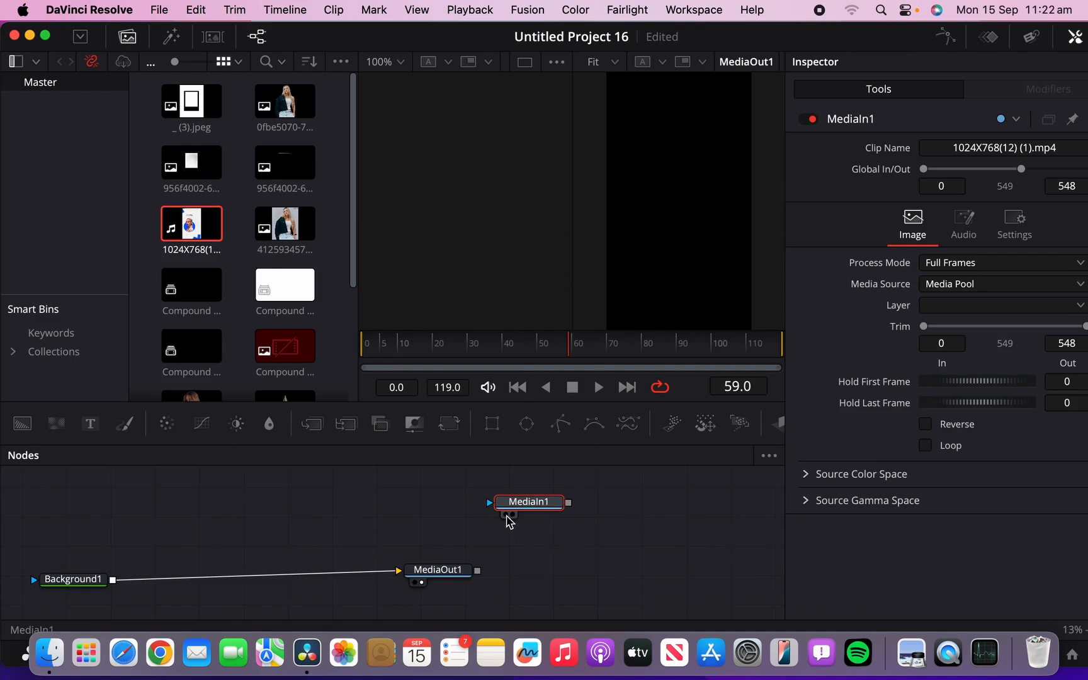
left_click(506, 516)
left_click_drag(510, 347, 310, 353)
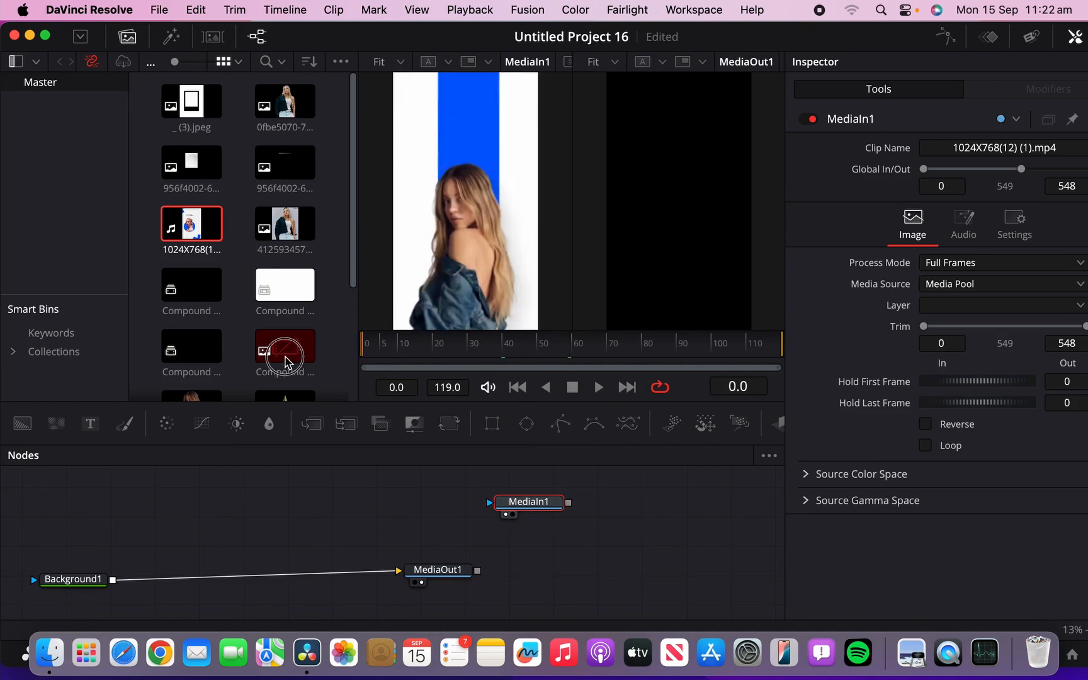
Step: Colour the Background node with the white sampled from the reference clip and move the playhead to frame 42
left_click(74, 576)
left_click_drag(1023, 295, 611, 165)
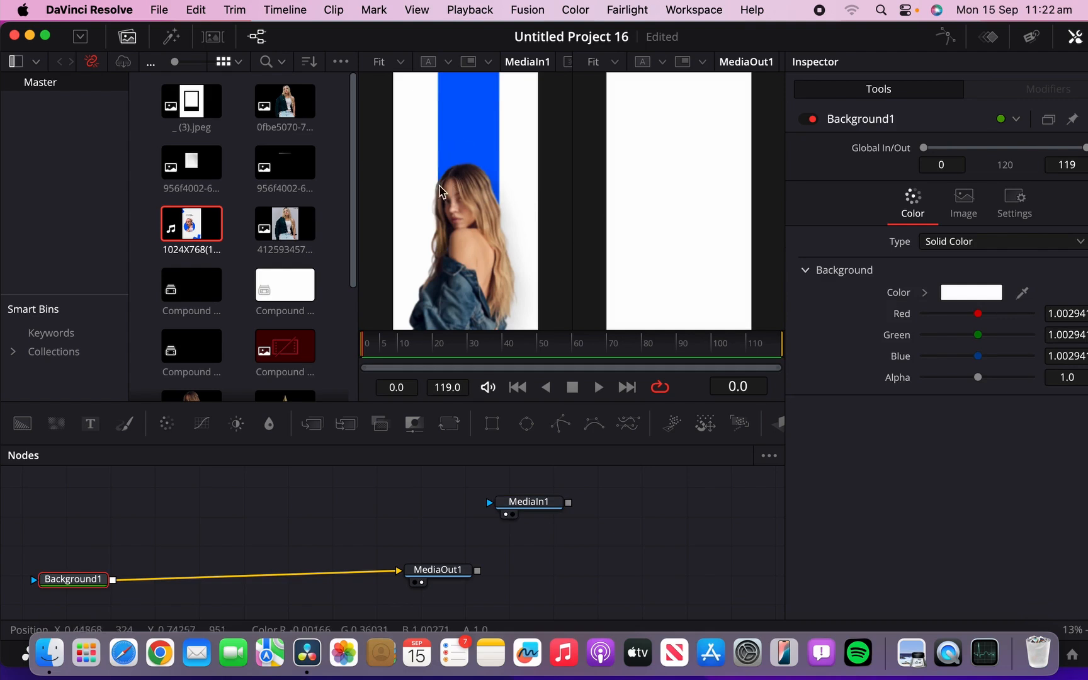
left_click(515, 344)
mouse_move(518, 347)
left_mouse_down()
mouse_move(540, 345)
mouse_move(512, 351)
left_mouse_up()
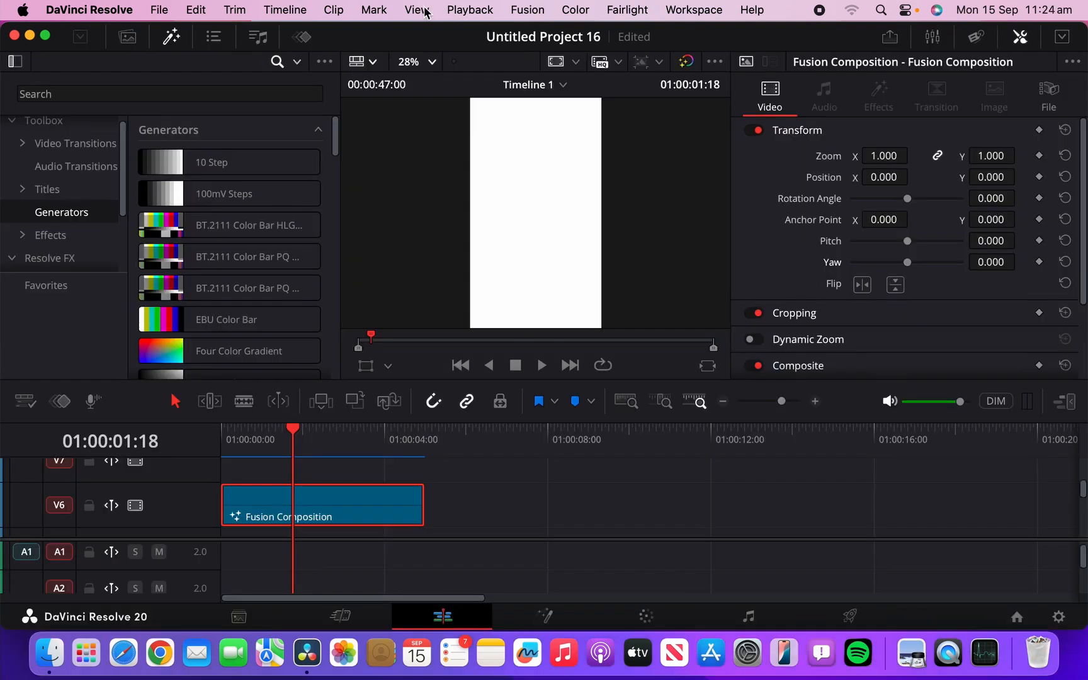
Step: Add a yellow horizontal guide across the middle of the frame in the Edit page viewer
left_click(418, 10)
mouse_move(494, 265)
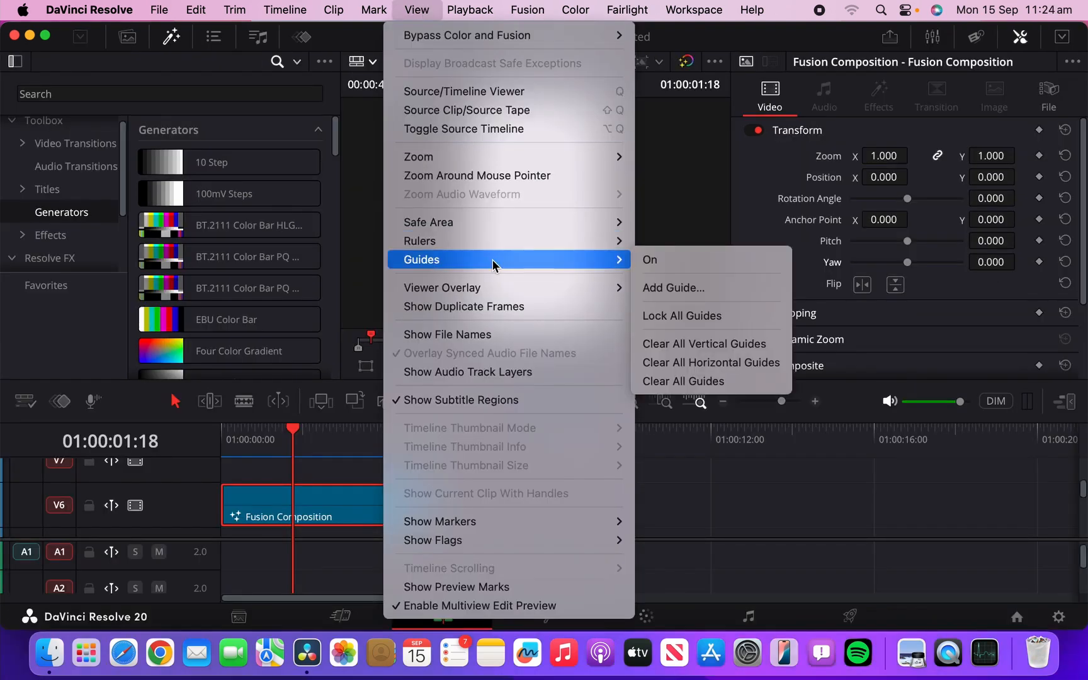
left_click(684, 292)
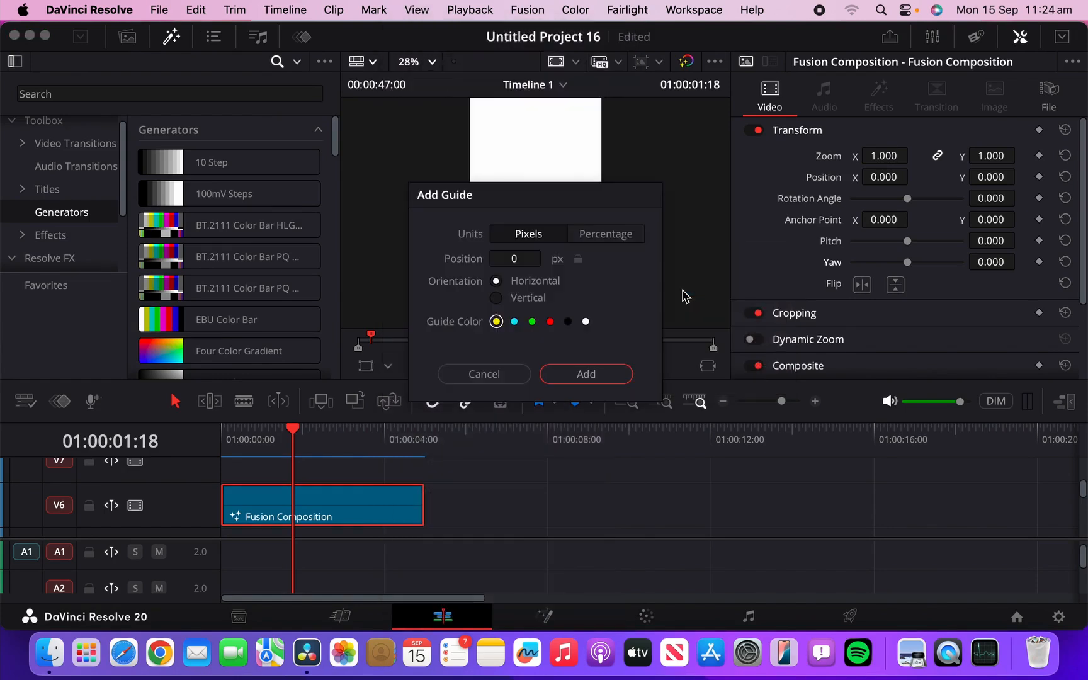
left_click(586, 374)
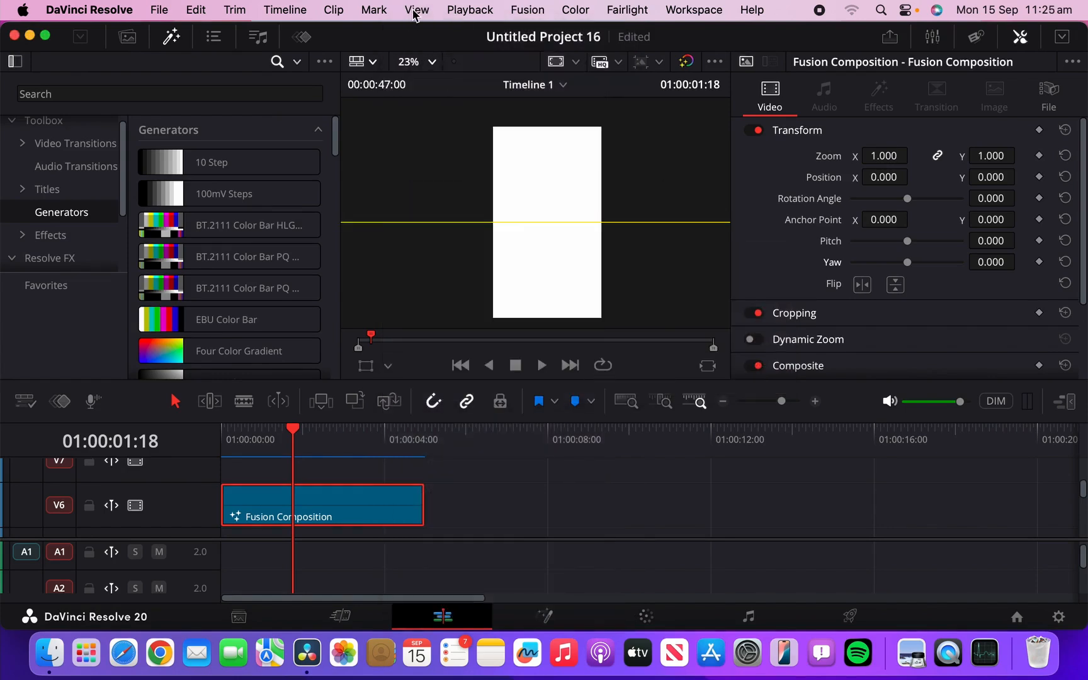
Step: Add a yellow vertical guide at 50 percent of the frame
left_click(415, 11)
mouse_move(506, 256)
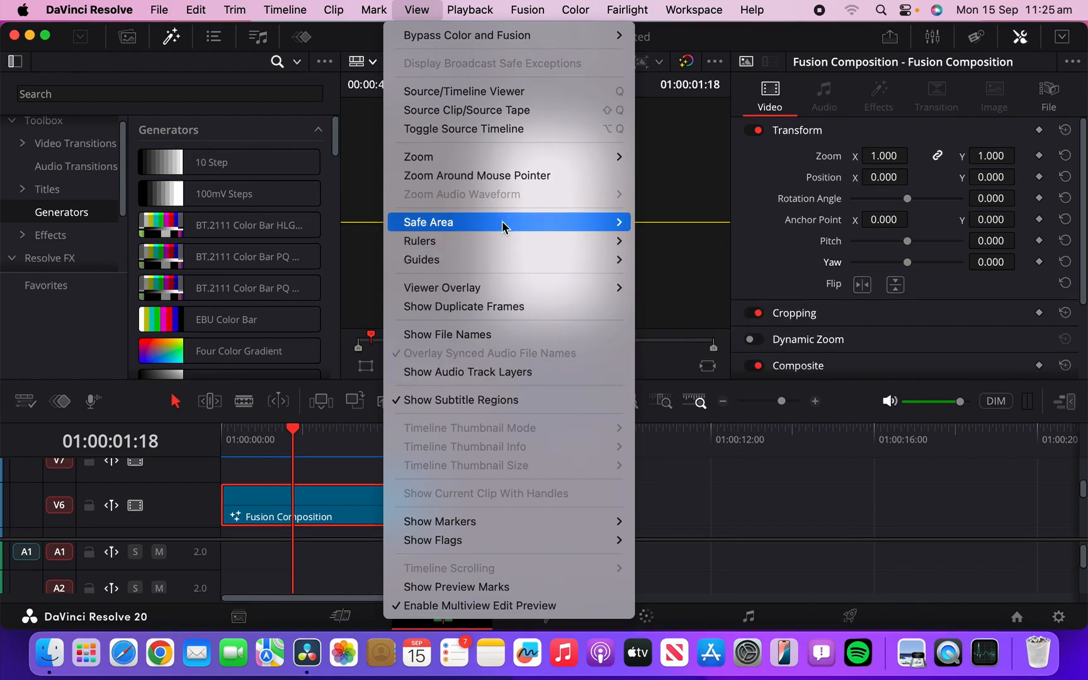
left_click(701, 291)
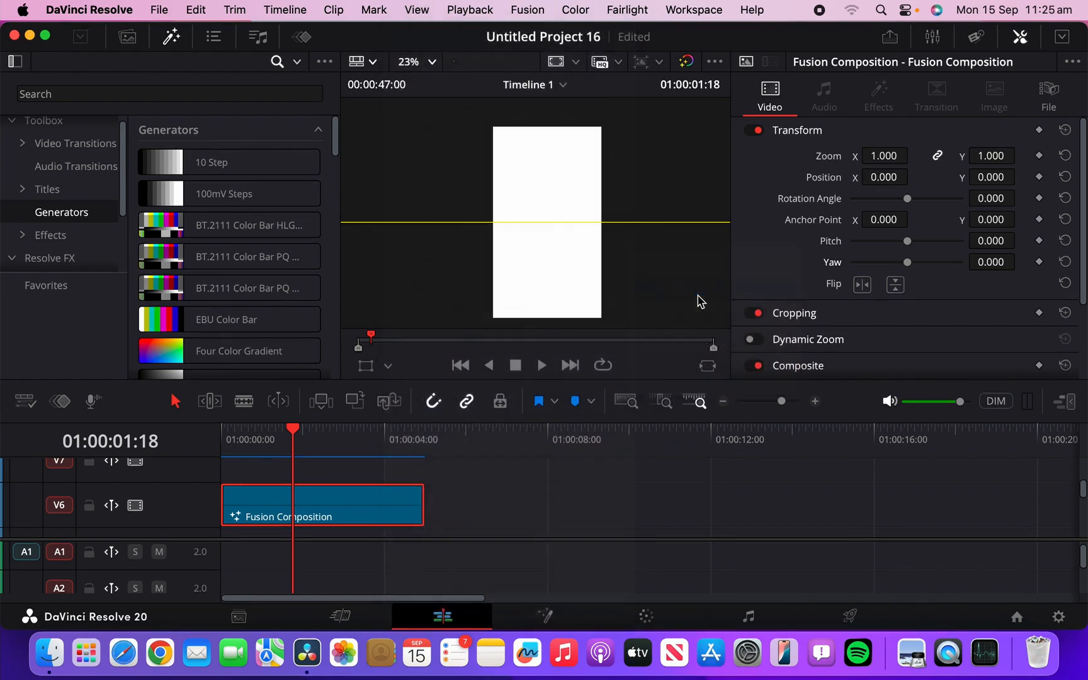
left_click(605, 234)
left_click(496, 298)
left_click(591, 375)
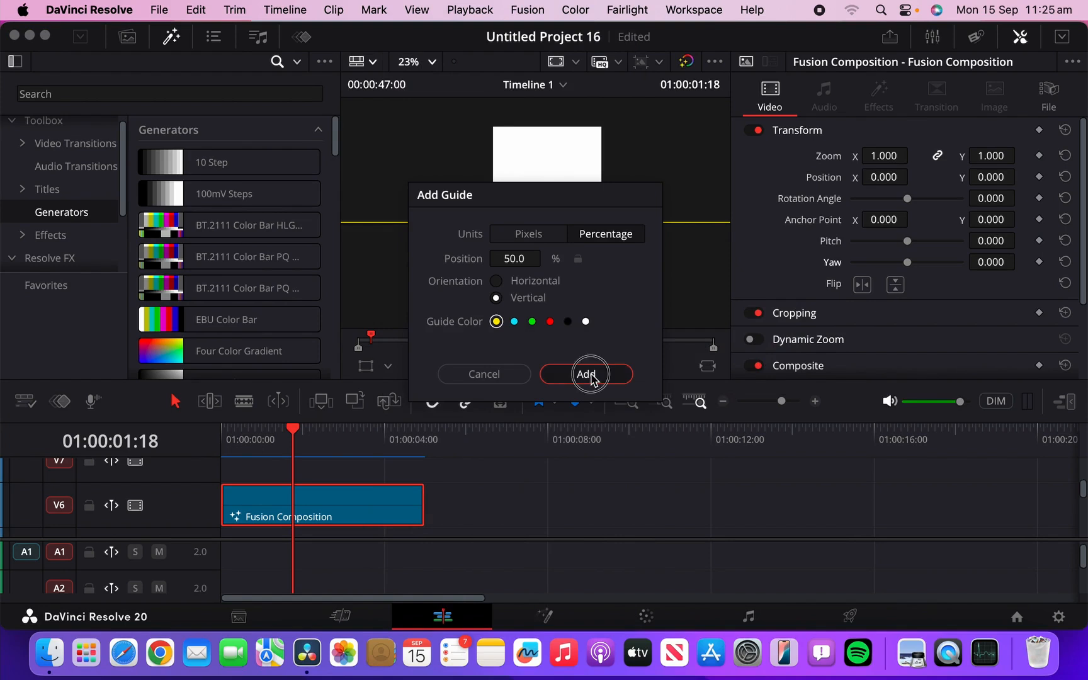
Step: Back on the Fusion page, merge a second Background node over the first and give it a Rectangle mask
left_click(547, 614)
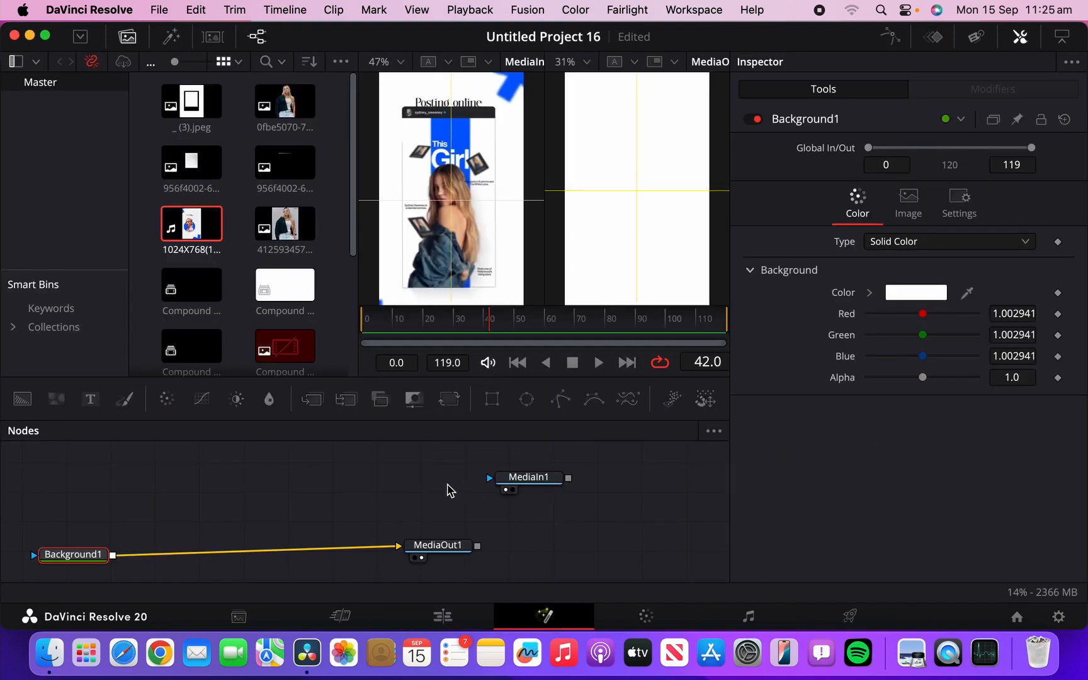
left_click_drag(441, 544, 620, 543)
left_click_drag(23, 399, 151, 554)
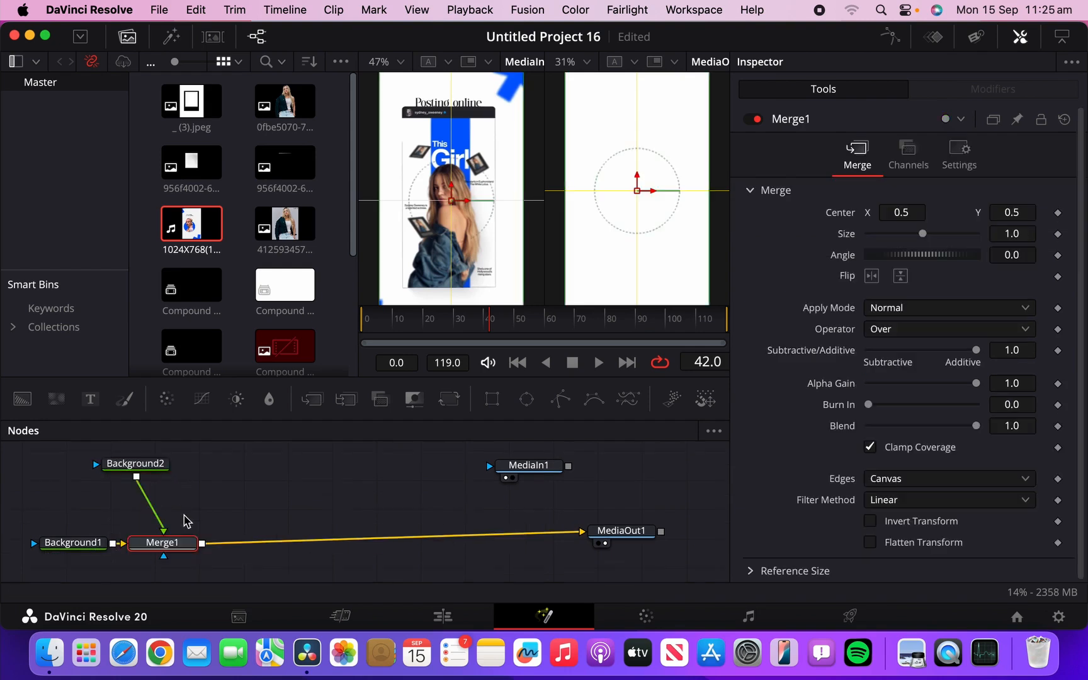
left_click_drag(139, 477, 180, 464)
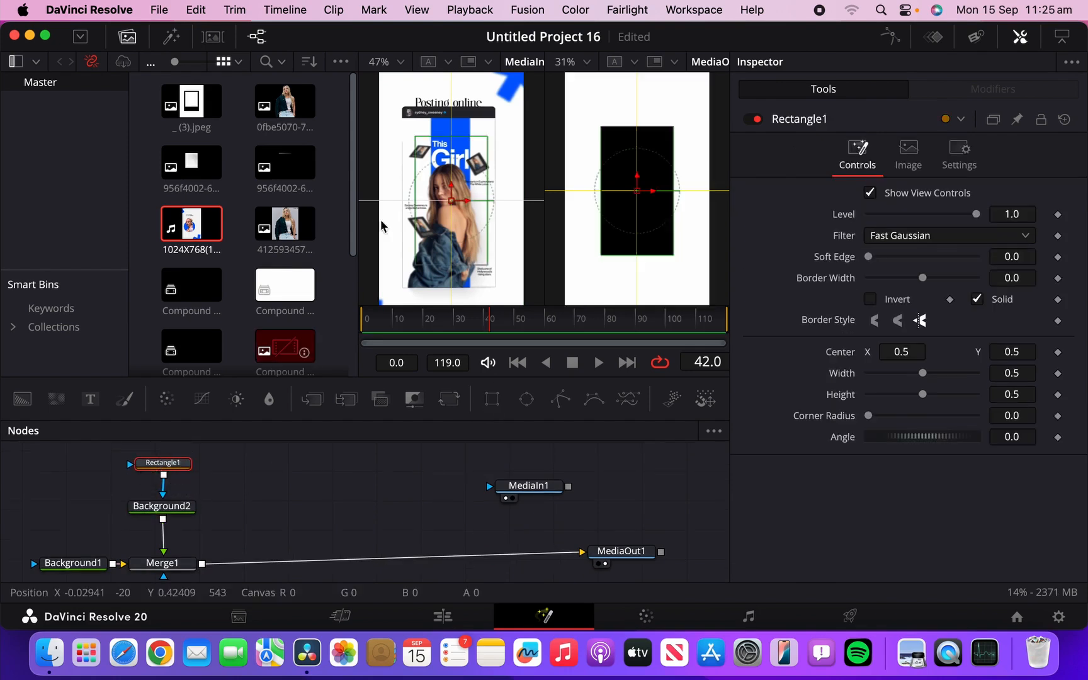
Step: Resize the Rectangle mask on the second background to match the tall card in the reference frame
left_click_drag(647, 126, 651, 102)
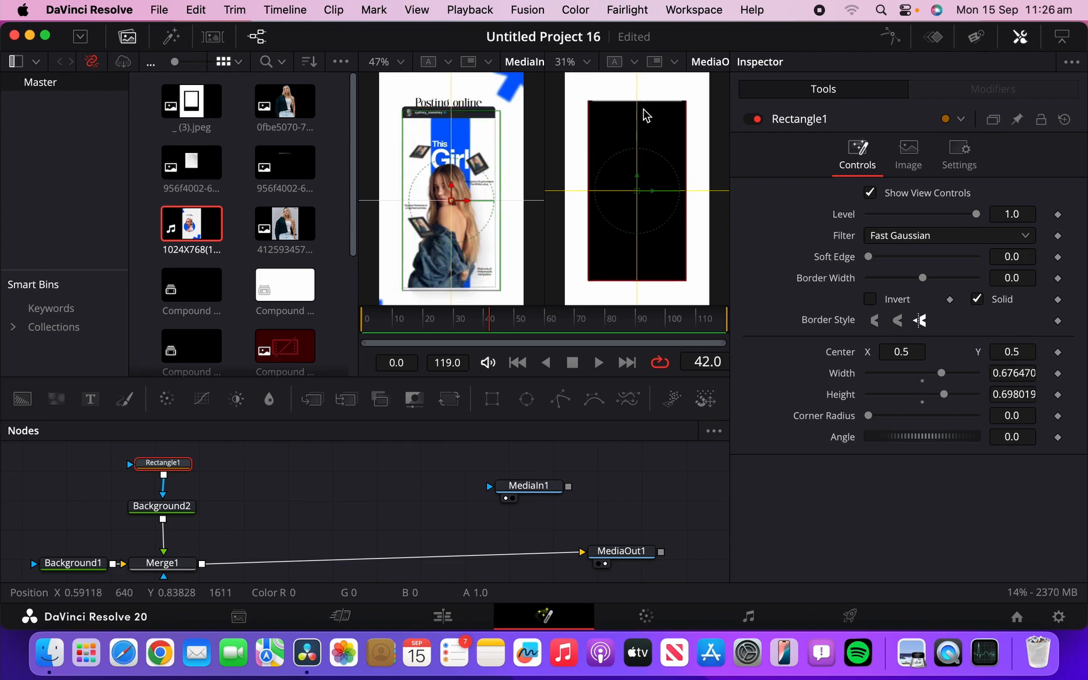
left_click_drag(637, 181, 683, 184)
left_click_drag(1013, 394, 1005, 379)
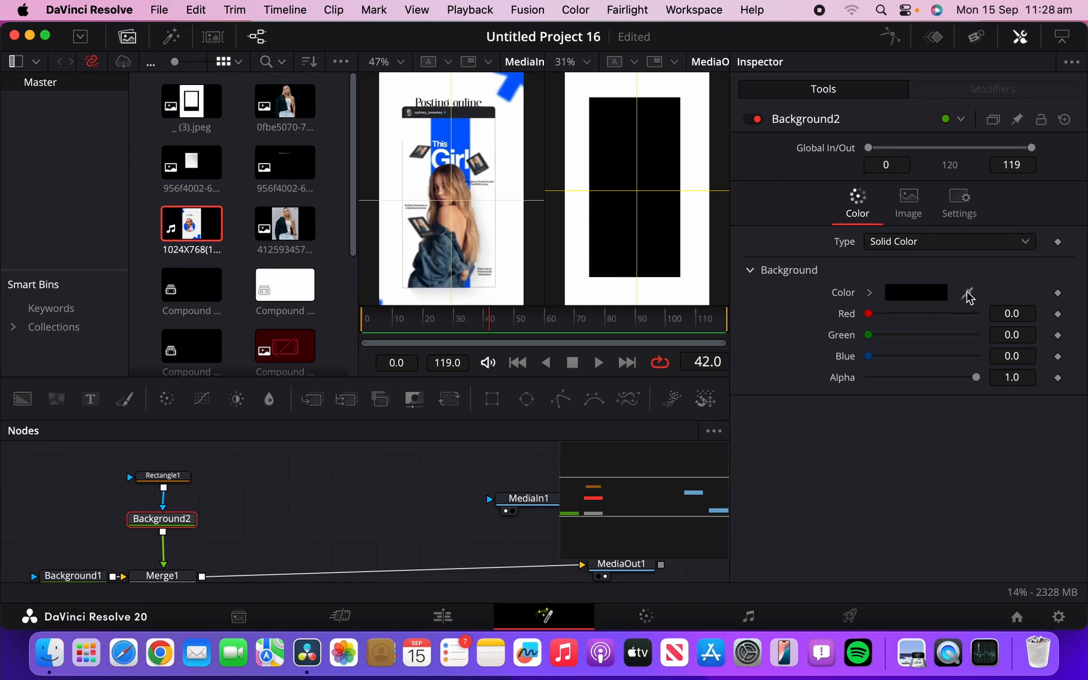
Step: Colour the masked background with the reference card's white and set Background1 to a grey of about 0.64
left_click_drag(968, 297, 498, 225)
left_click(73, 575)
scroll(376, 523, "down", 1)
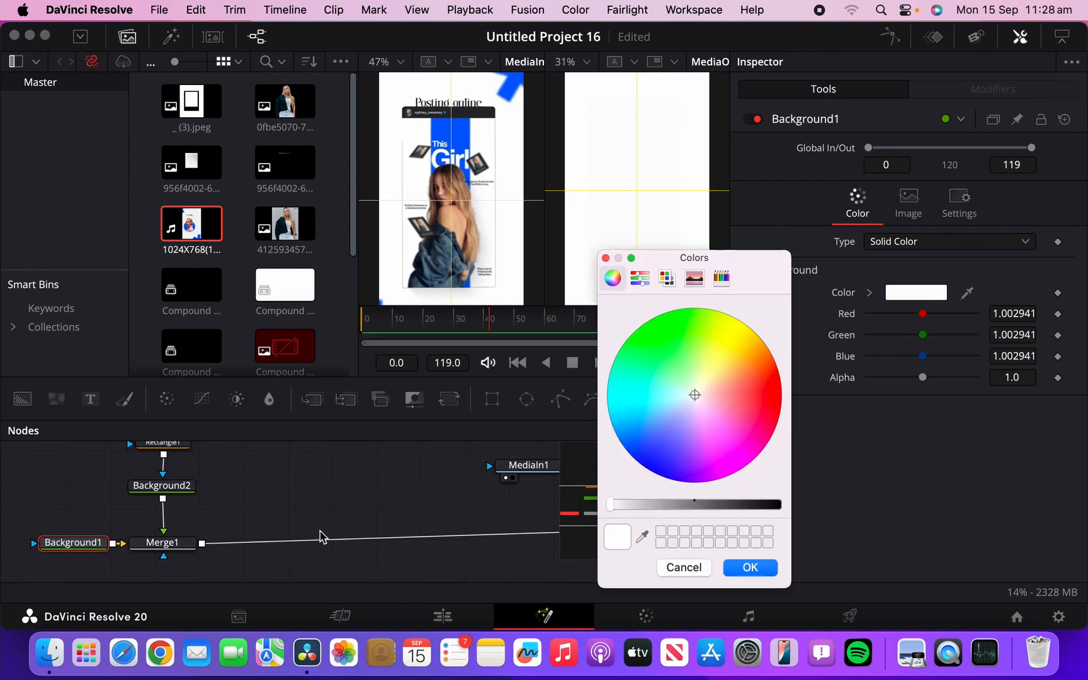
left_click_drag(651, 509, 671, 509)
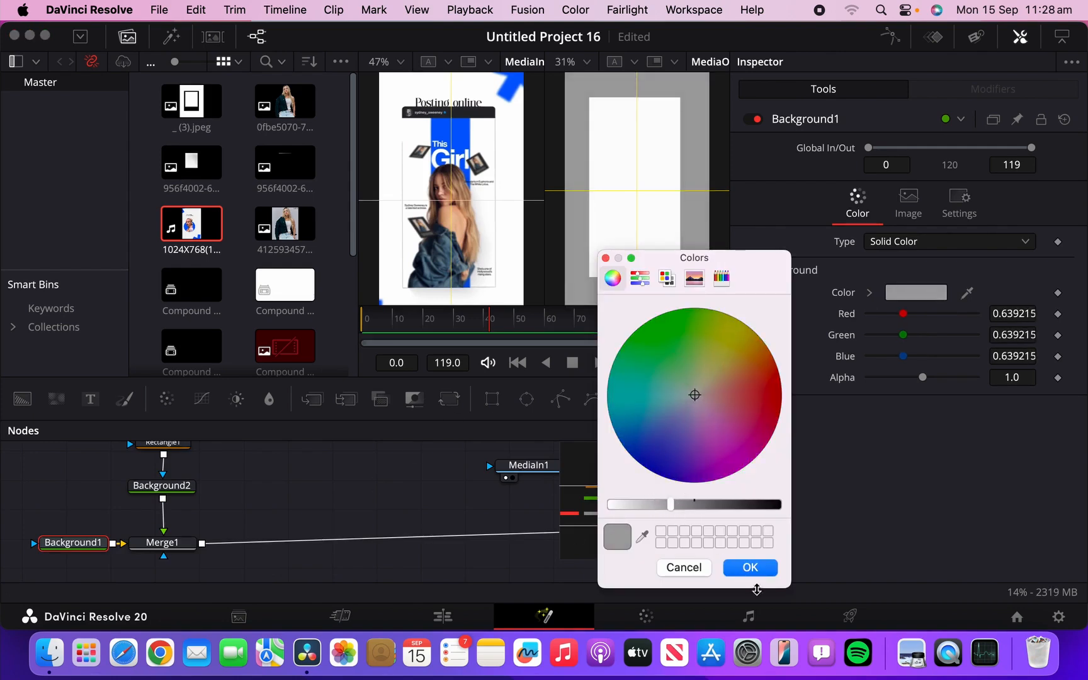
left_click(751, 569)
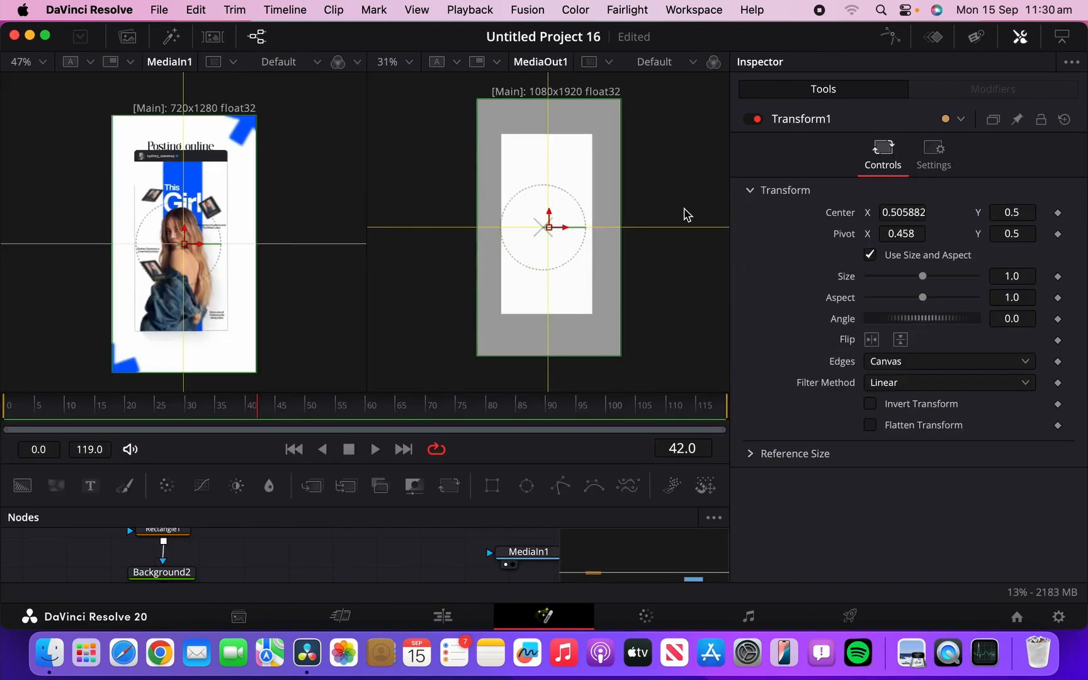
Step: Add a horizontal Resolve guide and align it with the bottom edge of the white rectangle
right_click(603, 190)
mouse_move(638, 246)
left_click(800, 308)
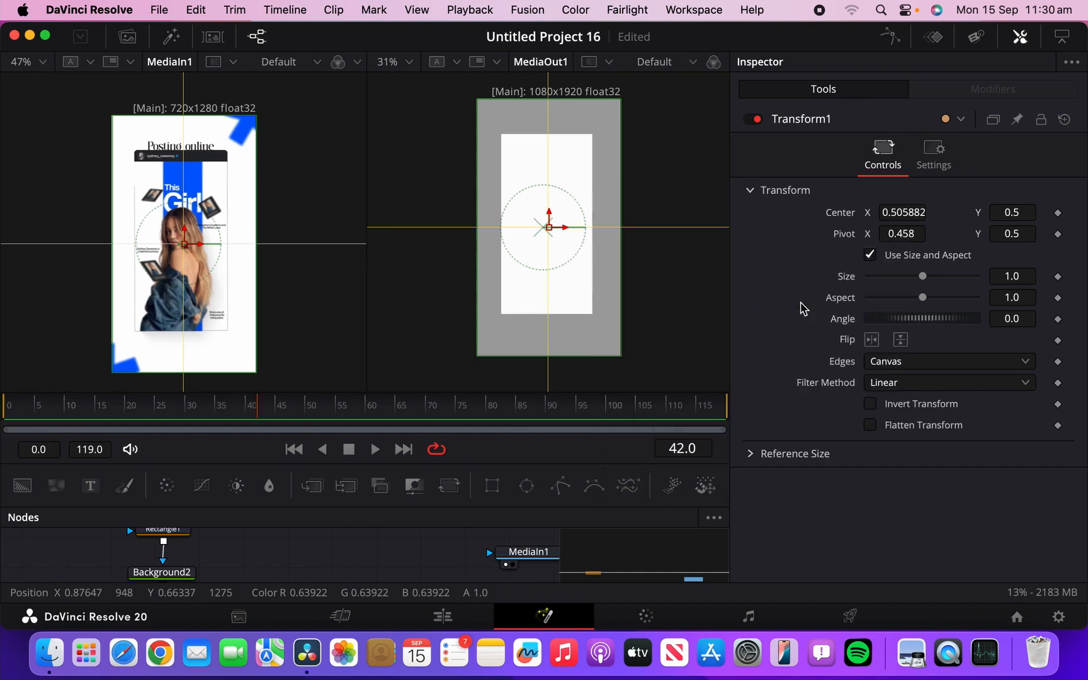
left_click(599, 376)
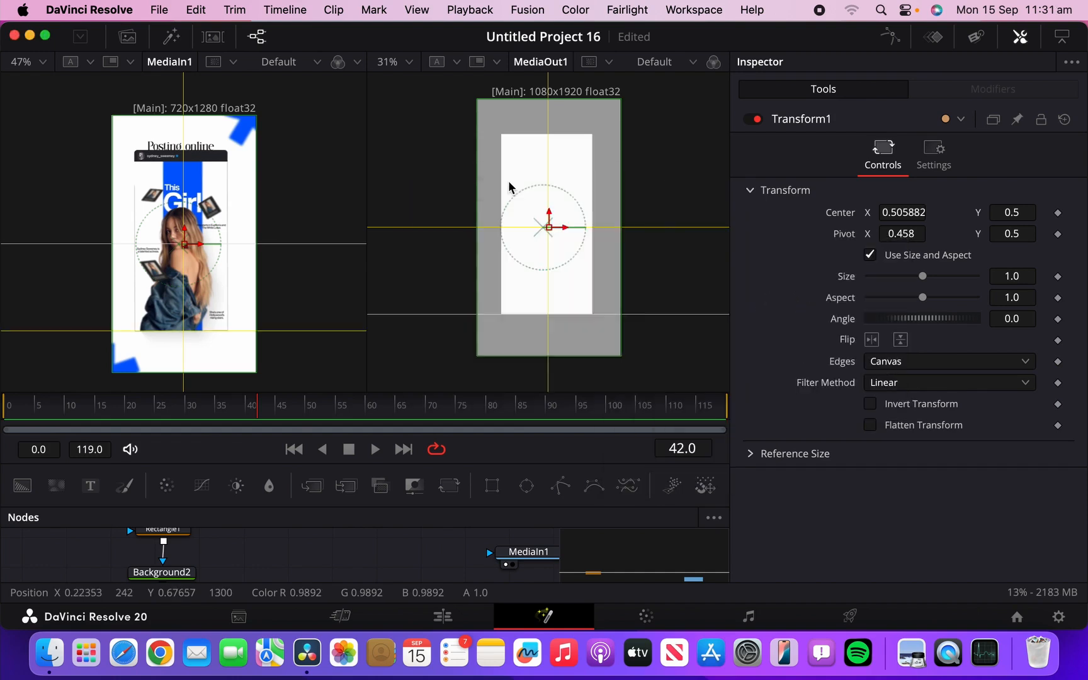
right_click(507, 186)
mouse_move(626, 235)
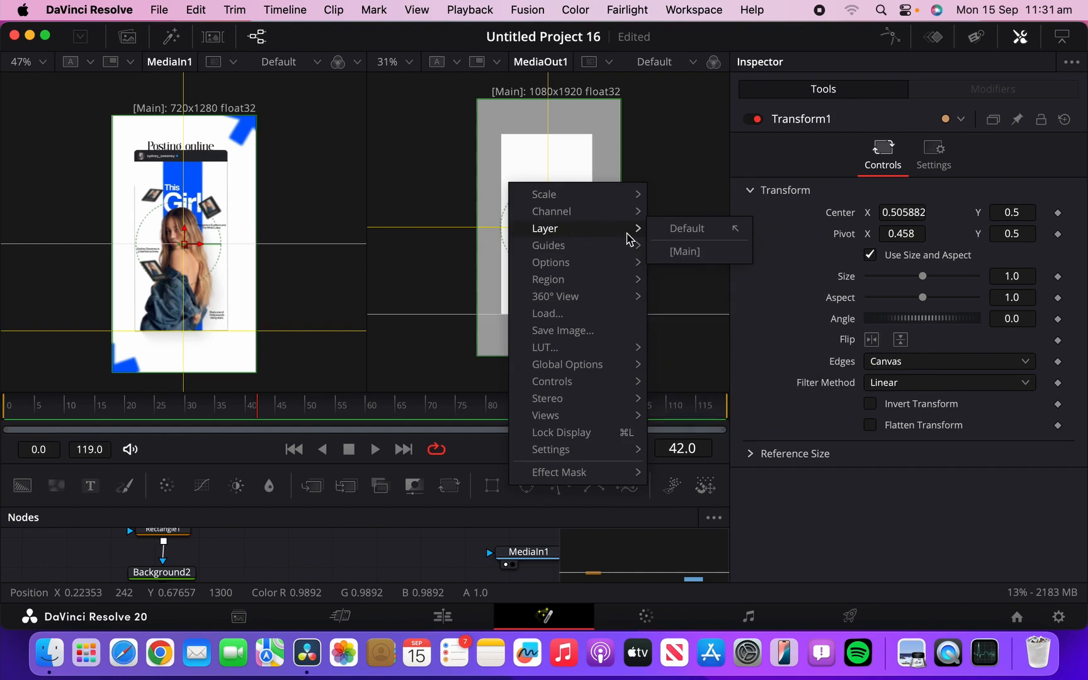
mouse_move(604, 253)
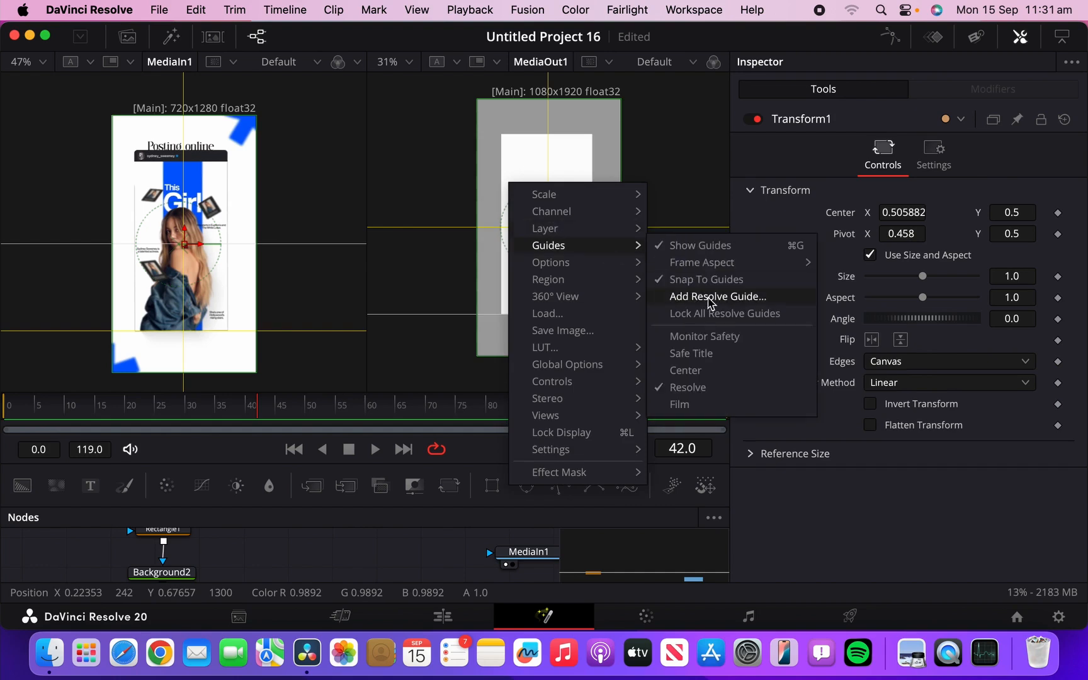
left_click(710, 301)
left_click(583, 374)
left_click_drag(563, 182, 561, 316)
Step: Add a vertical Resolve guide and align it with the left edge of the card in the reference frame
right_click(510, 186)
mouse_move(566, 245)
left_click(710, 304)
left_click(583, 373)
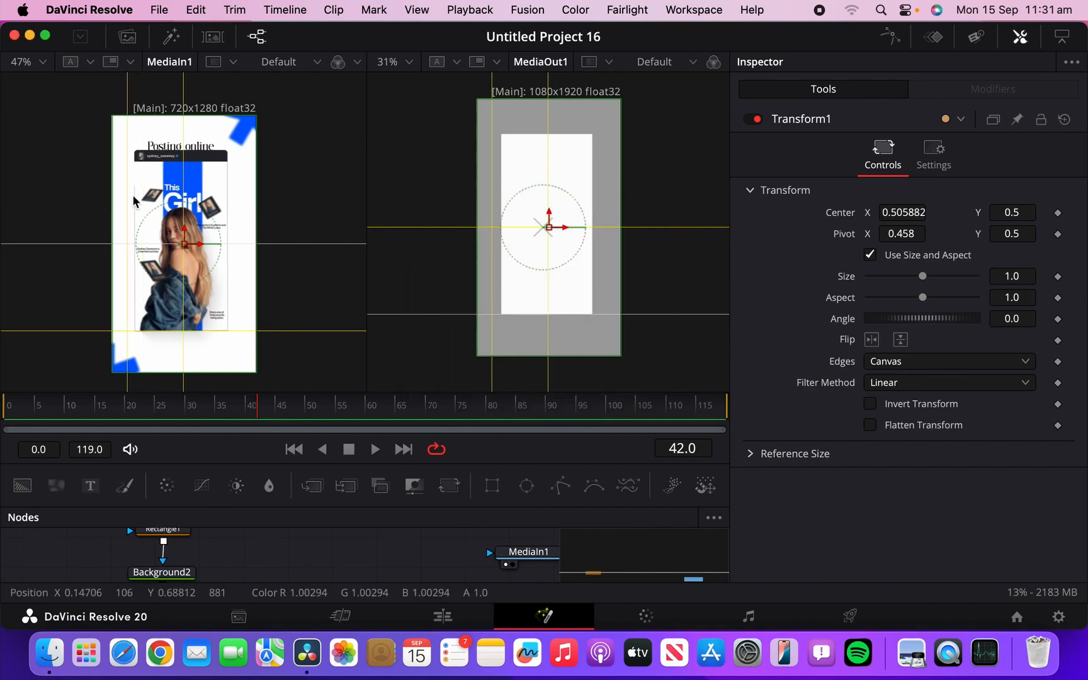
left_click_drag(126, 189, 133, 195)
Step: Add another vertical Resolve guide for the right edge of the card
right_click(577, 181)
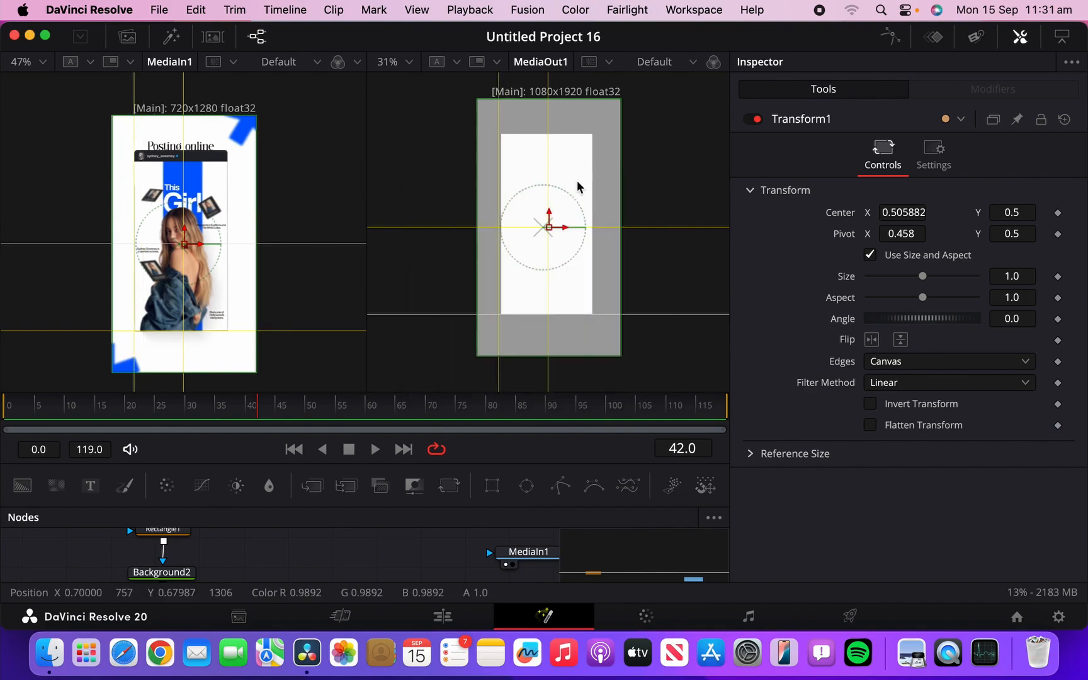
mouse_move(649, 250)
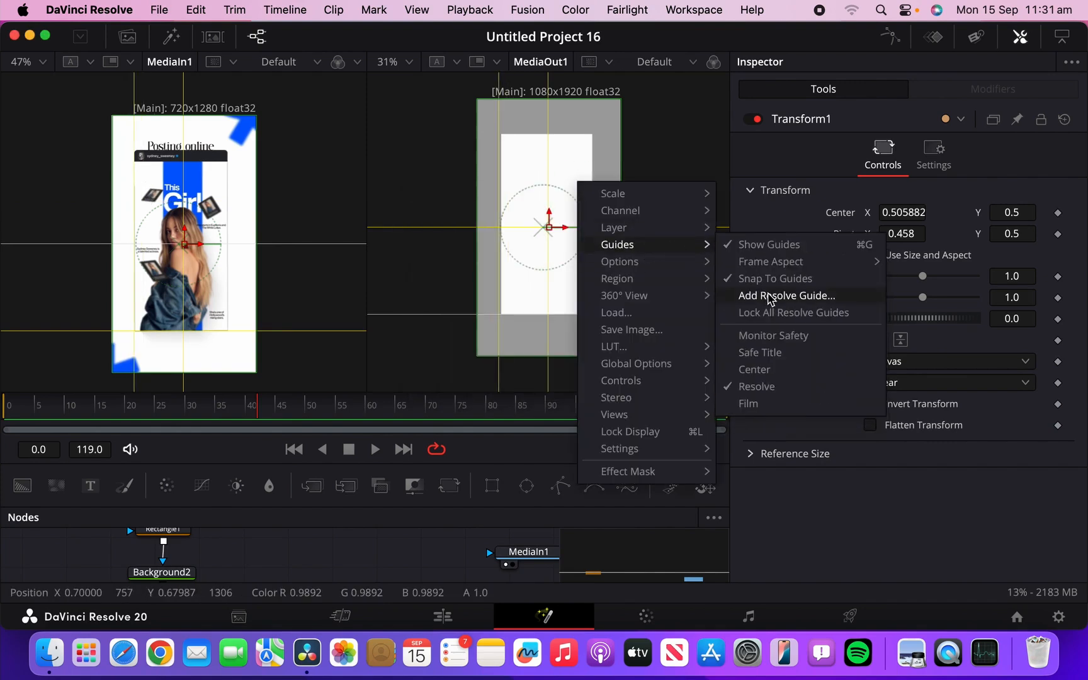
left_click(766, 297)
left_click(584, 372)
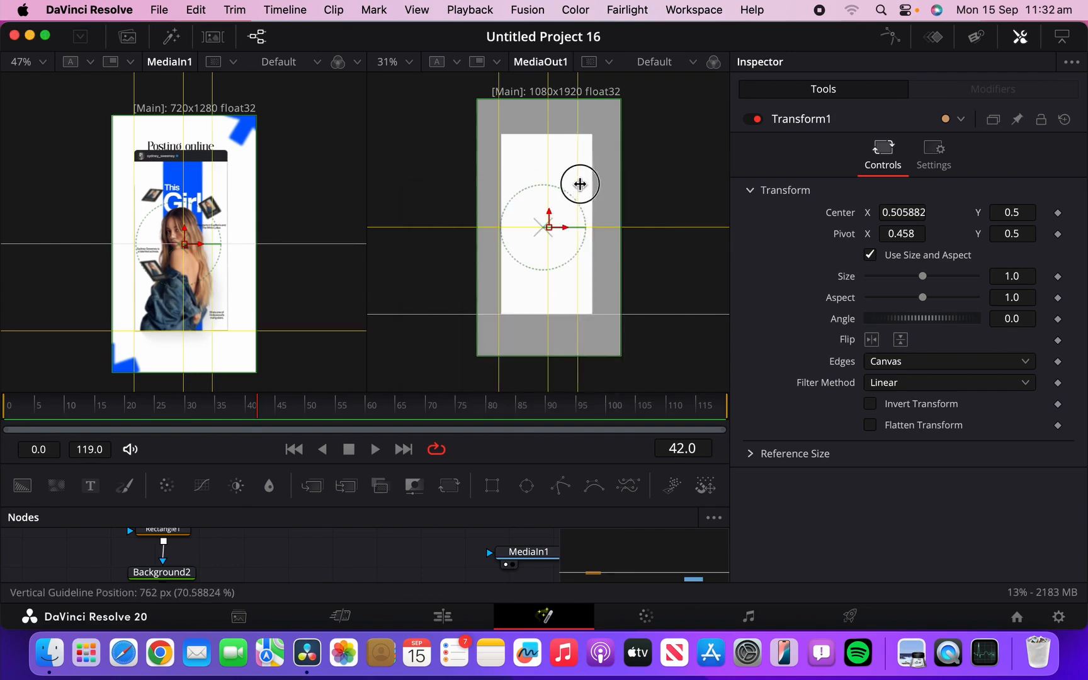
Step: Extend the white rectangle's left edge to meet the left vertical guide
scroll(188, 548, "up", 1)
left_click(162, 542)
left_click_drag(501, 235, 499, 233)
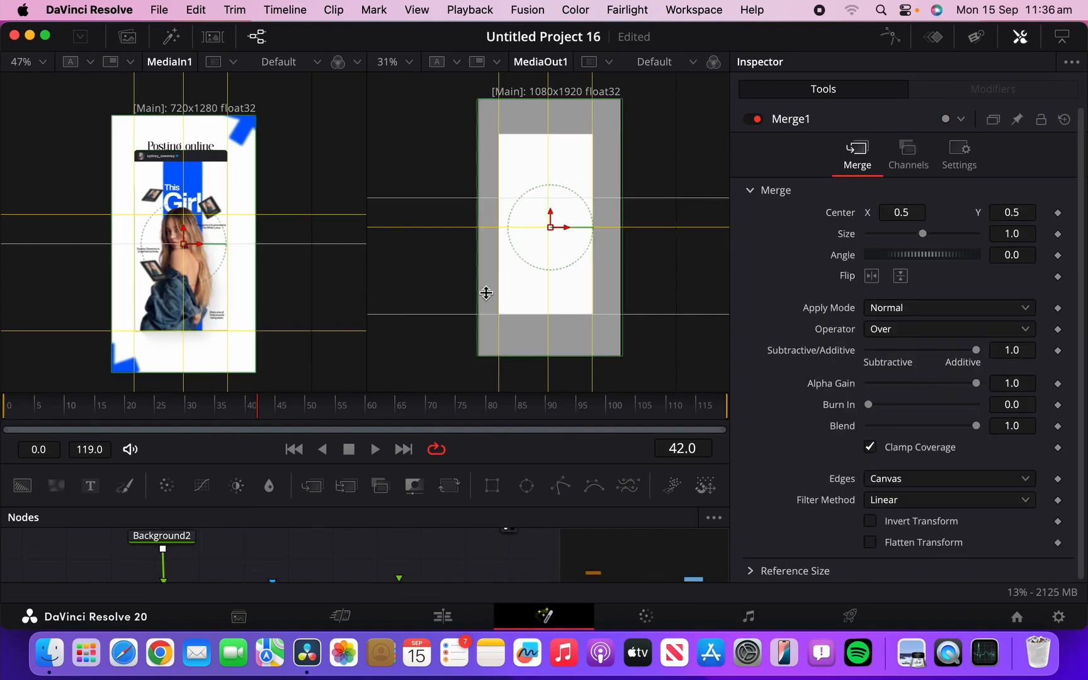
Step: Add a horizontal Resolve guide and align it with the lower edge of the dark header bar in the reference frame
right_click(564, 169)
mouse_move(616, 231)
left_click(759, 278)
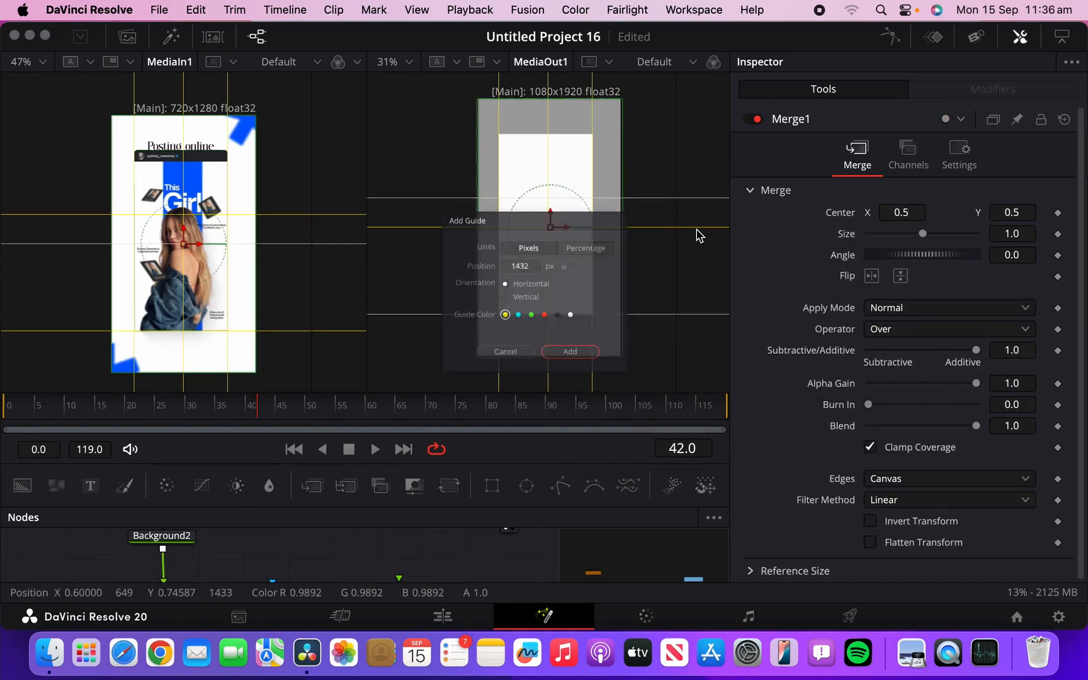
left_click(583, 374)
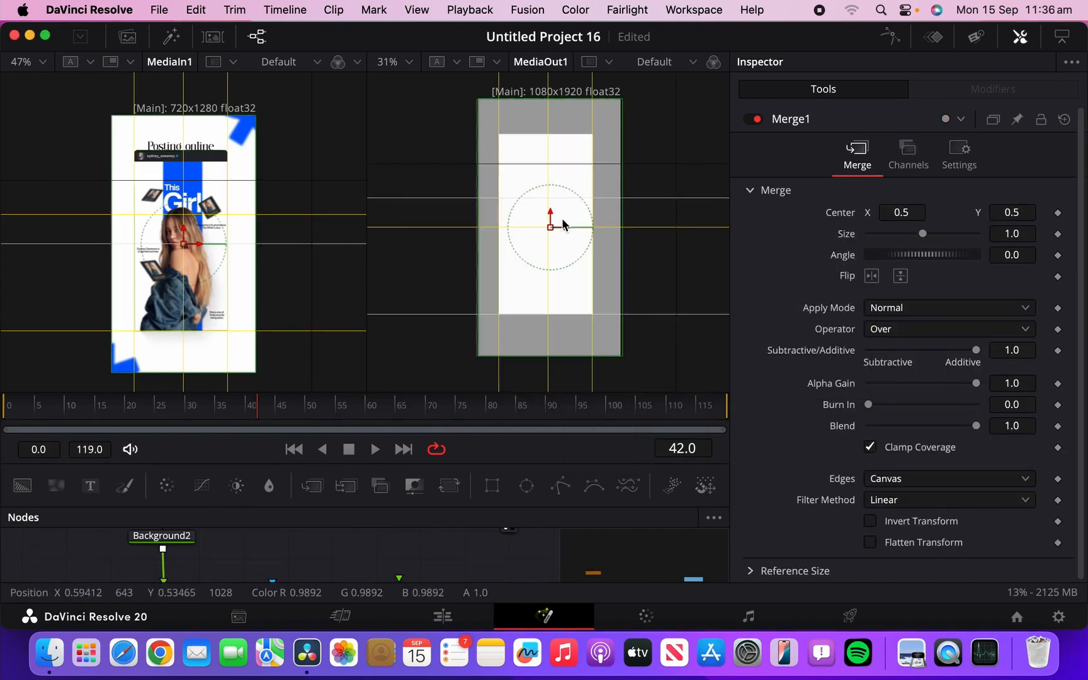
left_click_drag(552, 164, 554, 141)
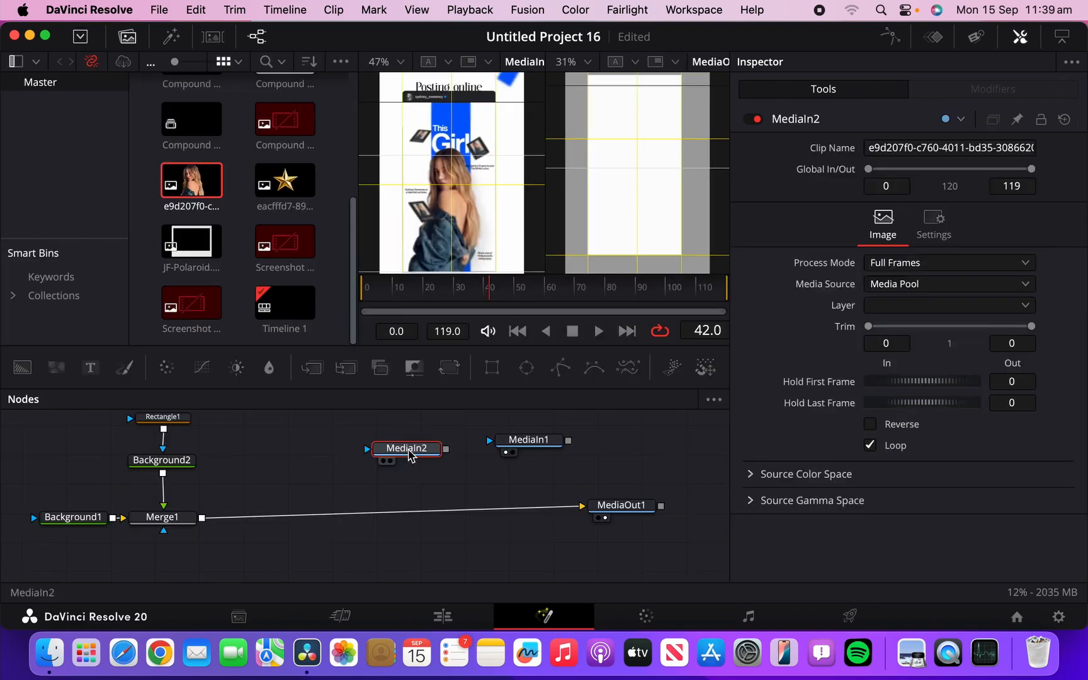
Step: Delete the MediaIn2 node and merge a third Background node between Merge1 and MediaOut1
key("Delete")
left_click_drag(23, 367, 314, 469)
left_click_drag(311, 449, 291, 469)
Step: Mask the third background with a Rectangle about 0.26 wide and 0.66 high, matching the reference's blue stripe
left_click(492, 367)
left_click_drag(673, 168, 654, 176)
left_click_drag(1008, 373, 1022, 373)
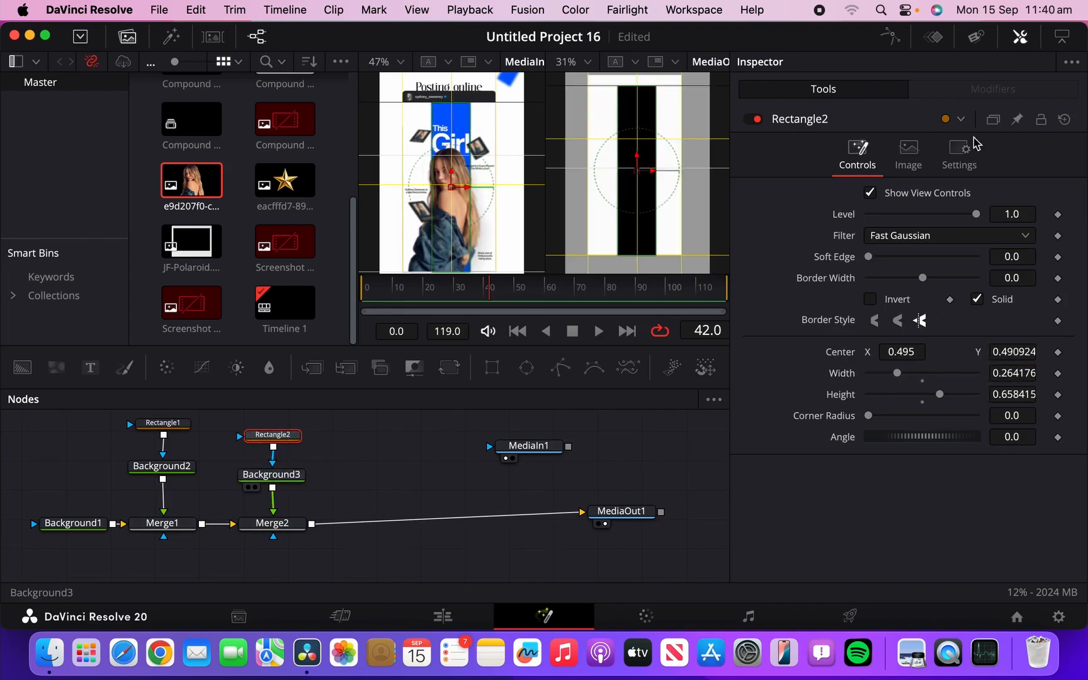
Step: Set the third background's colour by sampling the blue stripe in the reference frame
left_click(288, 476)
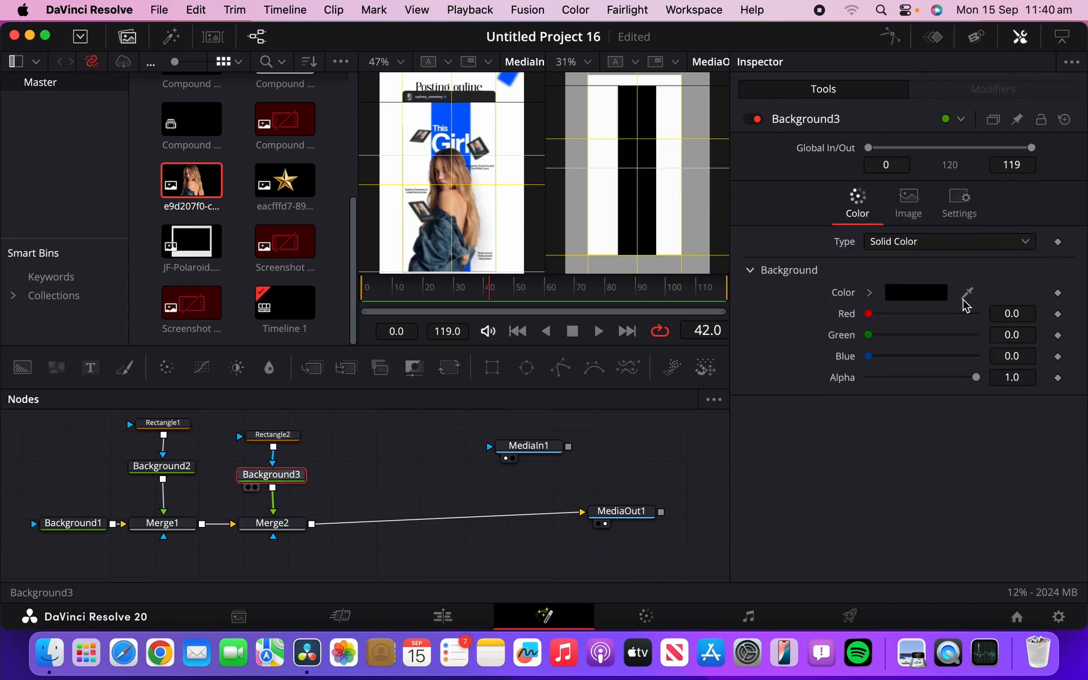
left_click_drag(955, 305, 623, 117)
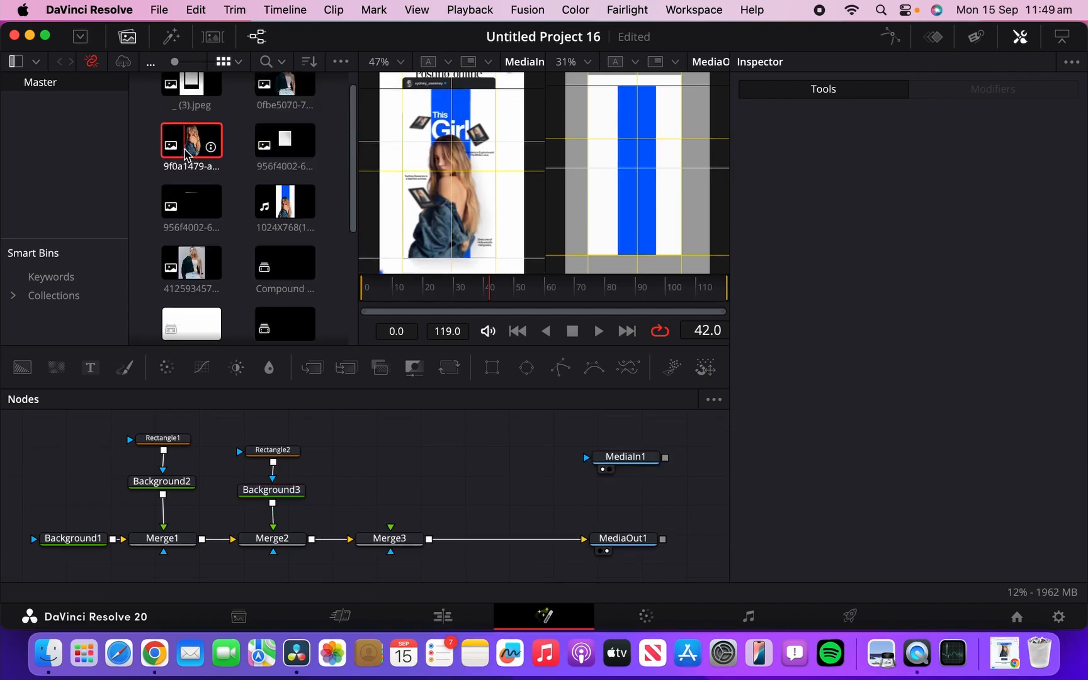
Step: Add the cutout image of the woman from the media pool as Merge3's foreground, then hide the media pool
left_click_drag(185, 151, 390, 527)
left_click_drag(390, 451, 412, 475)
left_click(127, 37)
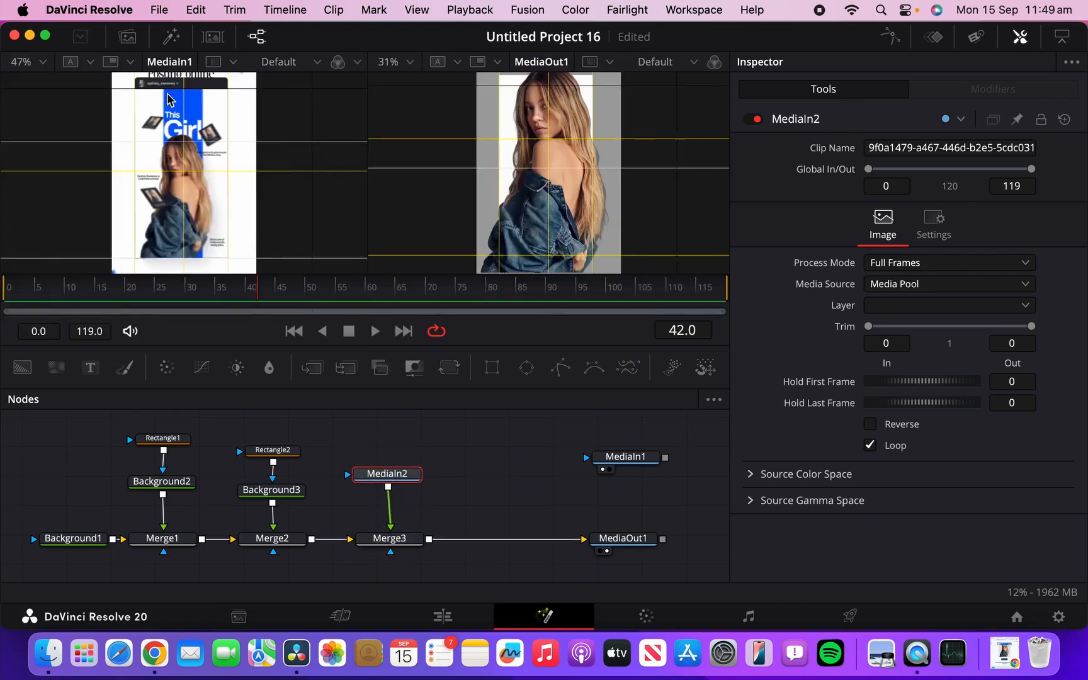
Step: Insert a Transform between MediaIn2 and Merge3, scaling the woman to about 0.6 and lowering her to match the reference
mouse_move(402, 480)
left_mouse_down()
mouse_move(409, 444)
mouse_move(410, 491)
left_mouse_up()
left_click(448, 368)
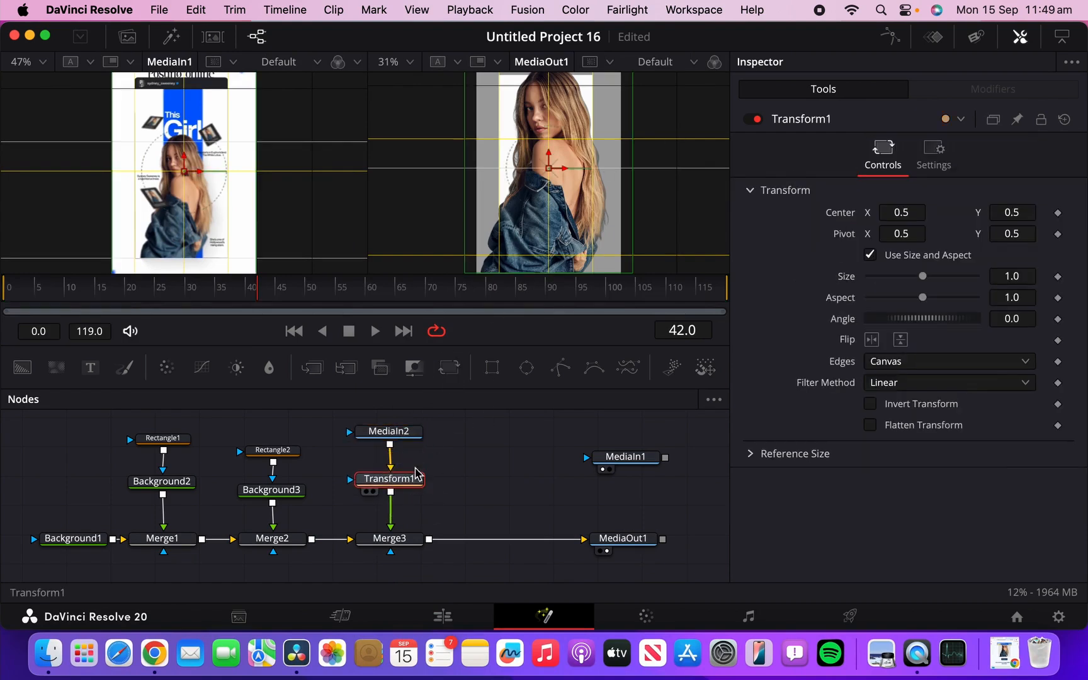
left_click_drag(1018, 276, 583, 343)
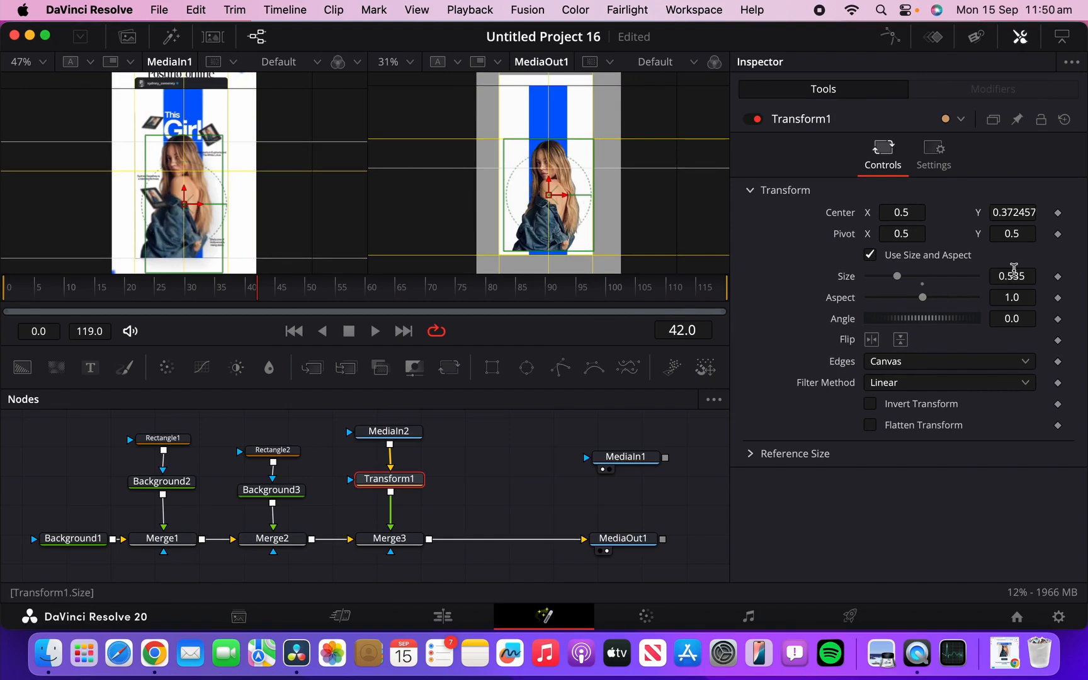
left_click_drag(1014, 270, 1052, 272)
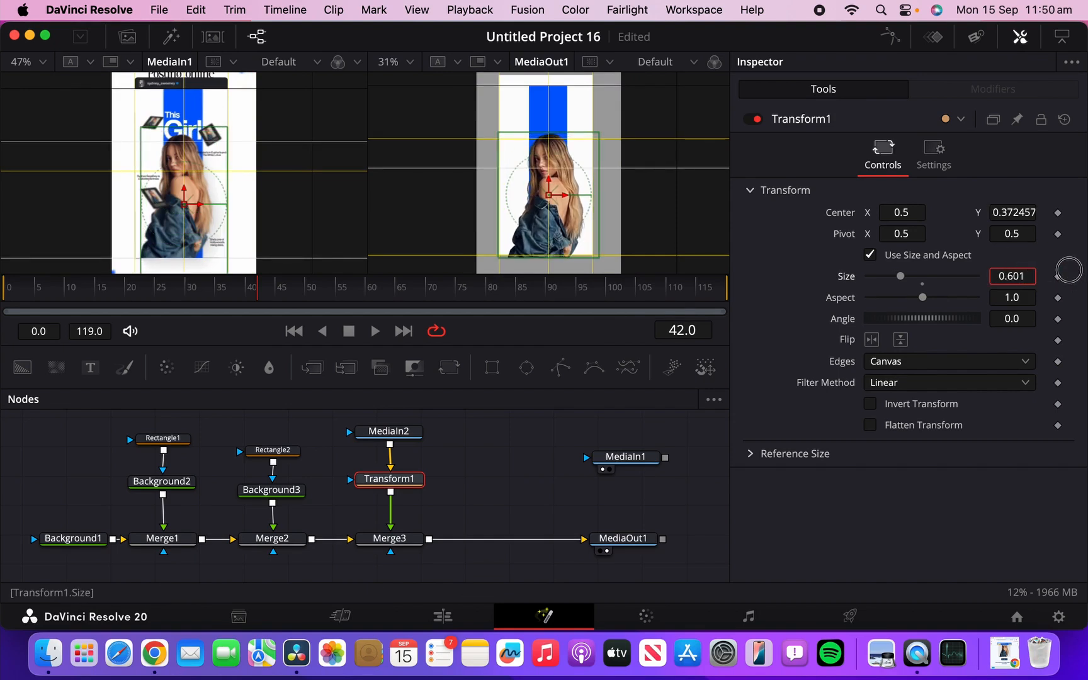
left_click_drag(549, 183, 548, 181)
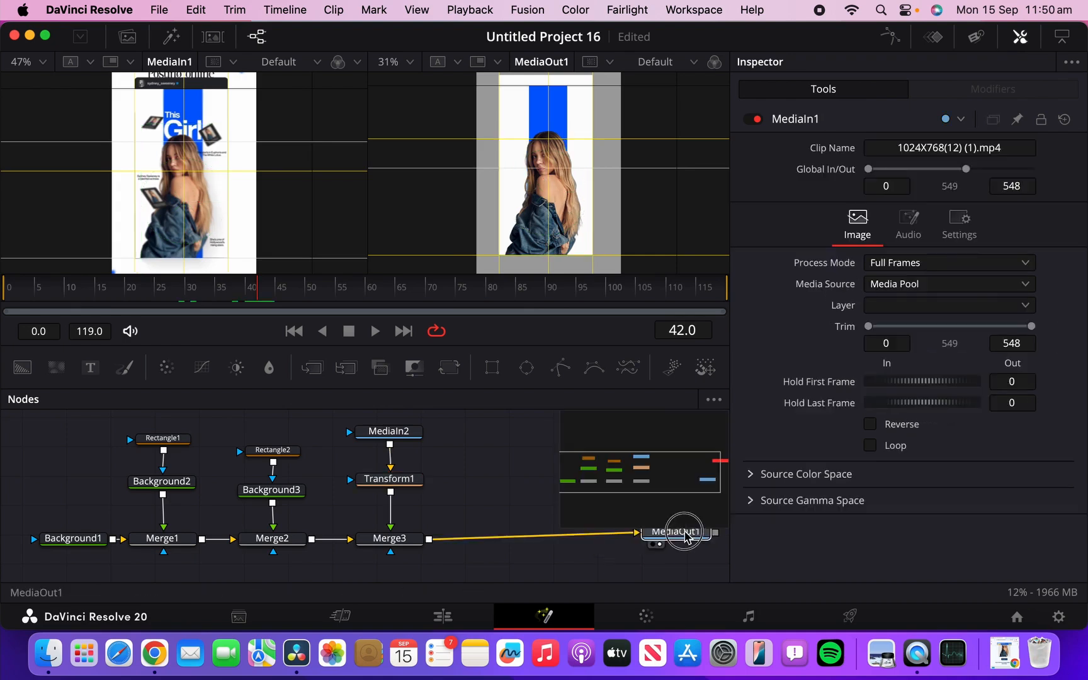
Step: Insert a MultiMerge node between Merge3 and MediaOut1, moving MediaOut1 aside to make room
left_click_drag(687, 533, 696, 533)
left_click(418, 534)
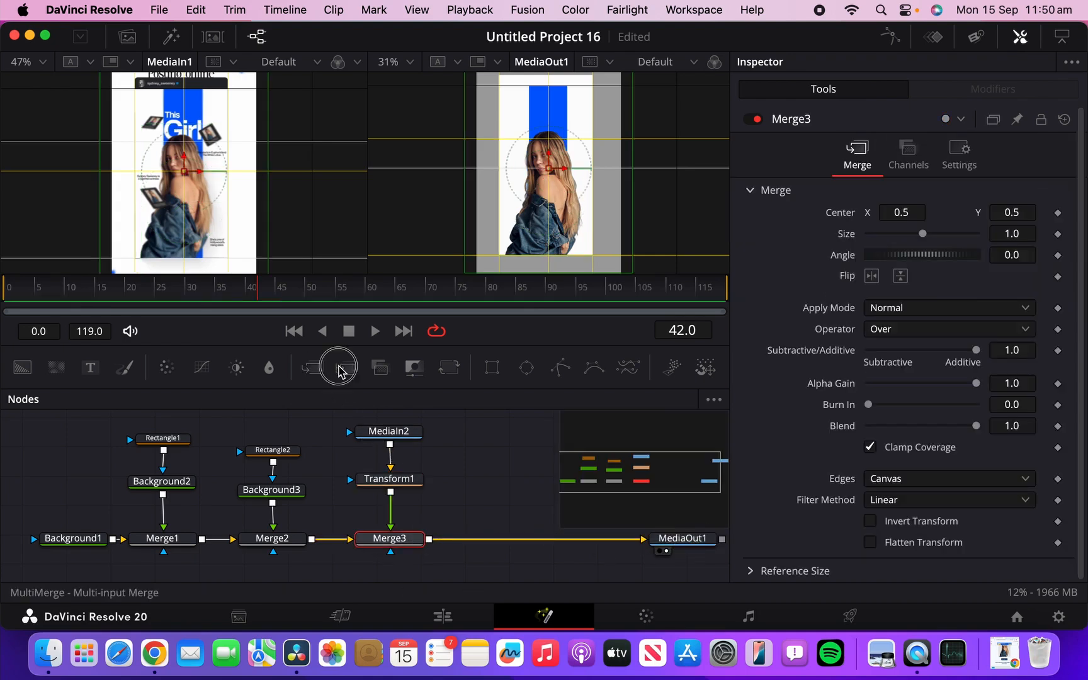
left_click(346, 368)
left_click(503, 542)
left_click_drag(504, 543, 516, 544)
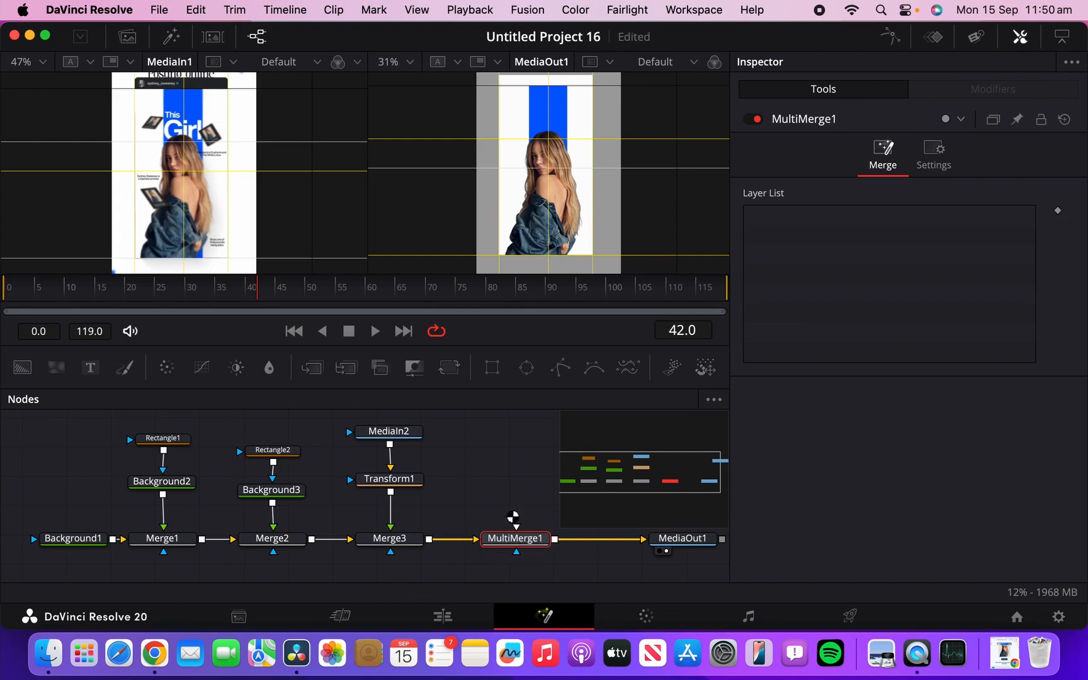
Step: Connect a new Text node to MultiMerge1 and enter the text "This"
left_click(93, 369)
left_click_drag(94, 574, 498, 482)
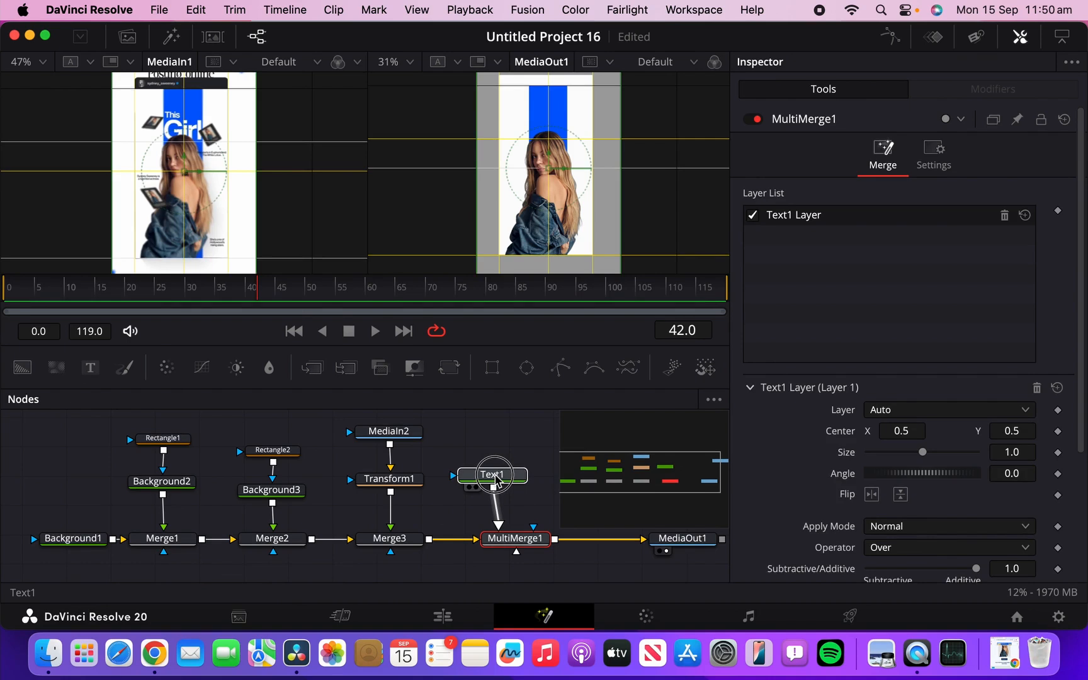
left_click(498, 482)
left_click(802, 273)
type("This")
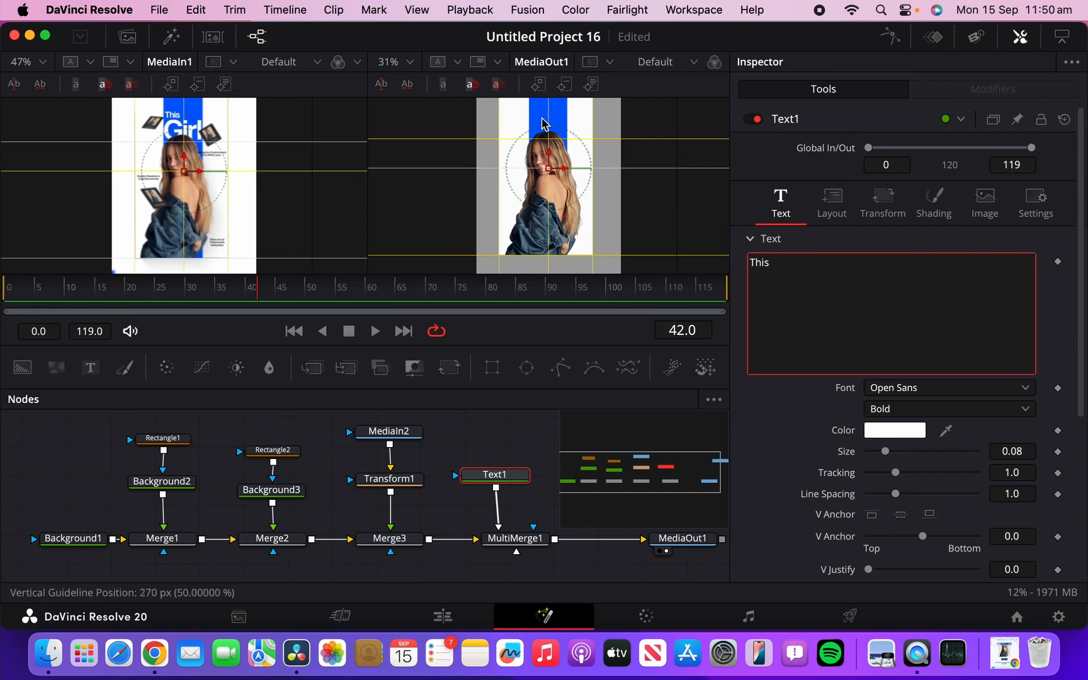
Step: Position the "This" text over the upper-left part of the blue stripe, above the woman's head
left_click_drag(549, 153, 553, 100)
scroll(589, 159, "up", 1)
scroll(591, 158, "up", 1)
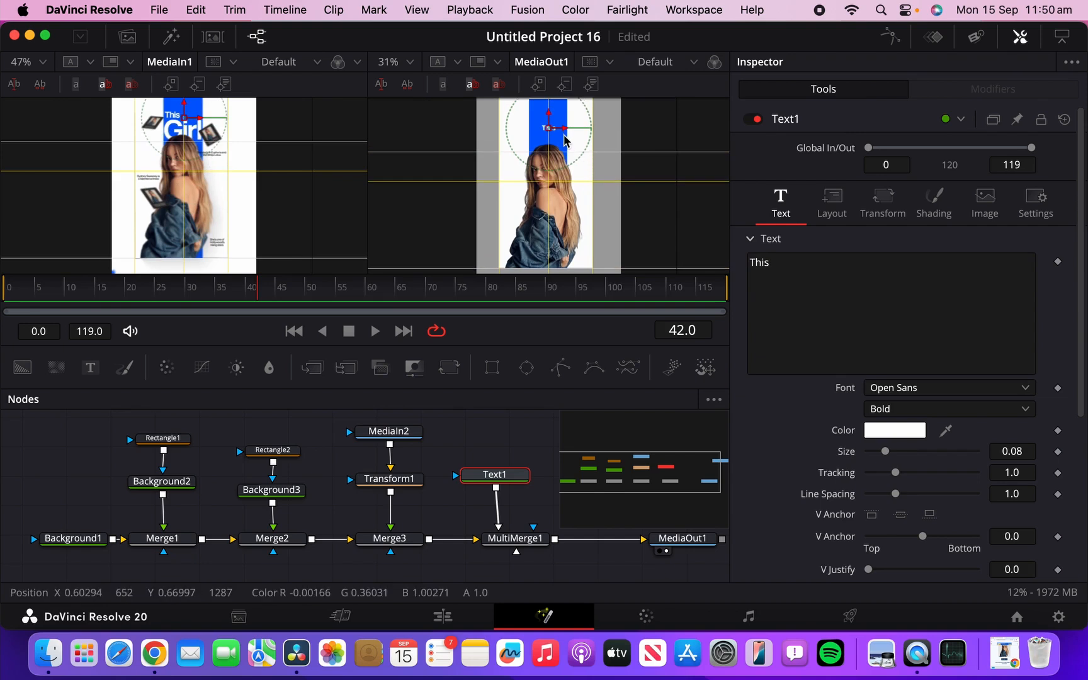
left_click_drag(560, 132, 541, 110)
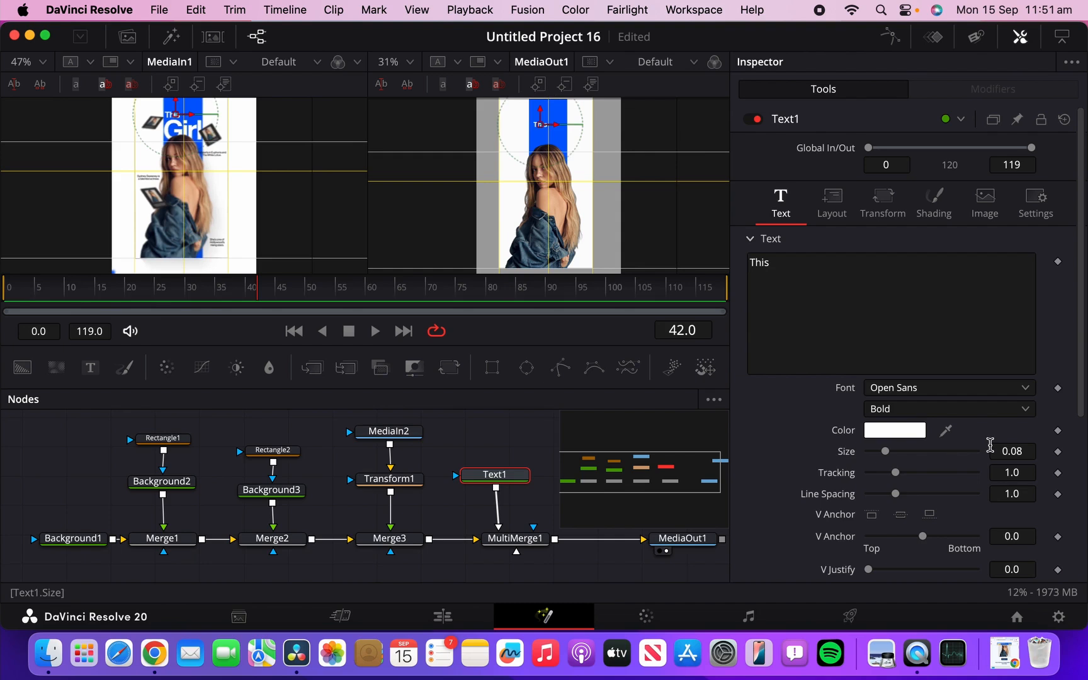
Step: Set the "This" text's font to Coolvetica
left_click(972, 390)
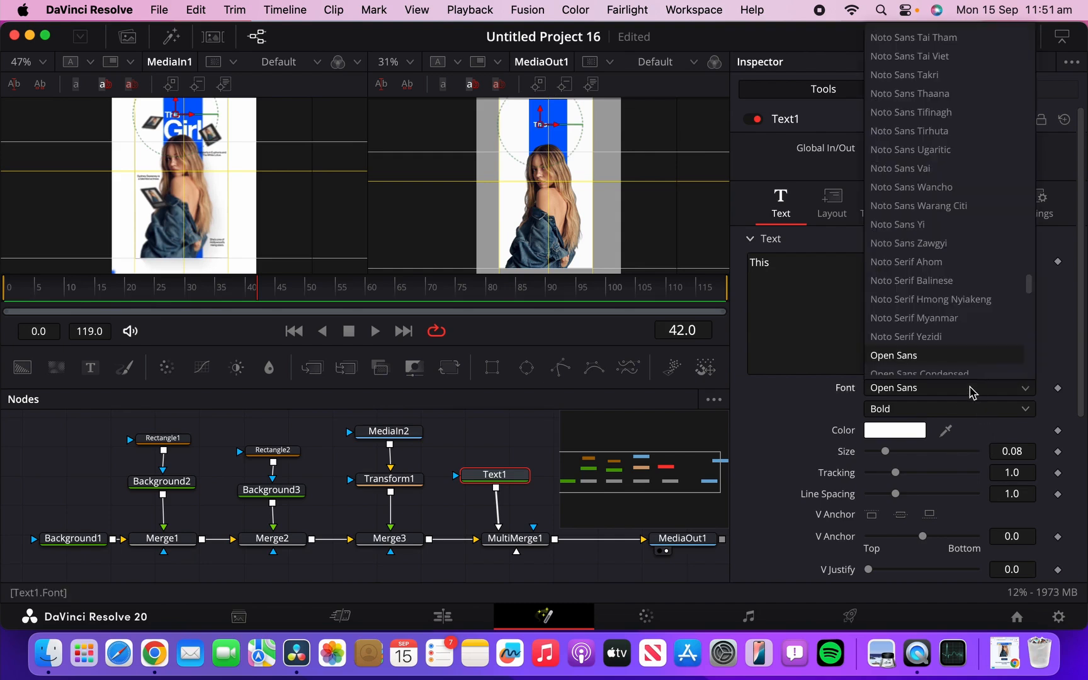
key("c")
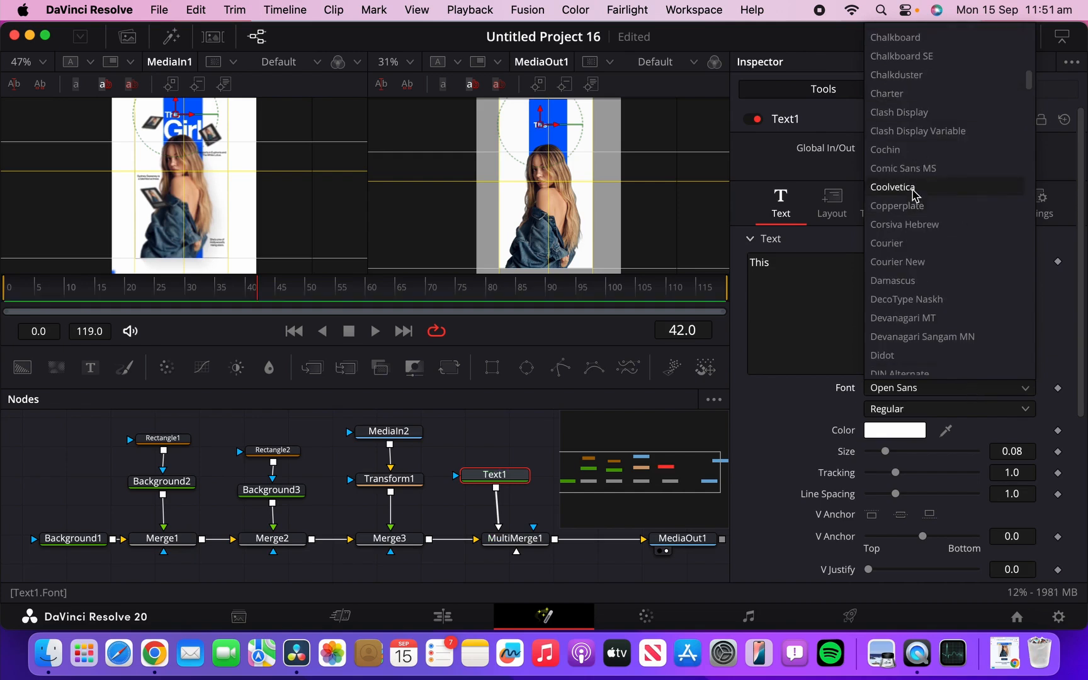
left_click(913, 189)
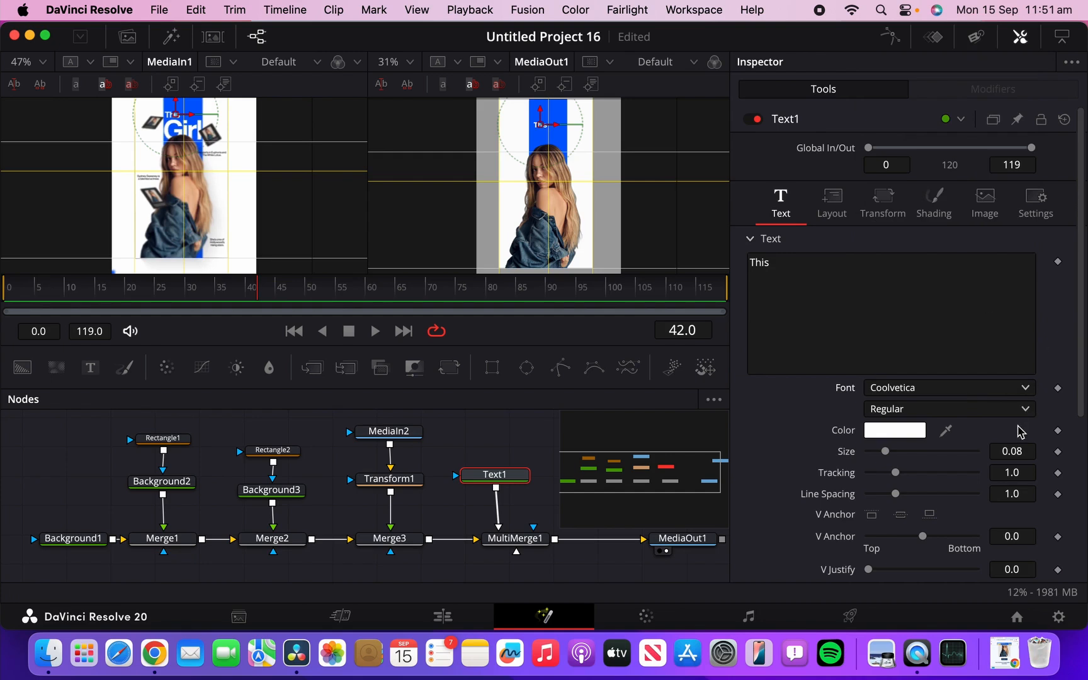
Step: Set the "This" text's size to 0.0872 and its tracking to 0.996
left_click(1011, 452)
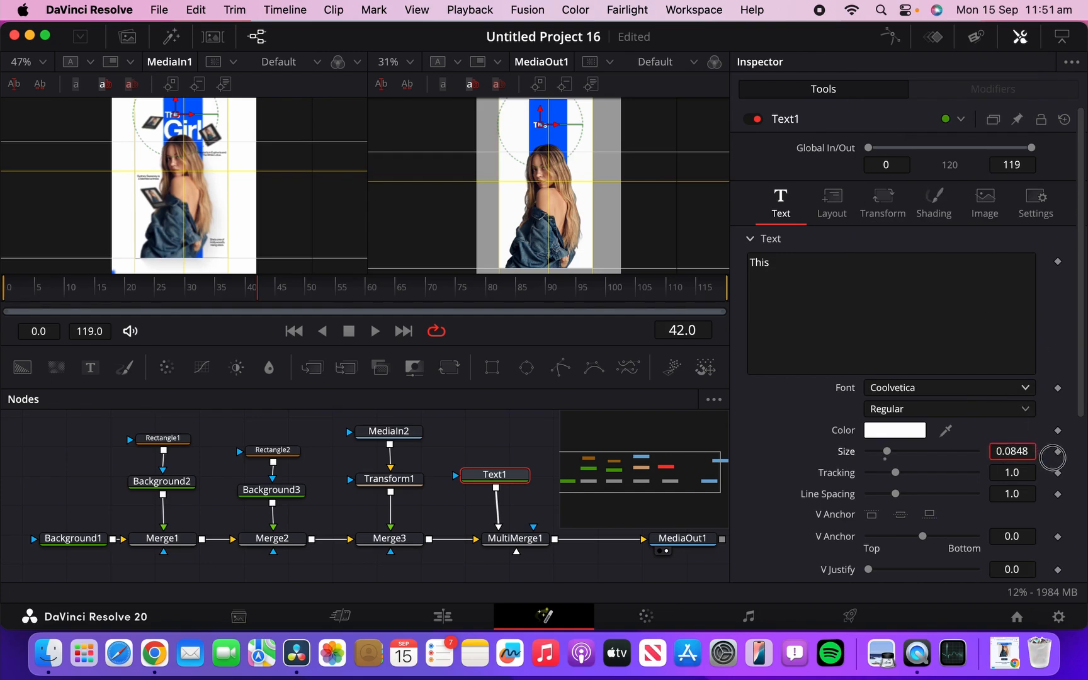
left_click_drag(1058, 459, 1073, 458)
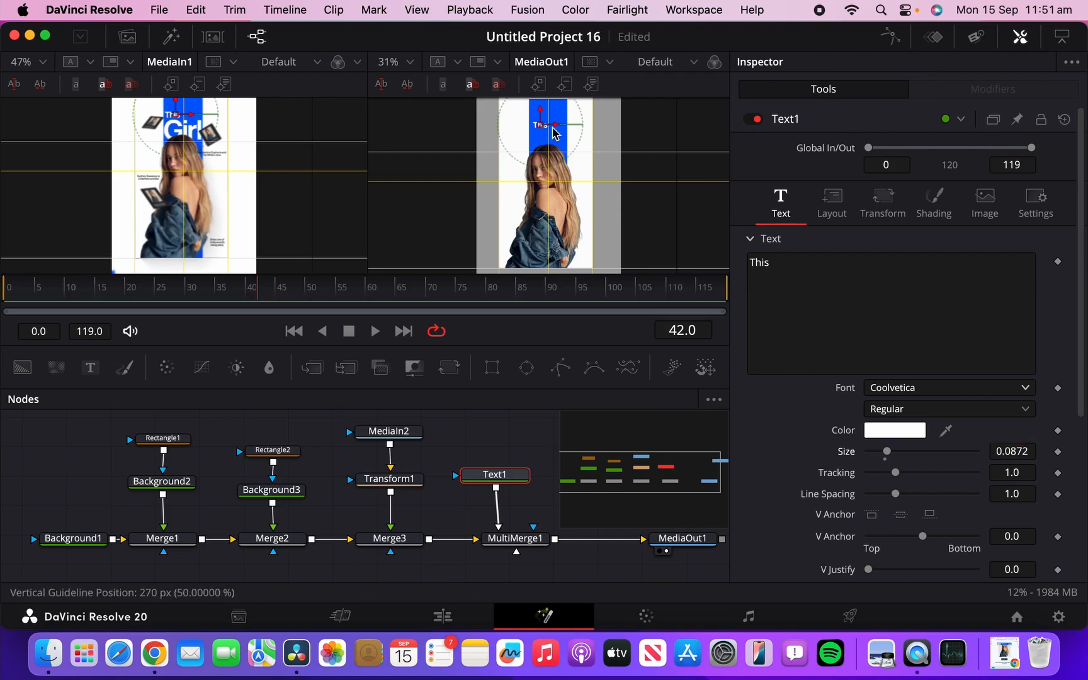
scroll(552, 130, "up", 2)
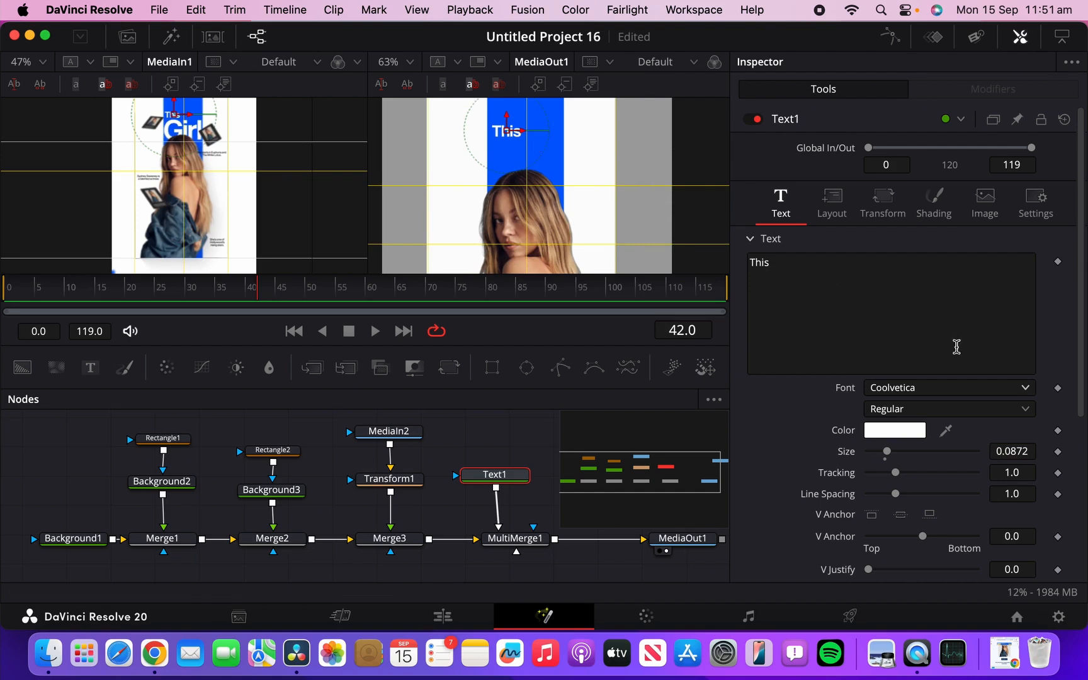
left_click(944, 410)
left_click(944, 412)
left_click_drag(1018, 473, 1013, 473)
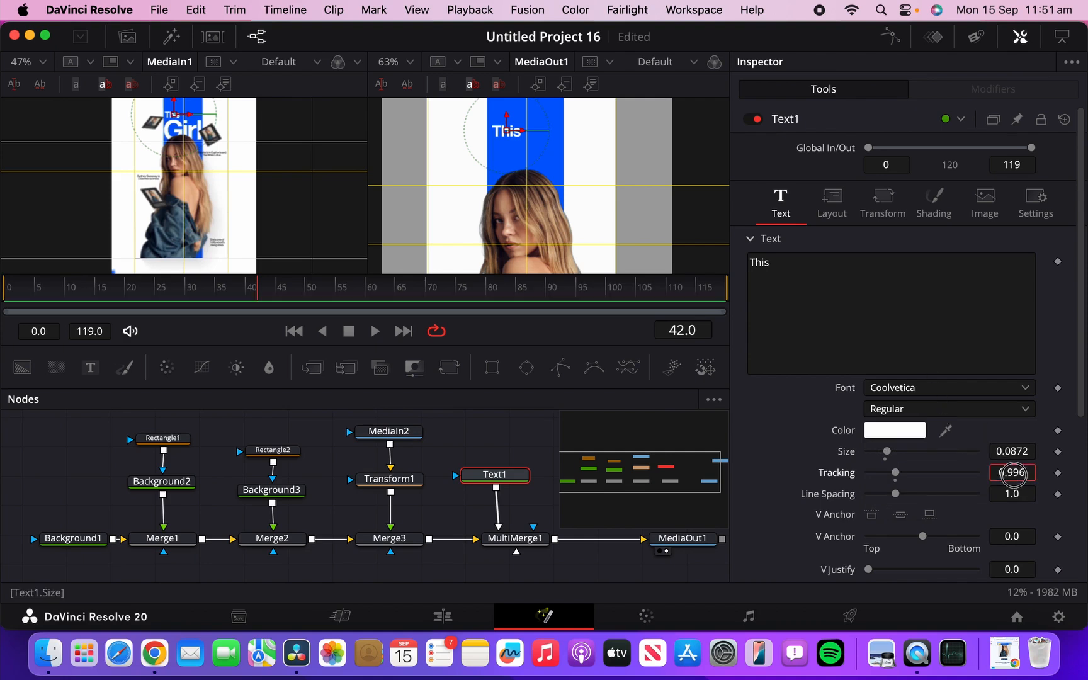
Step: Duplicate the Text1 node and set the timeline playback resolution to Quarter
key("ctrl+v")
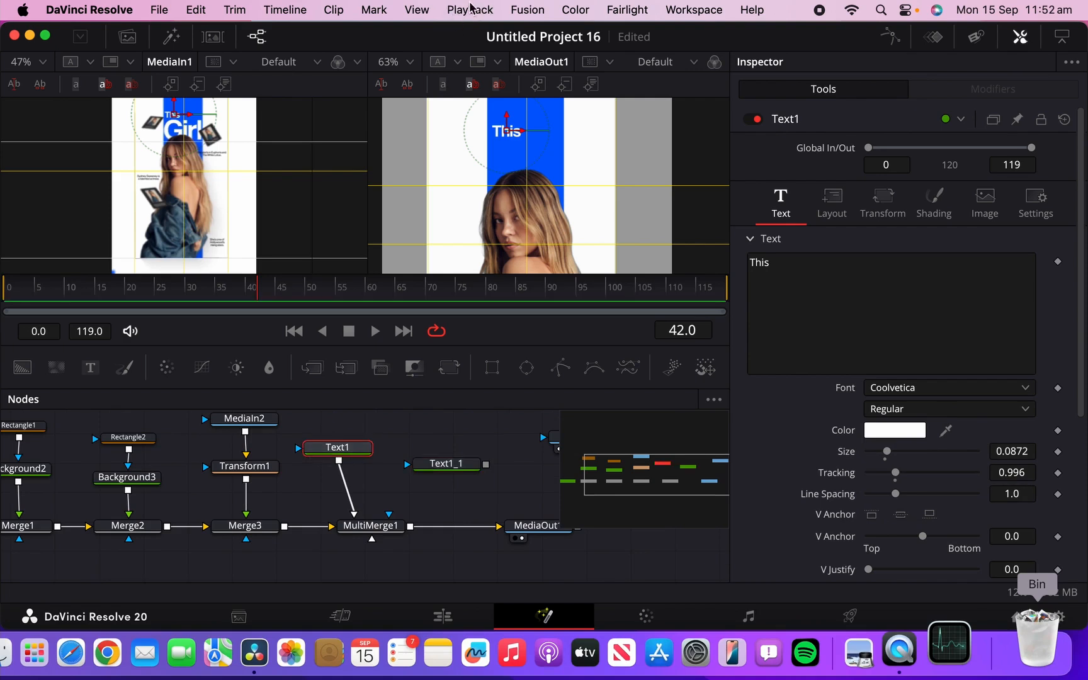
left_click(471, 9)
mouse_move(546, 111)
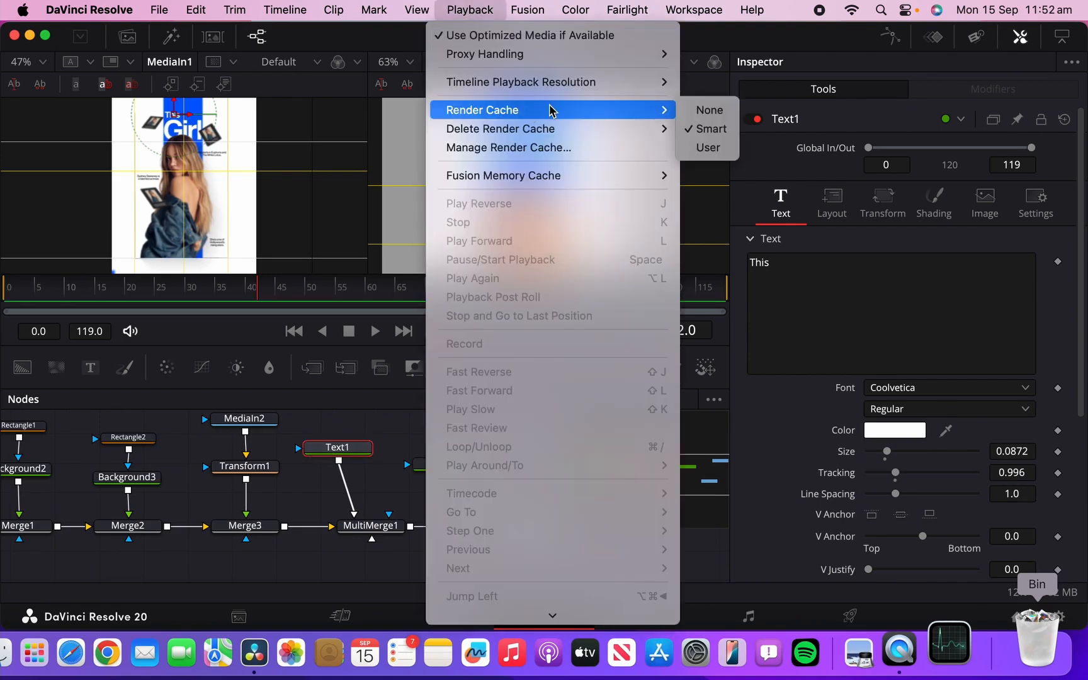
mouse_move(614, 85)
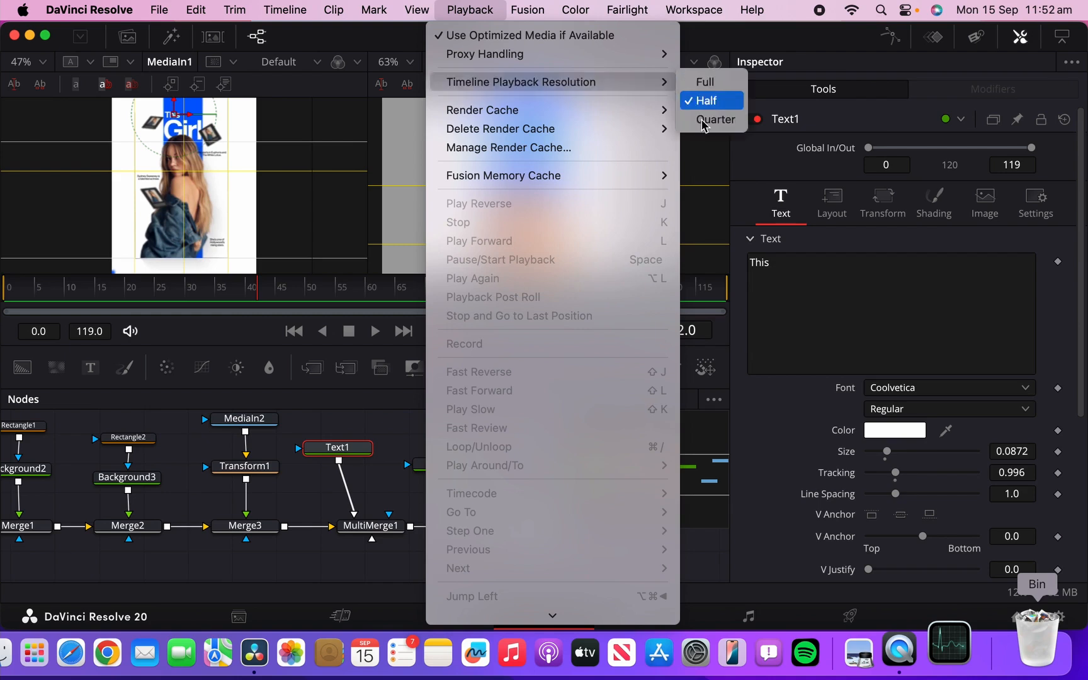
left_click(705, 120)
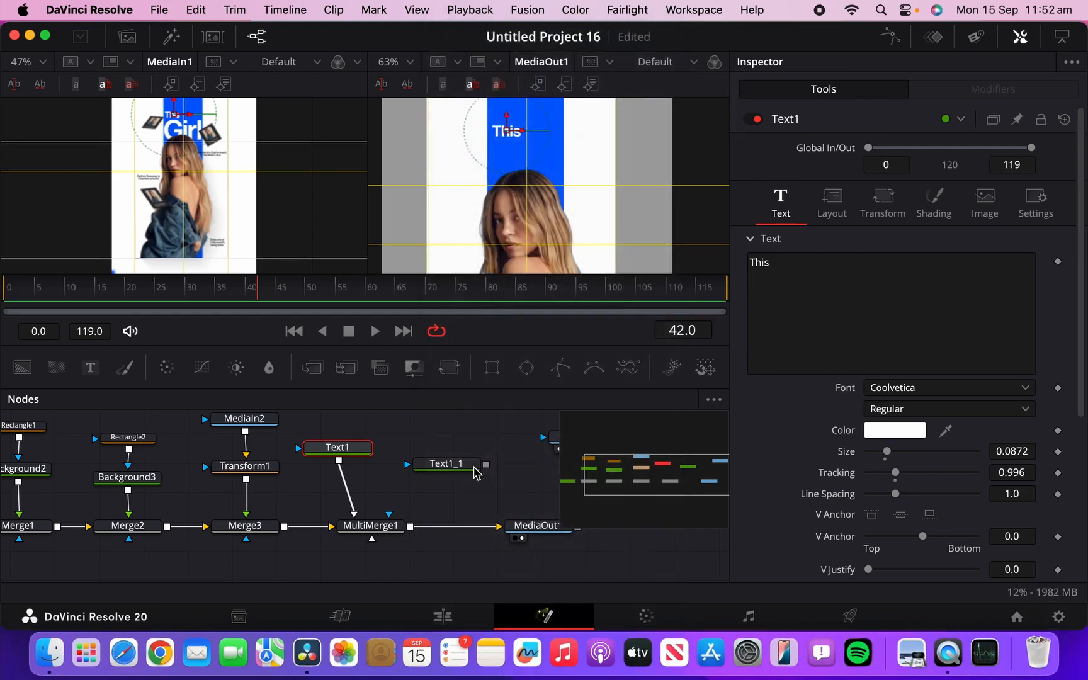
Step: Connect the duplicated text node to MultiMerge1 and arrange the two text nodes above it
left_click_drag(462, 471, 448, 456)
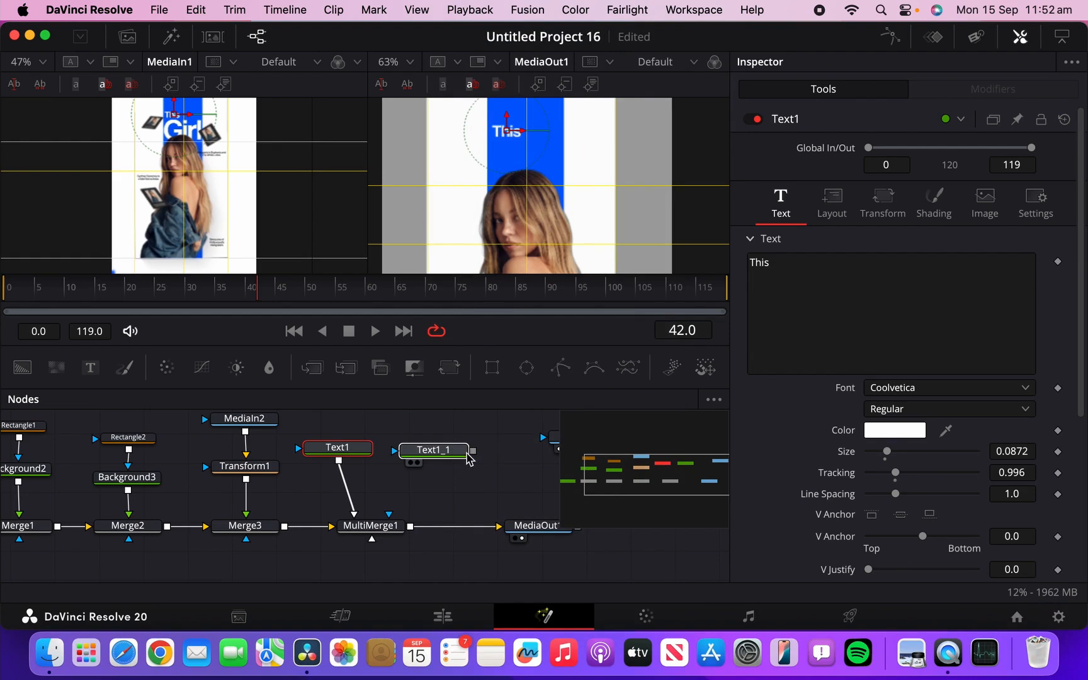
left_click(471, 452)
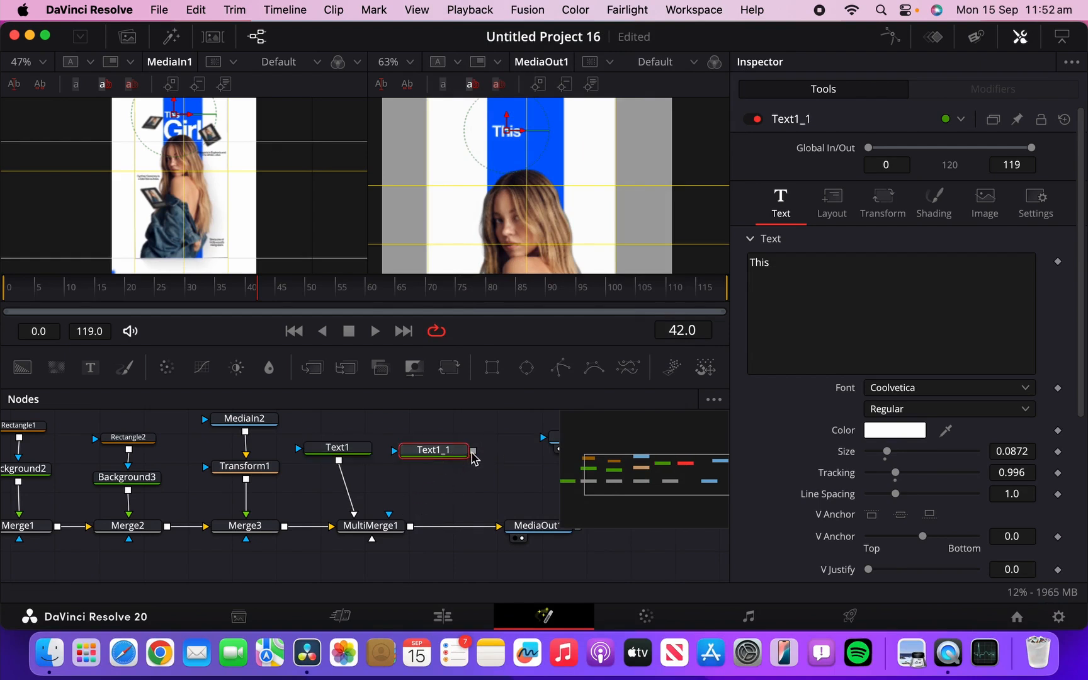
left_click_drag(473, 451, 370, 539)
left_click_drag(333, 453, 331, 453)
left_click_drag(331, 453, 323, 453)
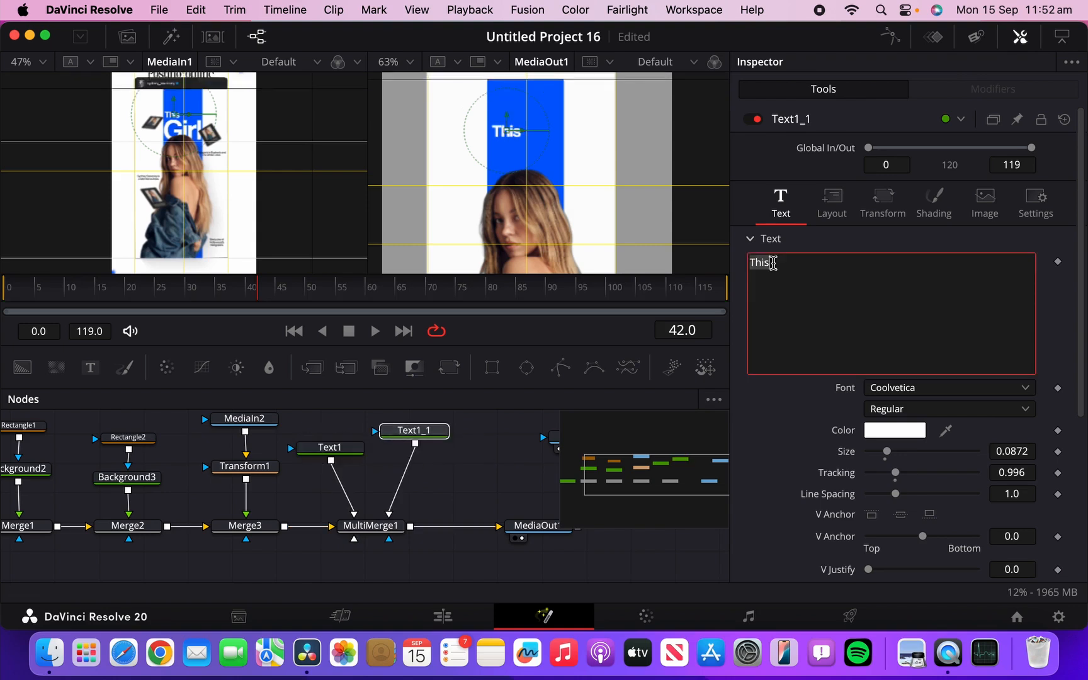
Step: Change the duplicated text to "Girl", enlarge it to 0.1683 and place it below "This" on the blue stripe
type("Girl")
left_click_drag(510, 120, 539, 165)
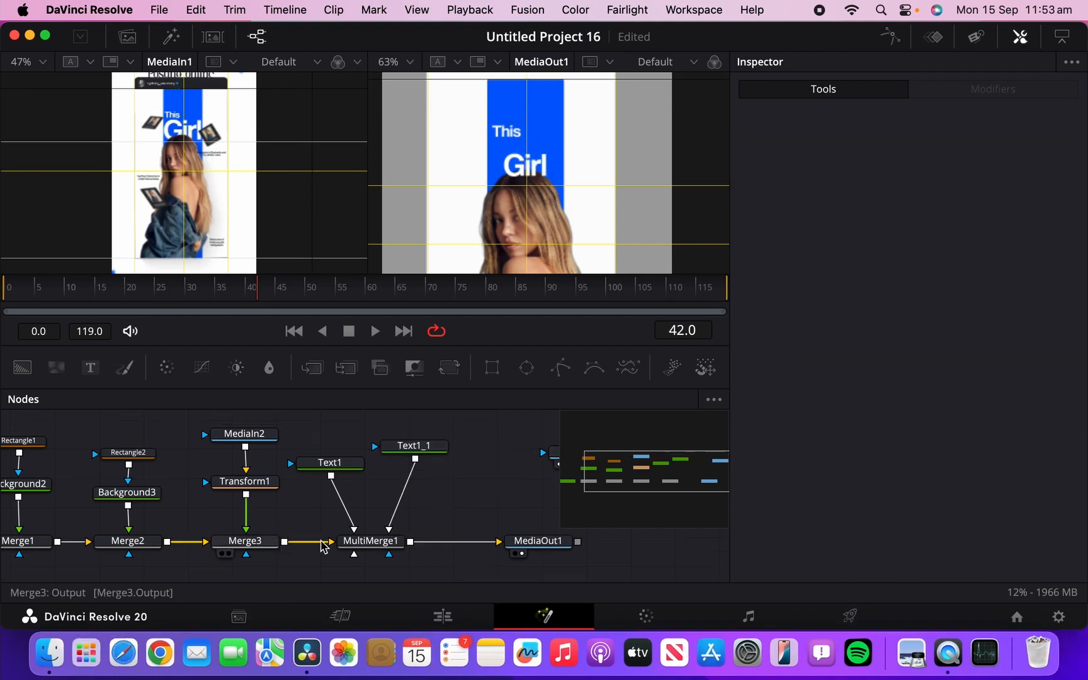
Step: Disconnect Merge3 from Merge2 and MultiMerge1, and move it with Transform1 and MediaIn2 near MediaOut1
left_click(318, 542)
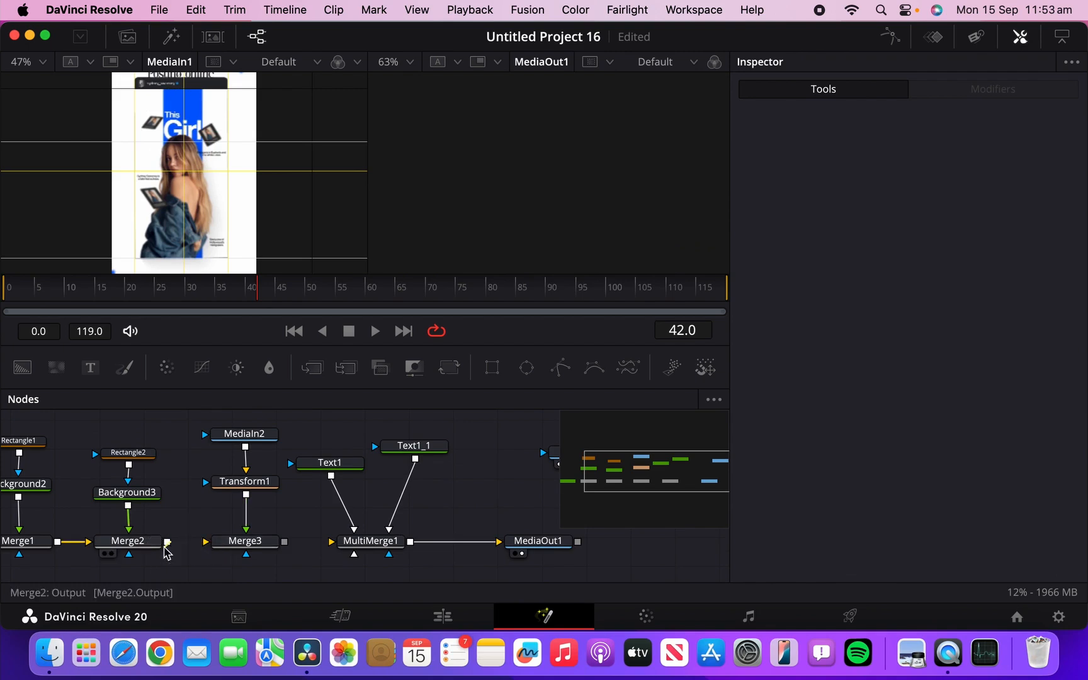
left_click_drag(282, 420, 228, 552)
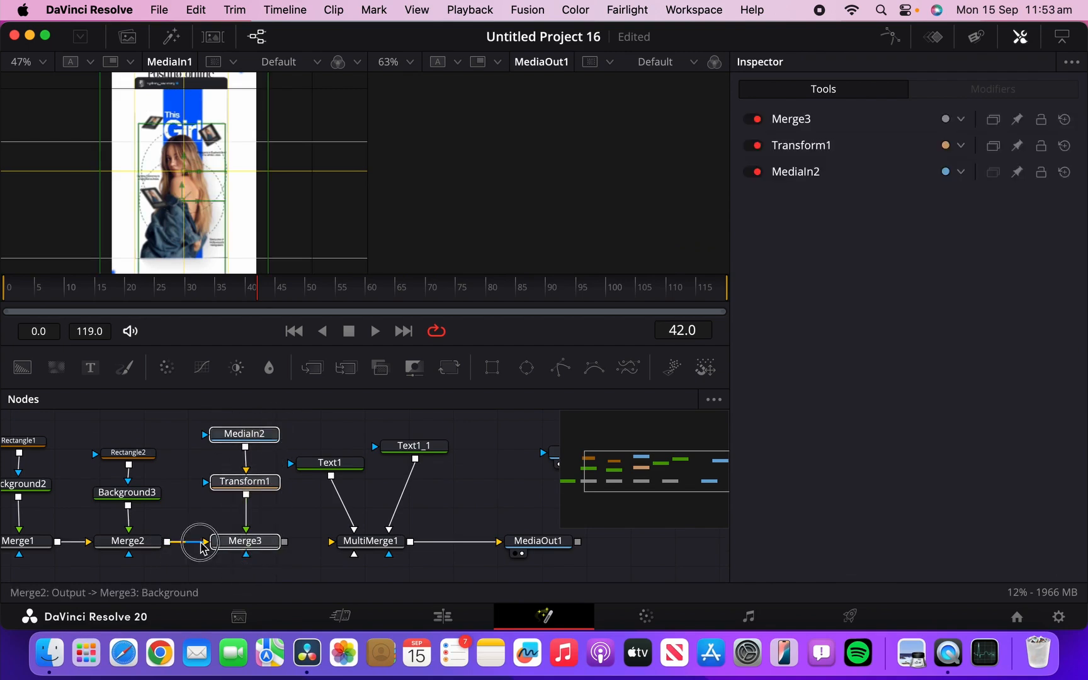
left_click_drag(274, 486, 535, 451)
Step: Move MultiMerge1 and its two text nodes beside Merge2, and connect Merge2's output to MultiMerge1's background
left_click_drag(316, 565, 446, 420)
left_click_drag(385, 543, 244, 540)
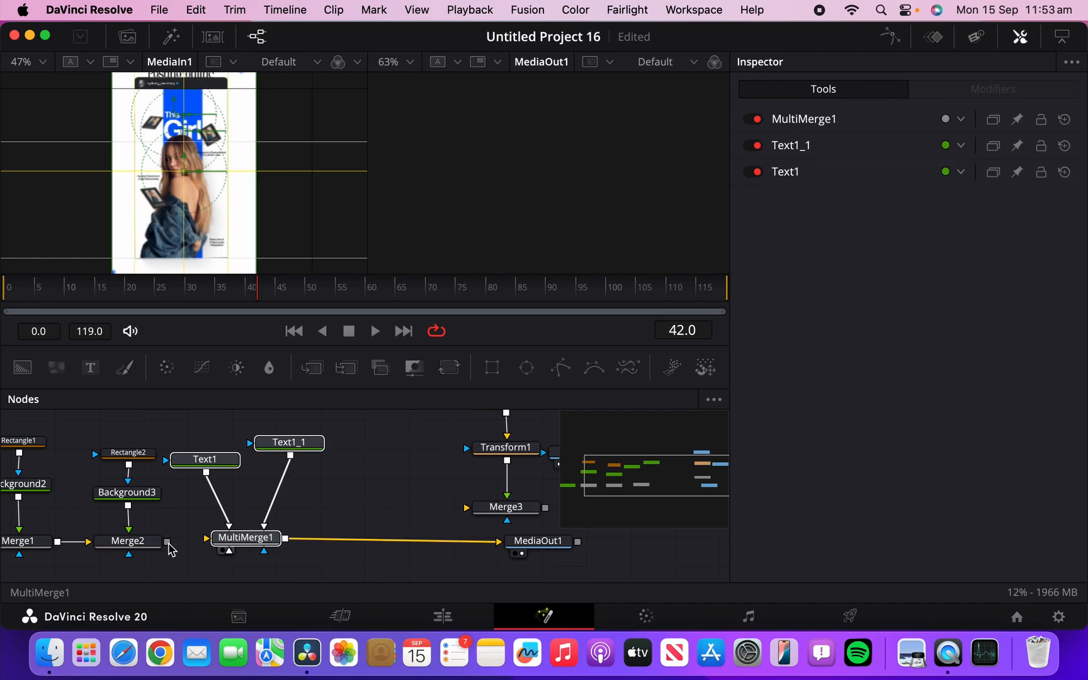
left_click(227, 538)
left_click_drag(168, 541, 207, 539)
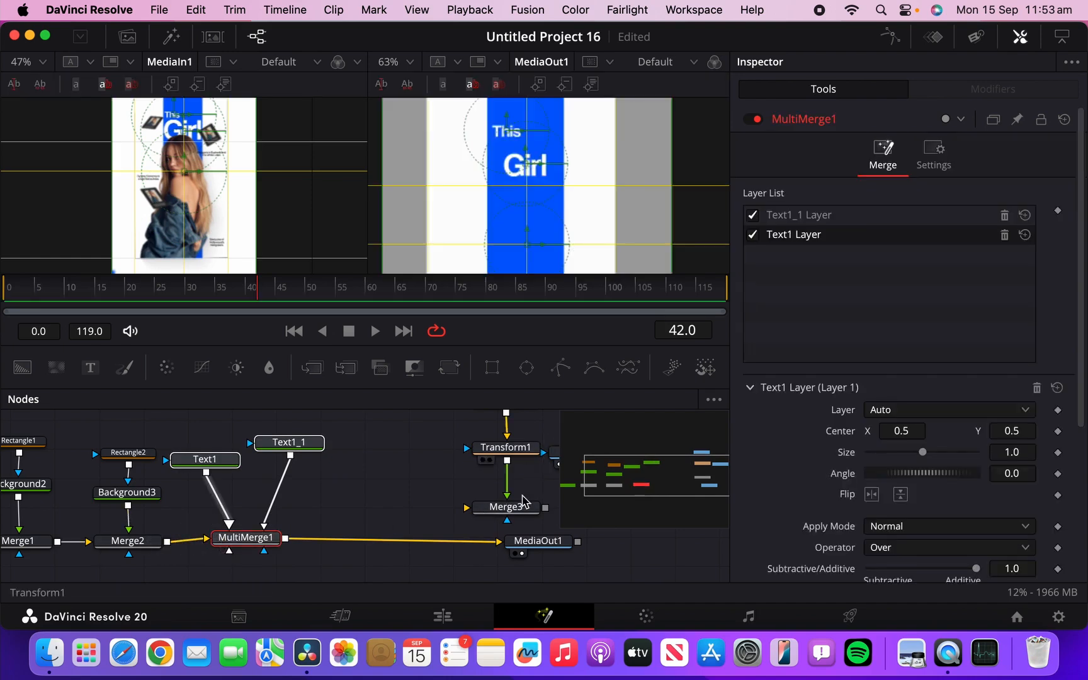
Step: Insert Merge3 between MultiMerge1 and MediaOut1, and connect Transform1 as its foreground so the woman overlaps the text
left_click_drag(517, 508, 439, 527)
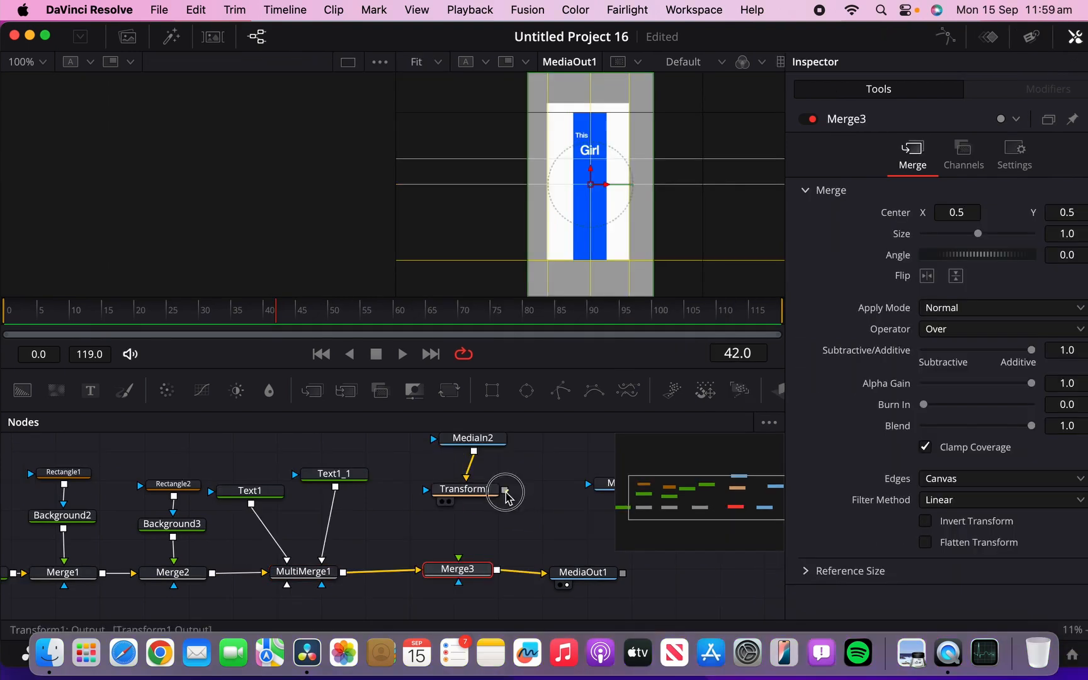
left_click_drag(505, 490, 458, 558)
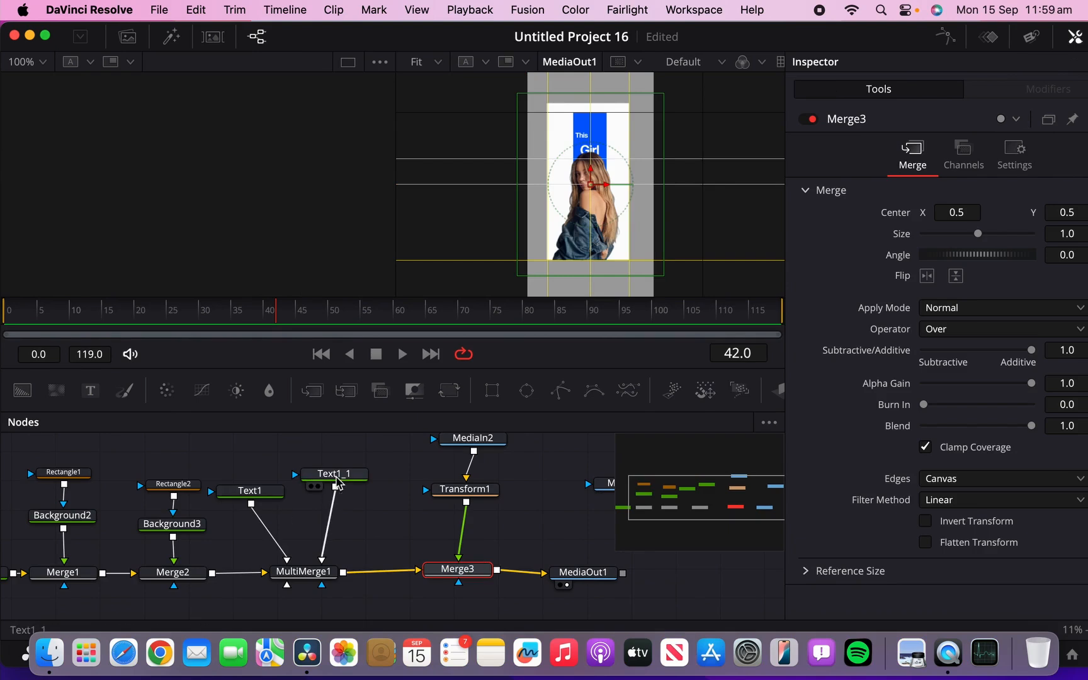
Step: Move the MediaIn1 reference node closer to the node chain and load it in the free viewer for comparison
left_click(337, 476)
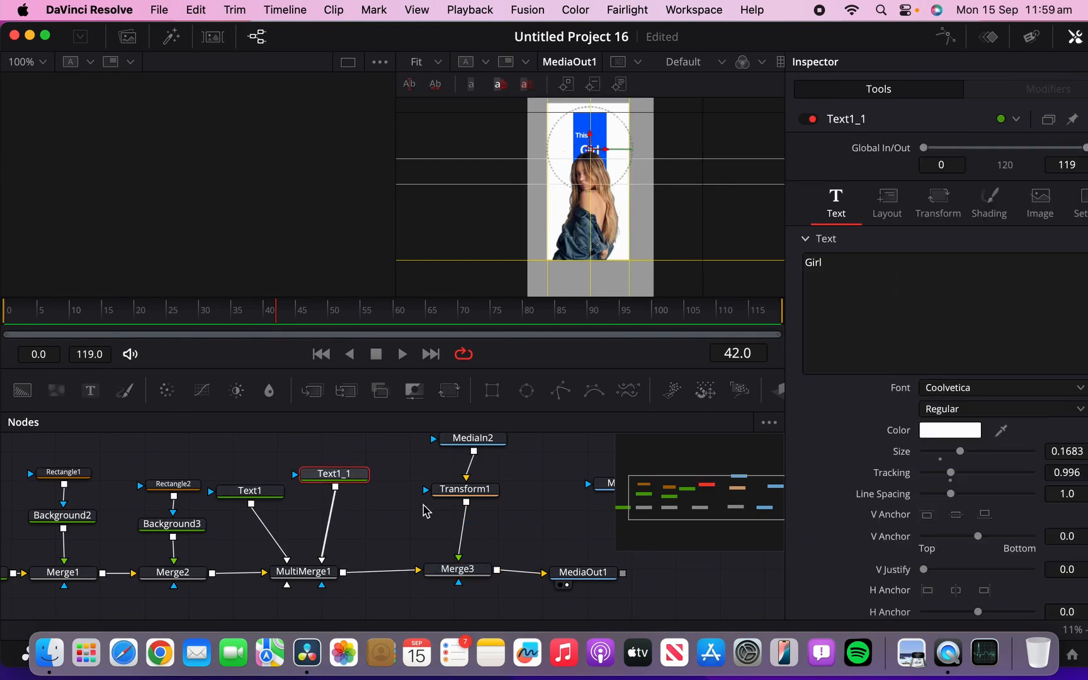
left_click_drag(607, 484, 581, 460)
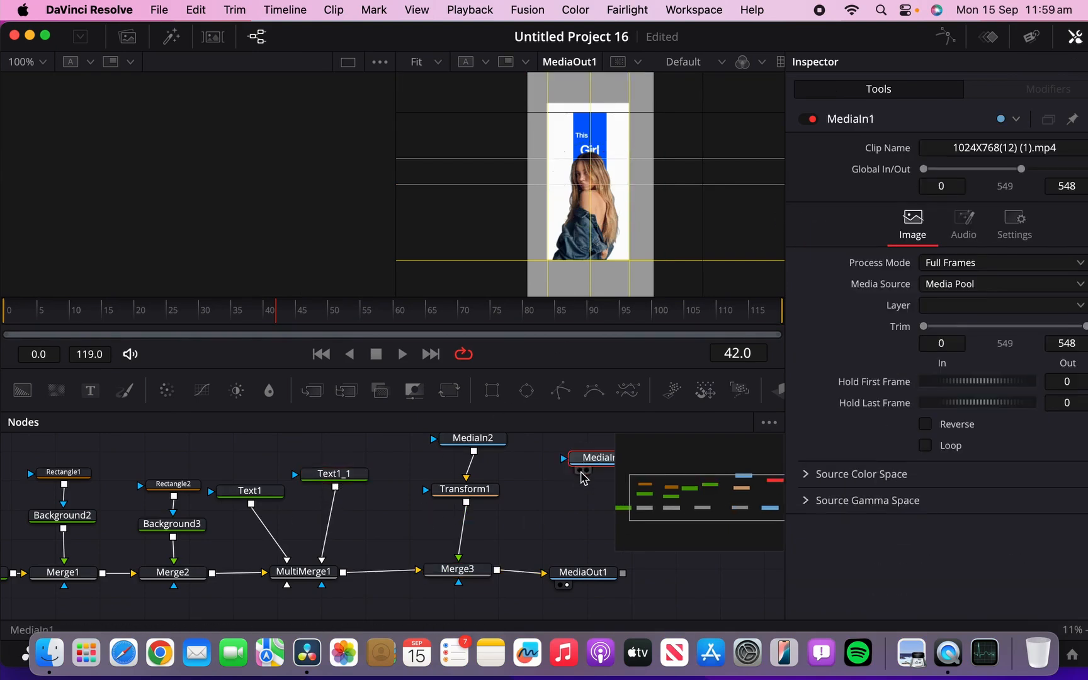
left_click(580, 470)
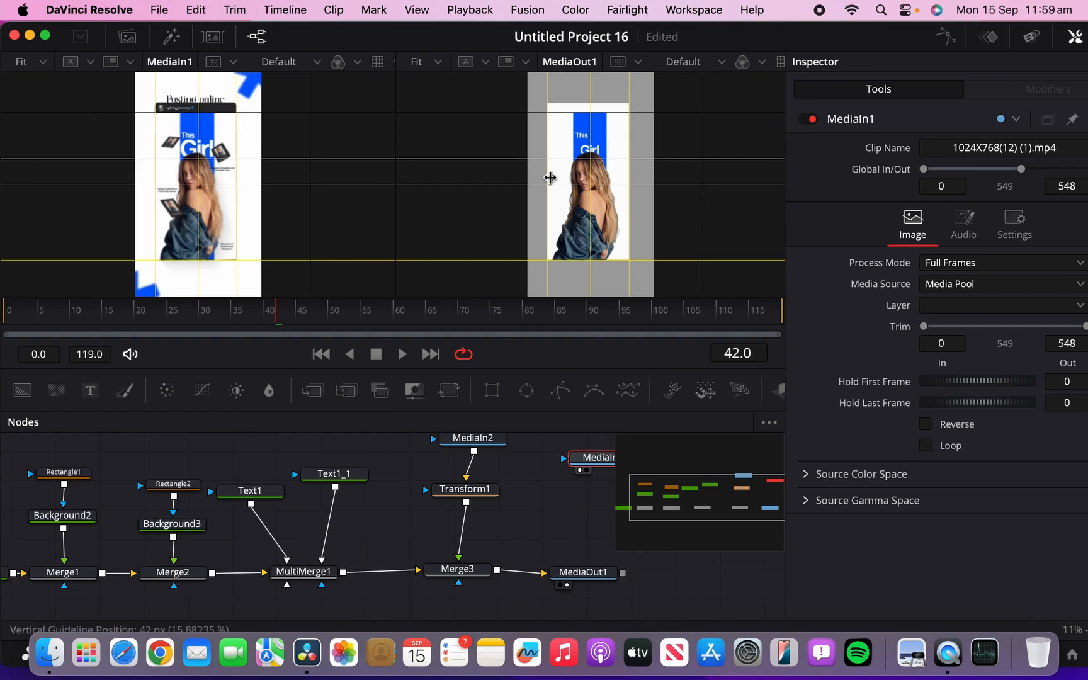
Step: Enlarge the "Girl" text to 0.2926 and set its character Y offset to about 0.031 to match the reference
left_click(334, 474)
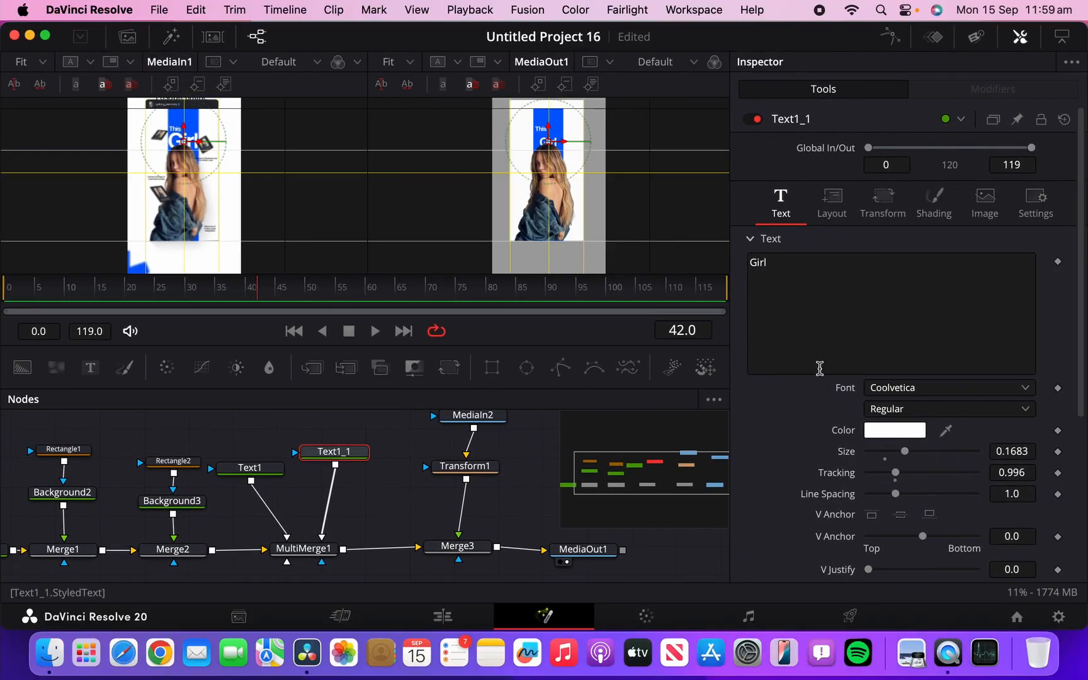
left_click_drag(1005, 454, 700, 456)
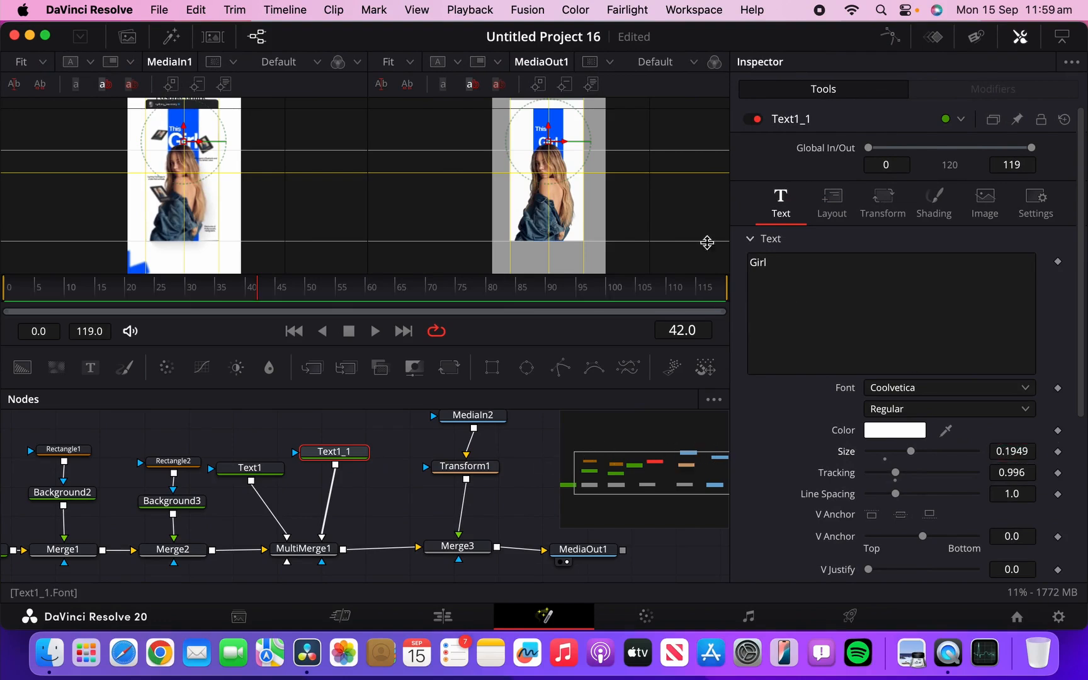
left_click_drag(1006, 450, 857, 470)
left_click(883, 202)
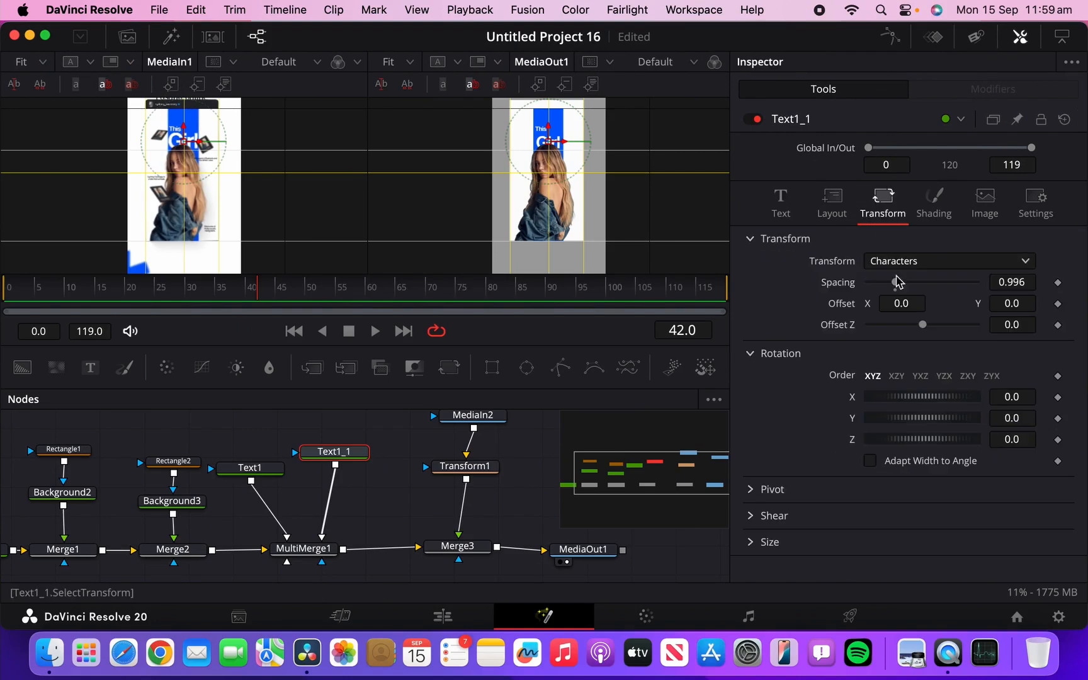
left_click_drag(1015, 306, 1041, 311)
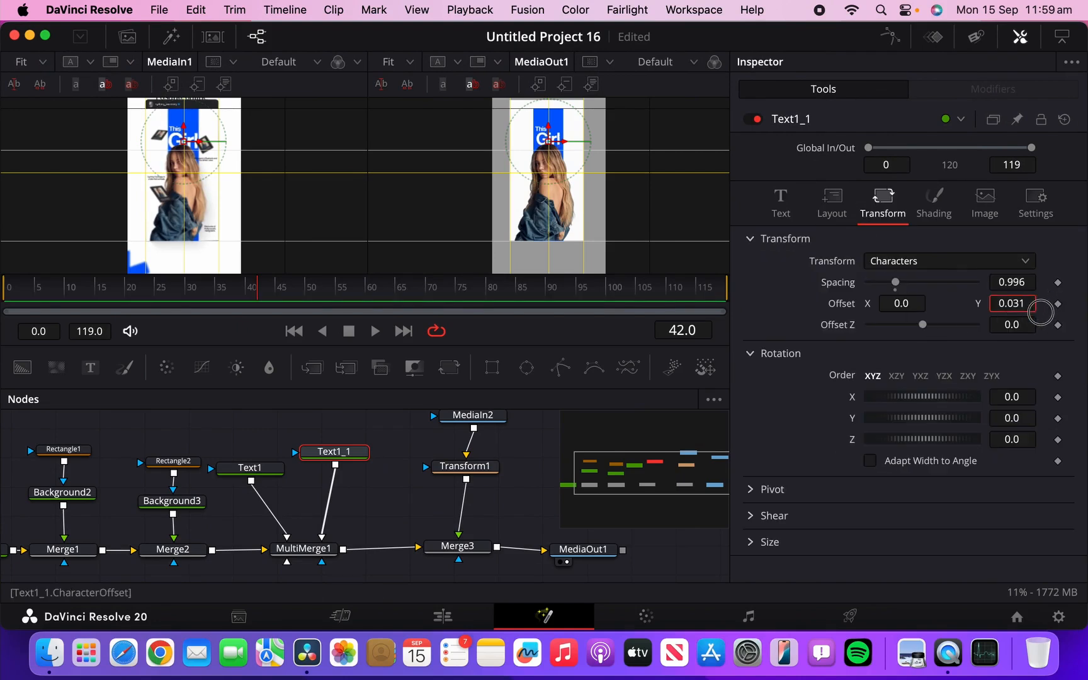
left_click(790, 211)
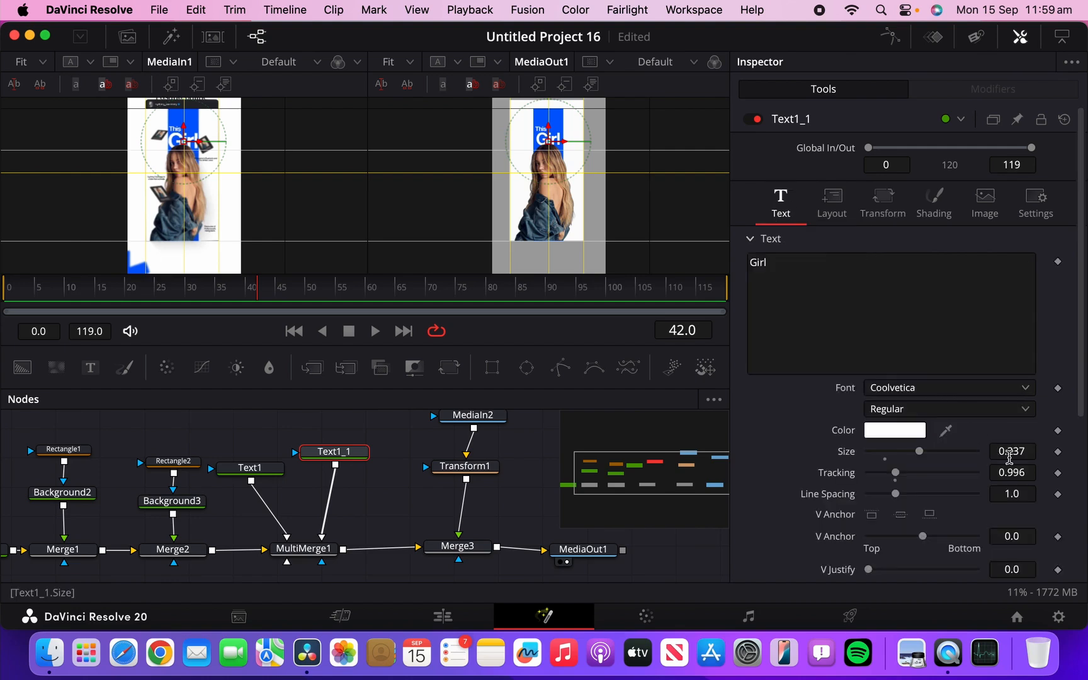
left_click_drag(1009, 457, 1066, 457)
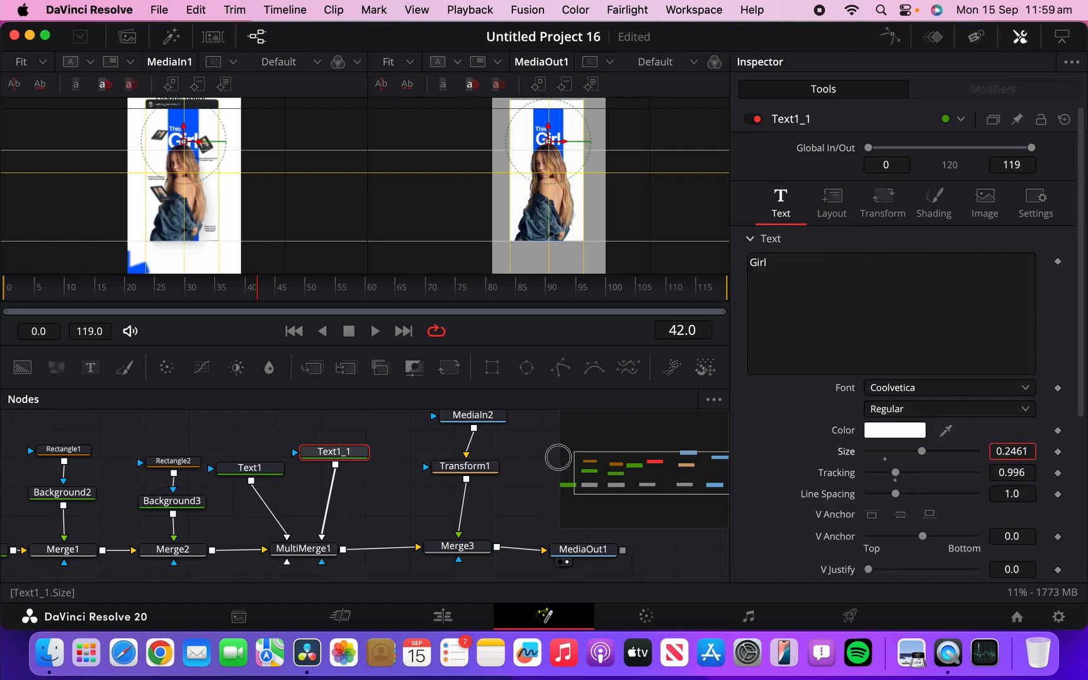
left_click_drag(584, 459, 702, 459)
Step: Reposition the "This" text just above "Girl", with its center at about X 0.422, Y 0.730
left_click_drag(2, 338, 253, 469)
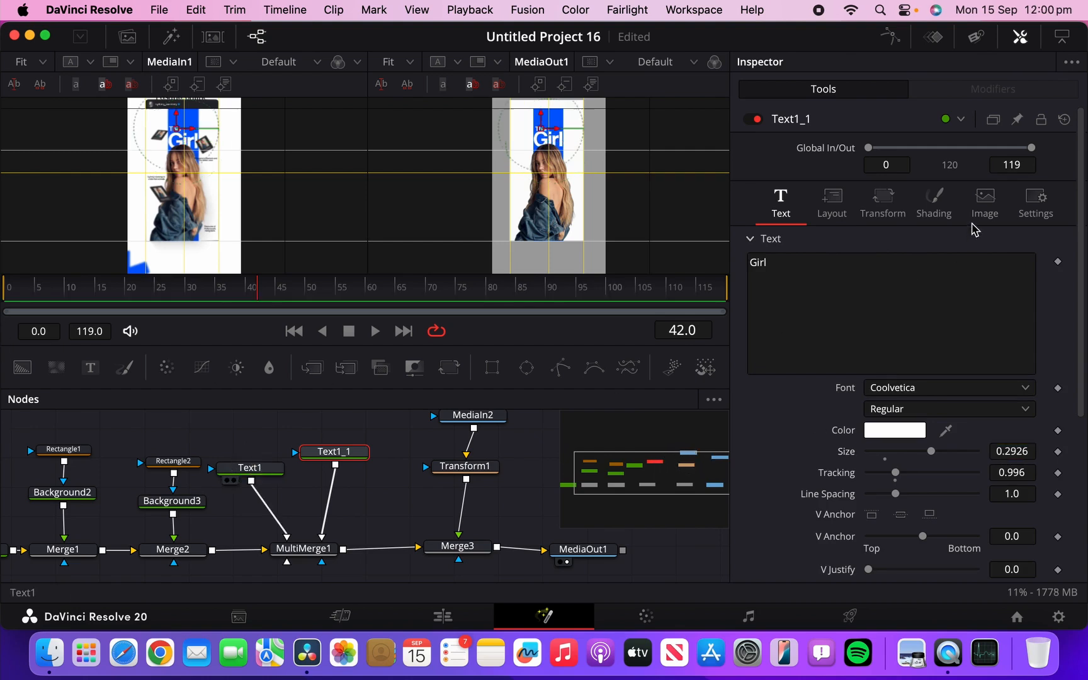
left_click(841, 215)
scroll(544, 109, "up", 3)
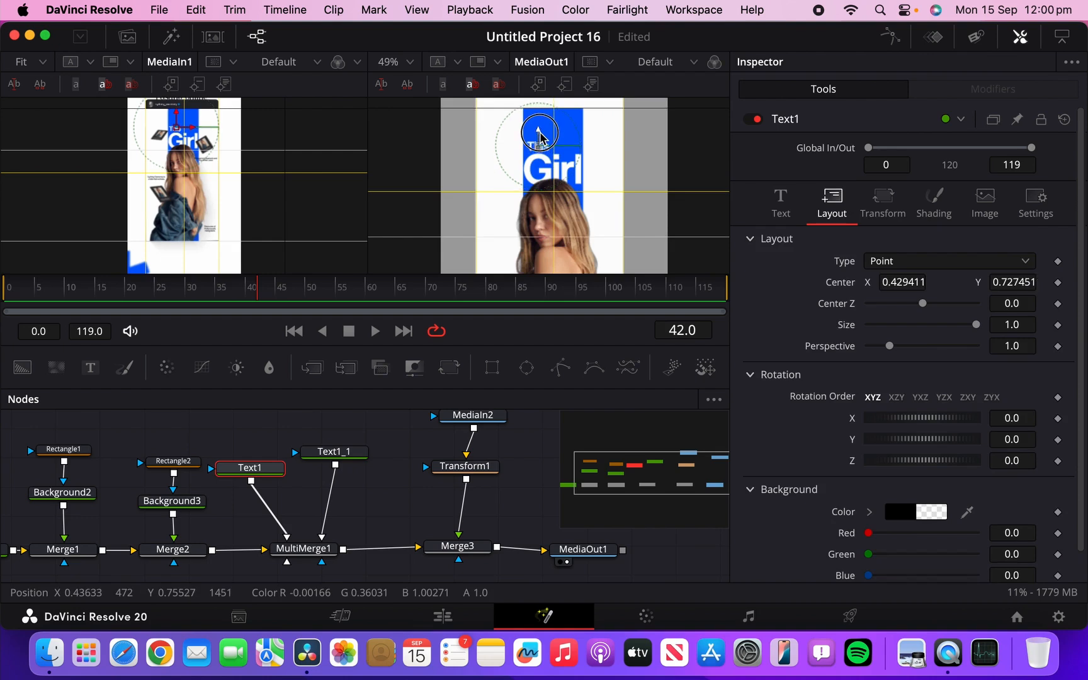
left_click_drag(540, 134, 547, 148)
Step: Set the timeline playback resolution to Full so the small captions in the reference can be read
scroll(161, 197, "up", 5)
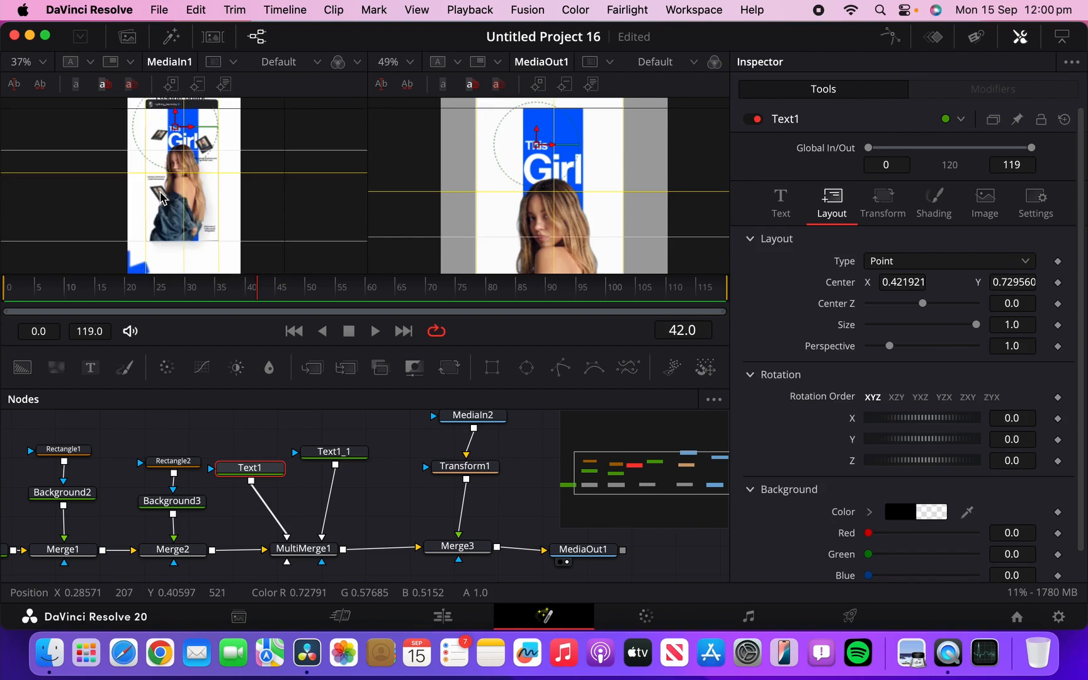
scroll(162, 197, "up", 5)
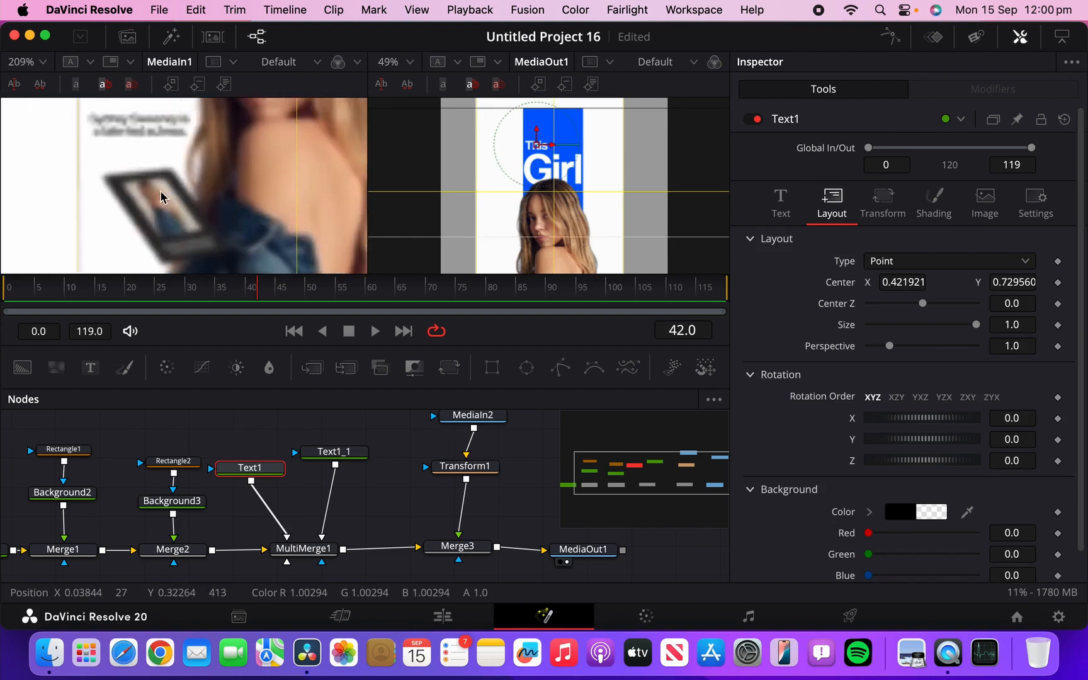
left_click(474, 11)
mouse_move(571, 87)
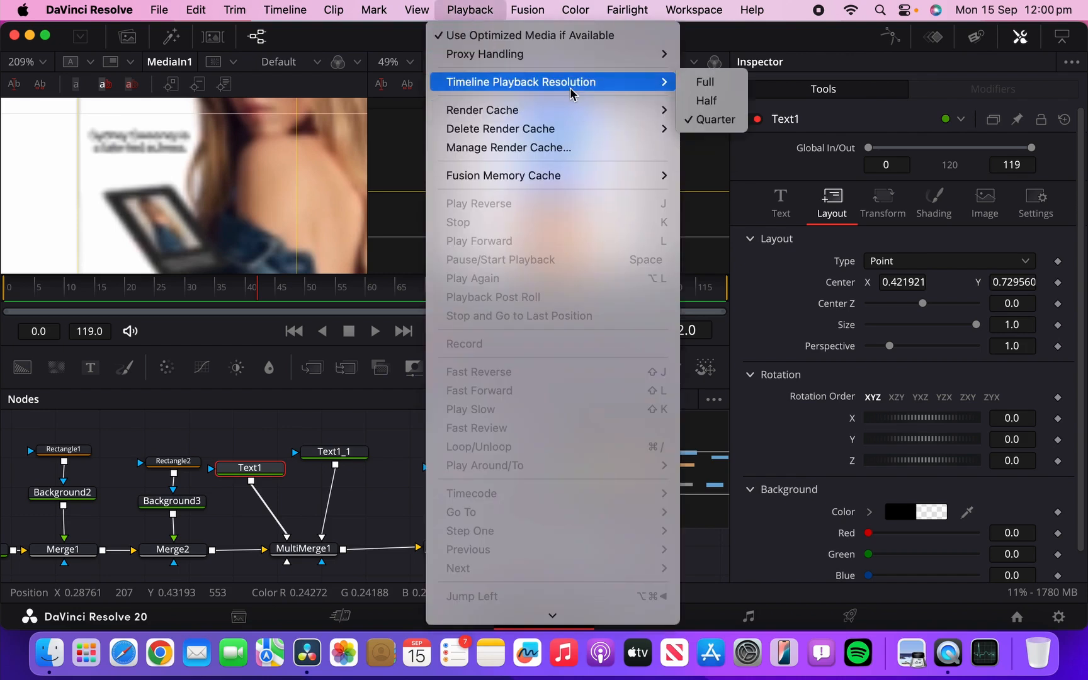
left_click(694, 87)
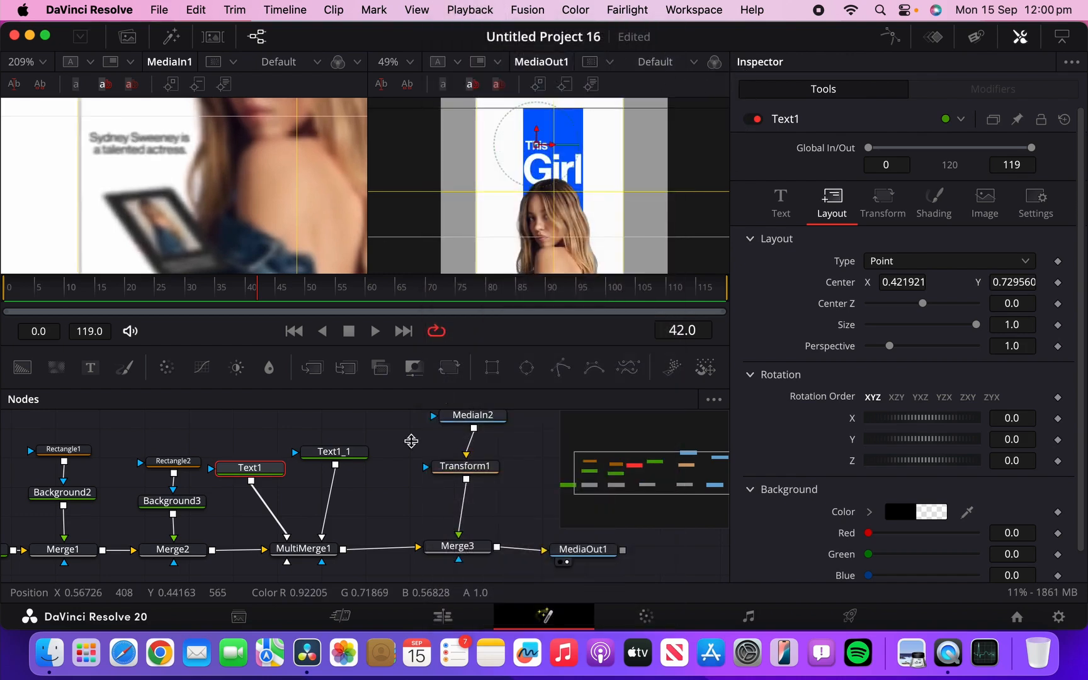
Step: Add a new text node feeding MultiMerge1 and enter the caption "Sydney Sweeney is a talented actress"
scroll(363, 534, "down", 4)
left_click_drag(90, 367, 287, 489)
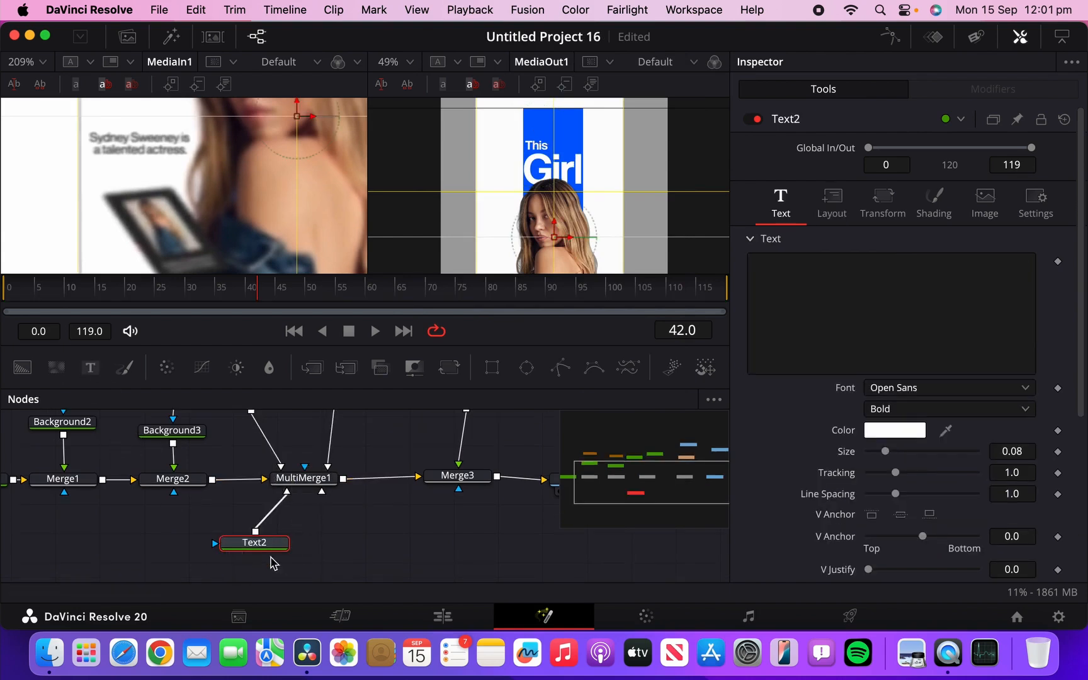
left_click(804, 267)
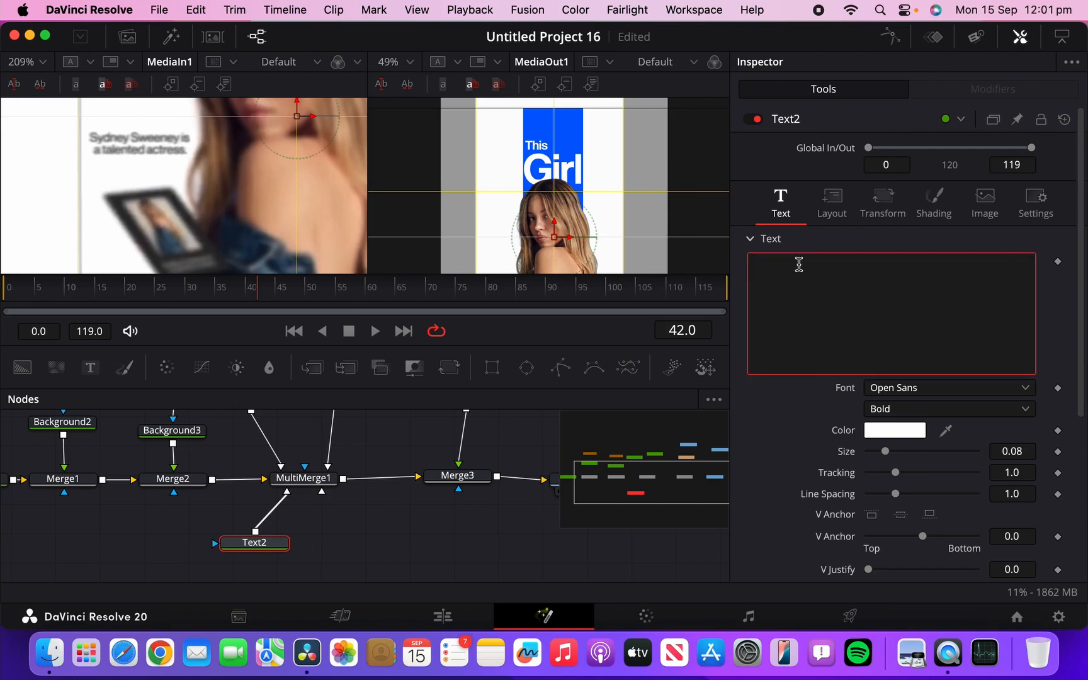
type("Sydney sWEENEY")
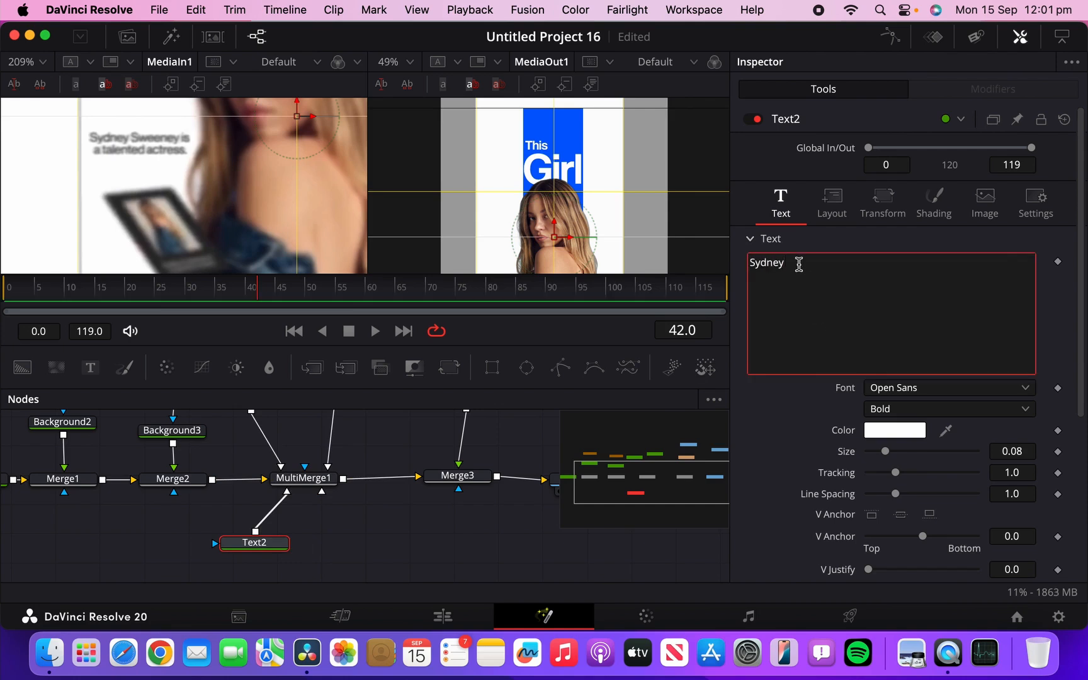
key("BackSpace")
key("BackSpace")
key("BackSpace")
key("BackSpace")
key("BackSpace")
key("BackSpace")
key("BackSpace")
key("BackSpace")
key("Caps_Lock")
type("Sweeney is a ta")
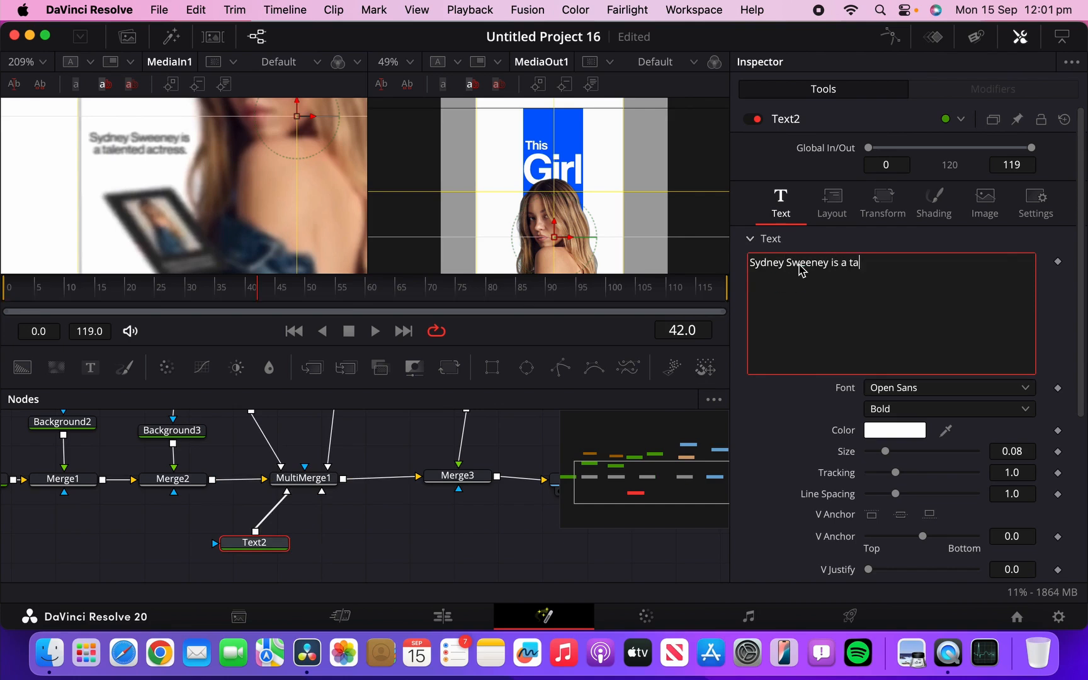
type("lentedactress")
left_click(843, 263)
key("Return")
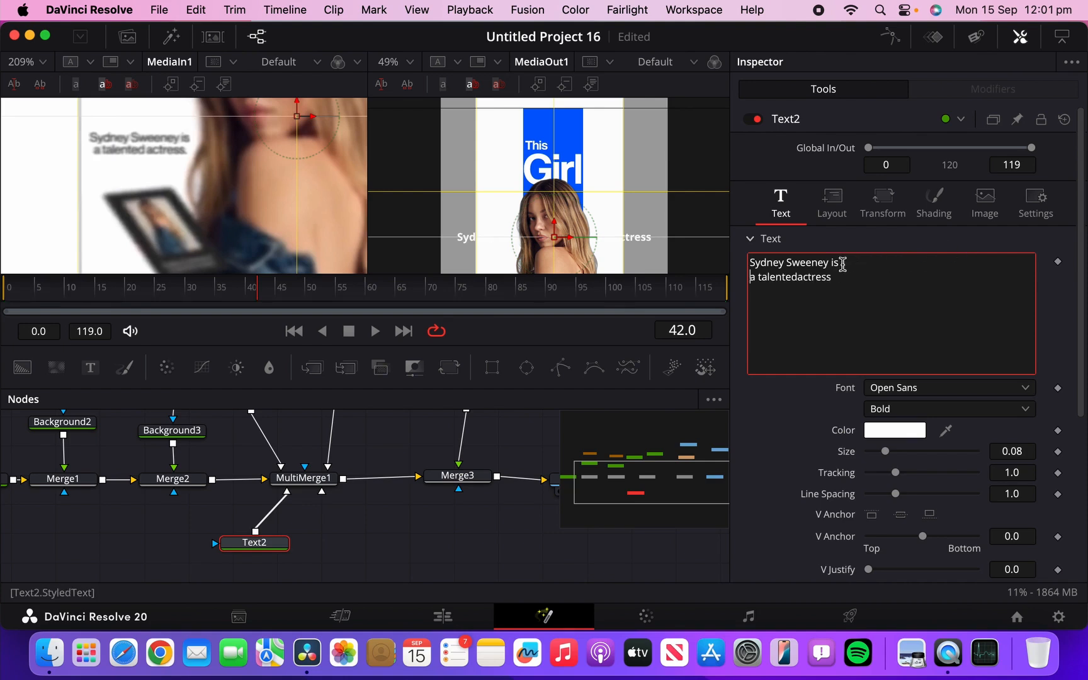
left_click(797, 280)
key("super+z")
key("super+z")
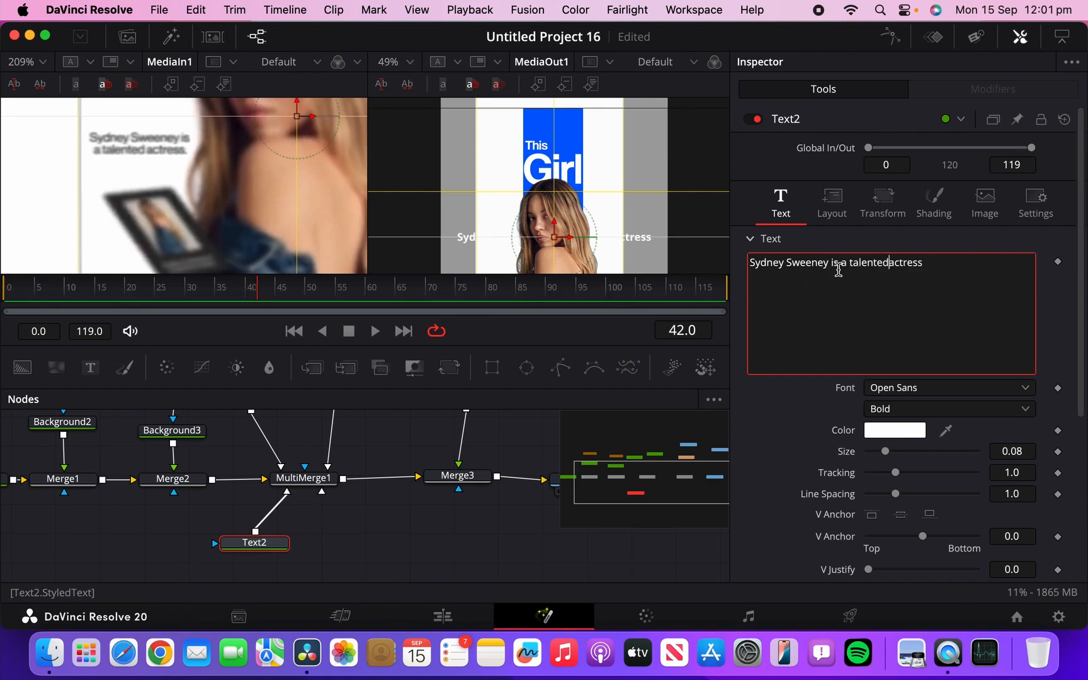
Step: Break the caption onto a second line after "is" and insert the missing space before "actress"
left_click(842, 264)
key("Return")
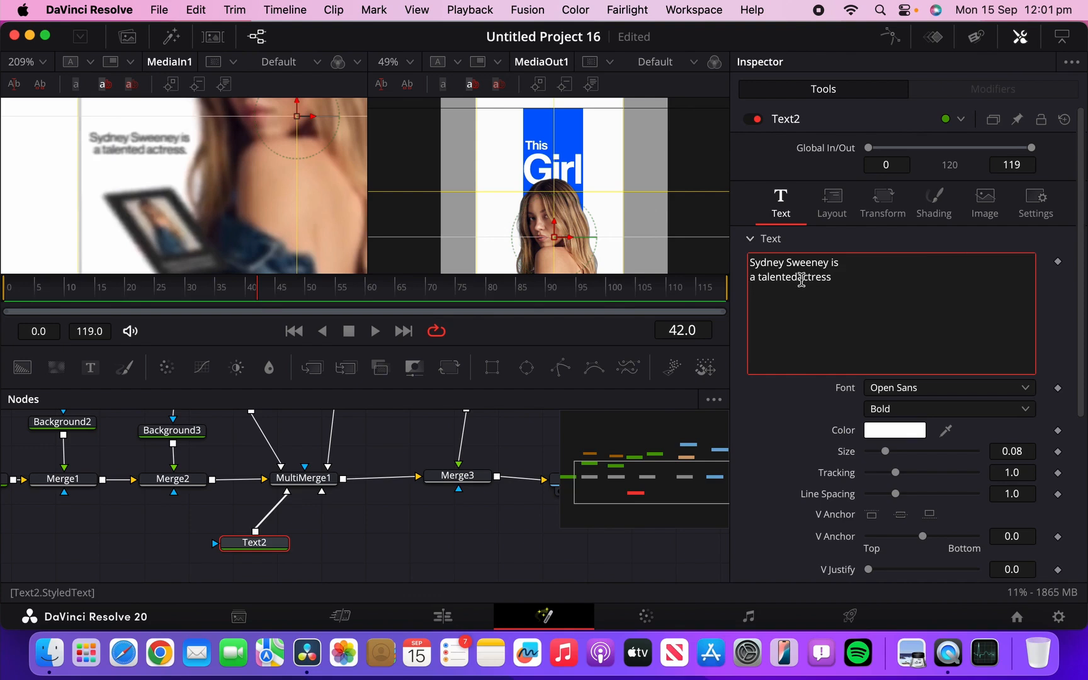
left_click(796, 278)
Step: Move the caption to the left of the woman and set its font to Inter 28pt with line spacing 0.844
left_click_drag(553, 232, 519, 170)
left_click(954, 389)
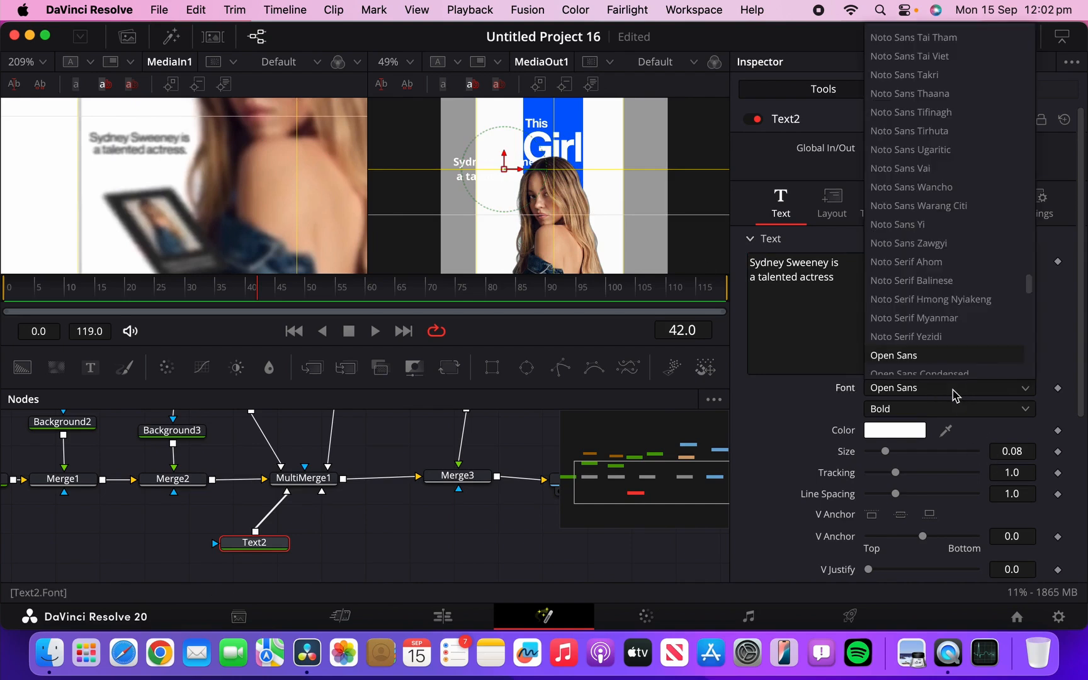
scroll(955, 391, "up", 20)
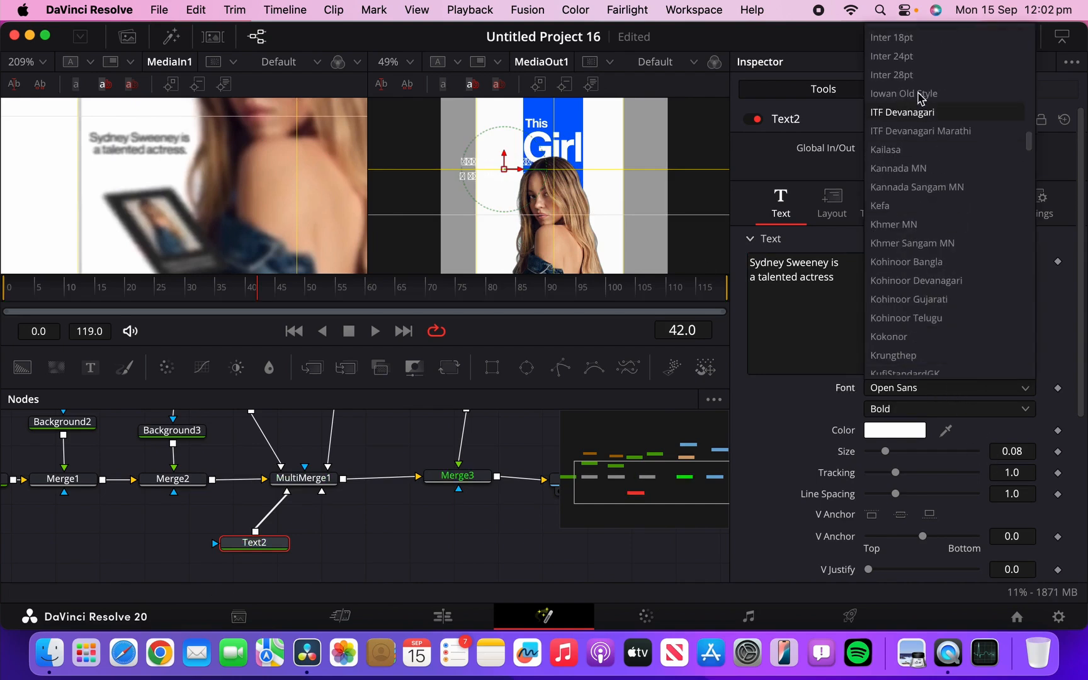
left_click(917, 80)
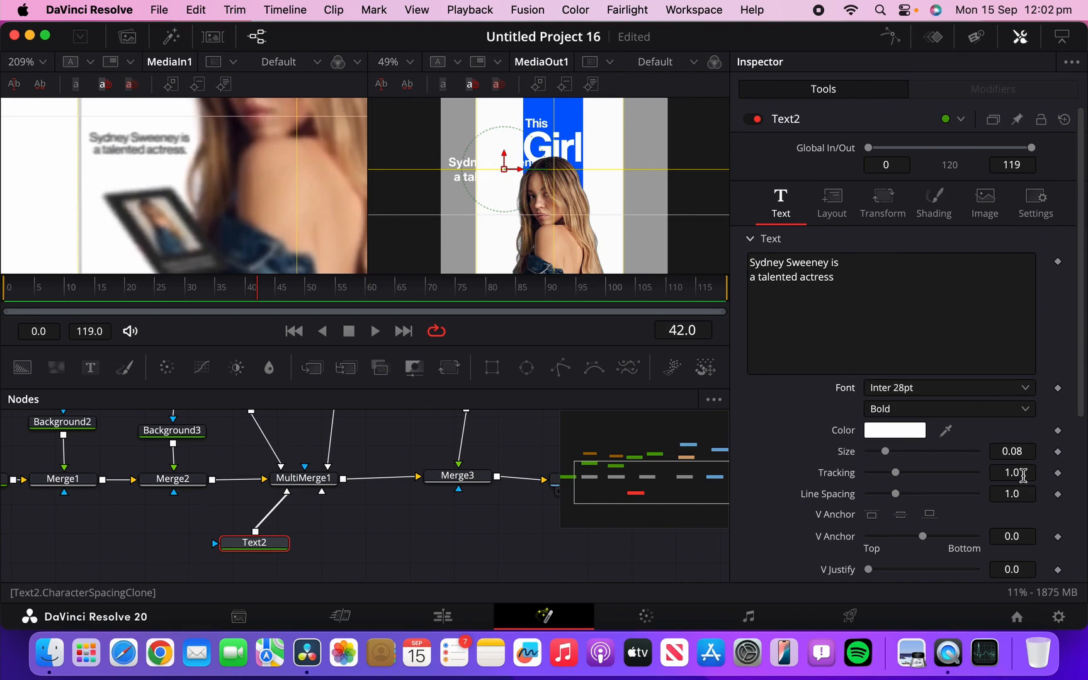
left_click_drag(1012, 494, 881, 545)
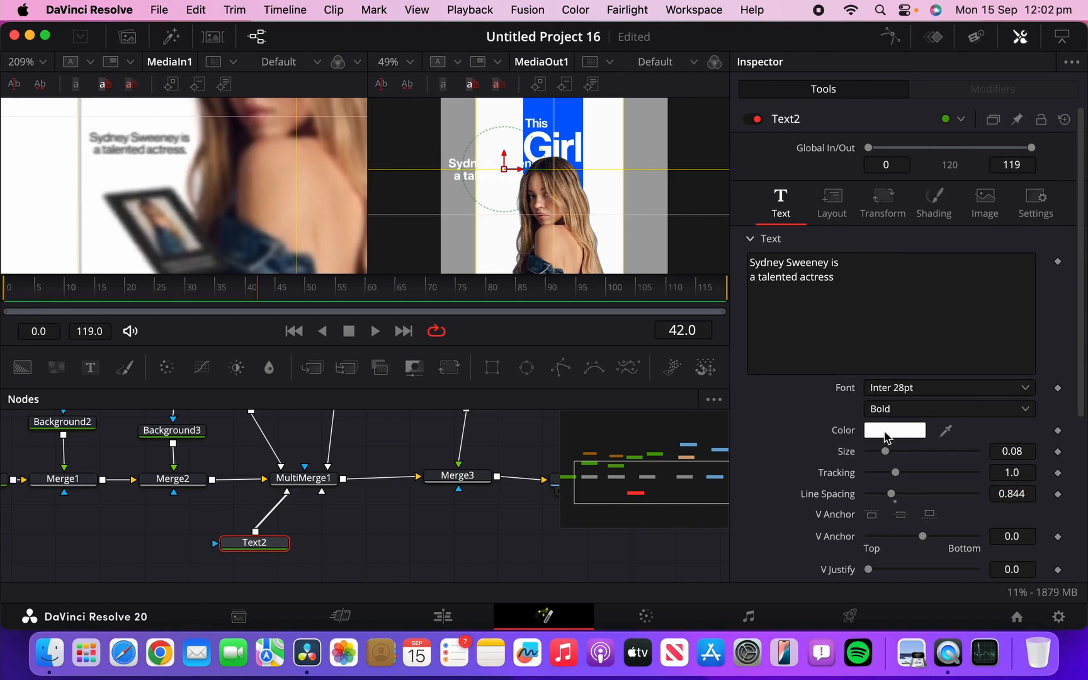
Step: Restyle the caption in black SemiBold at size 0.0321 with tracking 0.982, and place it beside the woman's shoulder on the left white area
left_click(894, 430)
left_click_drag(737, 505, 753, 566)
left_click(750, 567)
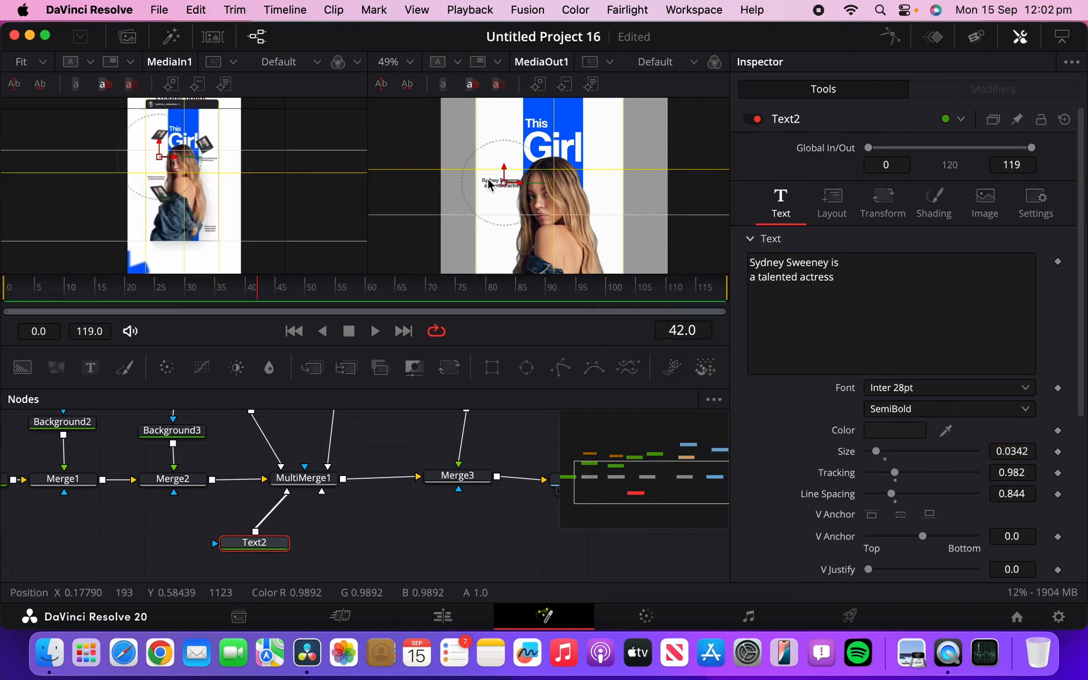
left_click_drag(474, 183, 516, 231)
left_click_drag(1020, 450, 997, 456)
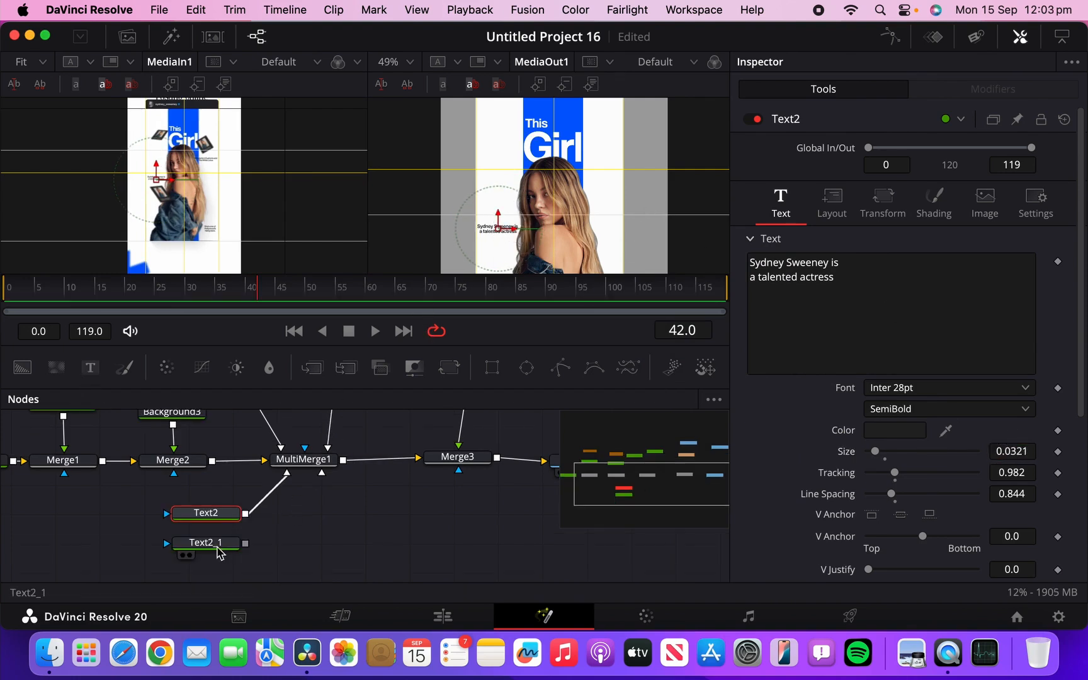
Step: Connect the duplicated caption node Text2_1 to MultiMerge1 and move its text to the white area right of the woman
left_click_drag(218, 550, 320, 477)
left_click_drag(311, 547, 322, 541)
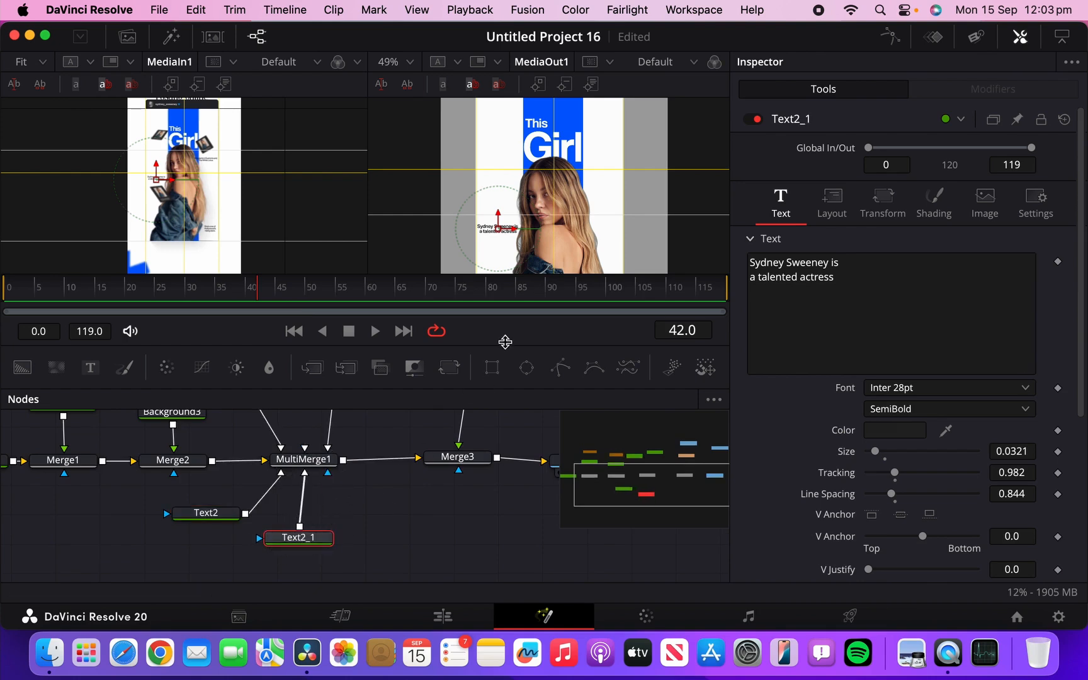
left_click_drag(498, 215, 611, 171)
Step: Replace the duplicated caption with "She starts in Euphoria and the White Lotus" on two lines, and set its size to 0.0272
left_click_drag(749, 262, 892, 278)
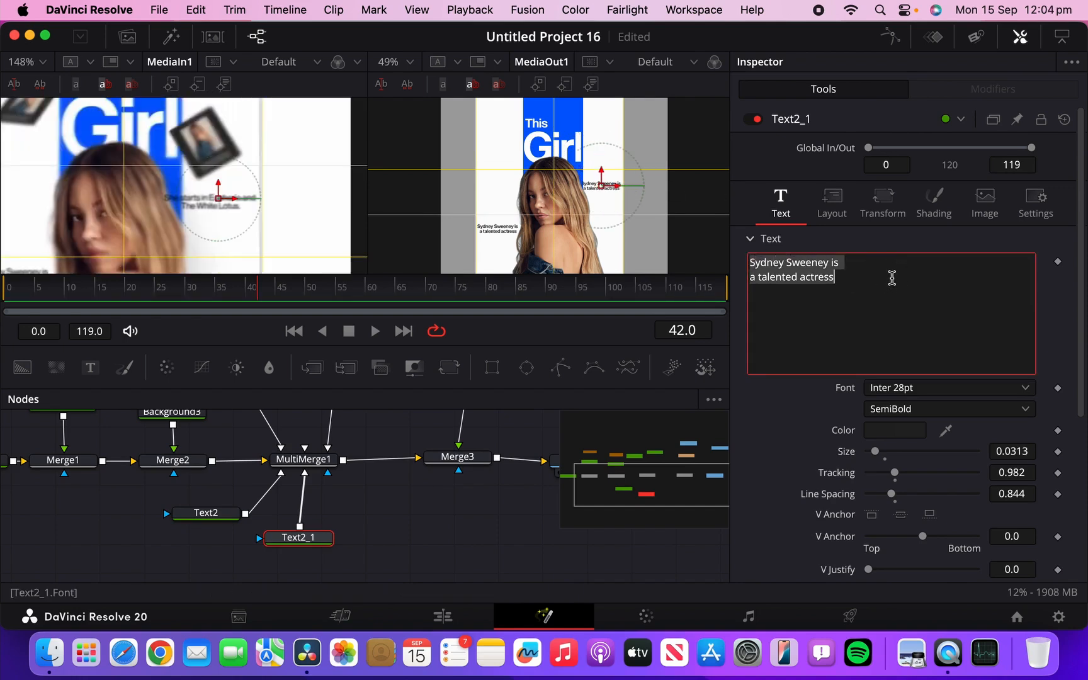
key("BackSpace")
type("She")
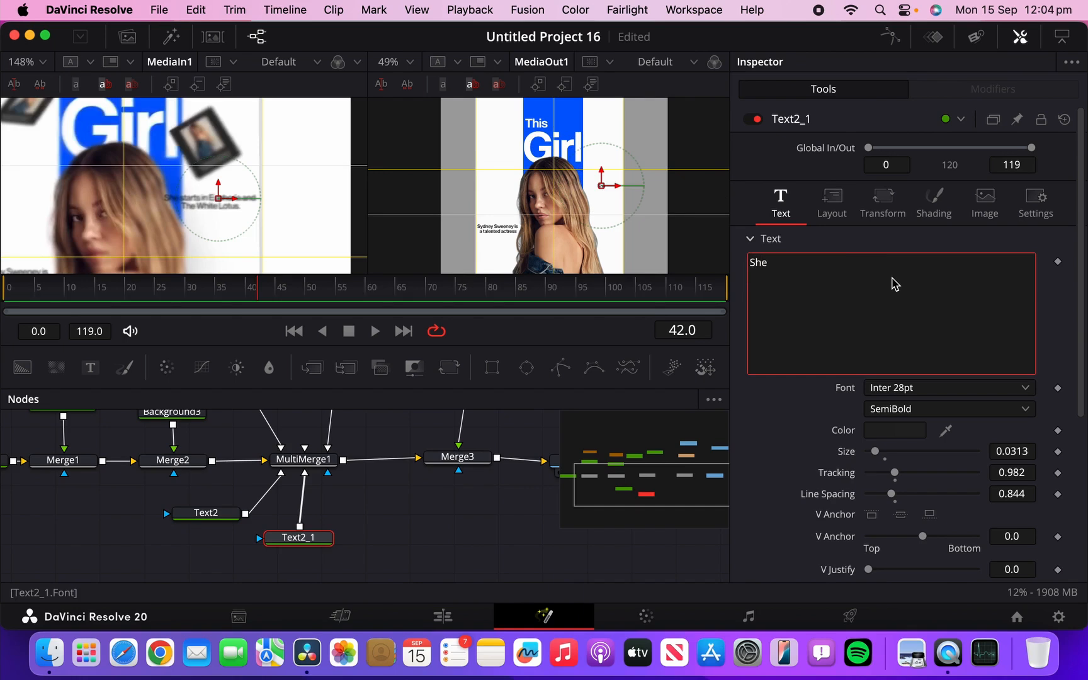
type(" starts i")
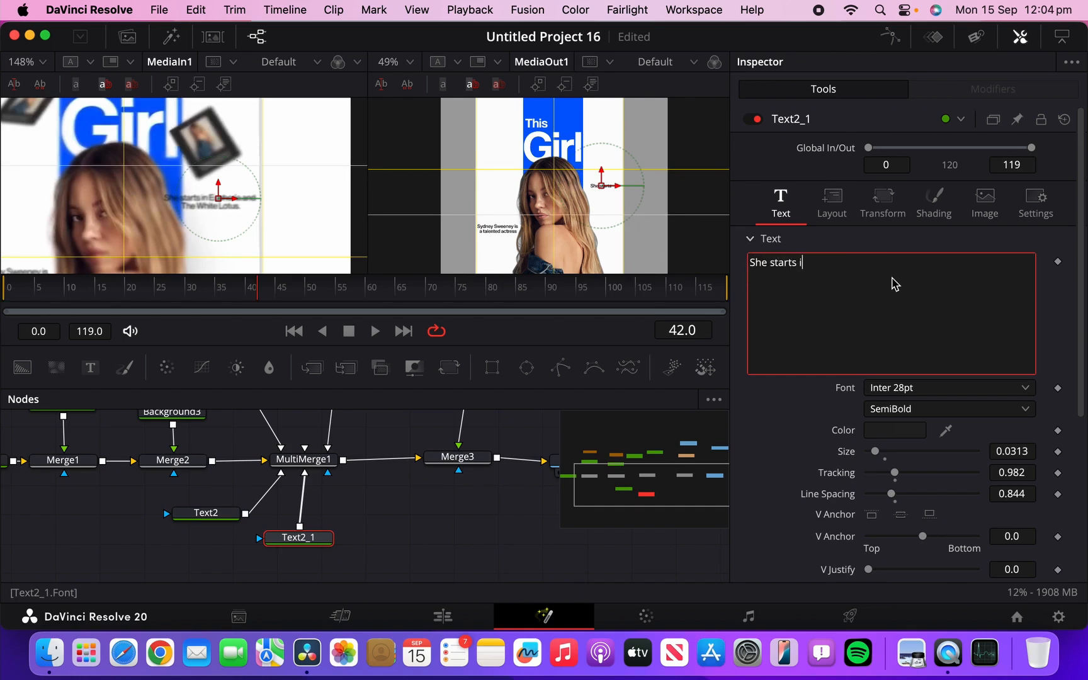
type("n Euphoria and")
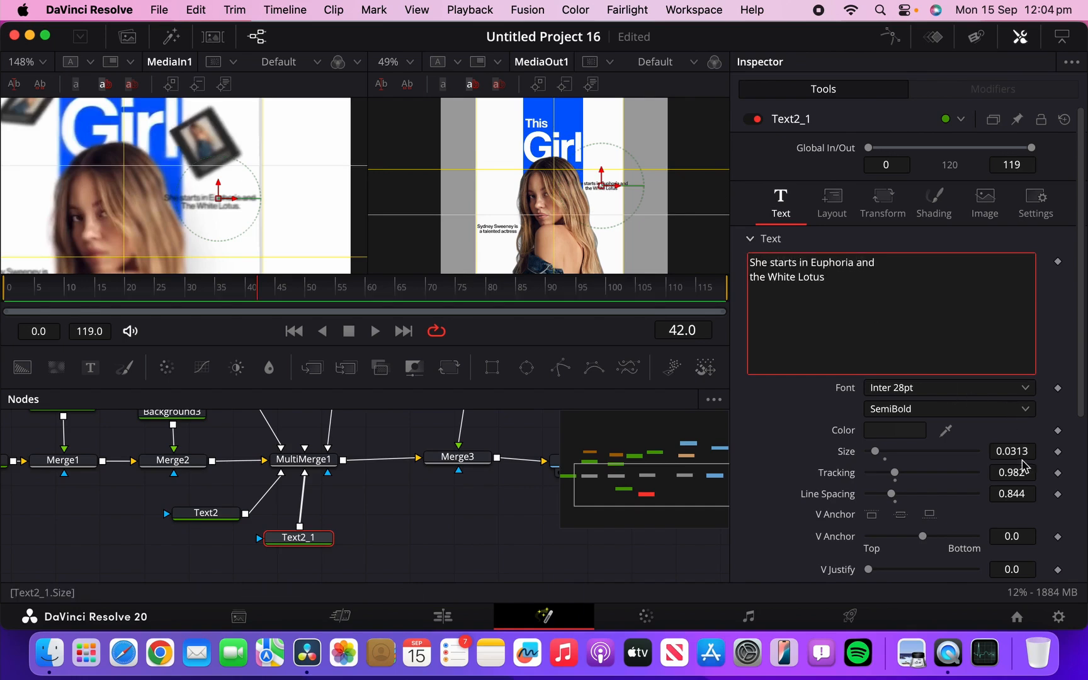
left_click_drag(1020, 451, 1012, 453)
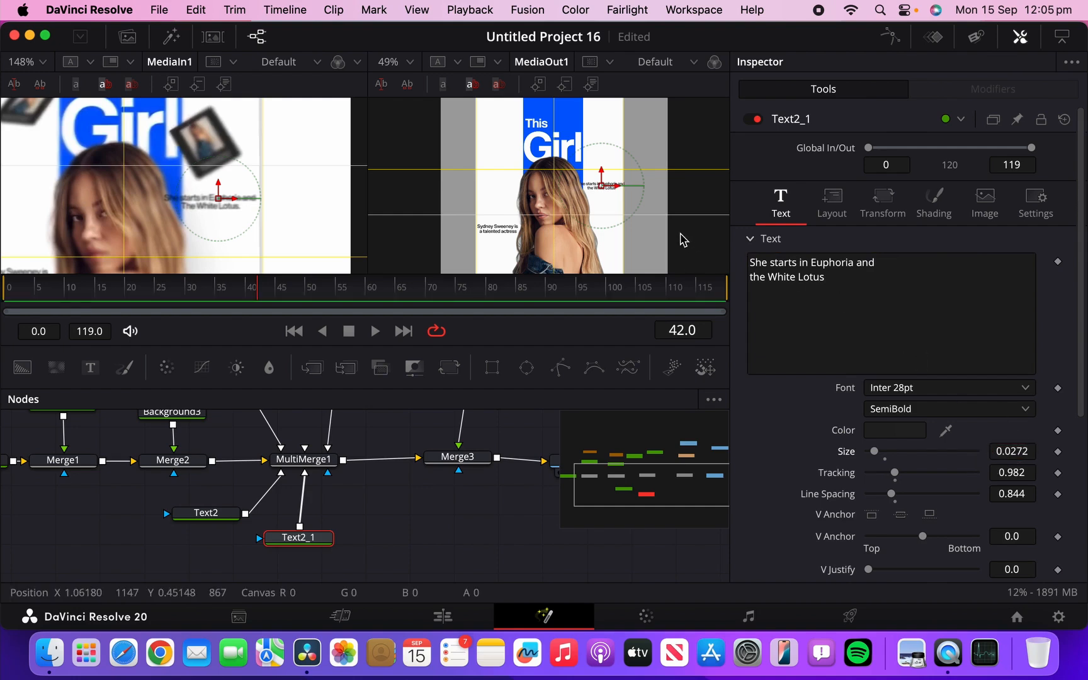
key("super+z")
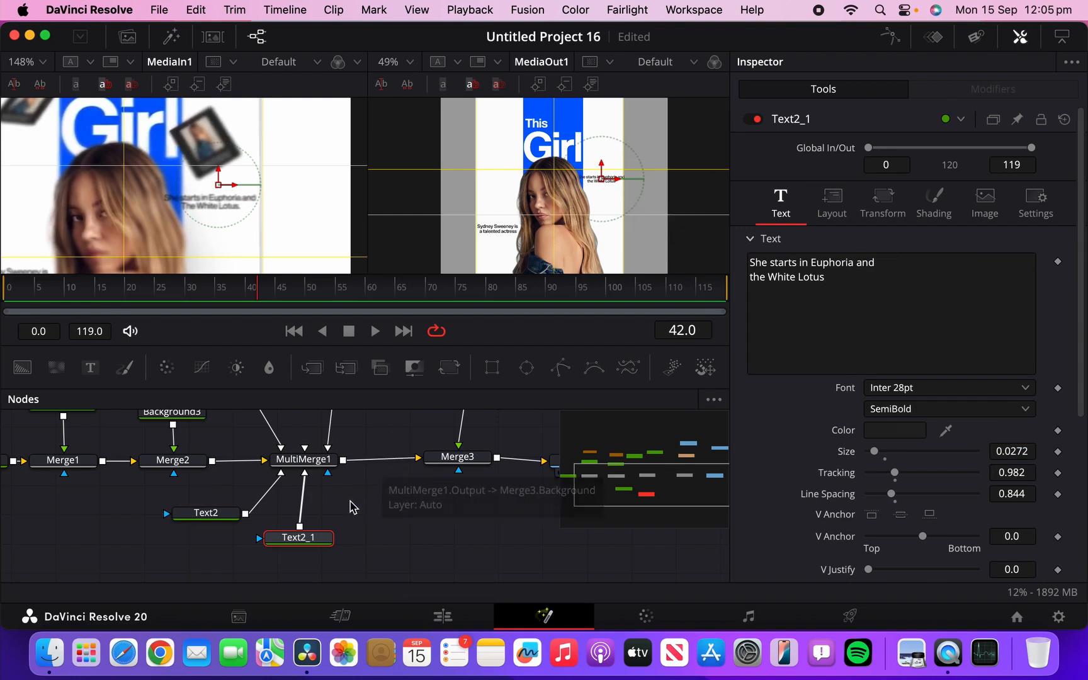
Step: Detach Text2_1 from MultiMerge1, give it its own Merge node, and relocate the pair near Merge3
left_click(303, 495)
left_click_drag(302, 539, 89, 541)
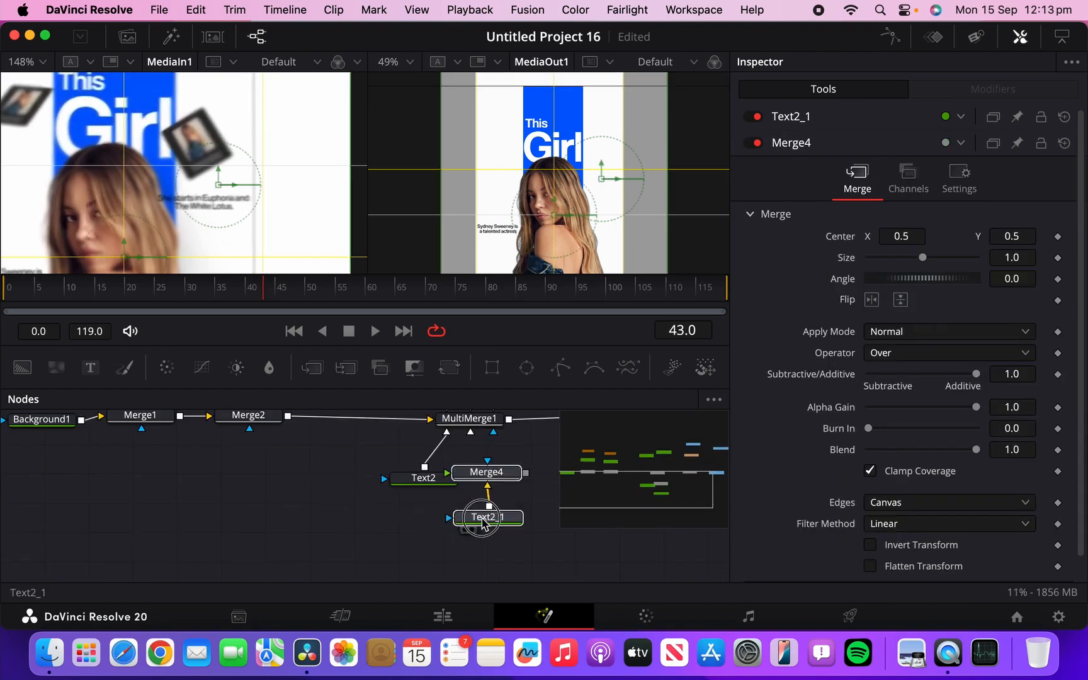
left_click_drag(578, 505, 666, 475)
scroll(485, 492, "up", 2)
scroll(484, 493, "down", 4)
left_click(432, 516)
left_click_drag(432, 515, 549, 534)
Step: Insert the new Merge node between Merge3 and MediaOut1, and feed Text2_1 into its foreground input
scroll(549, 534, "up", 3)
scroll(549, 534, "down", 3)
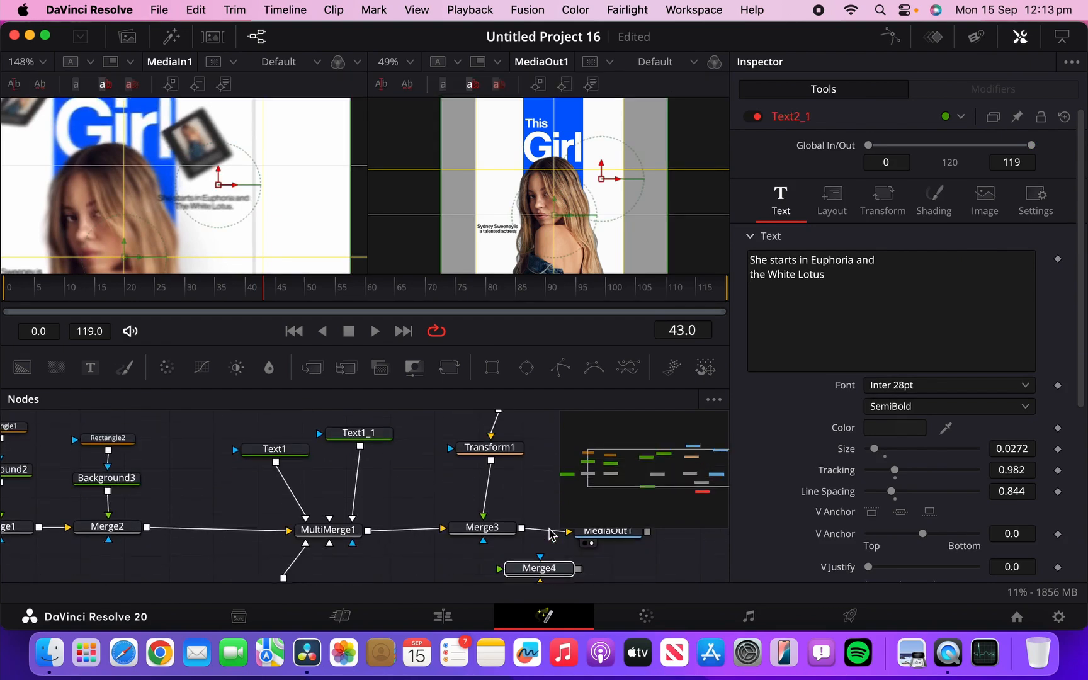
scroll(590, 536, "up", 2)
left_click_drag(610, 549, 708, 547)
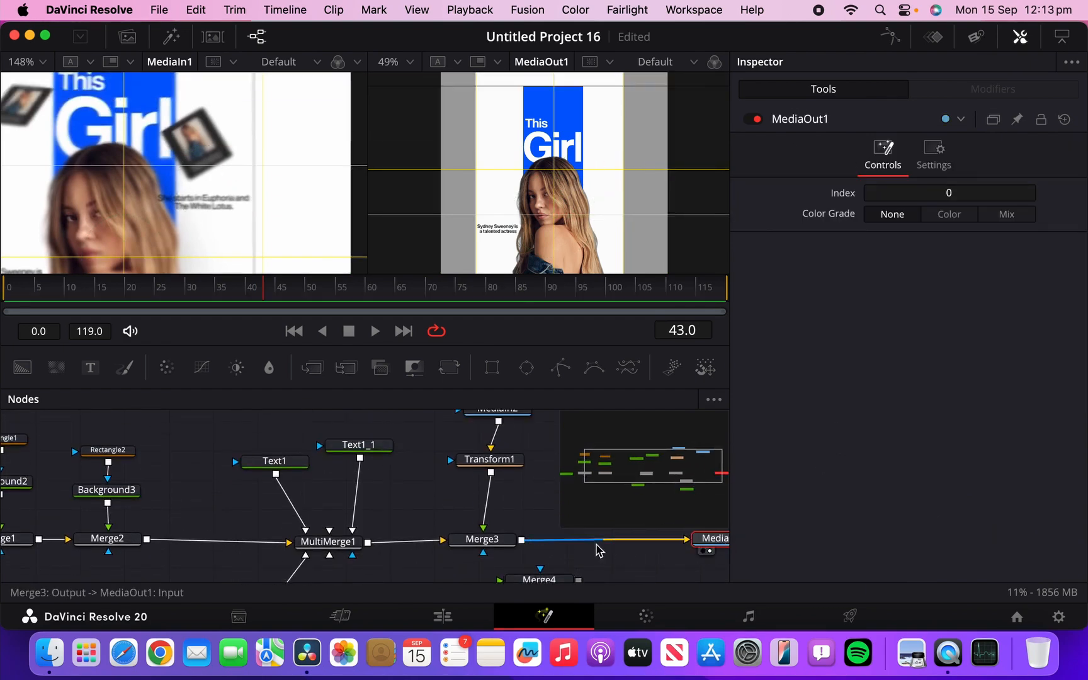
scroll(576, 550, "down", 3)
left_click_drag(569, 535, 577, 494)
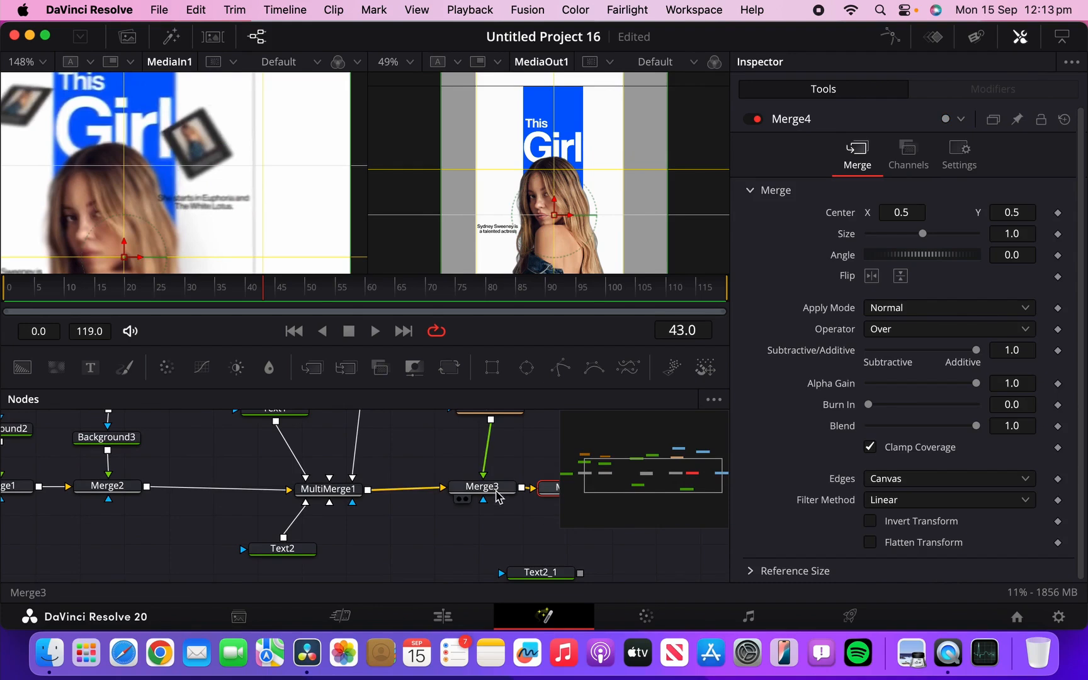
left_click_drag(498, 497, 480, 496)
left_click_drag(555, 574, 563, 491)
left_click(567, 557)
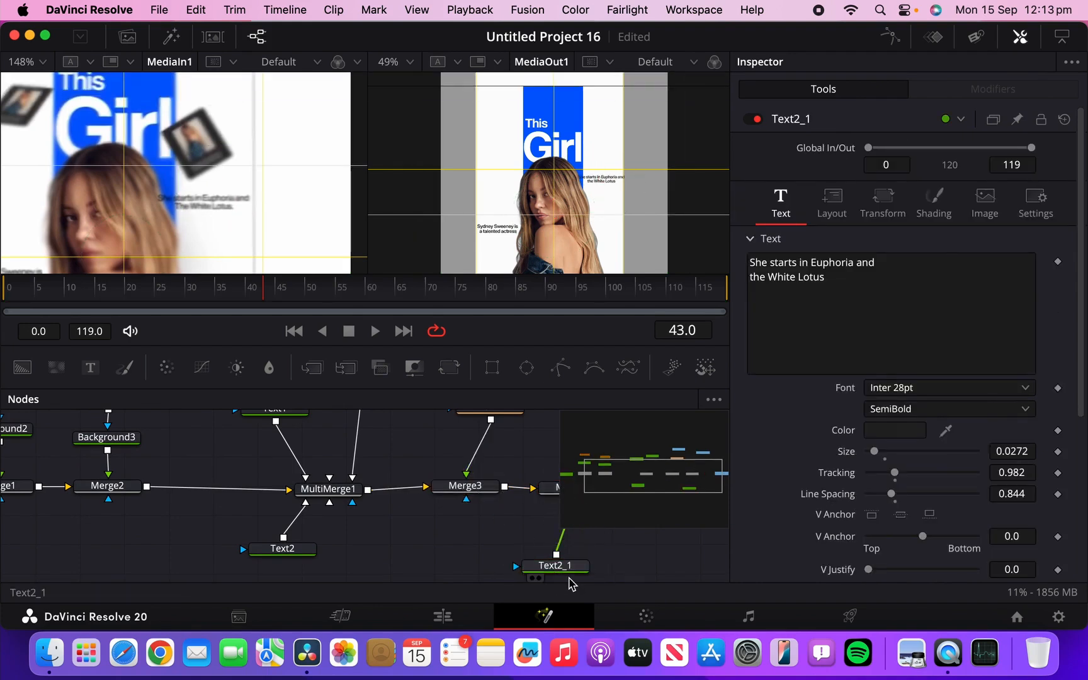
Step: Set the Euphoria caption's size to 0.0294 and move it slightly down and toward the woman's hair
left_click_drag(565, 574, 574, 570)
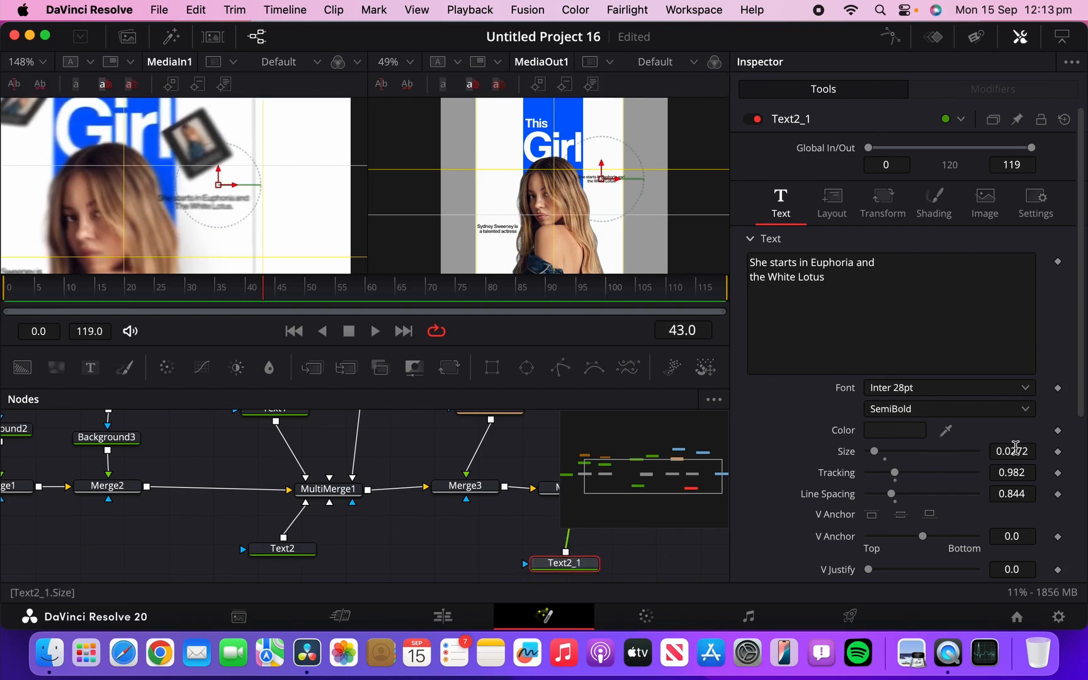
left_click_drag(1013, 449, 1023, 449)
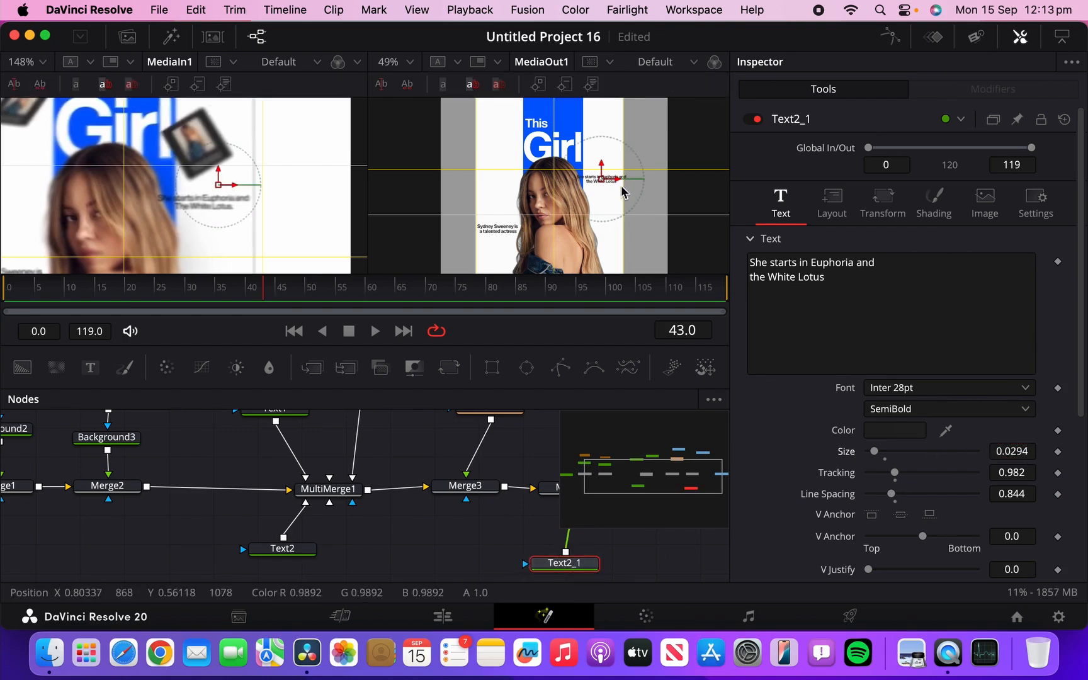
left_click_drag(620, 184, 597, 173)
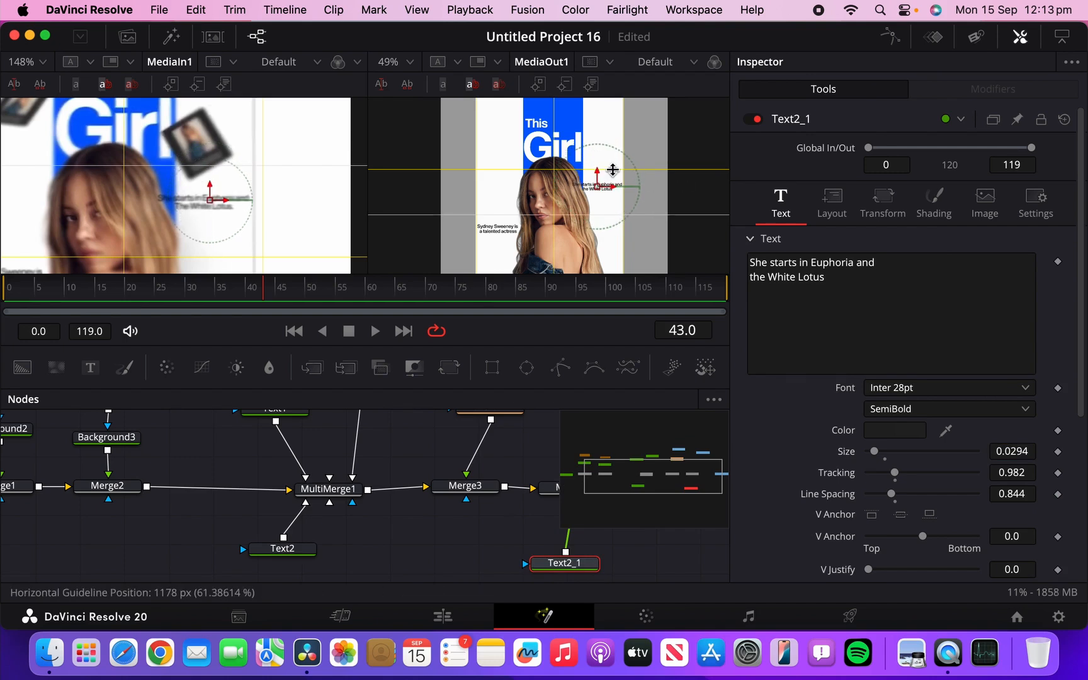
Step: Duplicate the Text2 caption, connect the copy to MultiMerge1, and move its text to the white area at the poster's lower-right corner
left_click(309, 548)
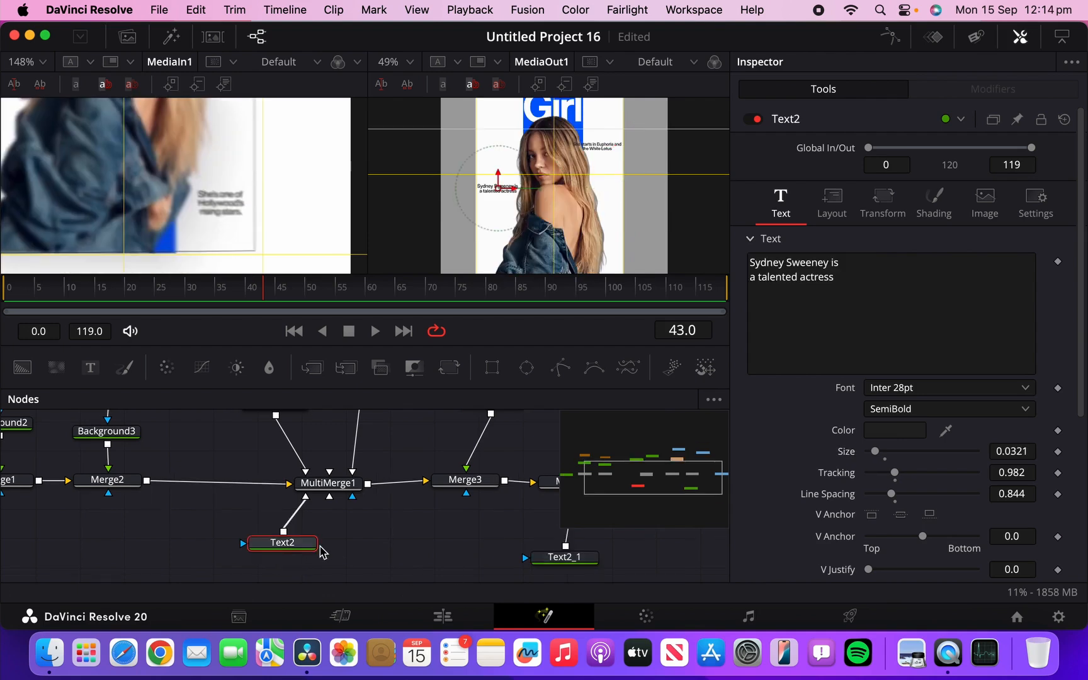
key("ctrl+v")
left_click_drag(391, 517, 331, 465)
left_click_drag(525, 185, 613, 245)
scroll(612, 225, "down", 3)
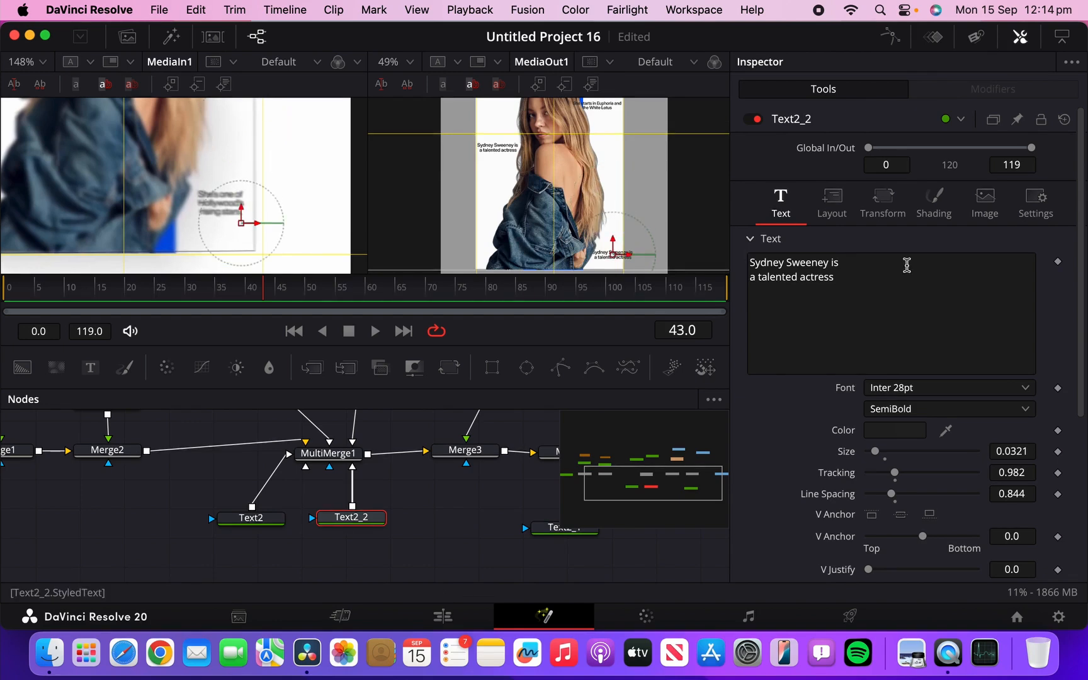
Step: Replace the duplicated caption with "Sheis one of", "the Hollywood" and "rising stars" on three lines
left_click_drag(854, 266, 742, 287)
left_click_drag(847, 289, 724, 245)
type("S")
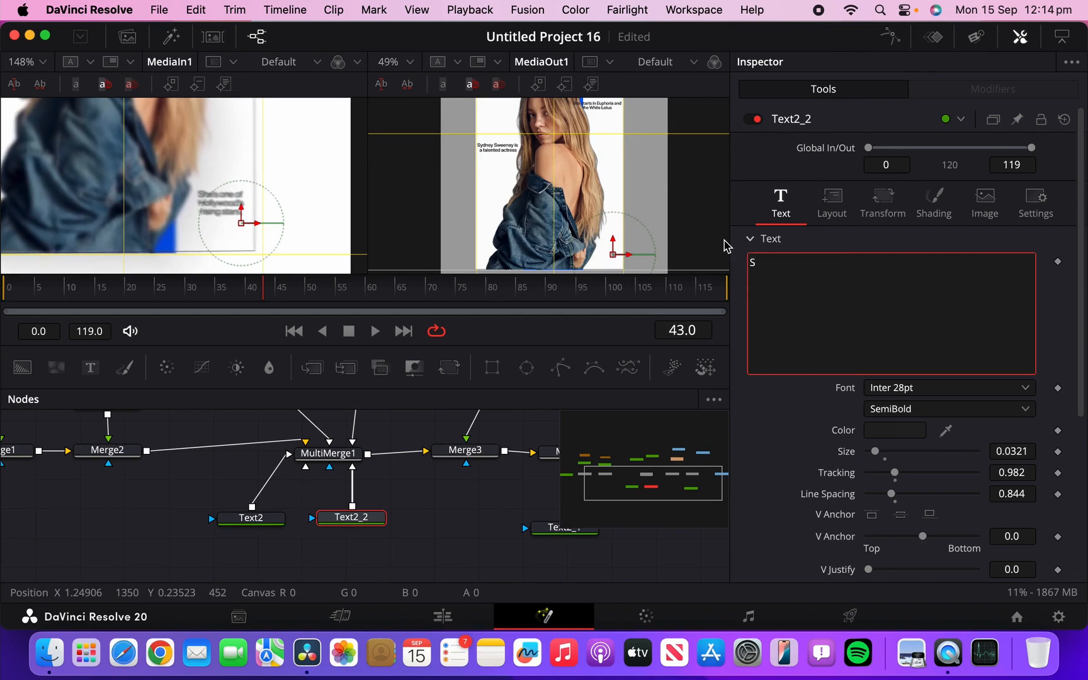
type("heis one of the")
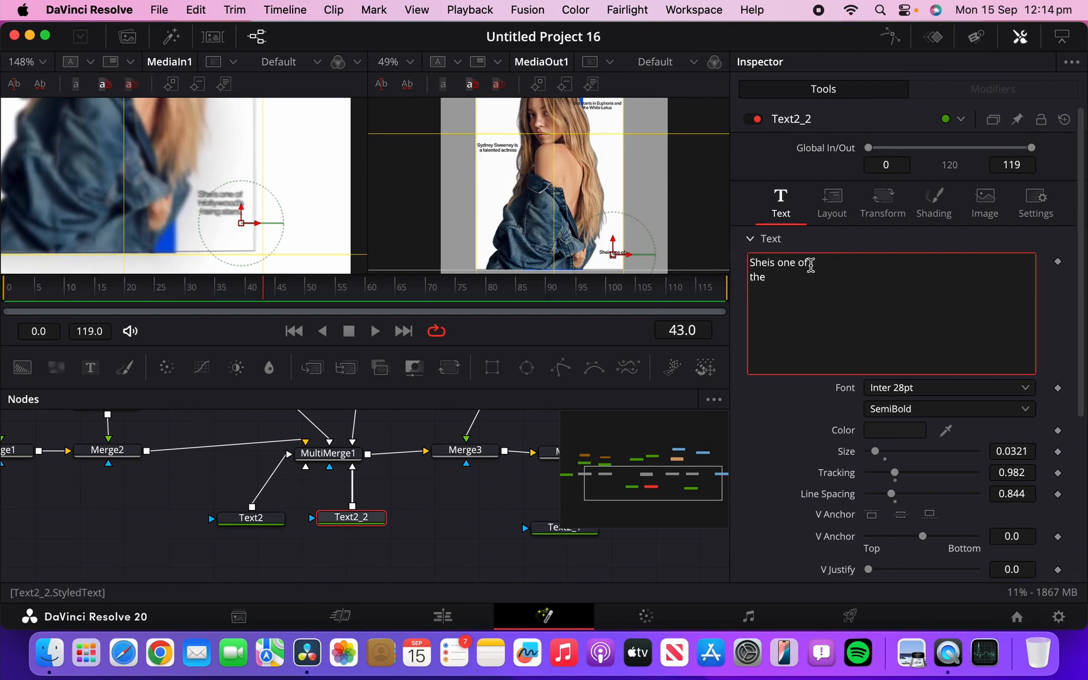
type(" Hollywood")
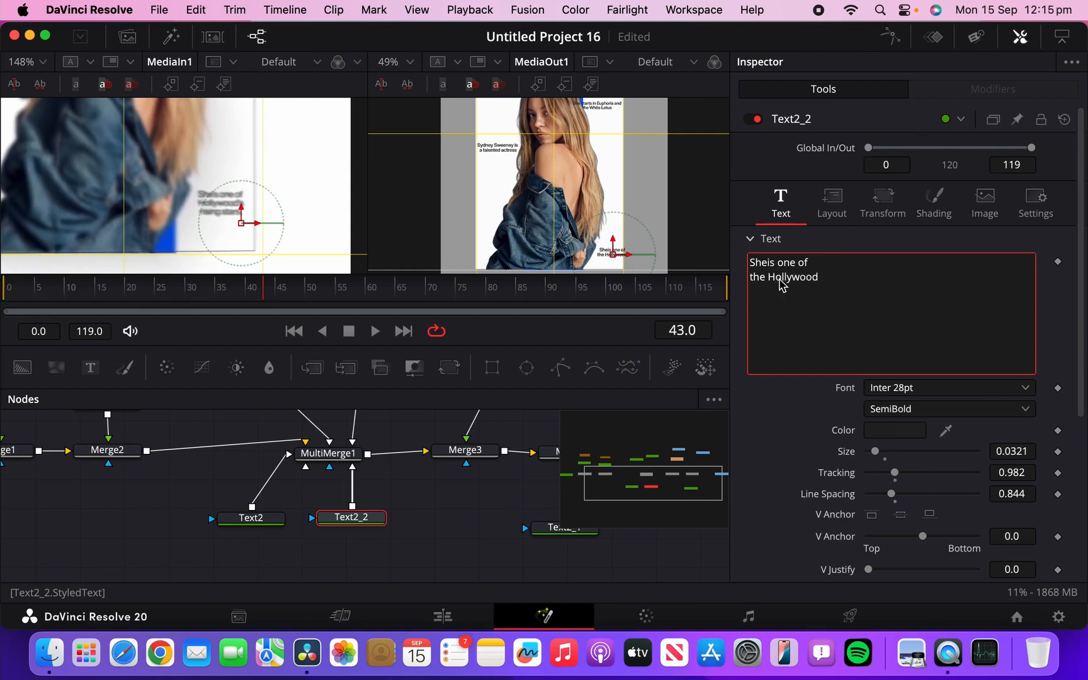
key("Caps_Lock")
key("Return")
type("rising")
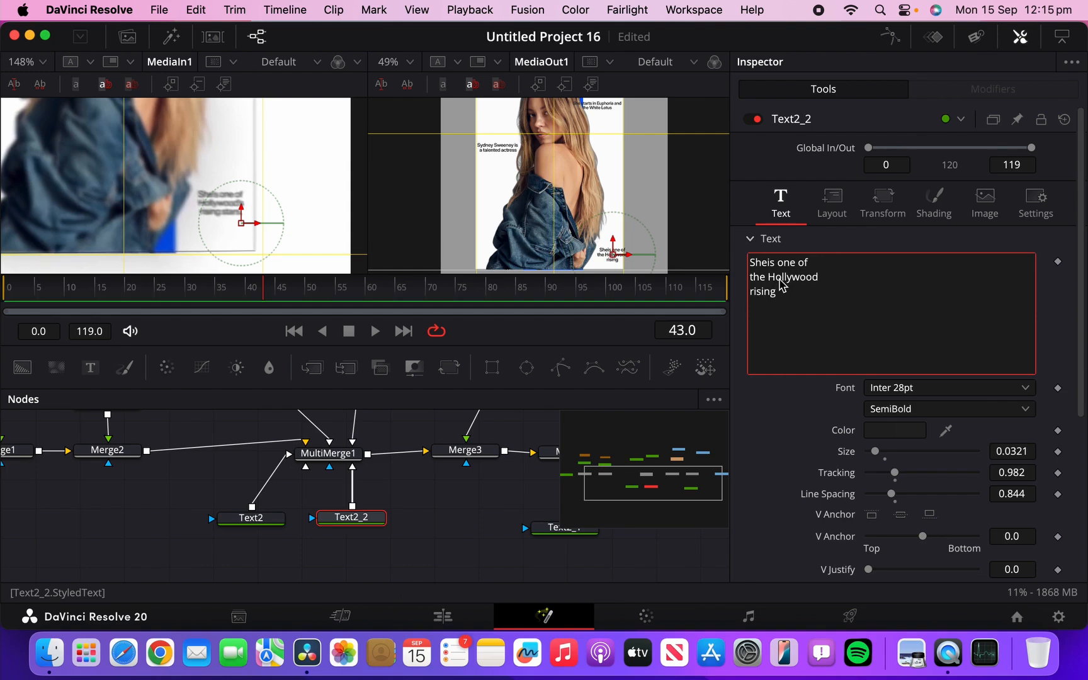
type(" stars")
Step: Anchor the rising stars caption horizontally to the left and position it on the white area beside the woman's jacket
scroll(620, 192, "down", 3)
left_click(628, 199)
left_click_drag(628, 199, 626, 199)
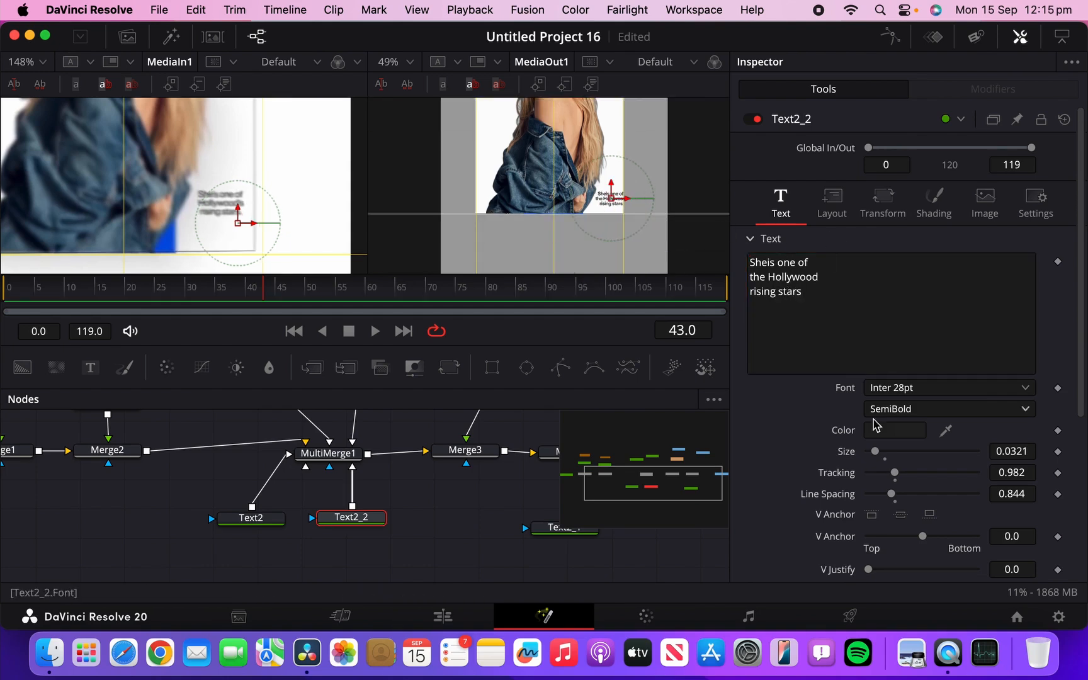
scroll(900, 515, "down", 3)
scroll(910, 510, "down", 5)
scroll(900, 489, "down", 1)
scroll(900, 498, "up", 2)
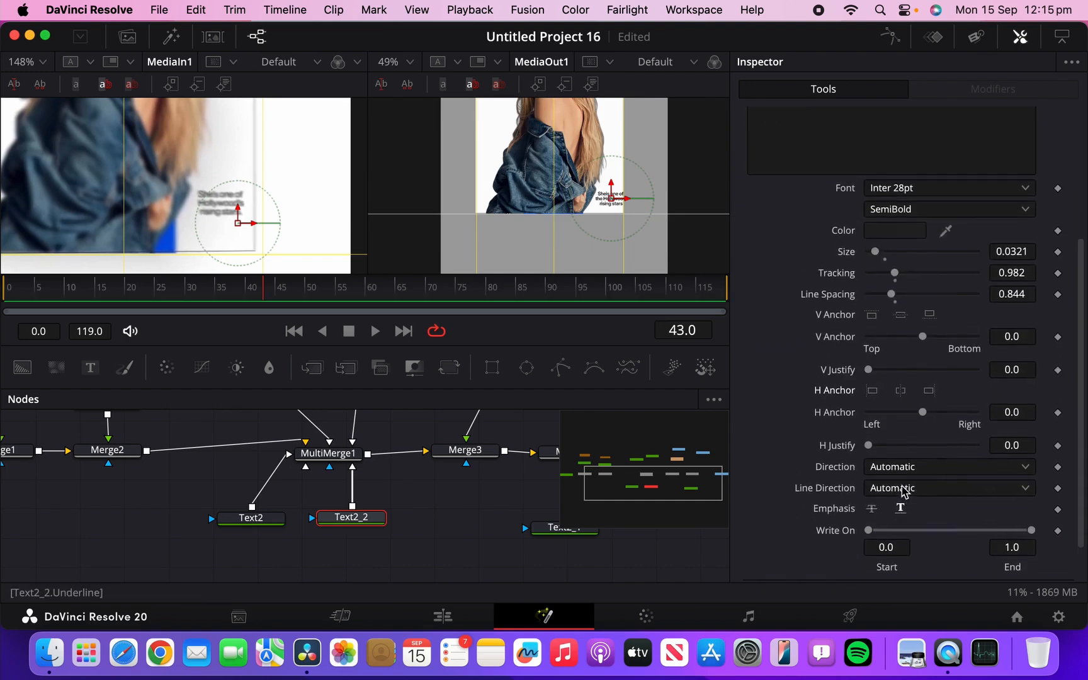
left_click_drag(626, 199, 622, 199)
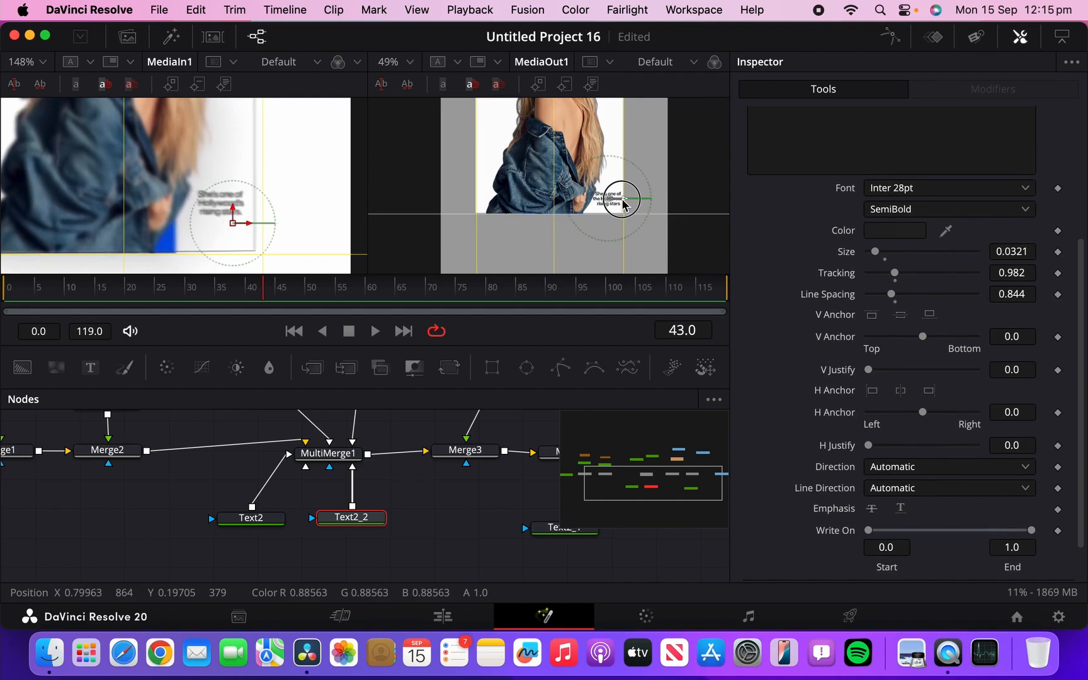
scroll(913, 371, "down", 2)
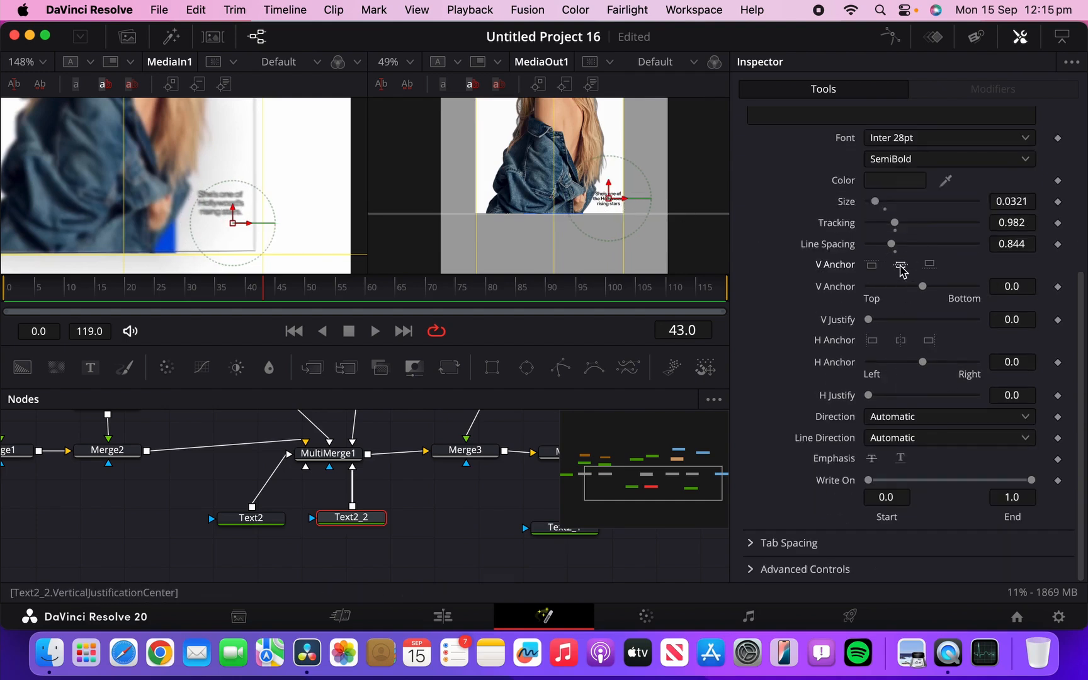
left_click(872, 341)
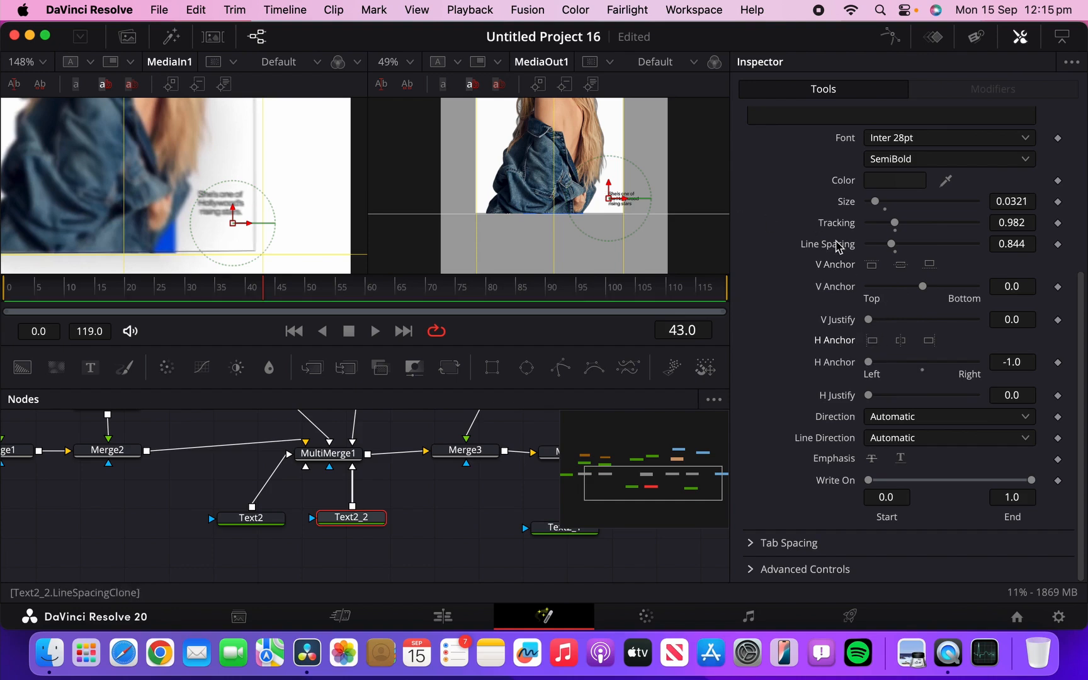
left_click_drag(627, 199, 617, 199)
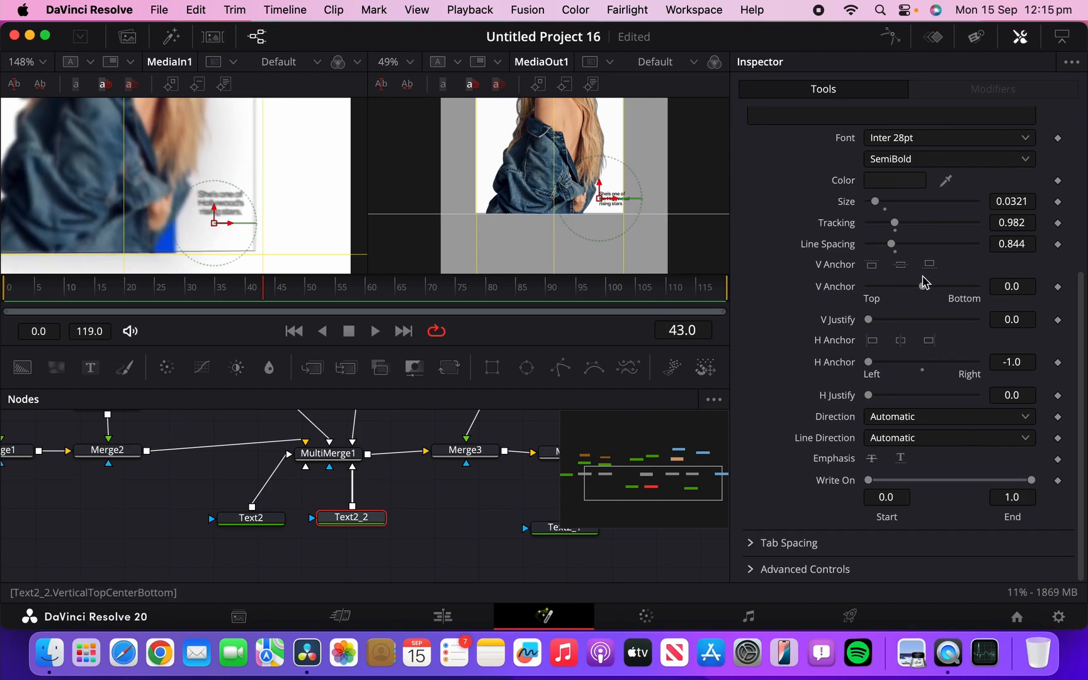
Step: Set the rising stars caption's size to 0.0276 and reword it to "She is one of", "Hollywood's" and "rising stars" on three lines
scroll(923, 284, "up", 2)
left_click_drag(1012, 244, 979, 255)
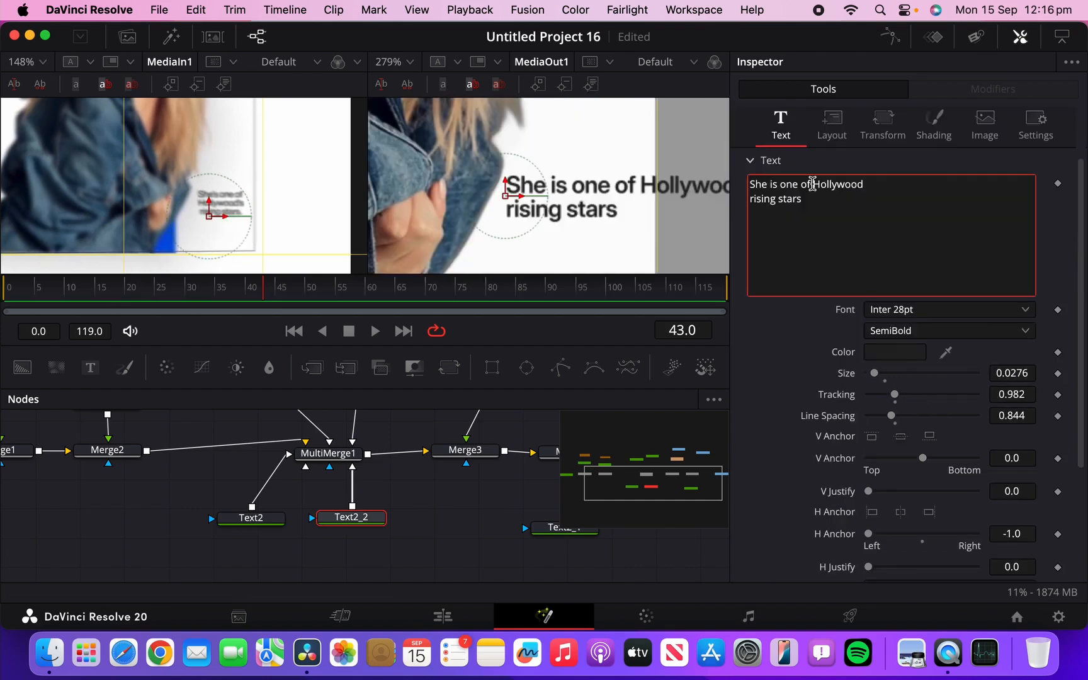
key("Return")
left_click(807, 198)
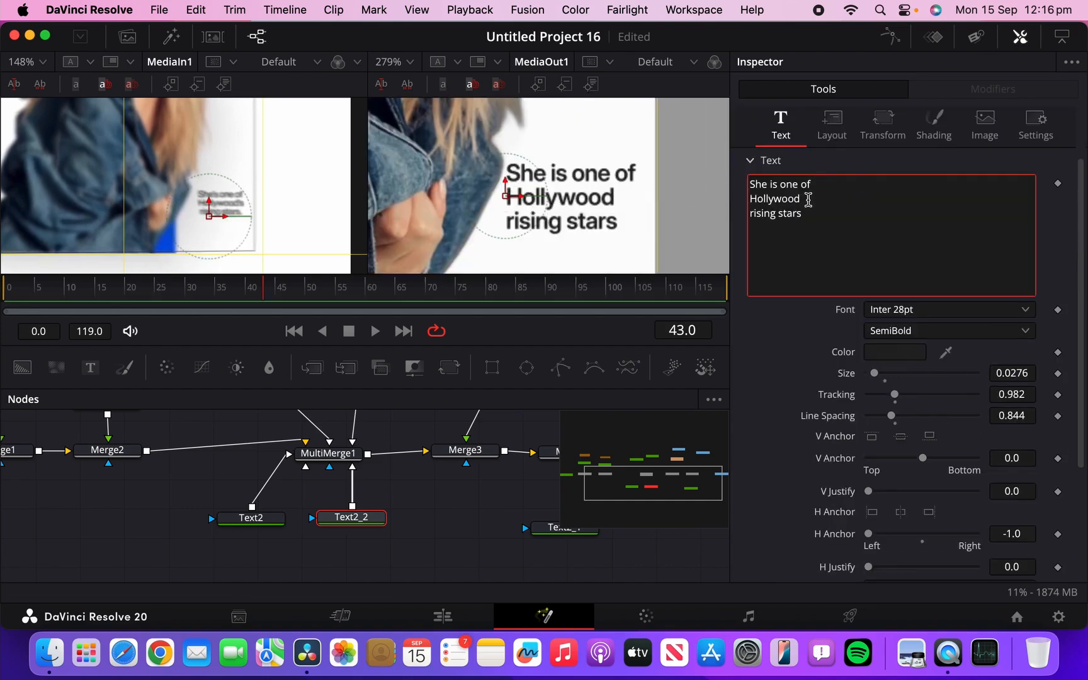
type("'s")
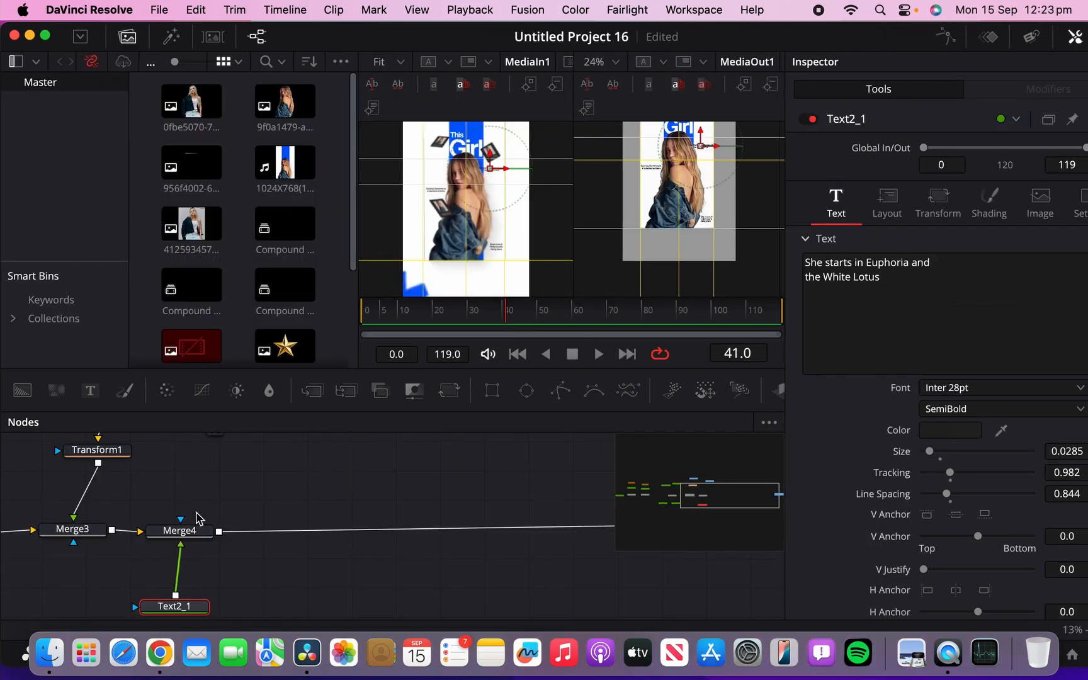
Step: Add an Image Plane 3D node after Merge4 and disconnect MediaOut1's input
left_click(181, 529)
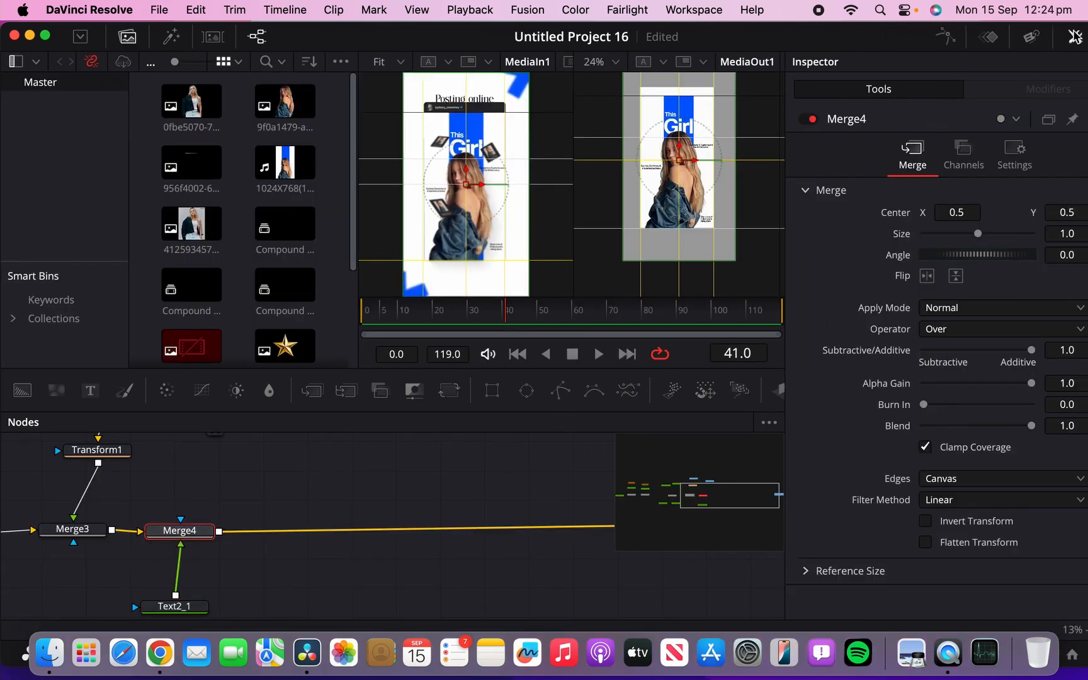
left_click(1065, 38)
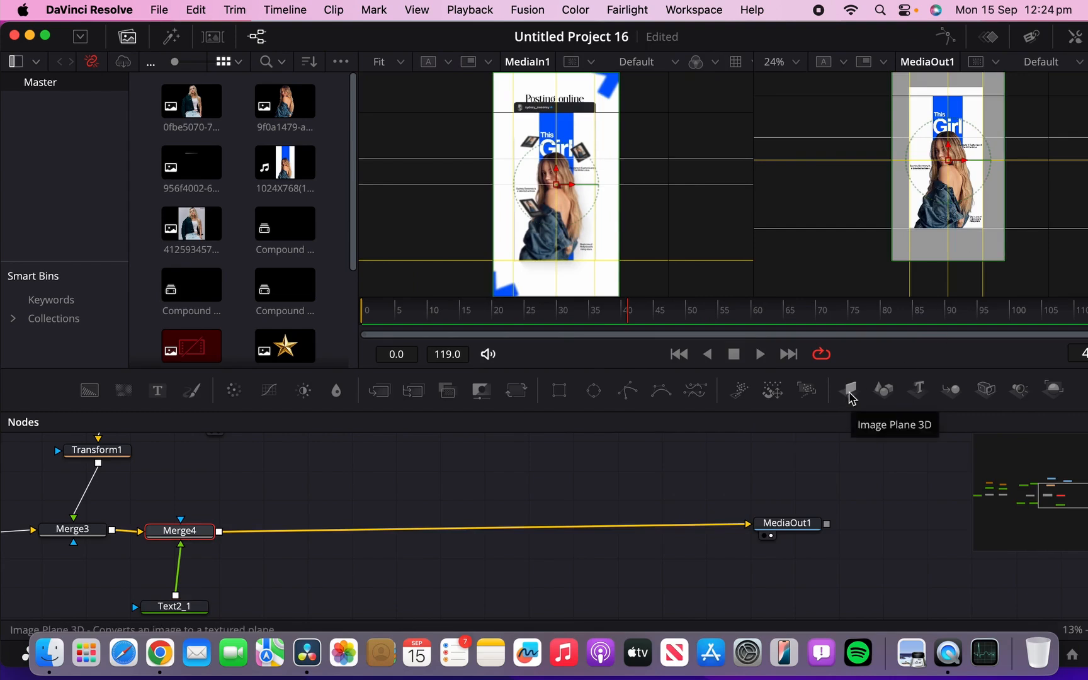
left_click(851, 397)
left_click_drag(199, 510, 382, 532)
left_click(615, 525)
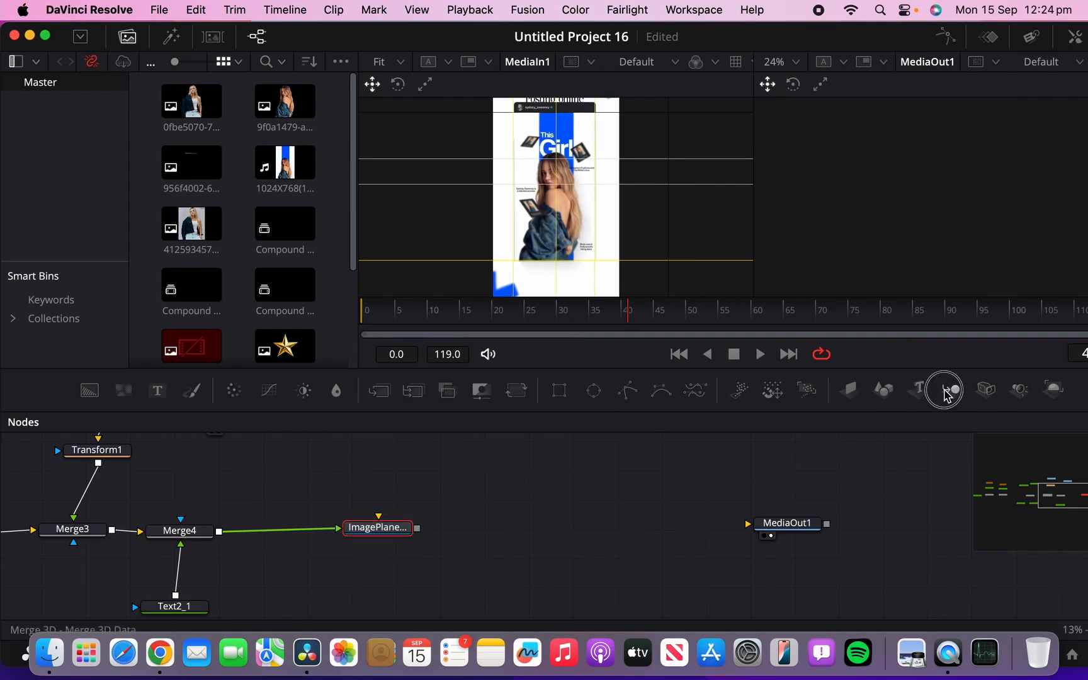
Step: Add a Merge 3D and a Renderer 3D after the image plane, and connect the renderer to MediaOut1
left_click(947, 392)
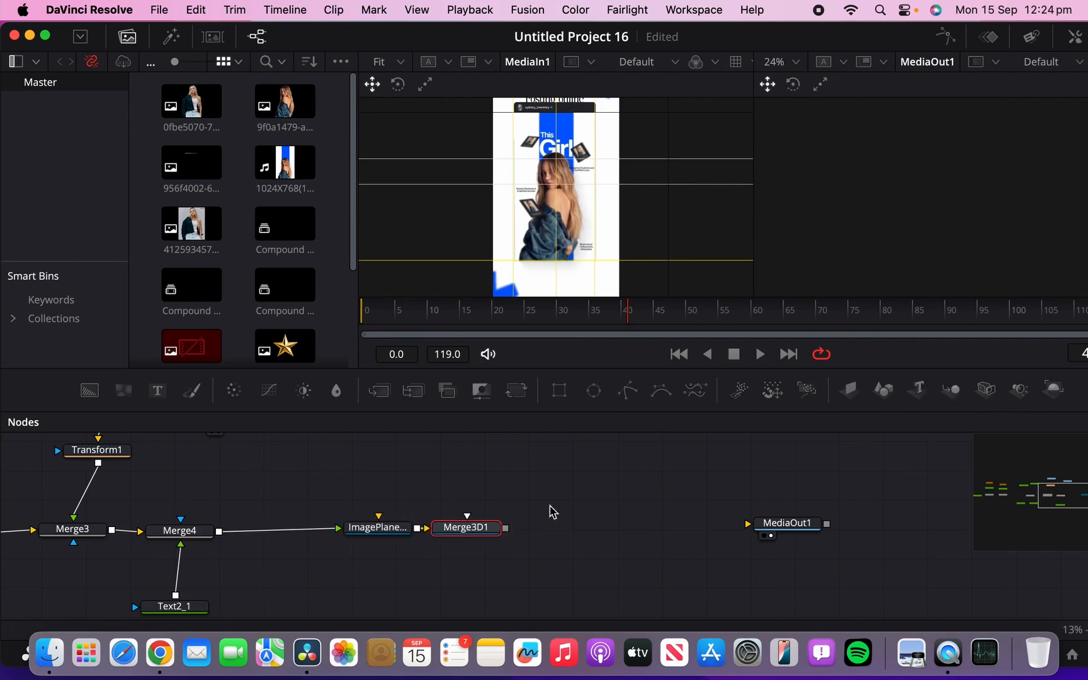
left_click(1051, 394)
left_click_drag(594, 528, 764, 524)
Step: Space out the Image Plane, Merge 3D and Renderer 3D nodes in a row between Merge4 and MediaOut1
left_click_drag(530, 532, 552, 532)
left_click_drag(470, 530, 500, 530)
left_click_drag(360, 531, 340, 531)
left_click_drag(493, 530, 479, 530)
left_click_drag(595, 528, 606, 532)
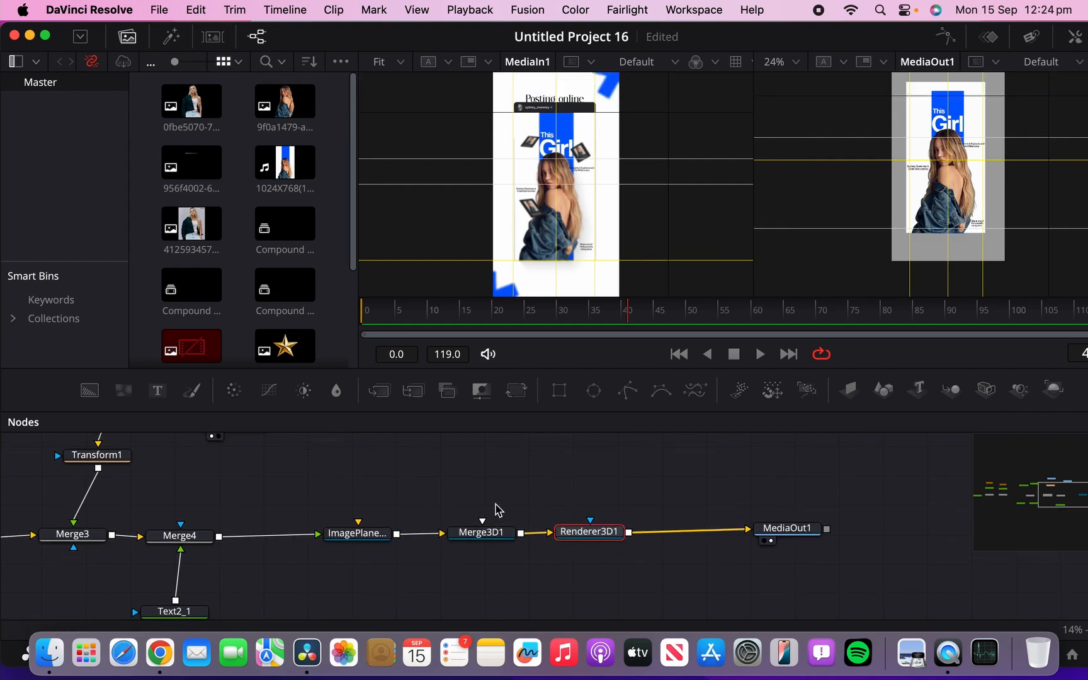
scroll(495, 508, "up", 3)
left_click(362, 569)
left_click_drag(362, 569, 345, 568)
left_click_drag(481, 563, 467, 563)
left_click_drag(587, 564, 597, 570)
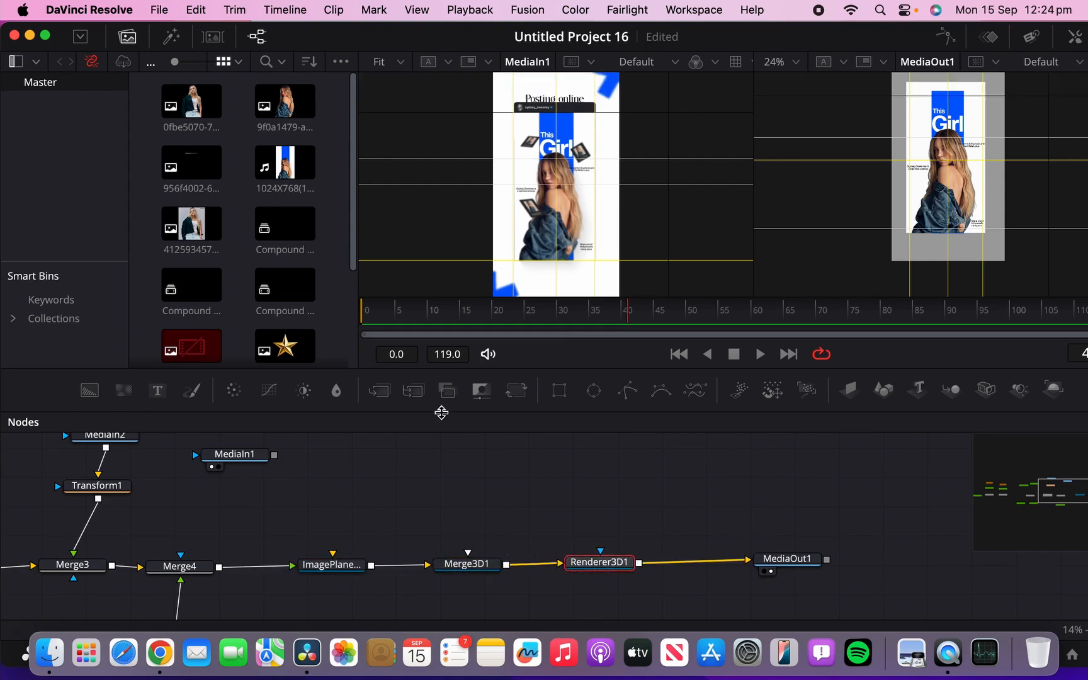
Step: Connect a second Image Plane 3D to Merge3D1 and feed it the black frame image 956f4002 from the media pool
left_click(331, 570)
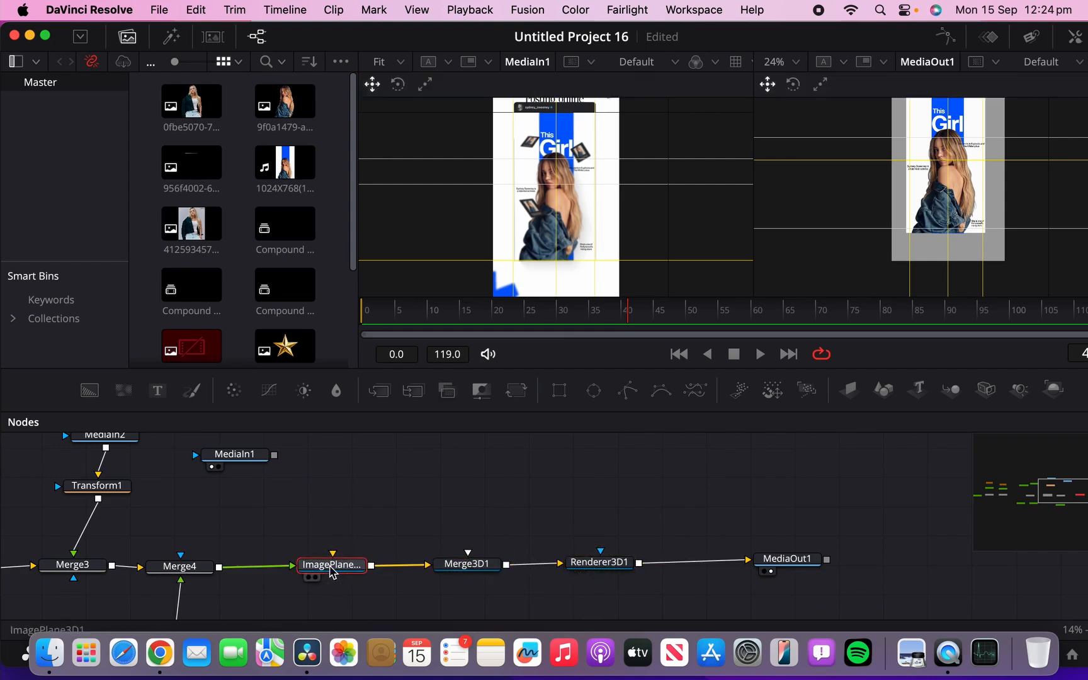
left_click(452, 569)
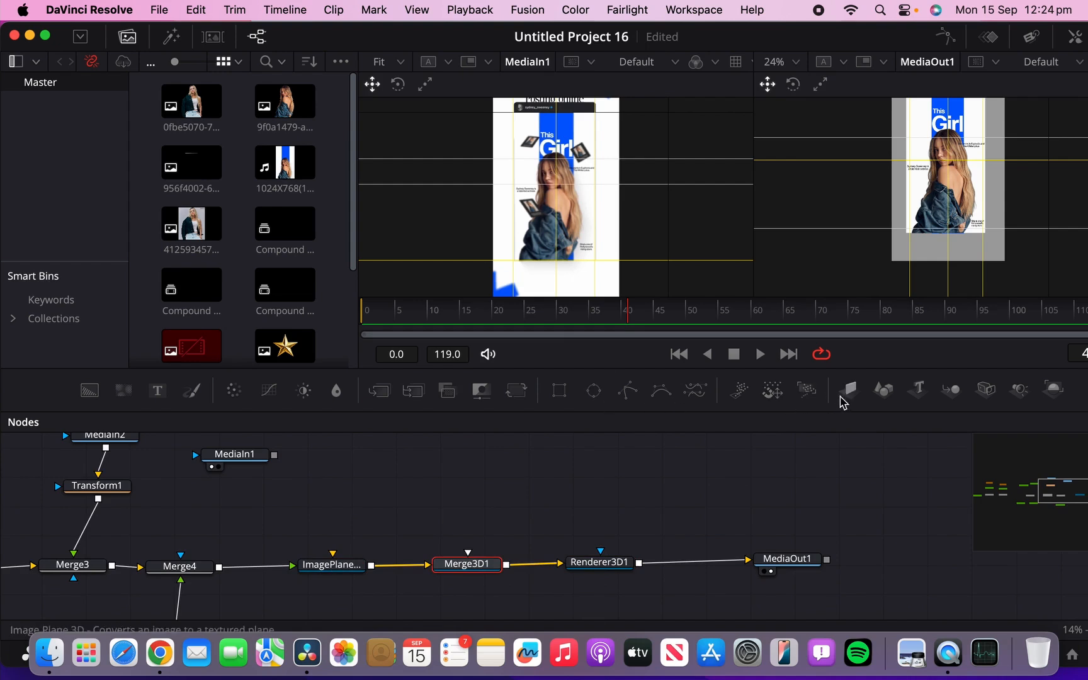
left_click(849, 389)
left_click_drag(381, 589, 484, 503)
left_click_drag(192, 163, 430, 496)
left_click_drag(315, 491, 320, 500)
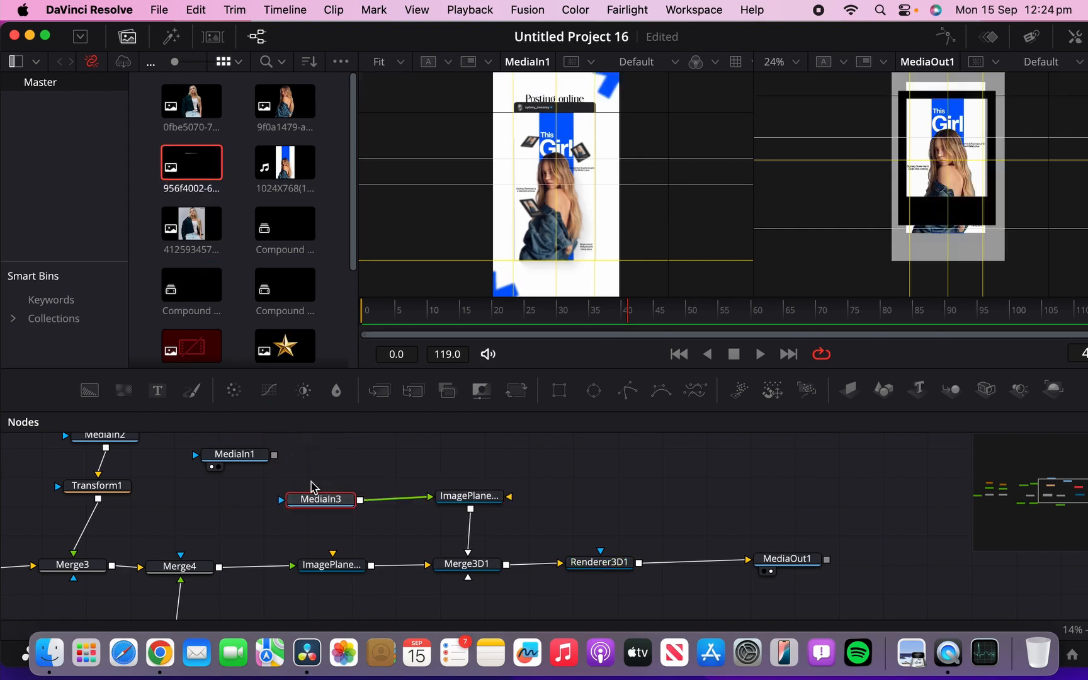
Step: Show the settings of ImagePlane3D2 in the Inspector and make the application window full screen
left_click(1072, 39)
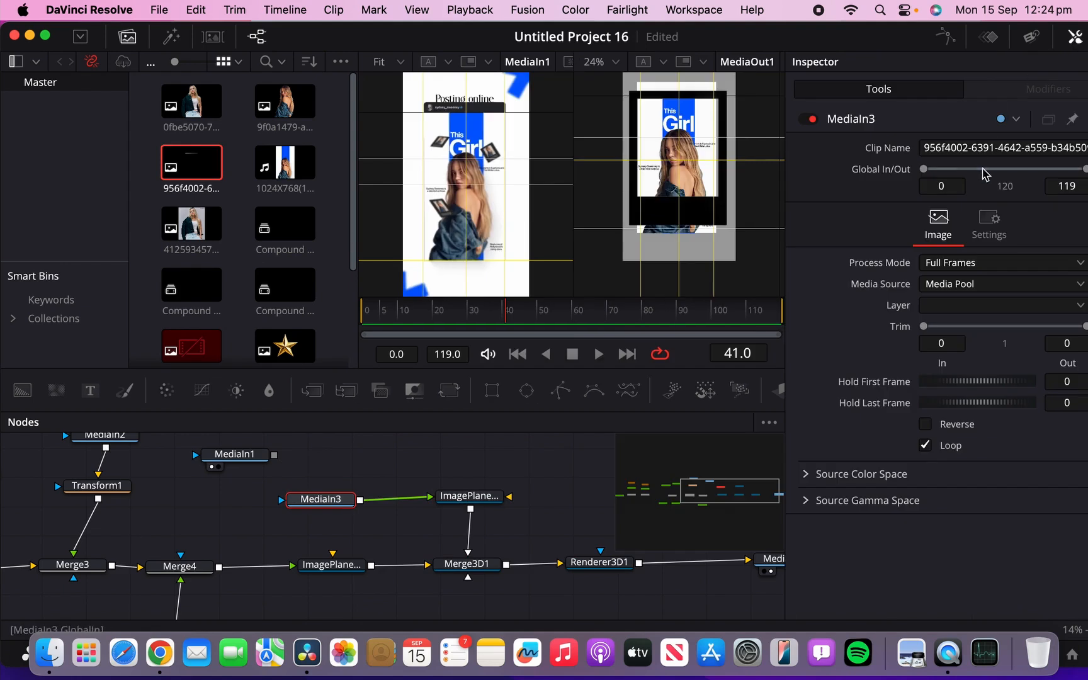
left_click(467, 496)
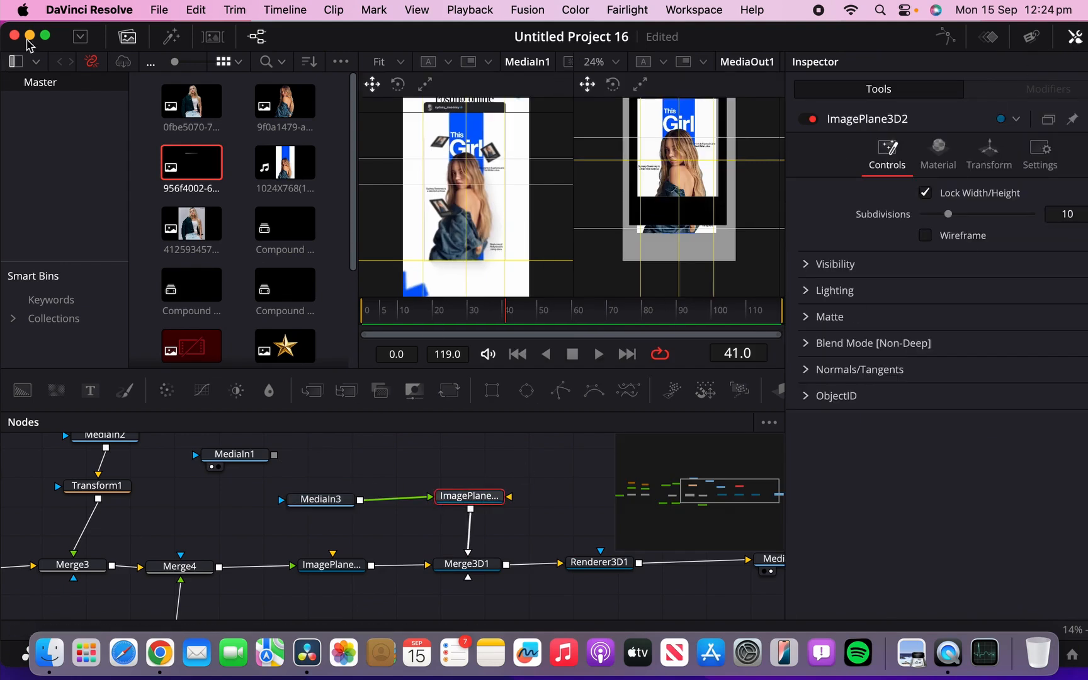
left_click(44, 36)
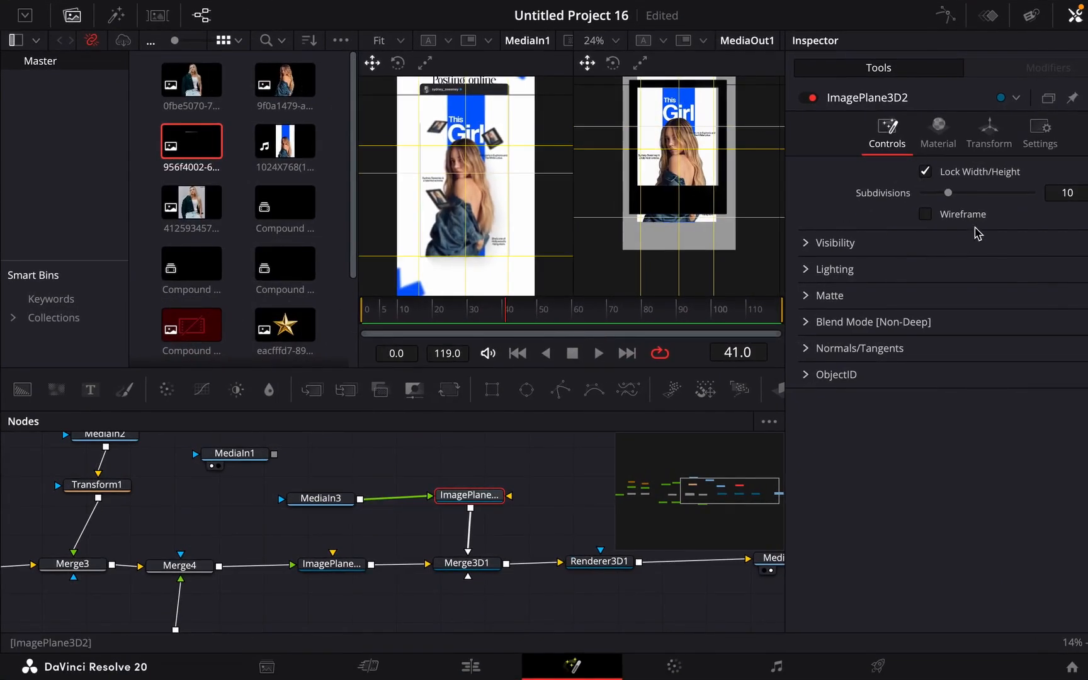
Step: Preview Merge3D1, move the black frame's image plane forward to a Z translation of about 0.051, and reduce its scale to 0.304
left_click(988, 144)
left_click_drag(467, 567, 480, 269)
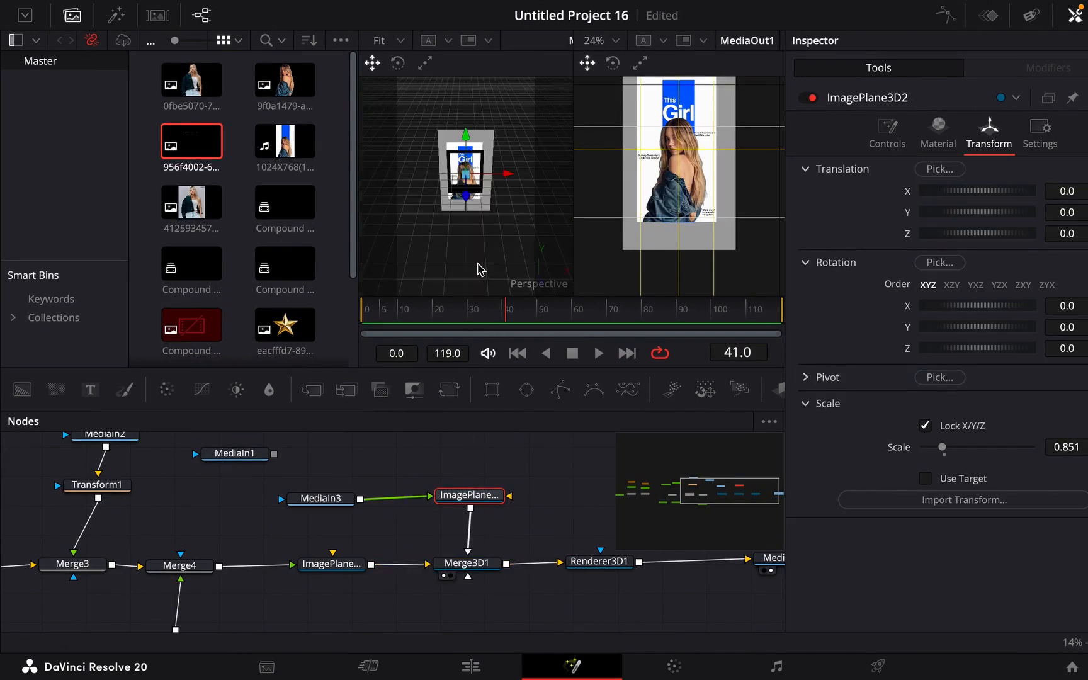
left_click_drag(465, 201, 467, 196)
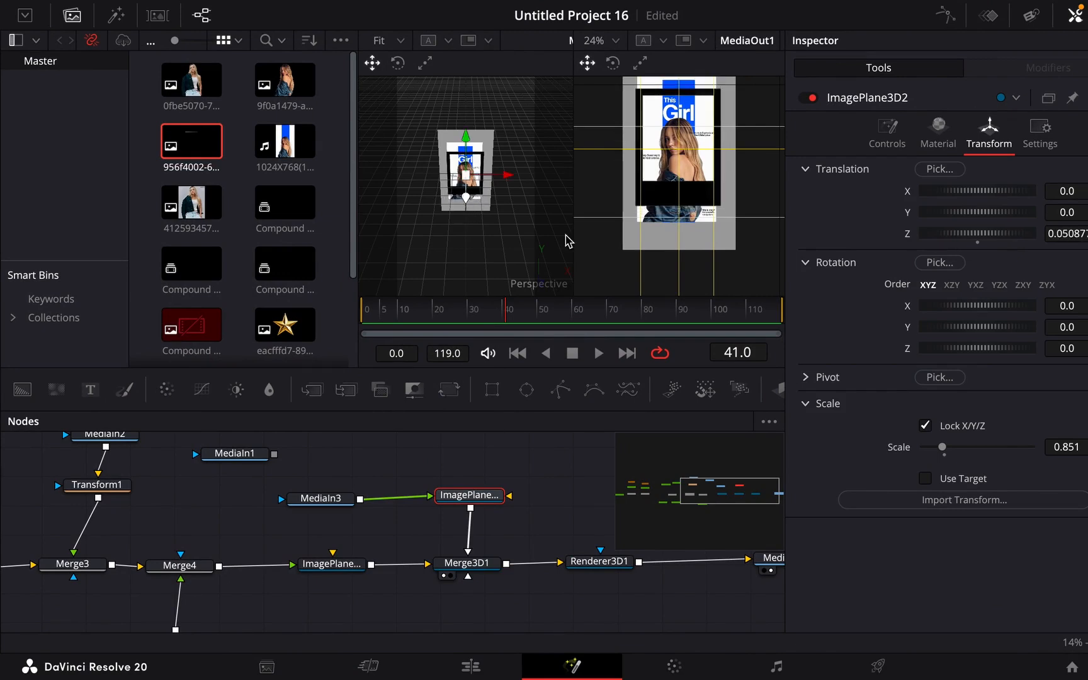
left_click_drag(1027, 452, 907, 474)
left_click_drag(841, 479, 718, 482)
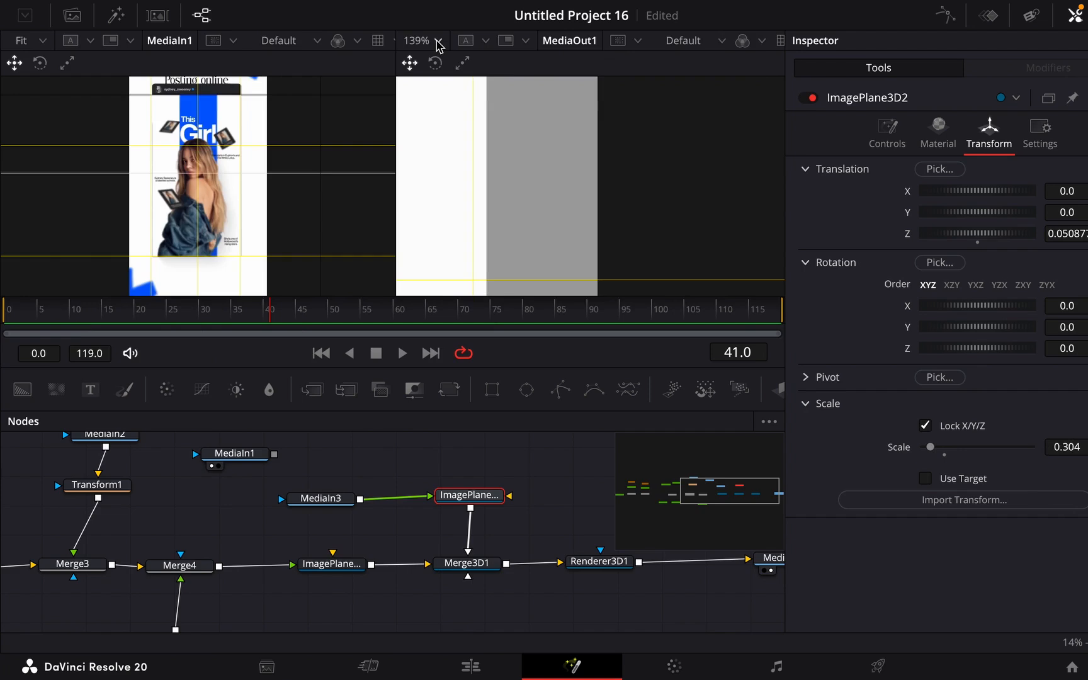
Step: Place the frame beside the title at translation -0.196, 0.391, 0.060877, with rotation 49.5, 22.4, -26.1 and scale 0.101
left_click(438, 42)
left_click(434, 64)
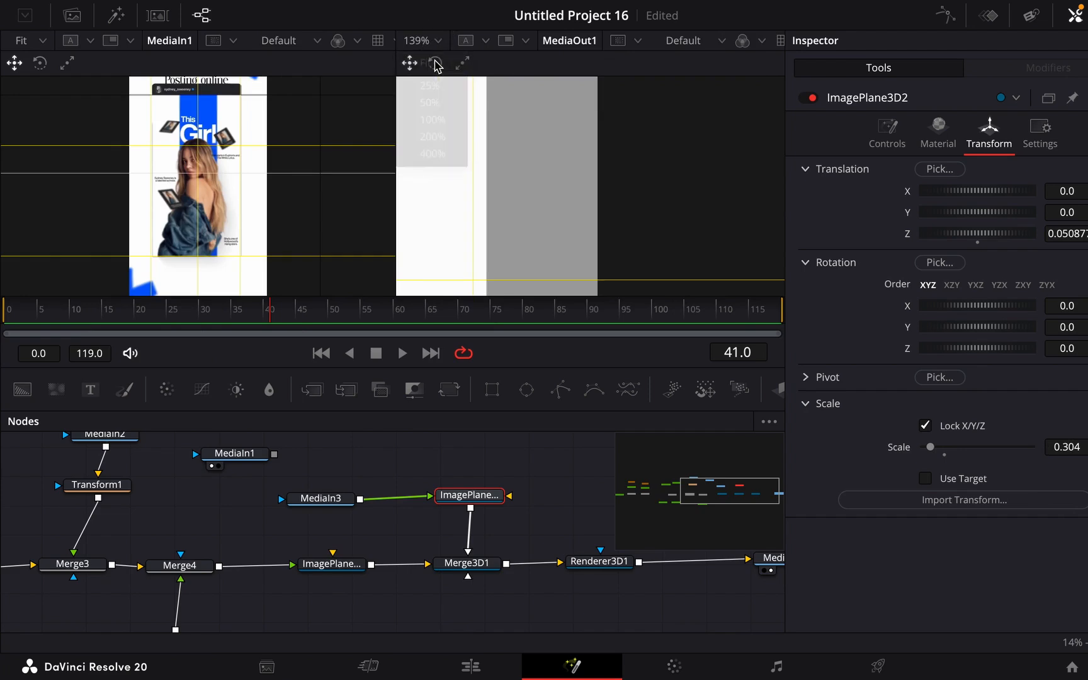
scroll(632, 169, "down", 1)
scroll(560, 154, "up", 5)
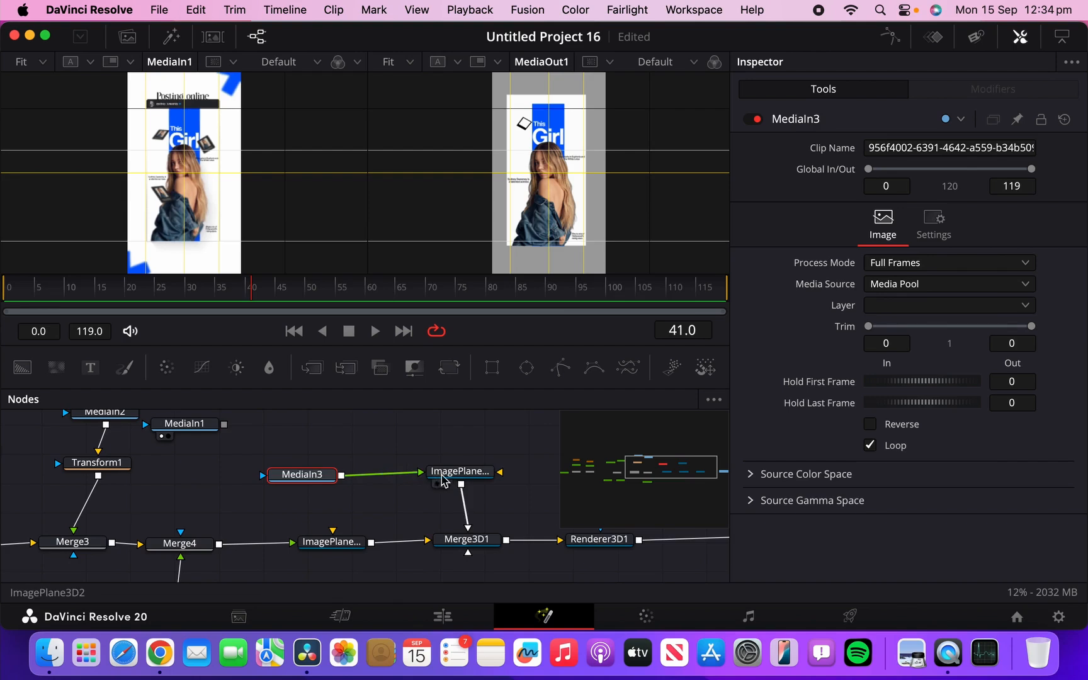
left_click(457, 477)
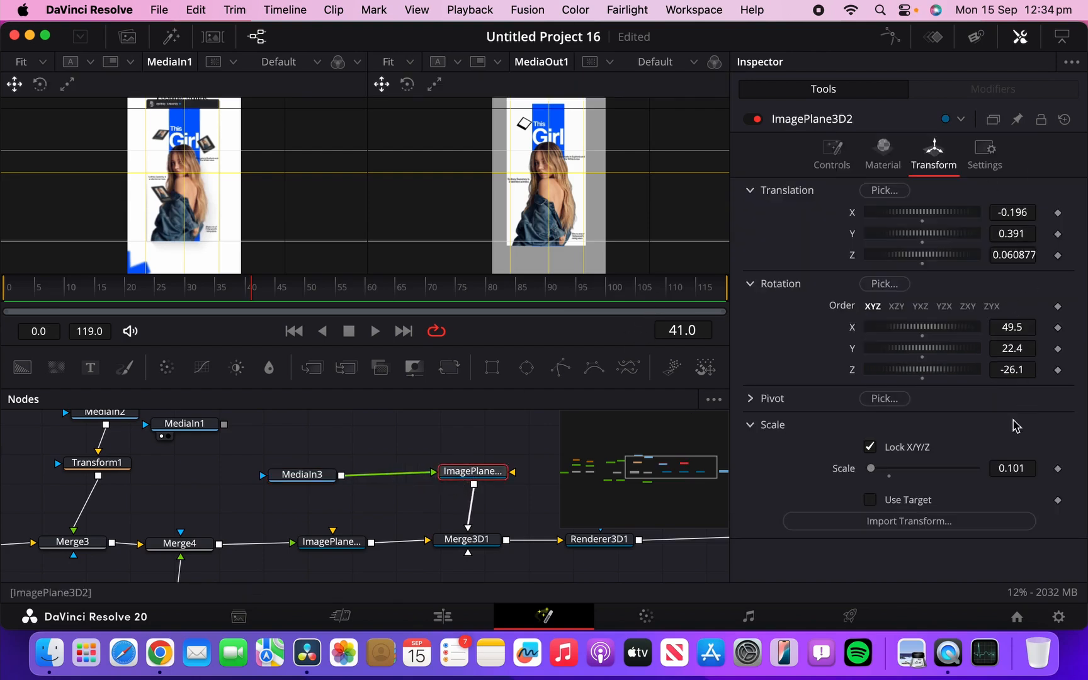
Step: Merge the 524474301 photo with the black frame ahead of ImagePlane3D2, swapping the merge inputs so the photo sits behind the frame
left_click_drag(317, 475, 263, 473)
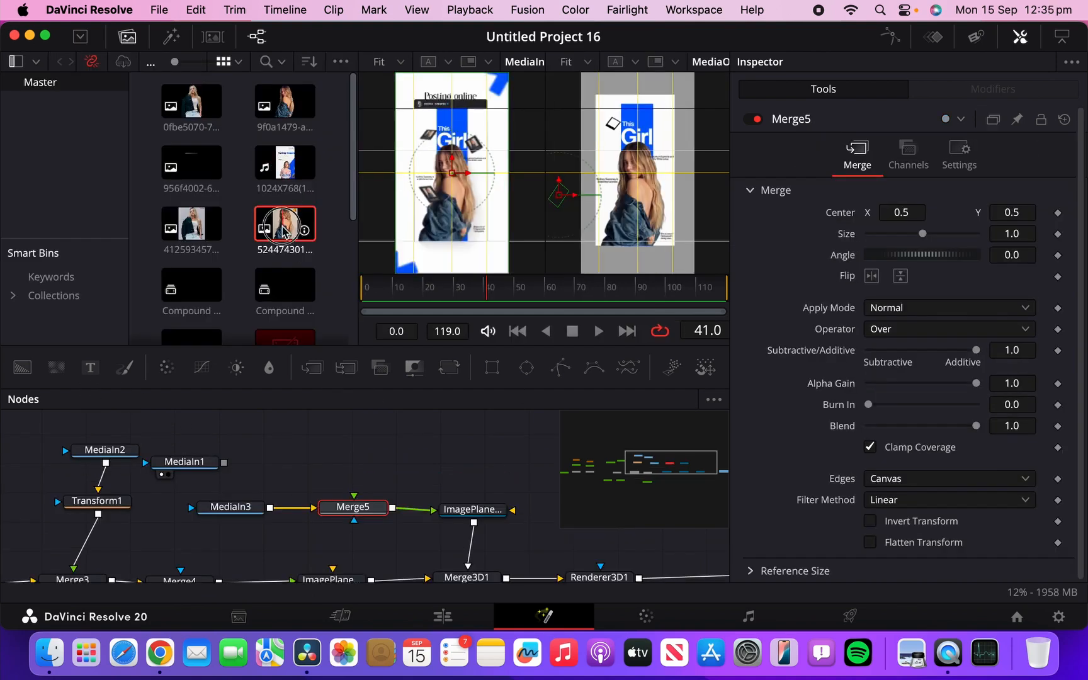
left_click_drag(283, 231, 356, 515)
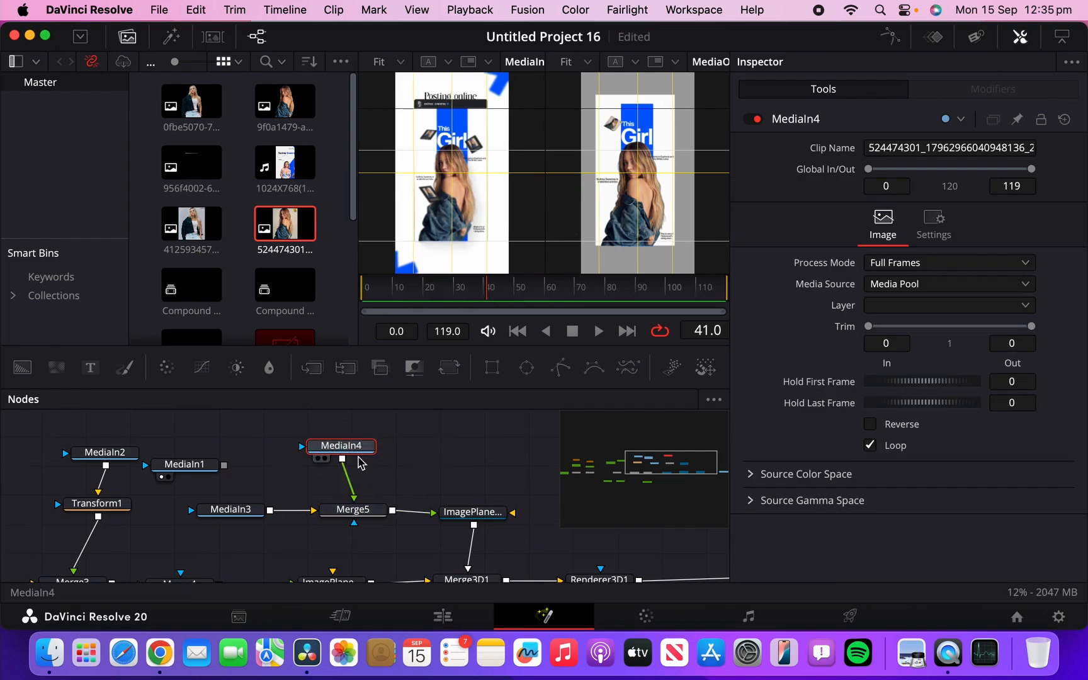
left_click_drag(343, 446, 352, 446)
left_click(374, 507)
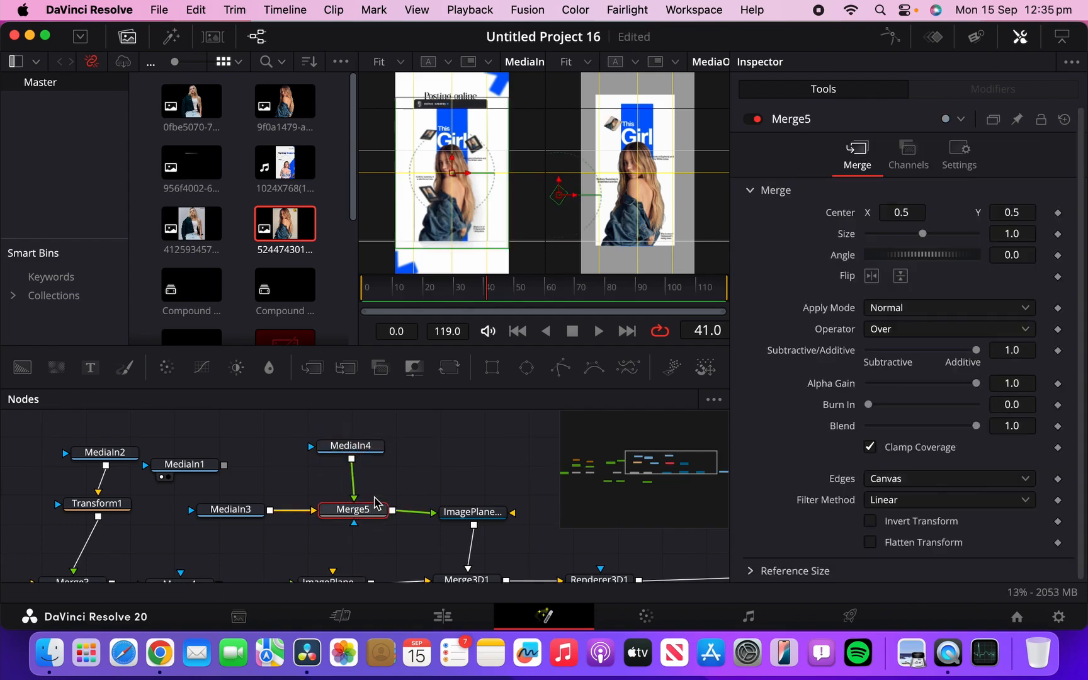
key("super+t")
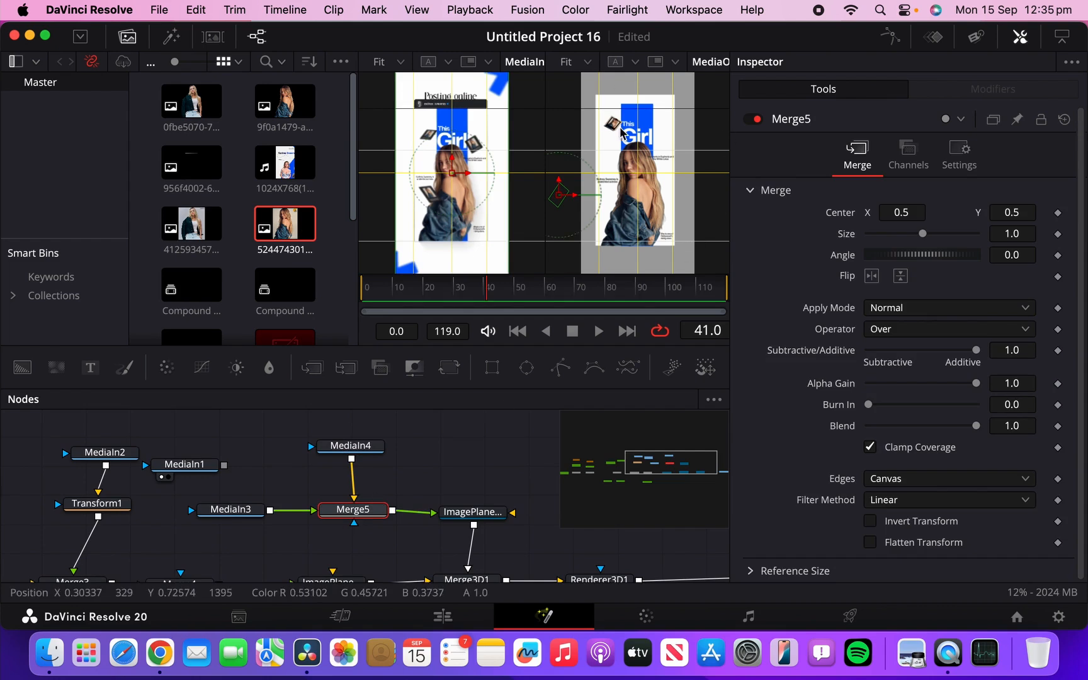
Step: Set ImagePlane3D2's Z translation to 0.070877, set Merge5's size to 1.219, and tidy the spacing of the frame's nodes
scroll(655, 137, "up", 5)
scroll(655, 136, "down", 5)
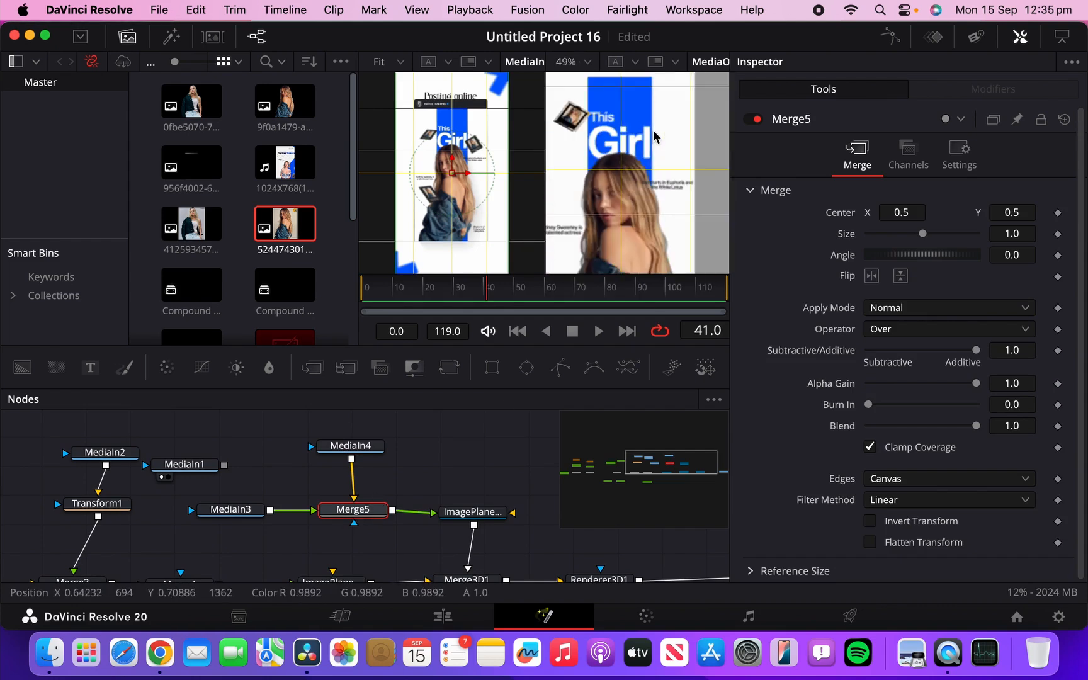
left_click(472, 511)
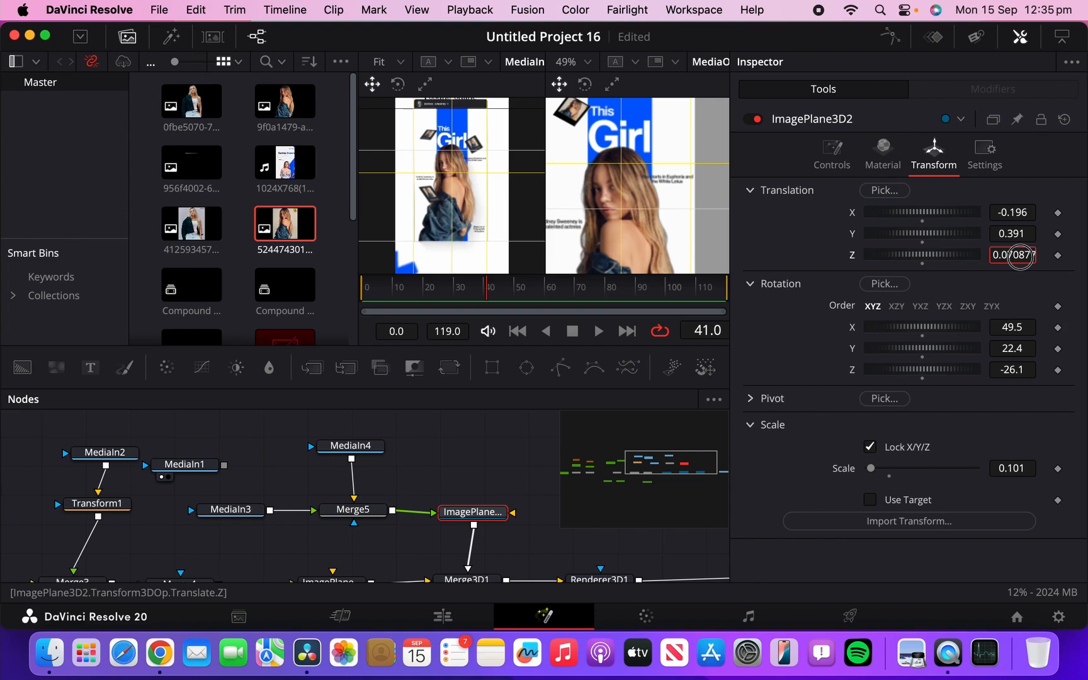
scroll(615, 188, "up", 2)
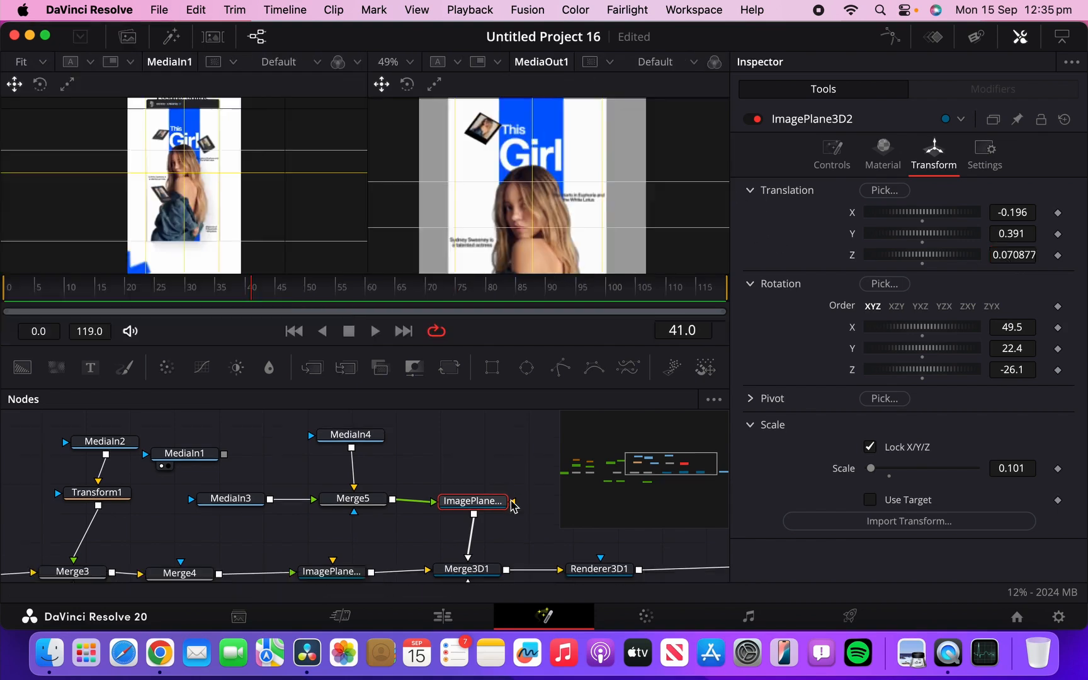
left_click_drag(258, 504, 368, 501)
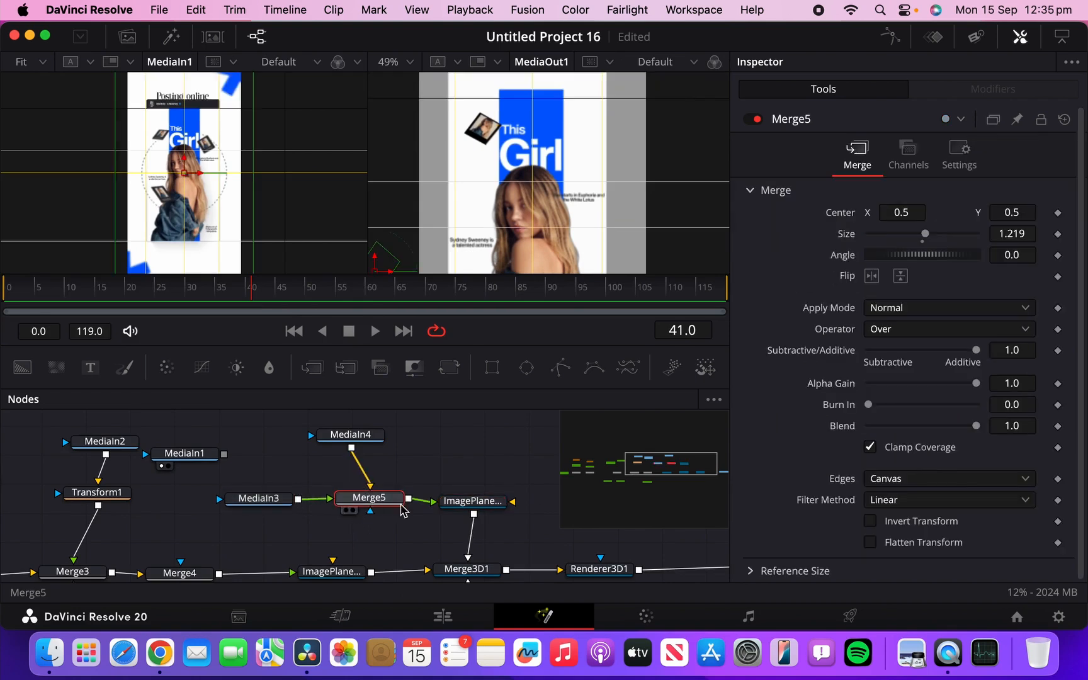
left_click_drag(441, 507, 433, 500)
Step: Group MediaIn3, MediaIn4, Merge5 and ImagePlane3D2, and rename the group polaroid1
left_click_drag(252, 416, 500, 523)
right_click(395, 500)
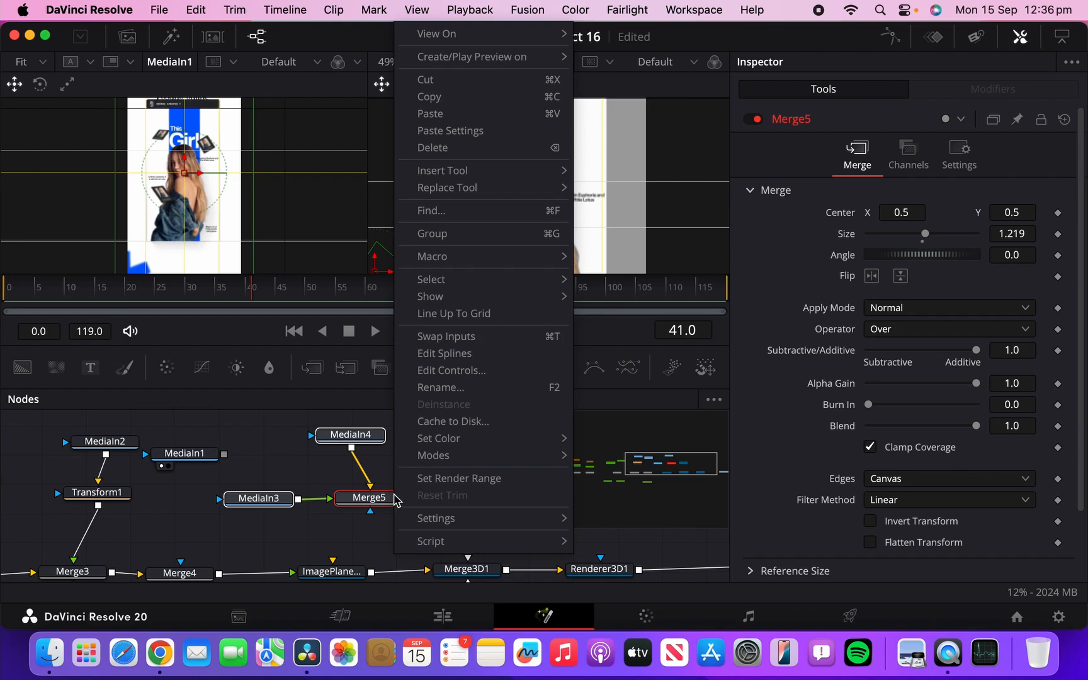
left_click(457, 243)
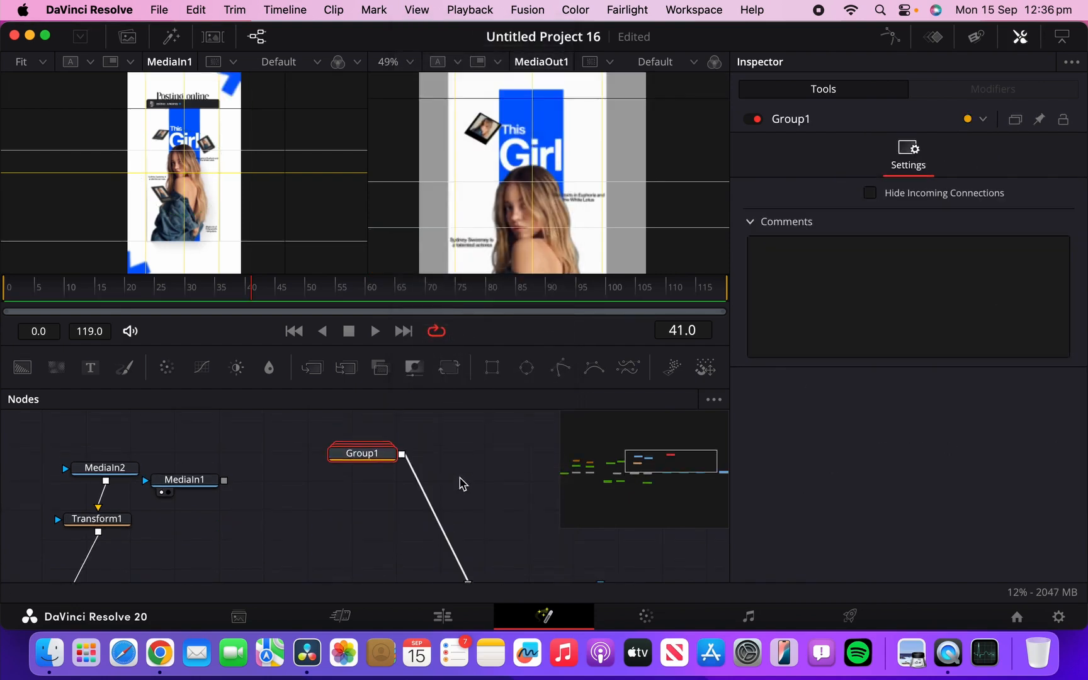
left_click_drag(382, 448, 357, 511)
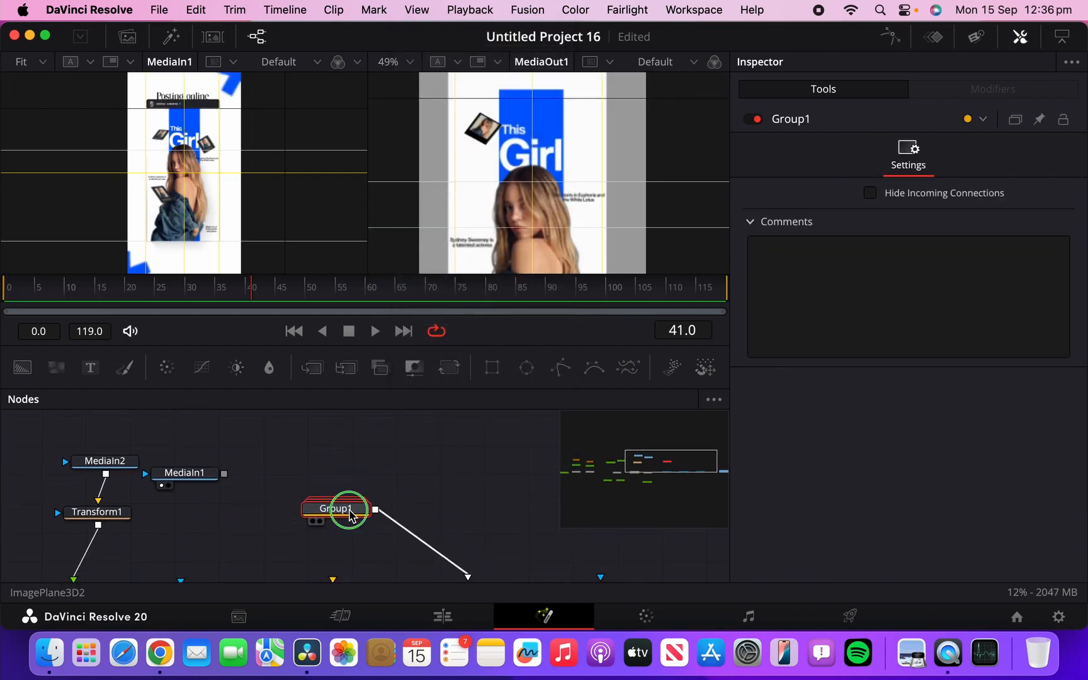
right_click(350, 515)
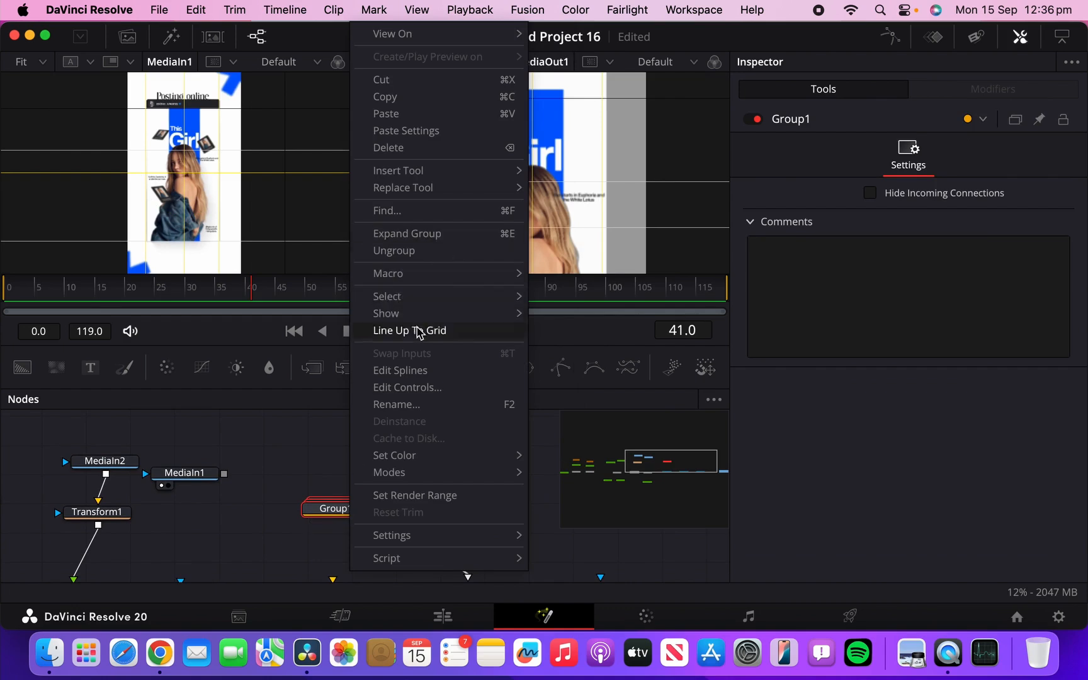
left_click(421, 406)
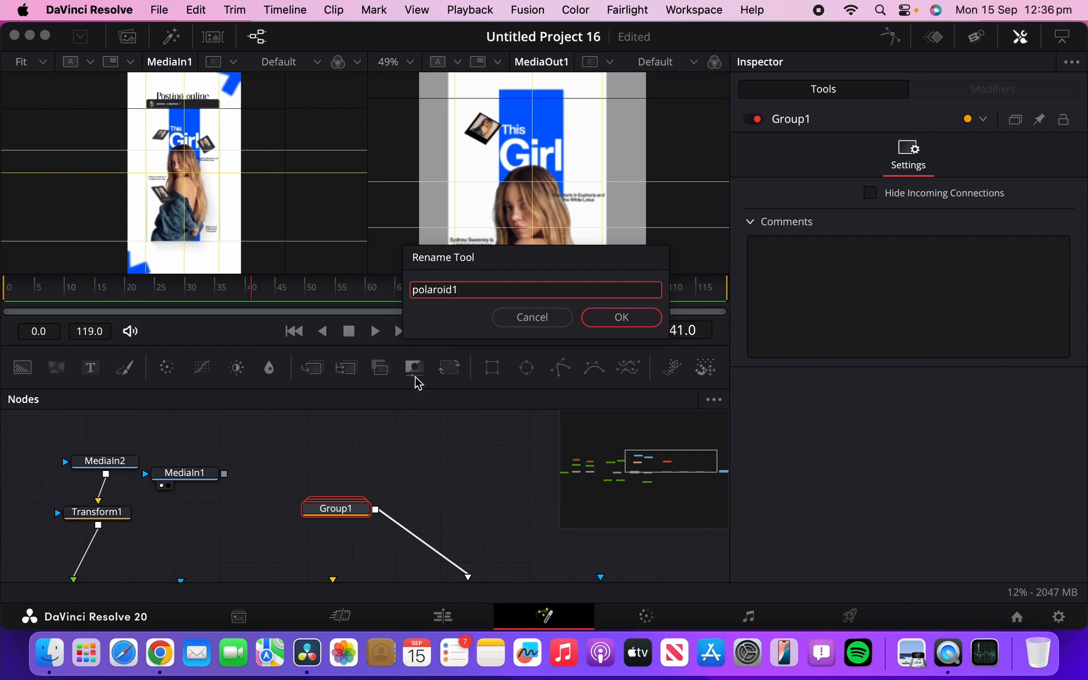
left_click(620, 327)
Step: Duplicate the polaroid1 group, place the copy below Merge3D1 and connect it to that merge
scroll(425, 472, "down", 3)
left_click_drag(332, 448, 264, 462)
scroll(334, 466, "up", 2)
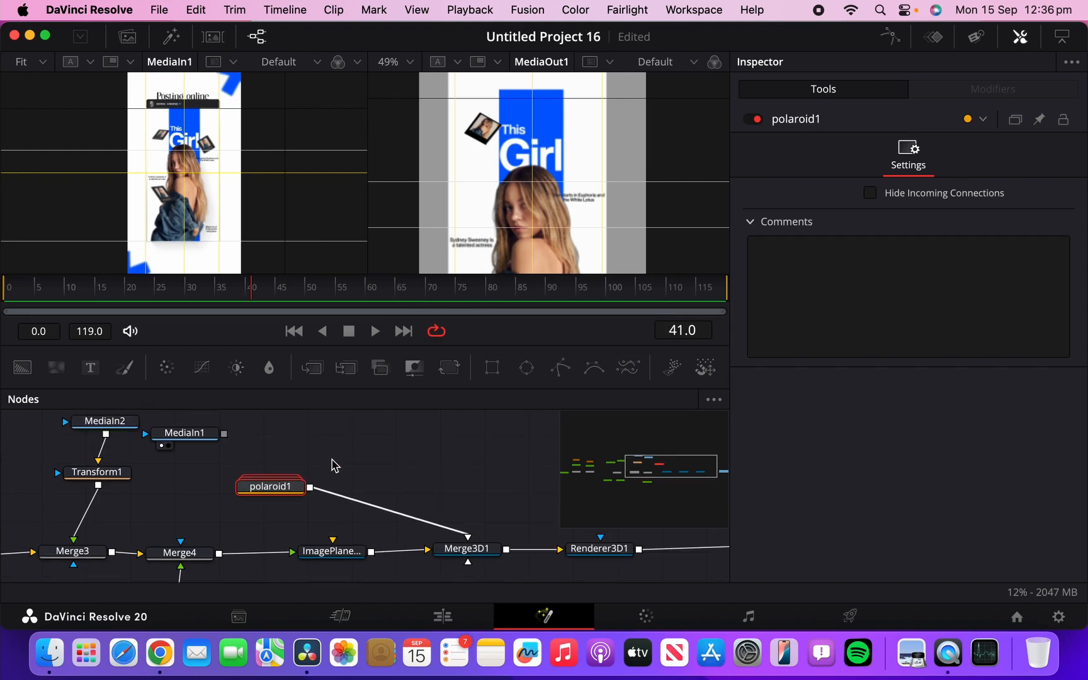
key("ctrl+v")
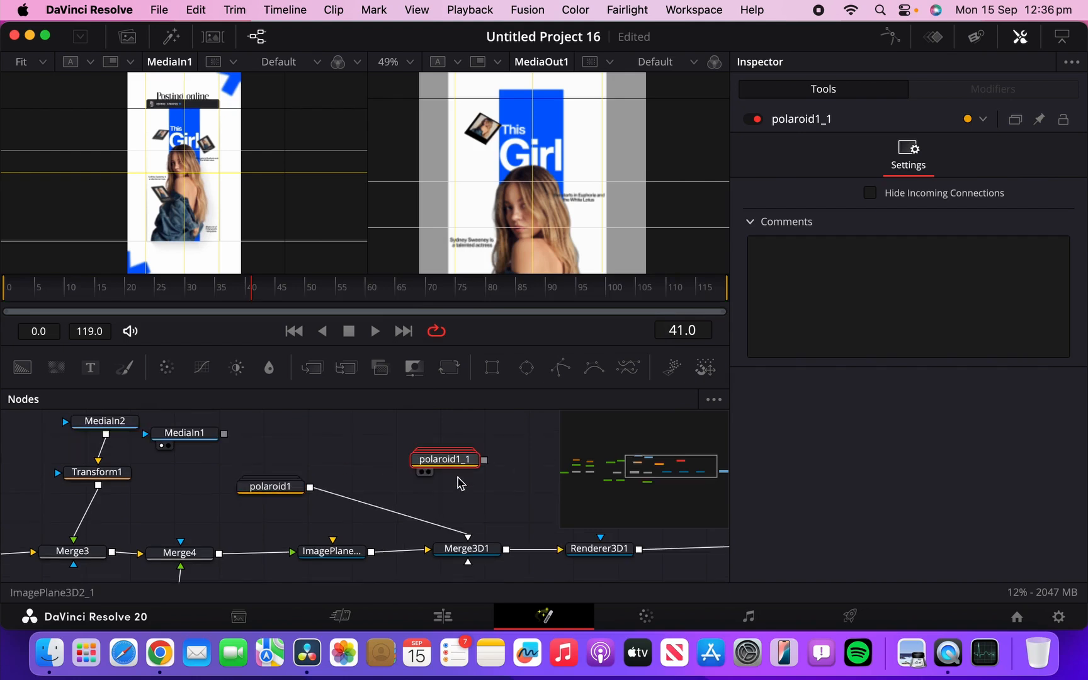
scroll(462, 487, "down", 2)
left_click_drag(452, 438, 469, 465)
left_click_drag(449, 539, 442, 546)
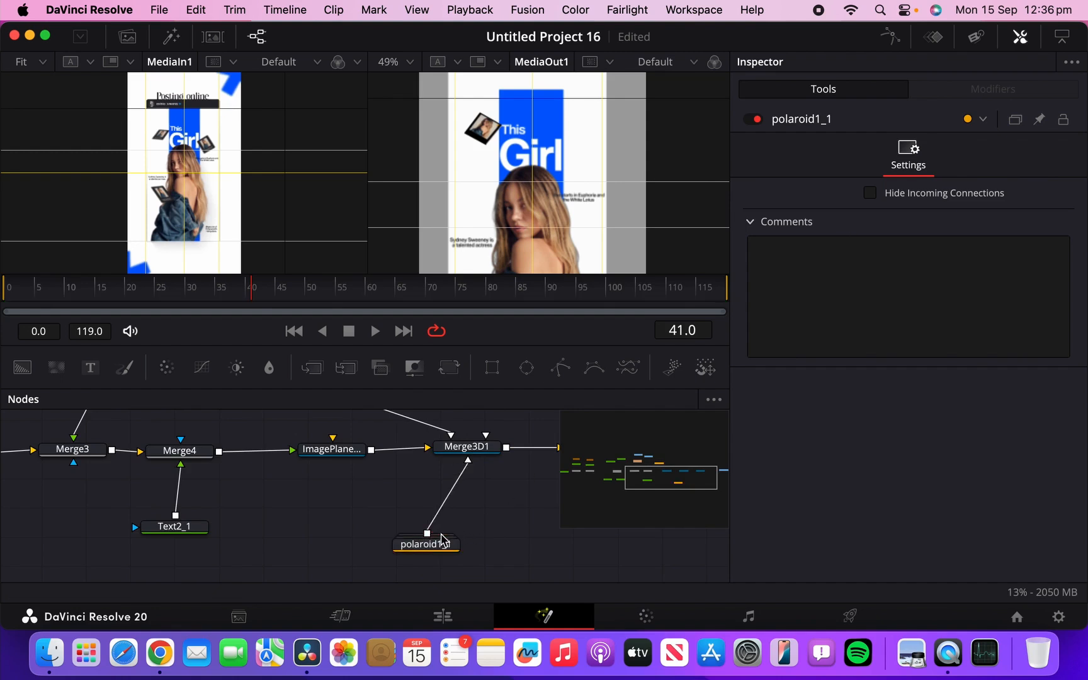
Step: Inside polaroid1_1, set the image plane's translation to X 0.179, Y 0.25 and rotation to 40.0, -19.6, 22.4, and close the group
right_click(441, 542)
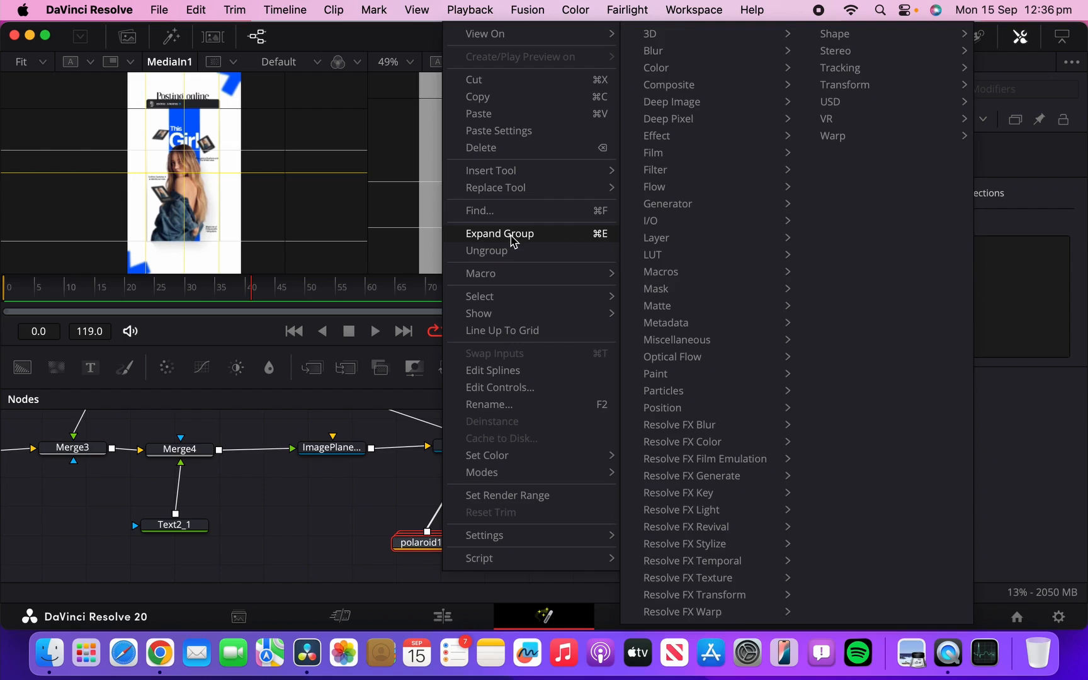
left_click(511, 234)
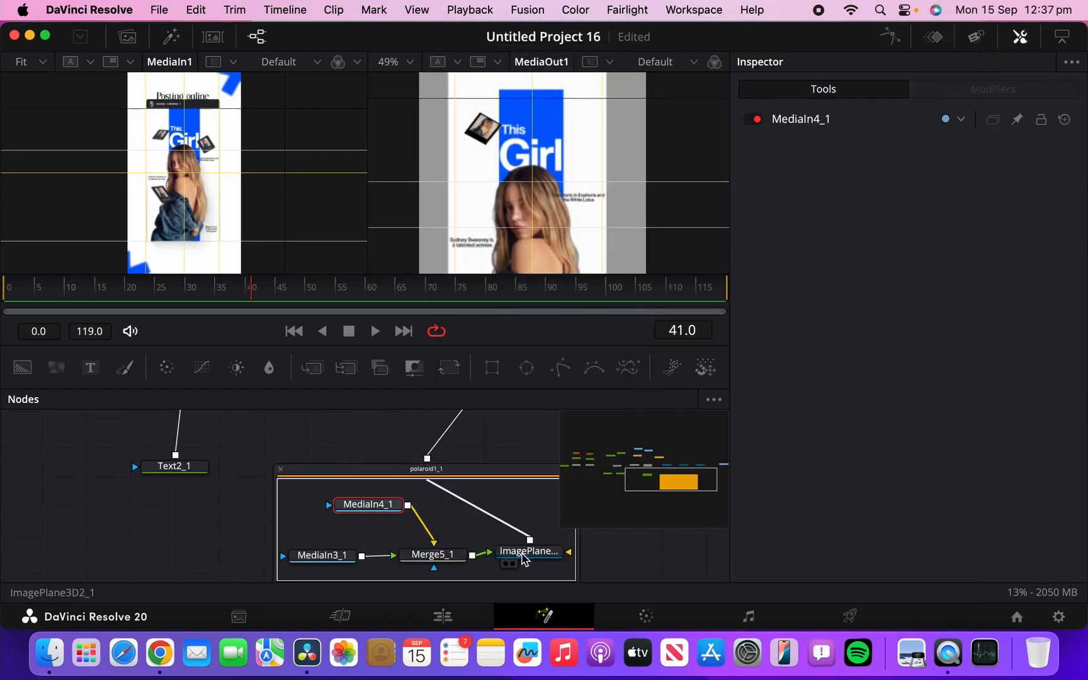
left_click(522, 556)
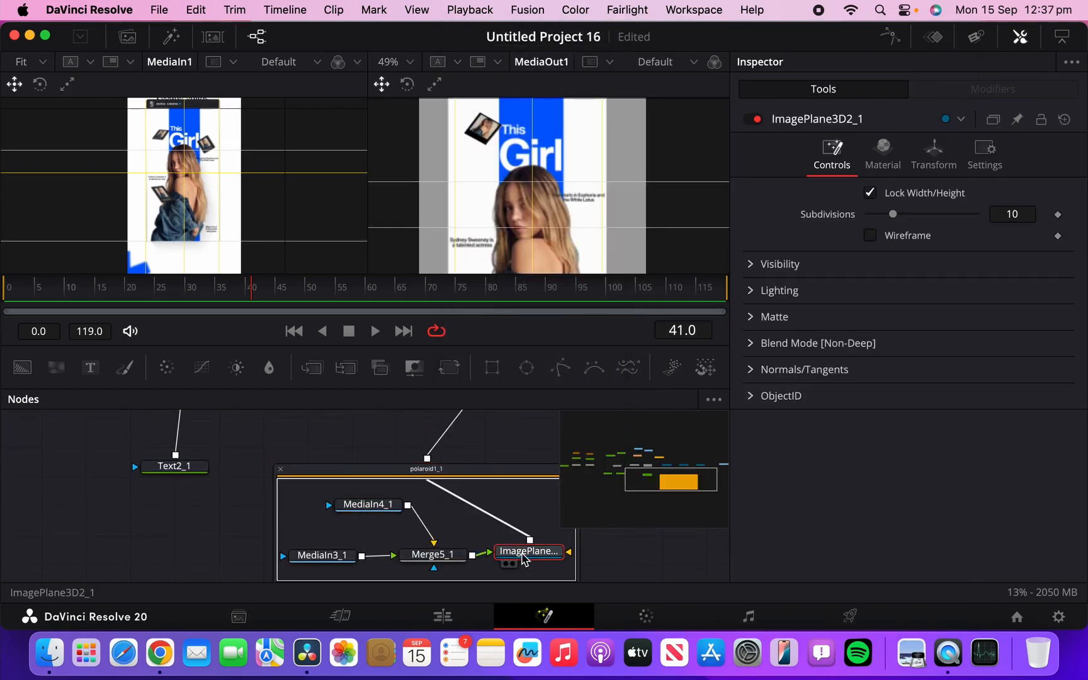
left_click(933, 154)
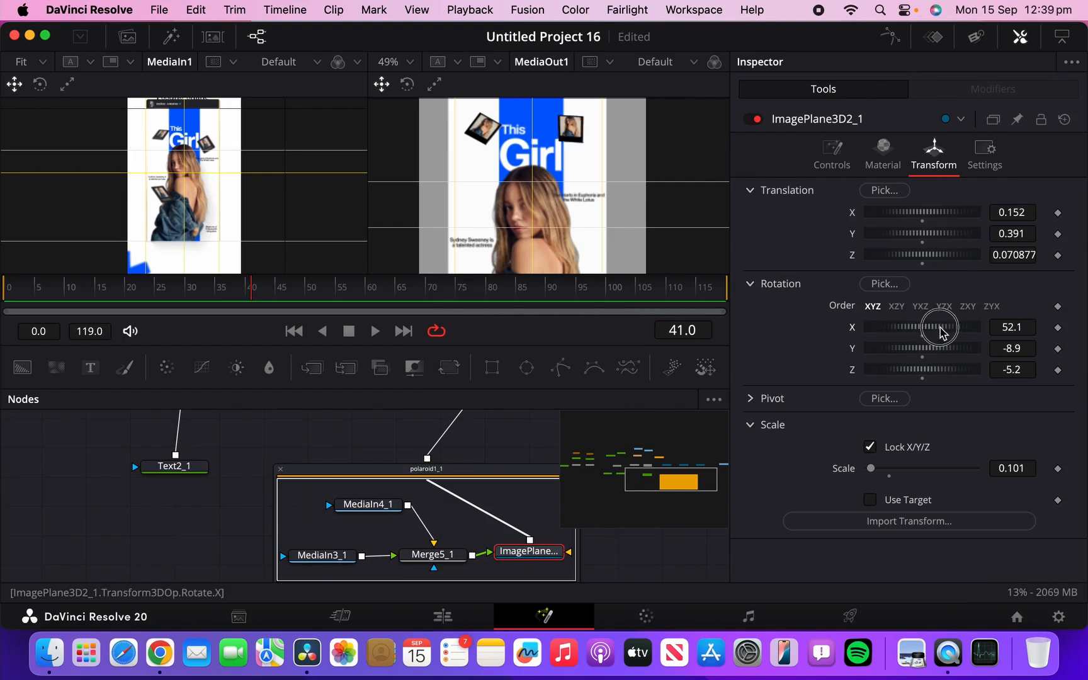
mouse_move(940, 324)
left_mouse_down()
mouse_move(927, 325)
mouse_move(939, 328)
left_mouse_up()
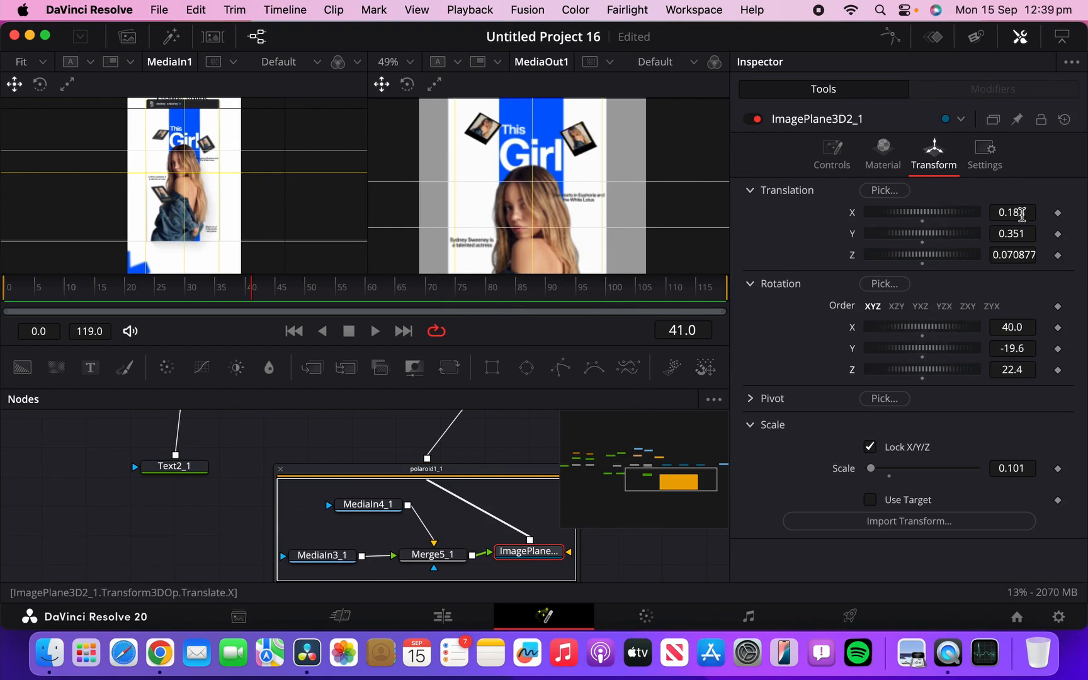
mouse_move(1016, 212)
left_mouse_down()
mouse_move(1007, 258)
mouse_move(957, 314)
mouse_move(952, 292)
mouse_move(935, 321)
mouse_move(1011, 213)
left_mouse_up()
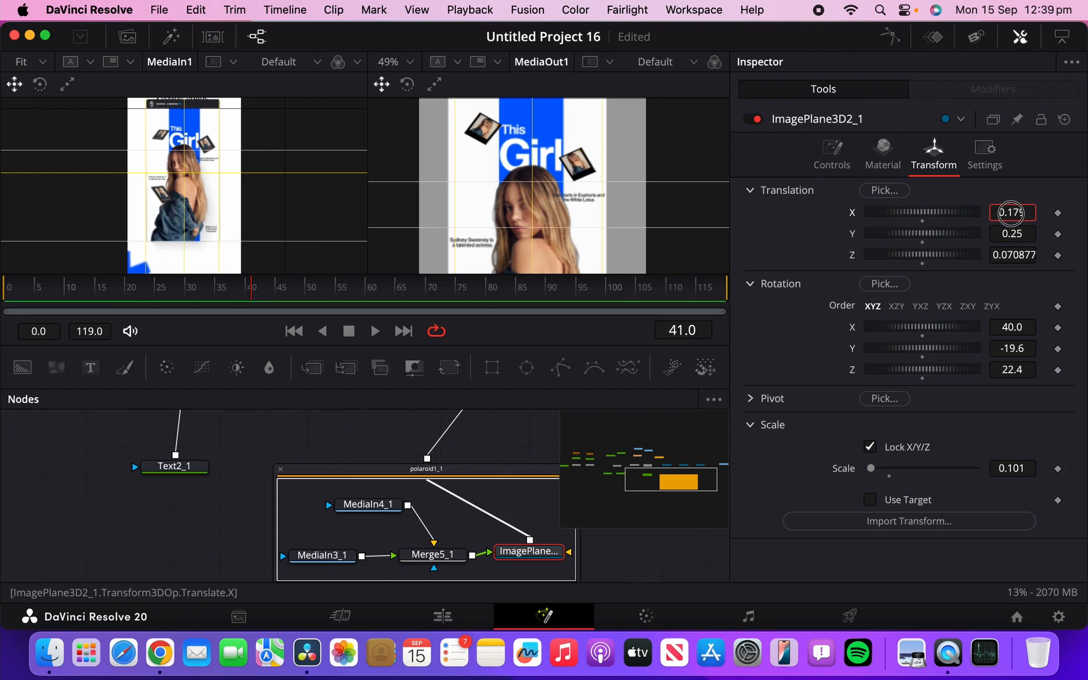
scroll(640, 187, "down", 3)
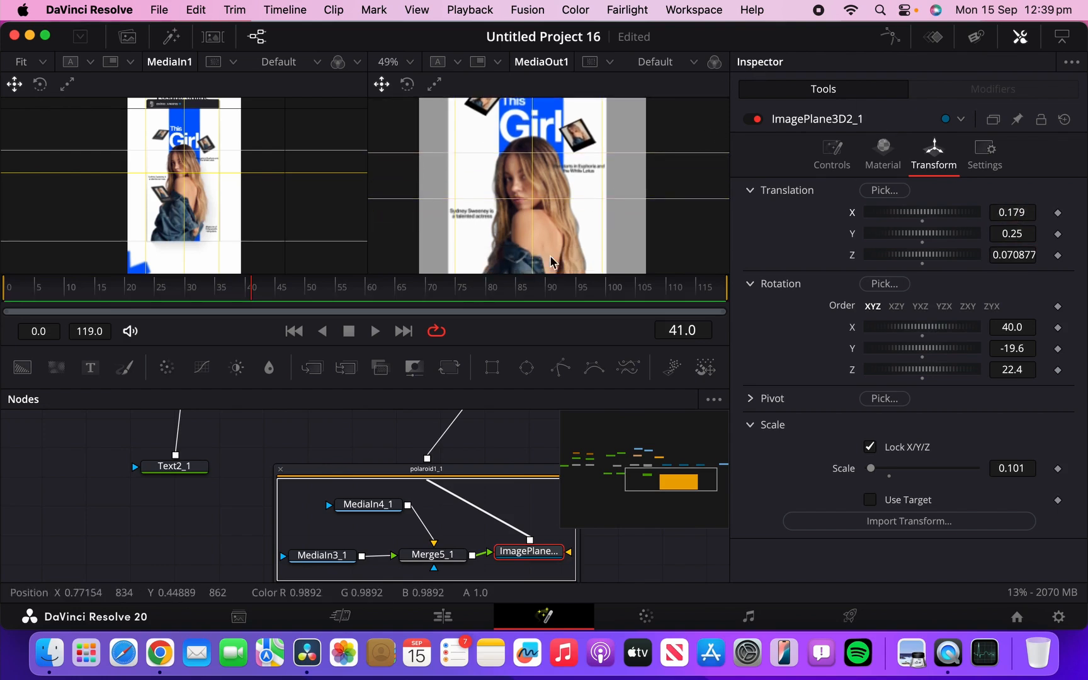
left_click(280, 469)
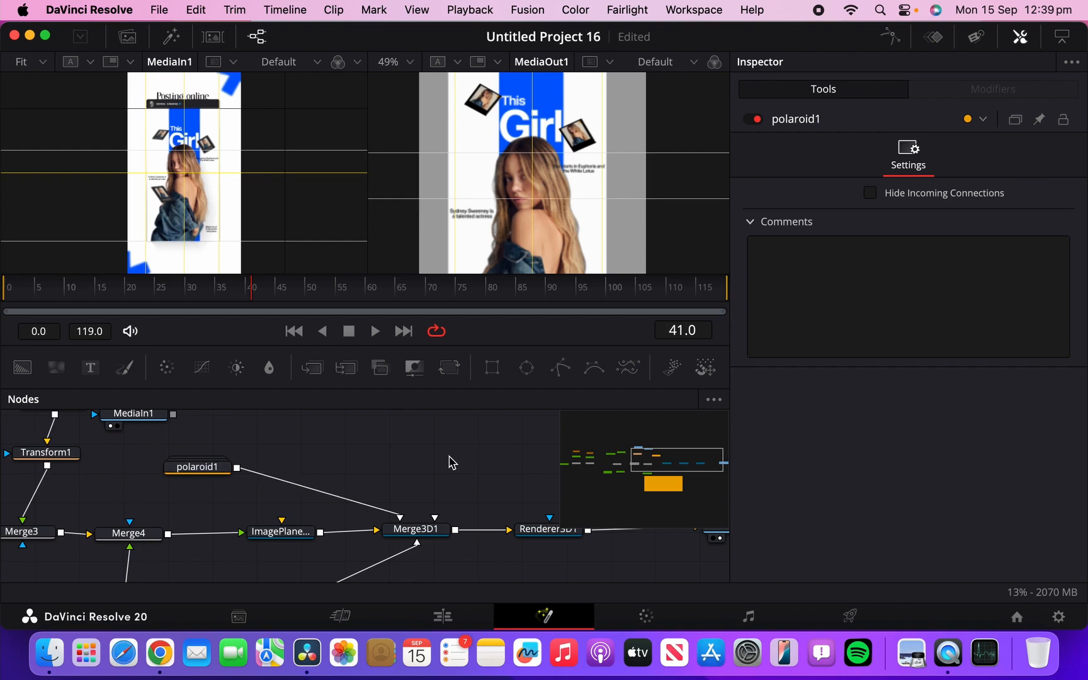
Step: Paste another polaroid1 copy, connect it to Merge3D1, and expand the new group above the main node row
key("ctrl+v")
left_click_drag(526, 467, 409, 523)
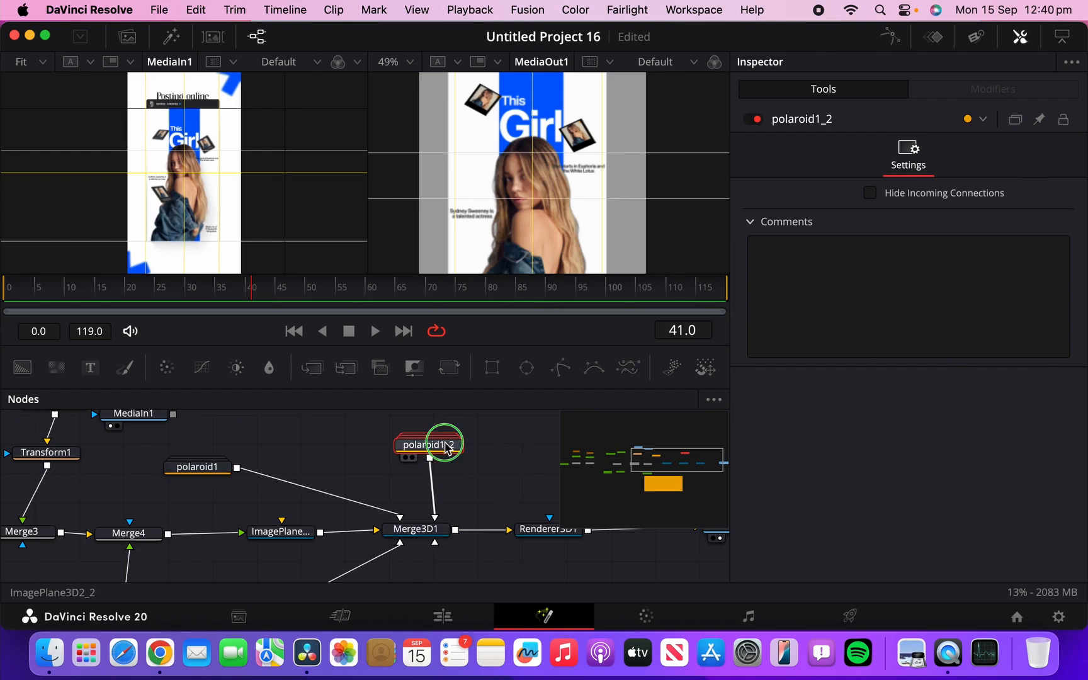
right_click(445, 445)
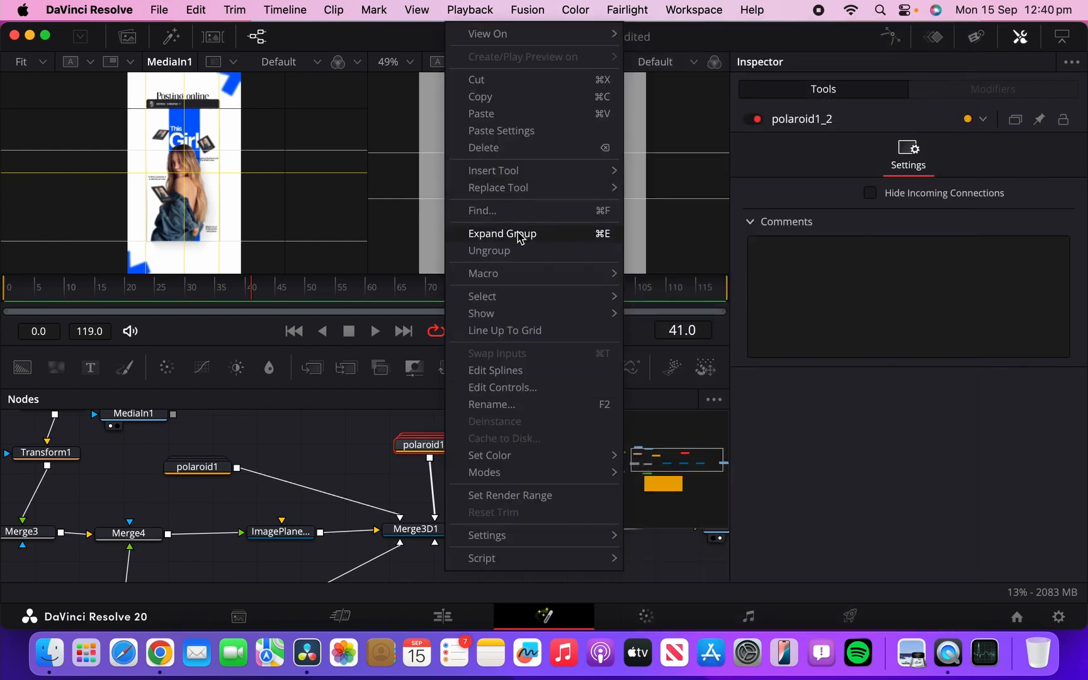
left_click(518, 237)
scroll(502, 439, "up", 2)
left_click_drag(502, 466, 503, 428)
scroll(512, 458, "up", 4)
left_click_drag(494, 501, 499, 445)
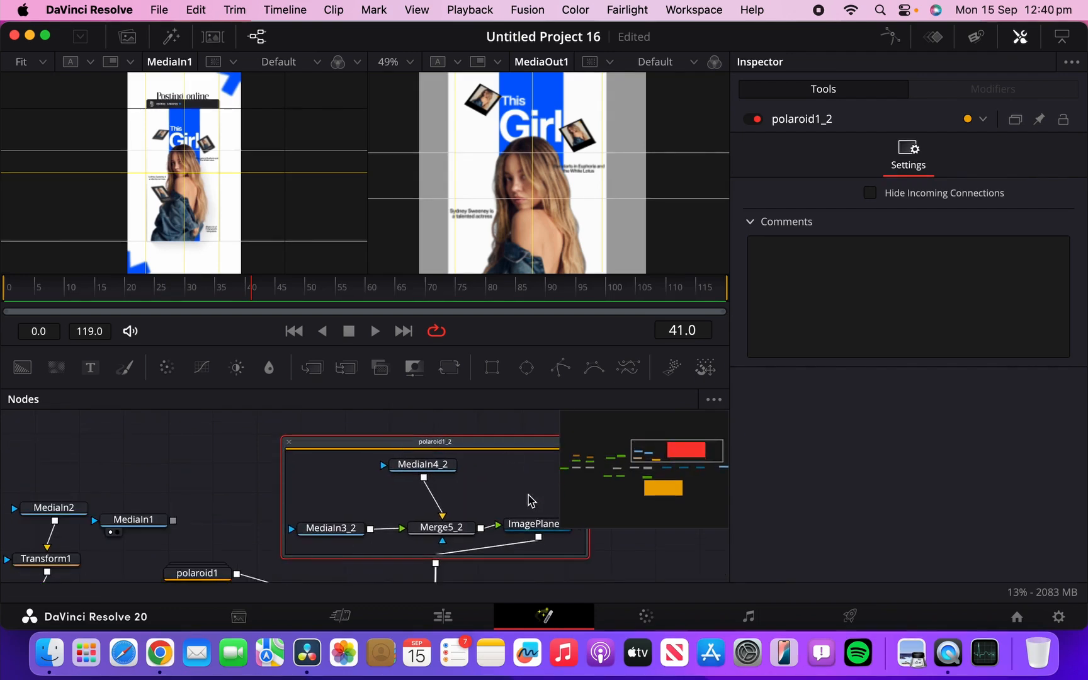
Step: Inside polaroid1_2, set the image plane's translation to X -0.196, Y -0.189 and its rotation to -34.0, 53.7, 10.4
scroll(527, 499, "down", 1)
left_click(531, 503)
left_click(933, 151)
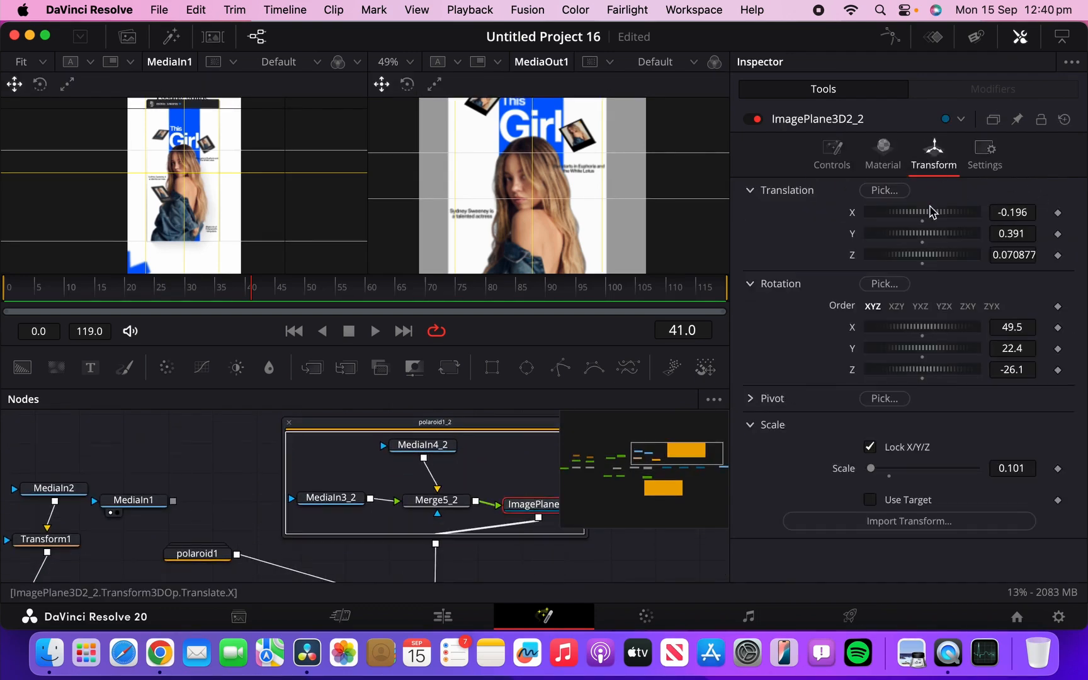
left_click_drag(926, 214, 935, 267)
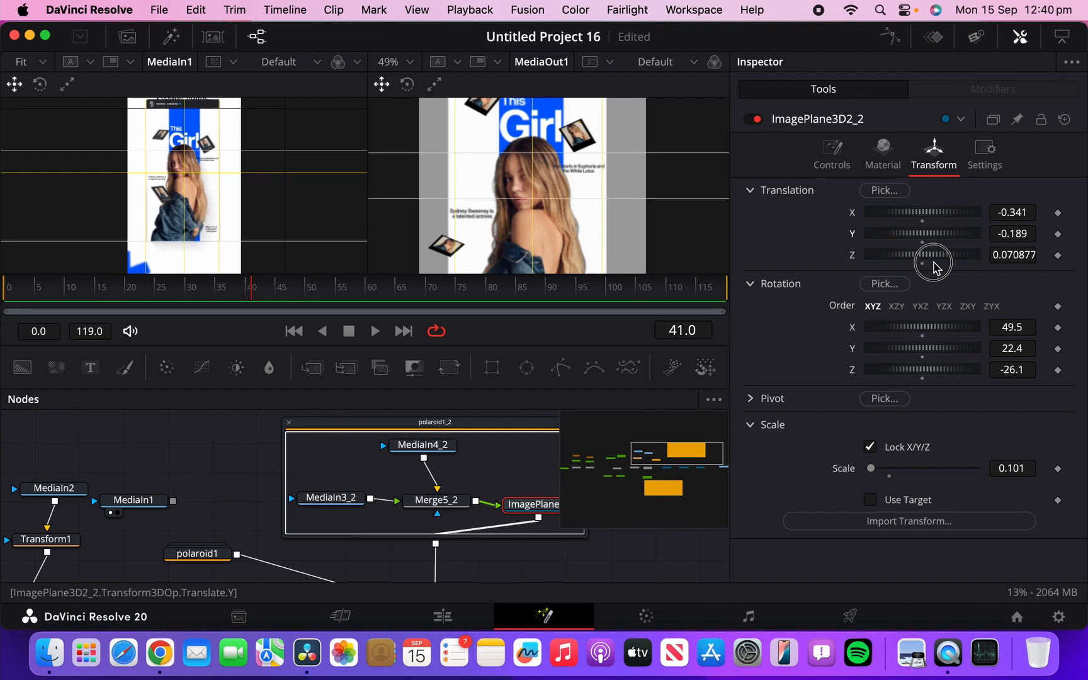
left_click_drag(908, 218, 912, 220)
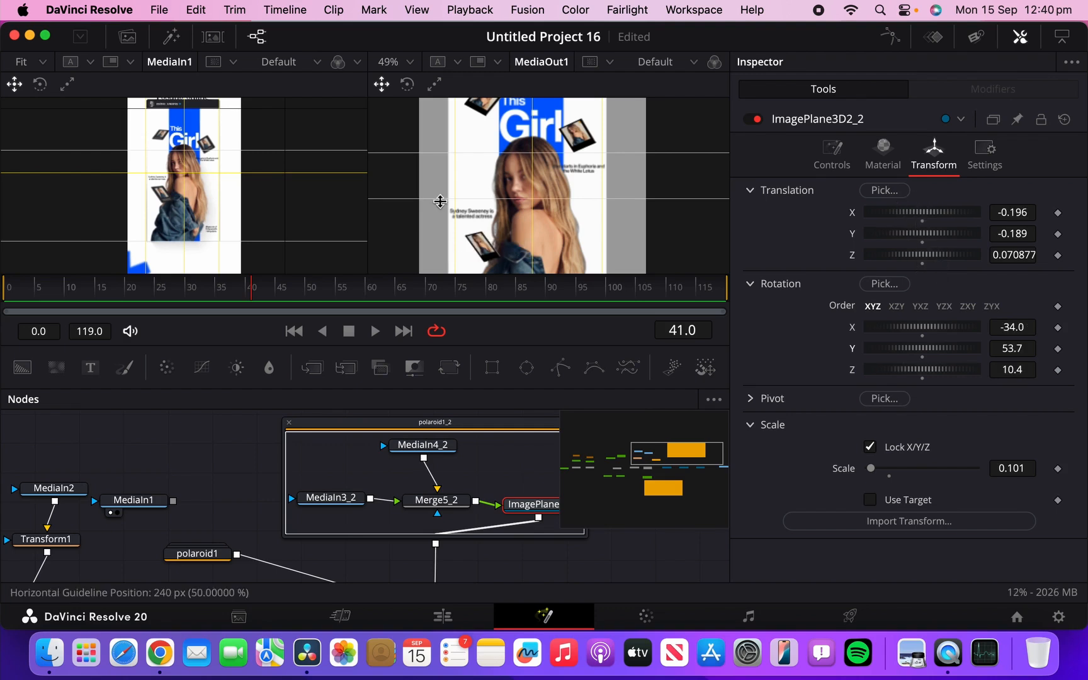
scroll(497, 209, "down", 2)
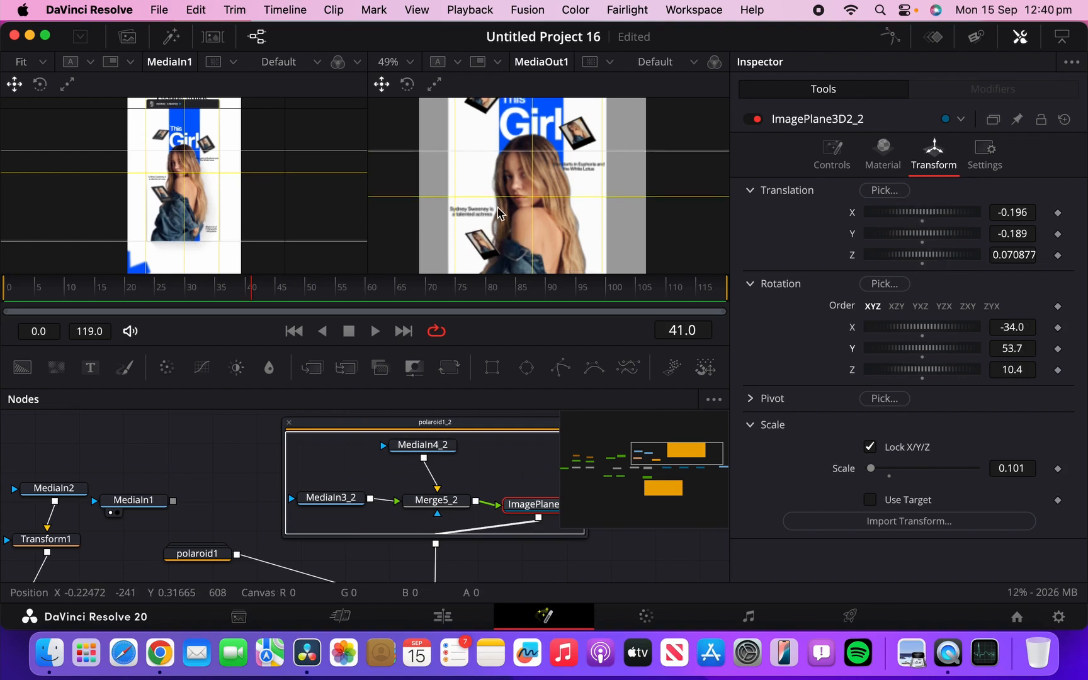
scroll(497, 209, "down", 1)
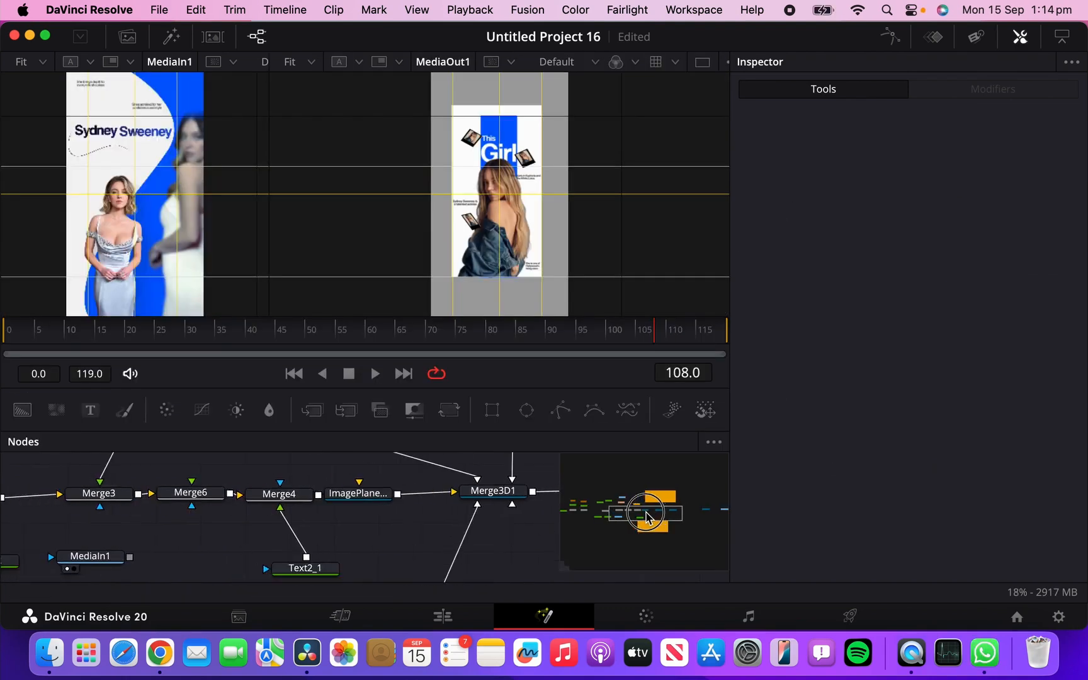
Step: Add the Compound Clip 4 Render clip from the media pool below Merge6 and connect it as that merge's foreground
scroll(299, 477, "left", 3)
scroll(299, 476, "down", 2)
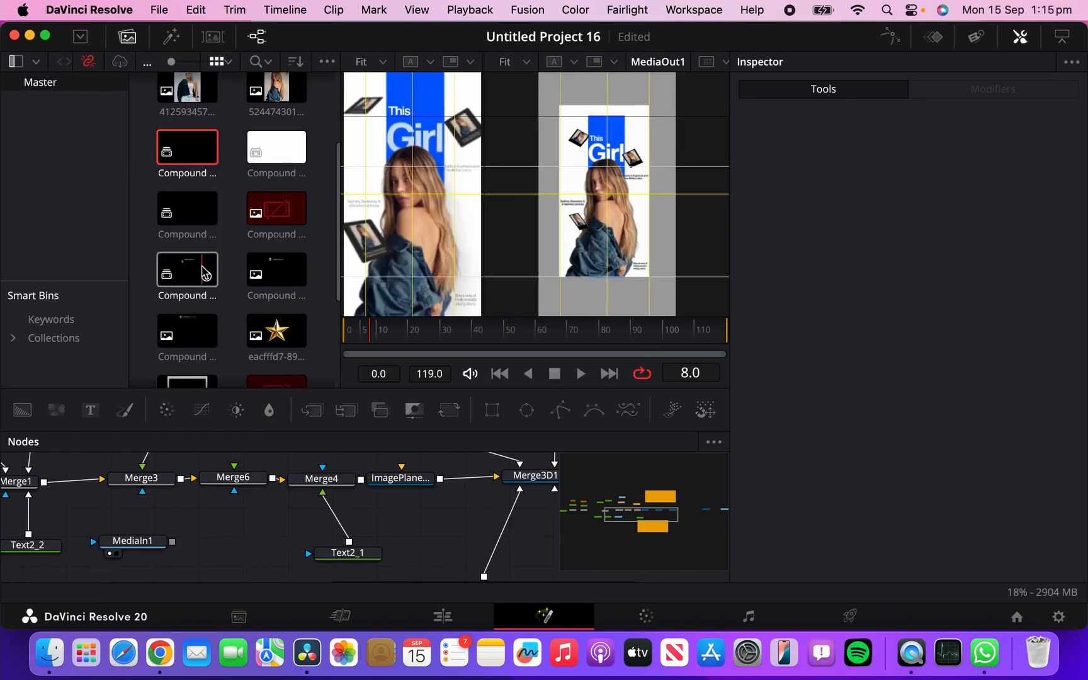
scroll(197, 281, "down", 2)
left_click_drag(187, 275, 255, 495)
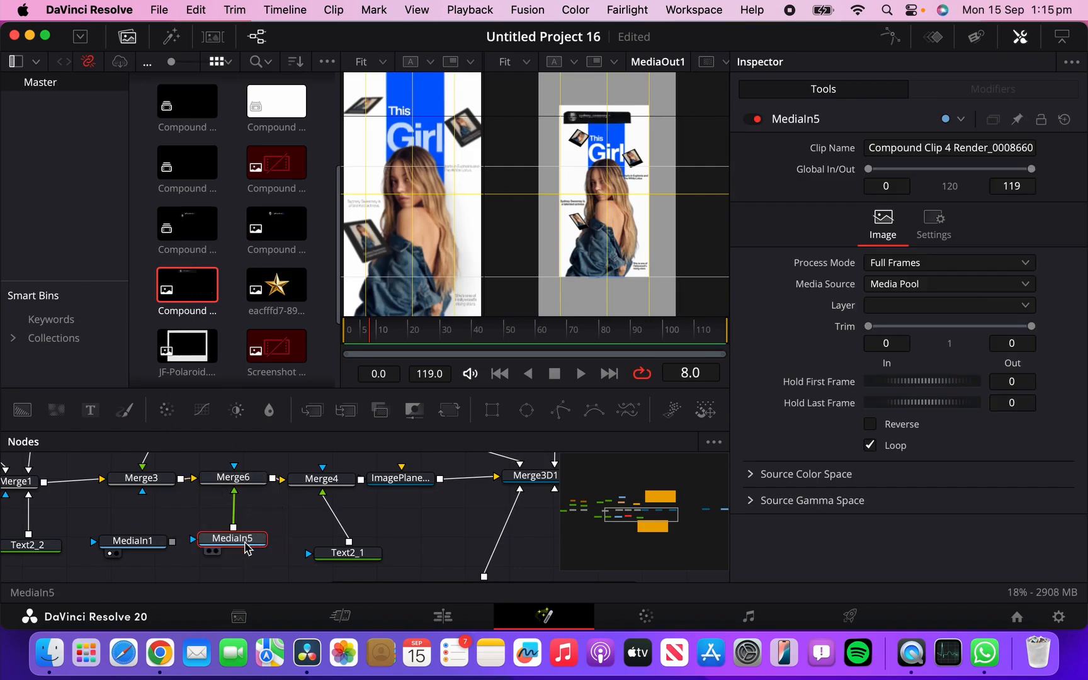
left_click_drag(237, 555, 238, 567)
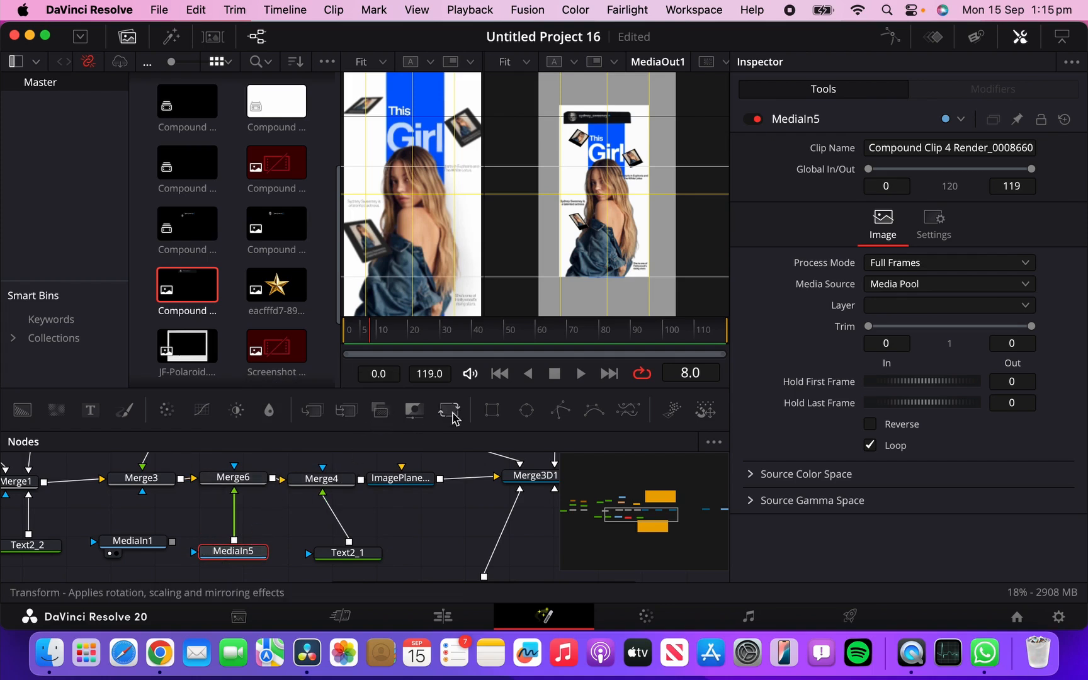
Step: Insert a Transform node between MediaIn5 and Merge6, spacing the two nodes apart vertically
left_click(449, 410)
left_click_drag(244, 551, 244, 570)
left_click_drag(249, 517, 247, 526)
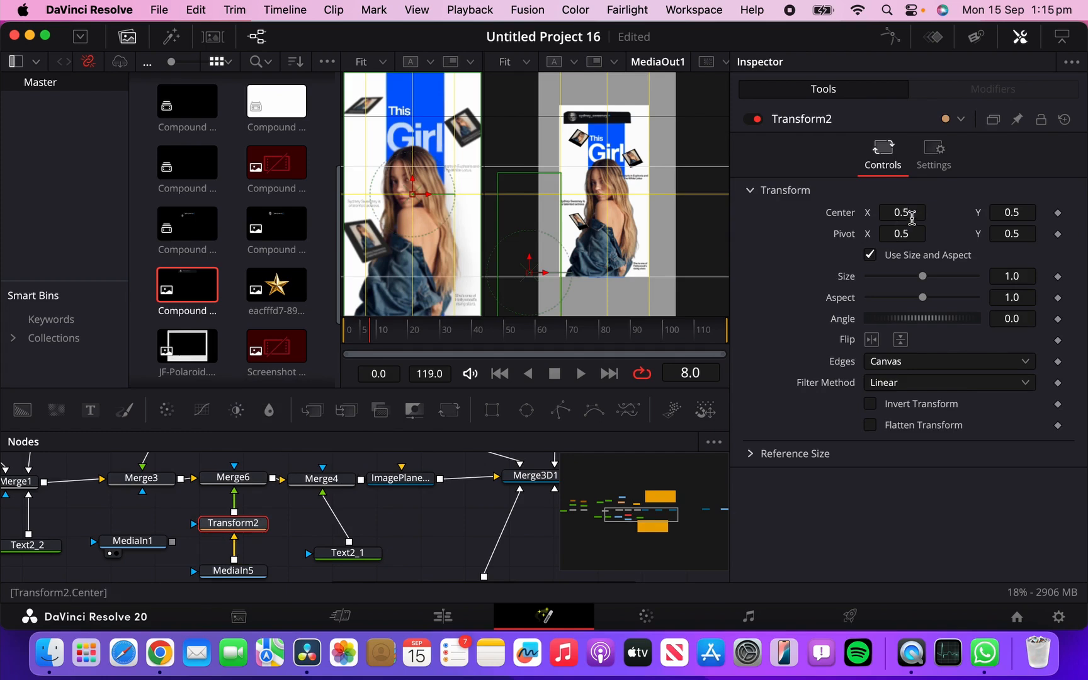
Step: At frame 38, match the username bar to the reference with Transform2: size 1.372, centre X 0.6 and an adjusted centre Y
left_click_drag(1005, 273, 944, 283)
left_click(413, 329)
left_click_drag(413, 329, 468, 337)
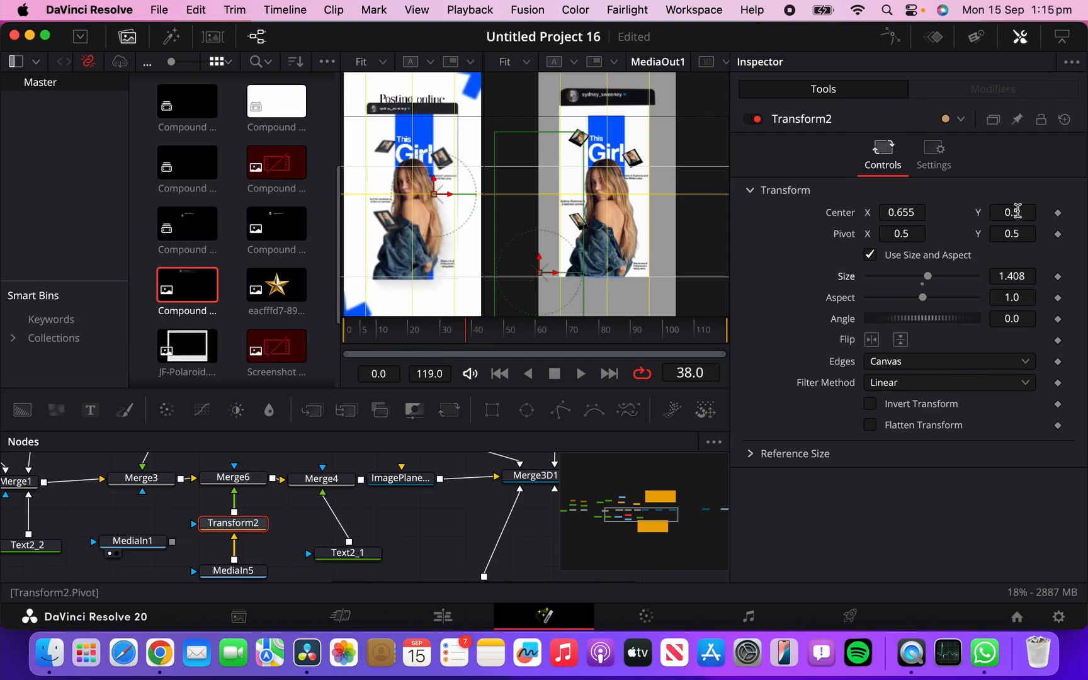
left_click_drag(906, 214, 859, 215)
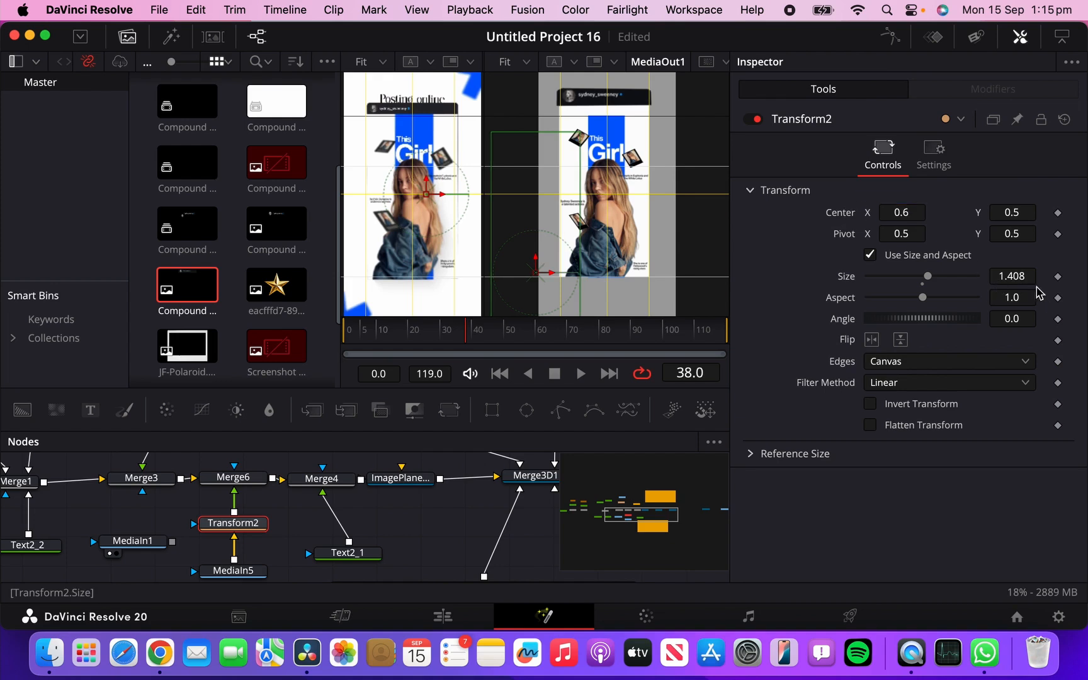
left_click_drag(1019, 277, 987, 282)
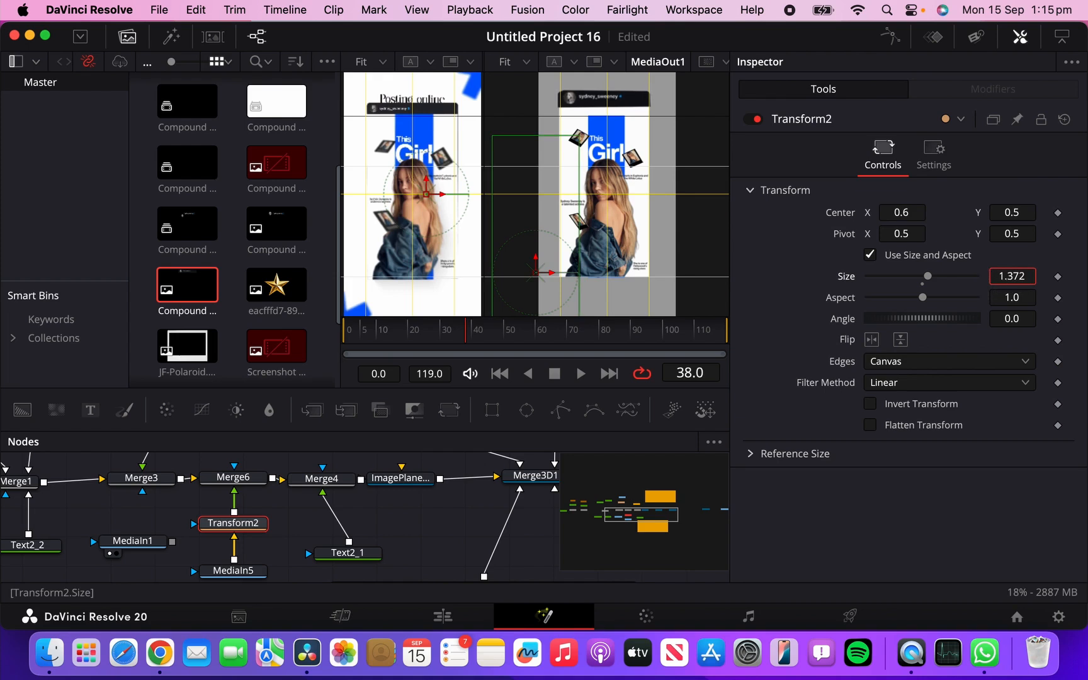
left_click_drag(1002, 218, 935, 285)
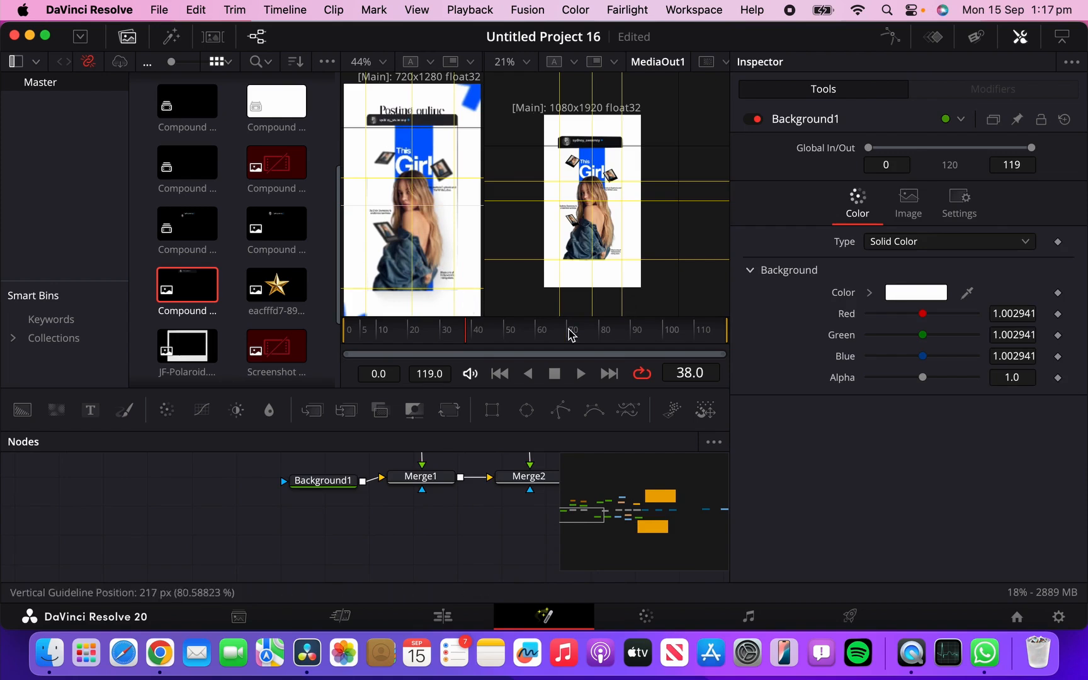
Step: Make room after Background1, merge a new Text node over it, and enter the text "Posting online"
left_click_drag(331, 483, 200, 482)
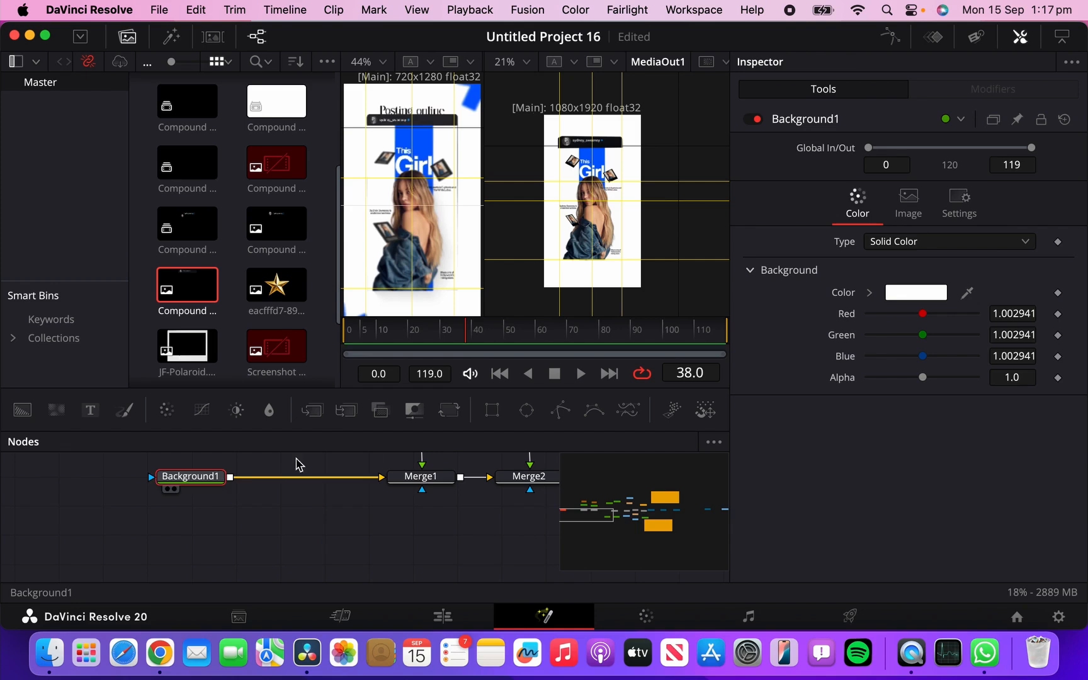
left_click_drag(91, 413, 306, 513)
left_click(768, 266)
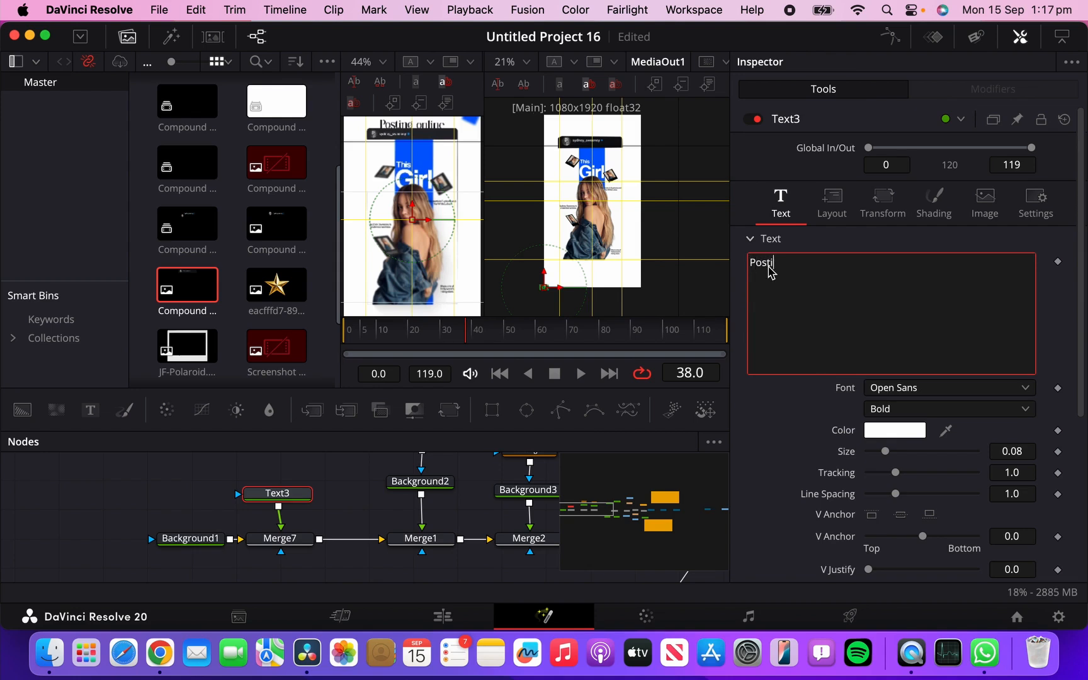
type("Posting ")
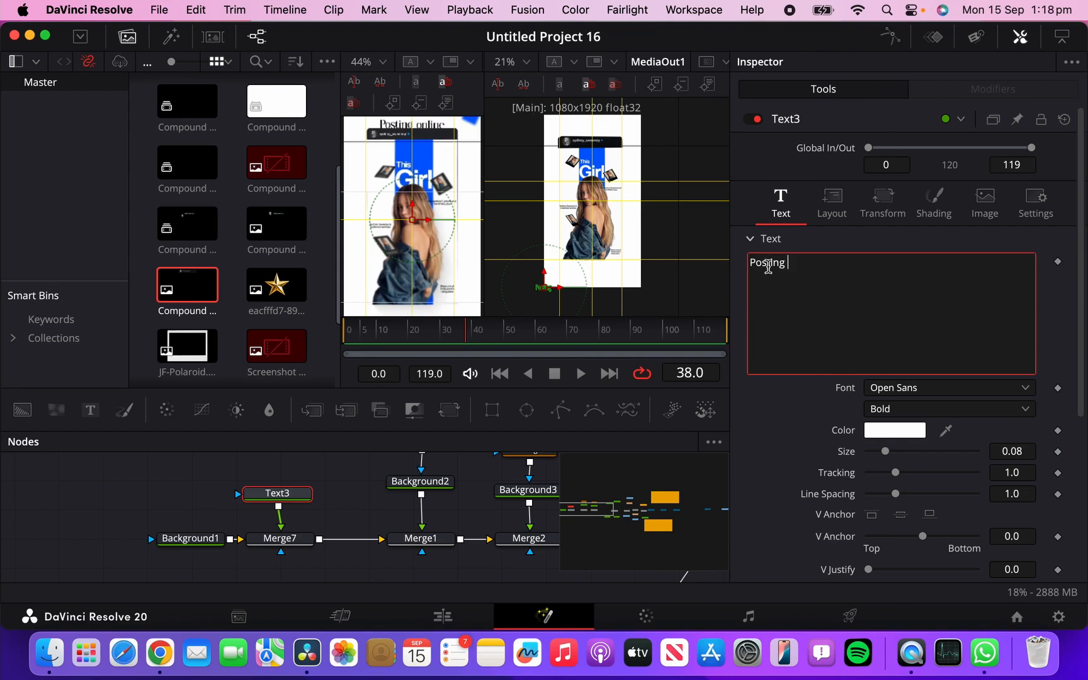
type("online")
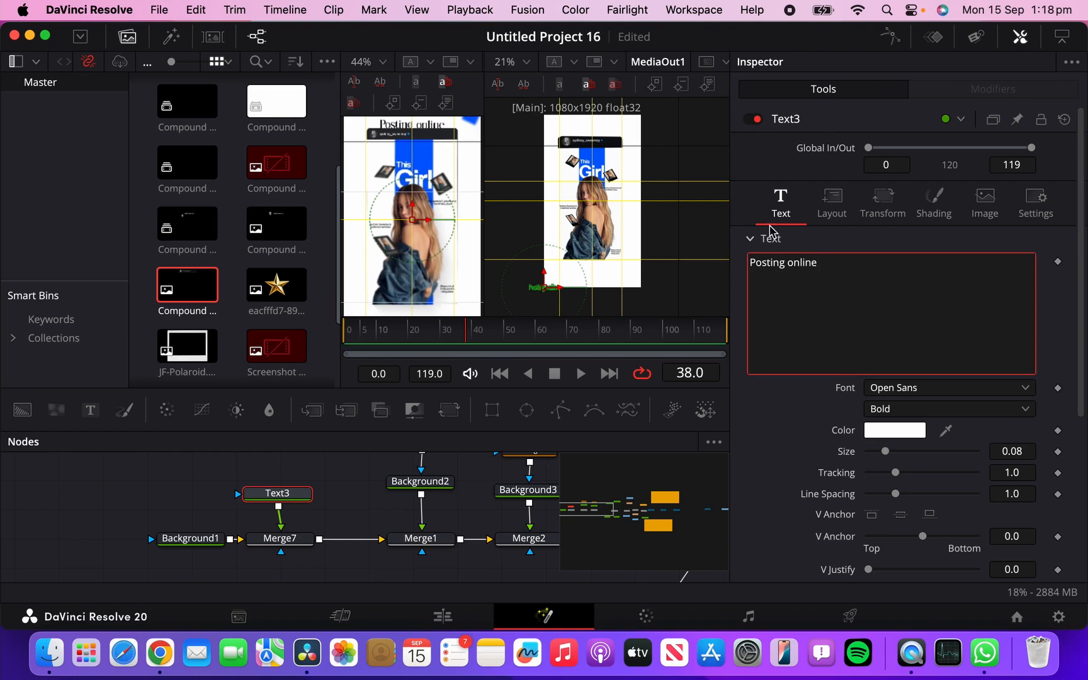
Step: Give the "Posting online" text a dark colour sampled from the viewer and move it behind the username bar at centre Y about 0.88
left_click_drag(546, 279, 546, 156)
mouse_move(947, 434)
left_mouse_down()
mouse_move(637, 265)
mouse_move(572, 143)
mouse_move(606, 132)
mouse_move(628, 140)
mouse_move(608, 151)
mouse_move(616, 141)
mouse_move(647, 164)
left_mouse_up()
left_click(934, 205)
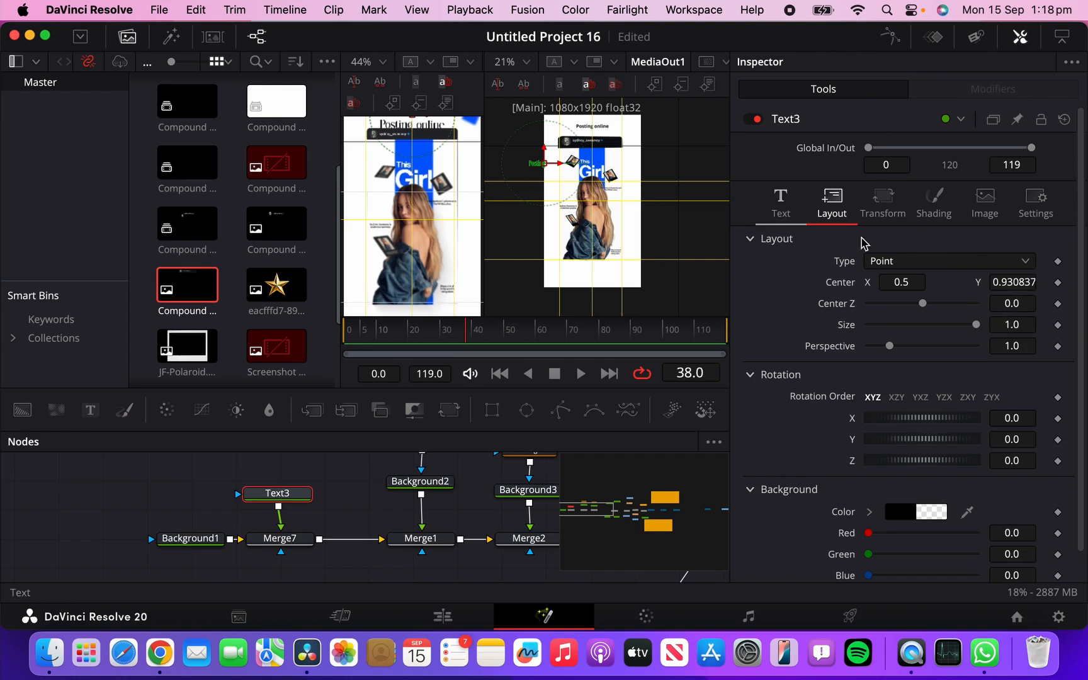
left_click_drag(1007, 290, 974, 309)
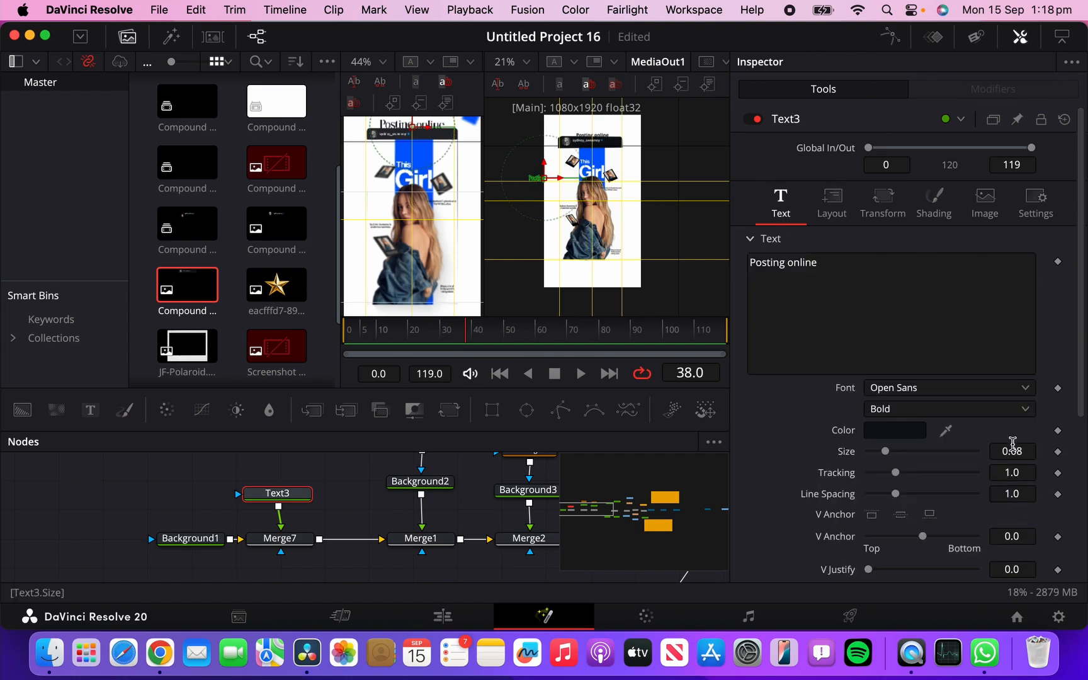
Step: Set the "Posting online" text's font to Losta Masta and its size to 0.097
left_click(1013, 452)
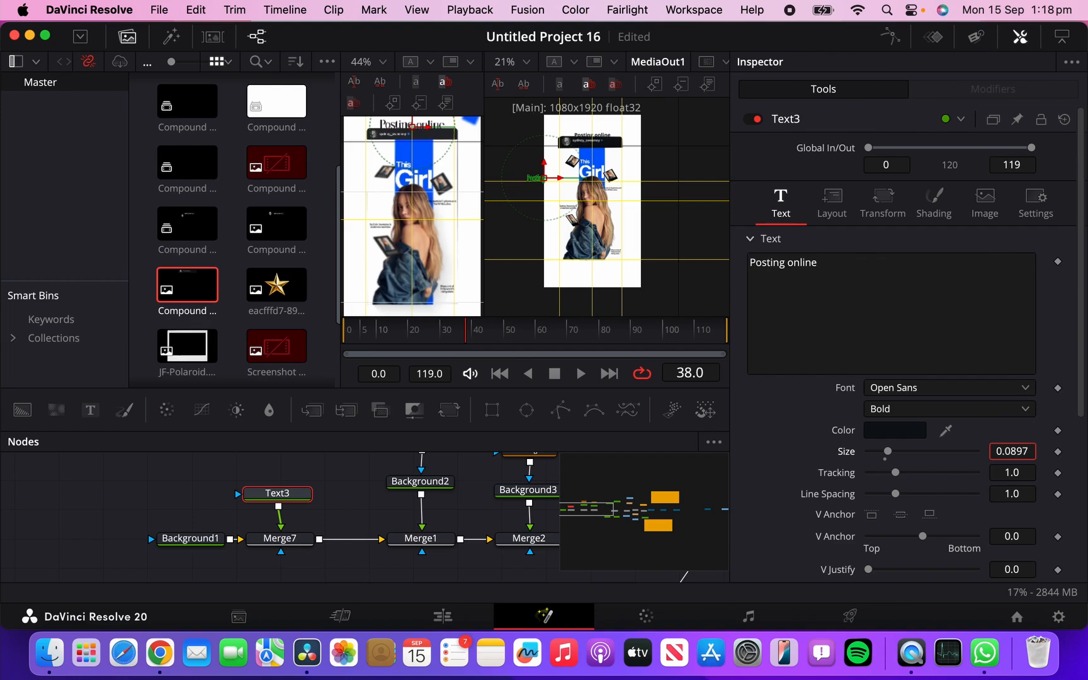
left_click(971, 397)
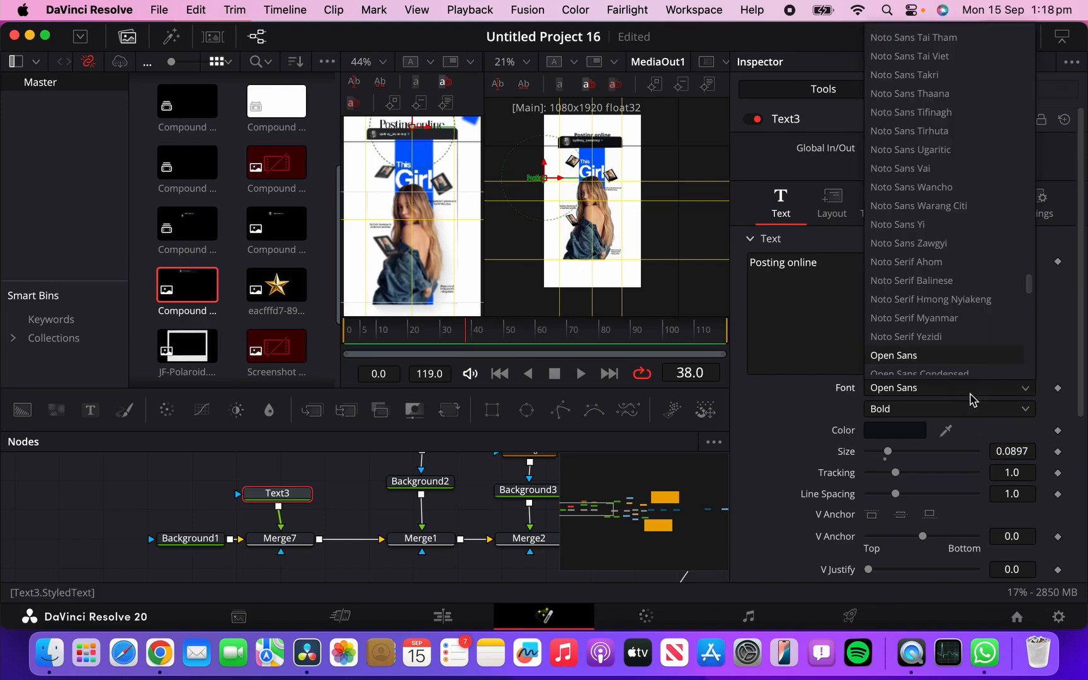
key("l")
key("o")
key("l")
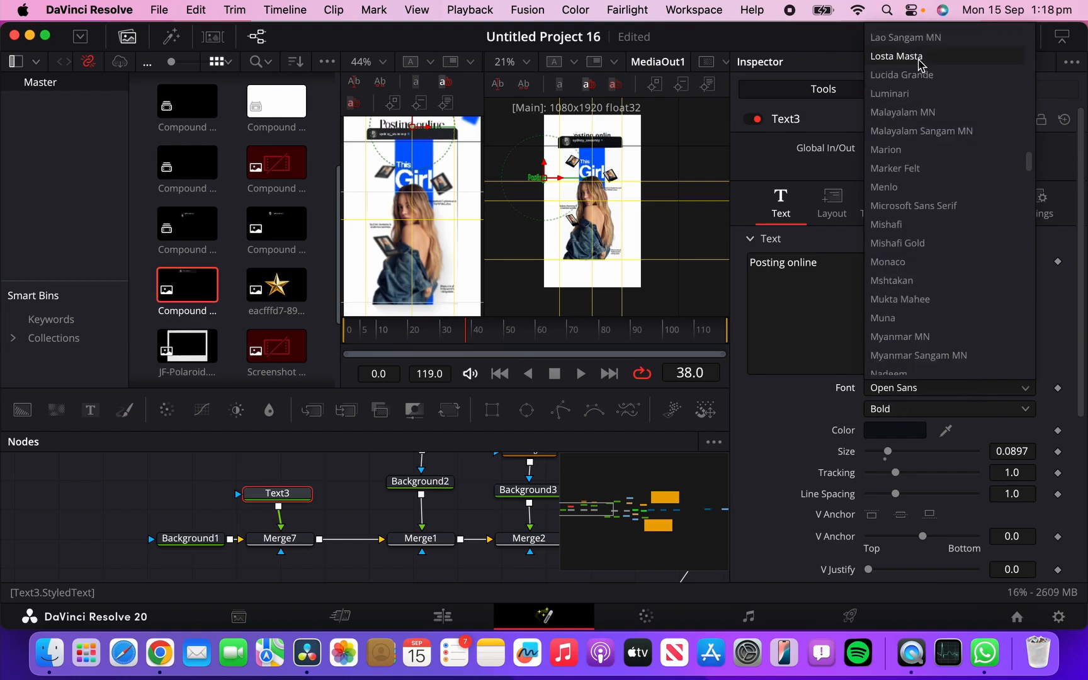
left_click(921, 59)
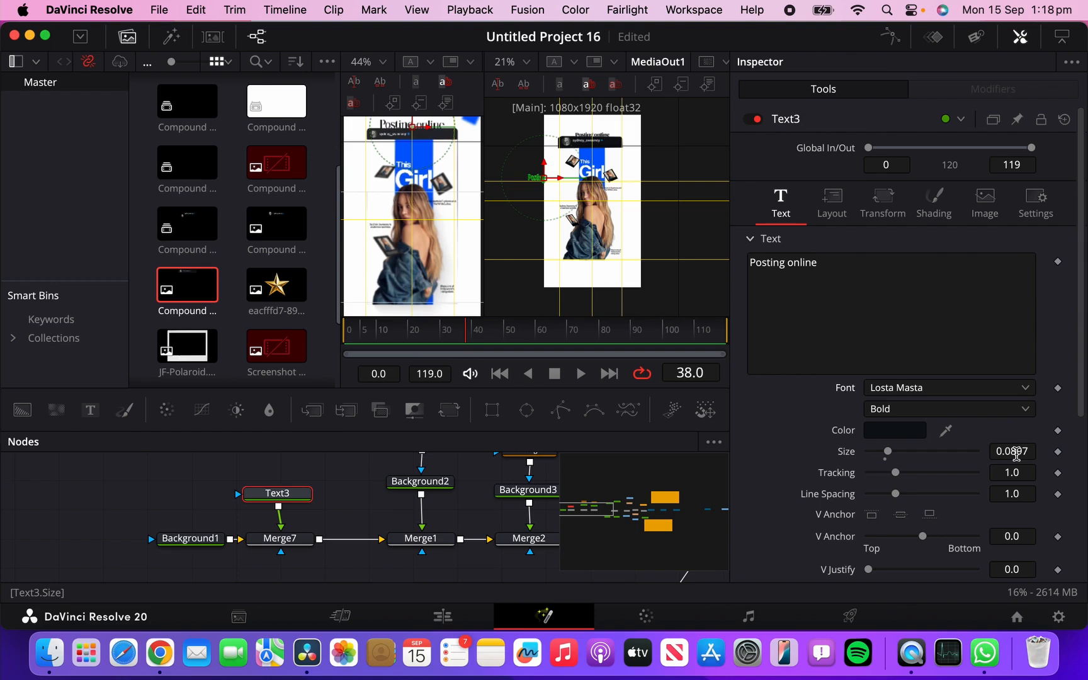
left_click_drag(1008, 448, 1057, 452)
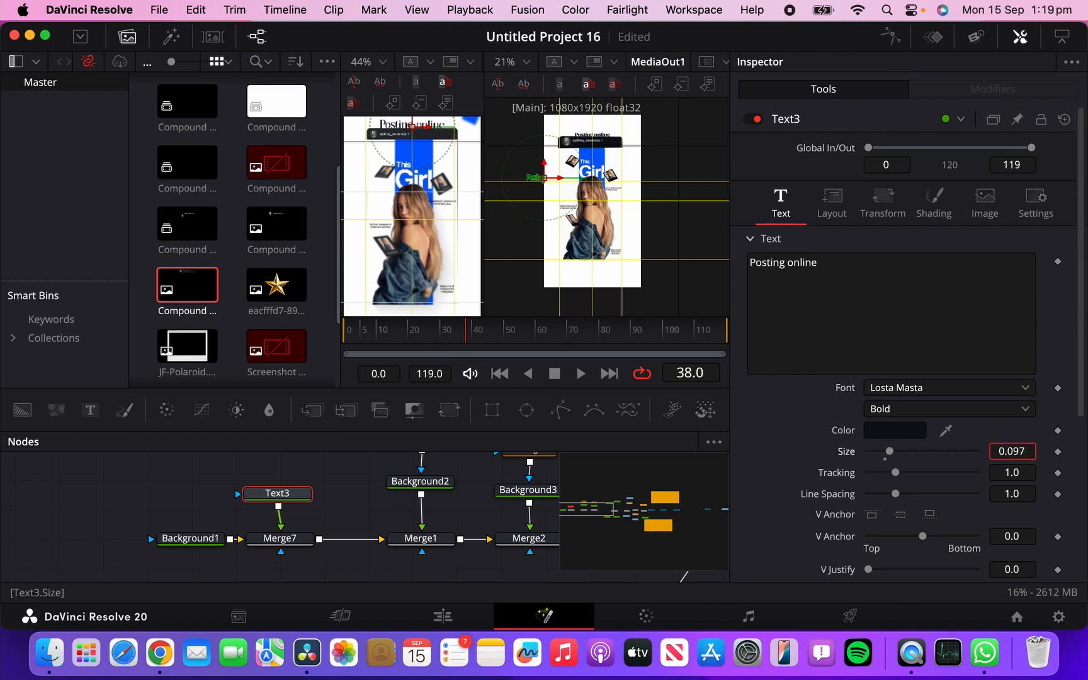
Step: Refine the "Posting online" text to Regular weight, size 0.1128 and a character offset Y of 0.002
left_click(526, 62)
left_click(517, 87)
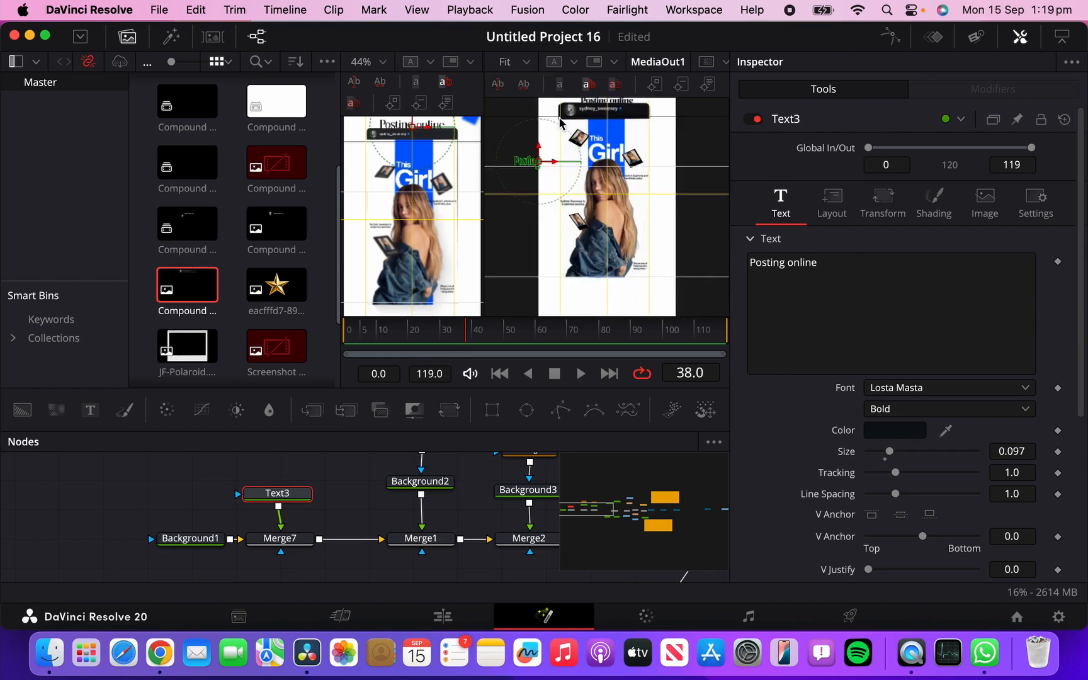
scroll(603, 152, "up", 1)
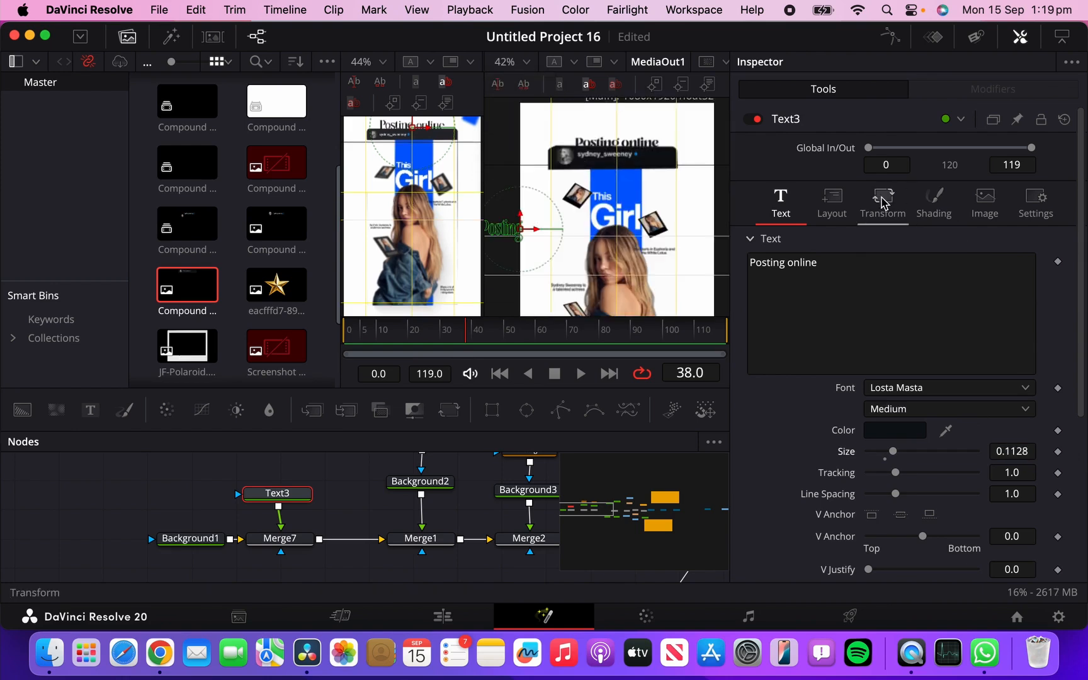
left_click(883, 205)
left_click_drag(1009, 305, 1010, 322)
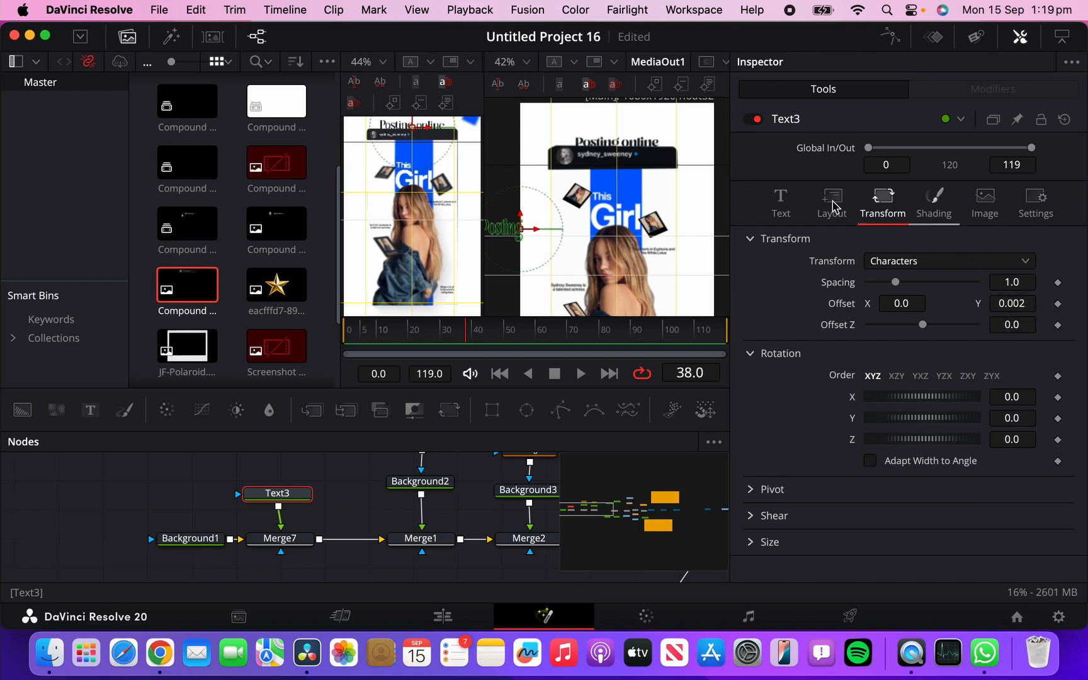
left_click(785, 212)
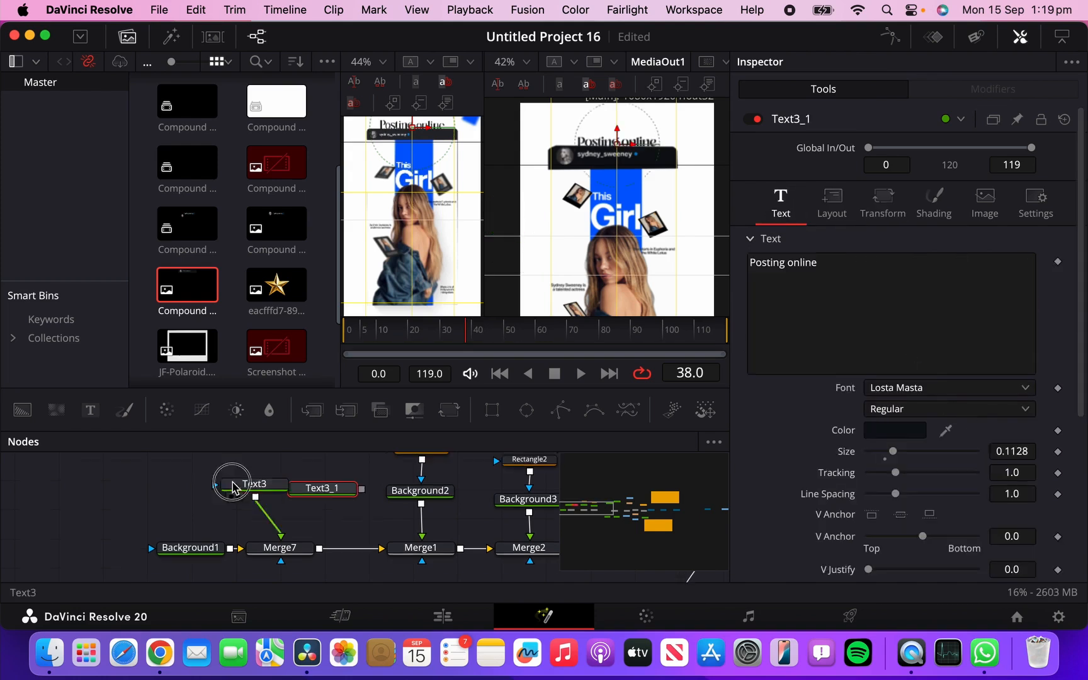
Step: Duplicate Text3 beside the original, merge the copy in after Merge7, and change the copy's text to "Online"
left_click_drag(232, 481, 215, 483)
left_click_drag(322, 488, 317, 484)
left_click(347, 485)
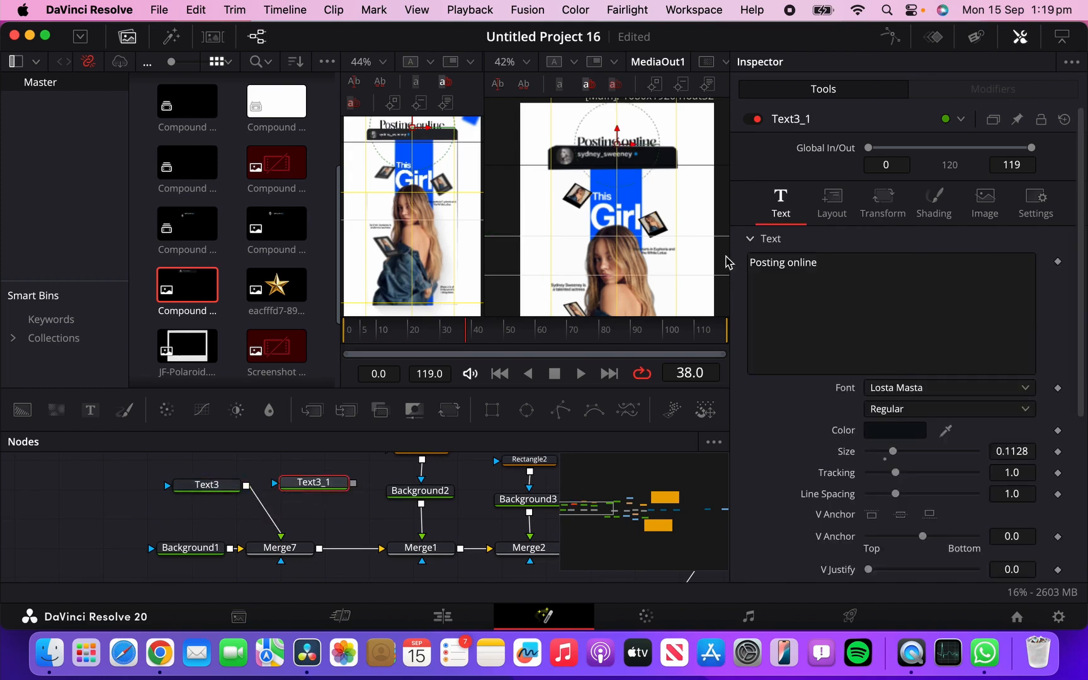
left_click(839, 269)
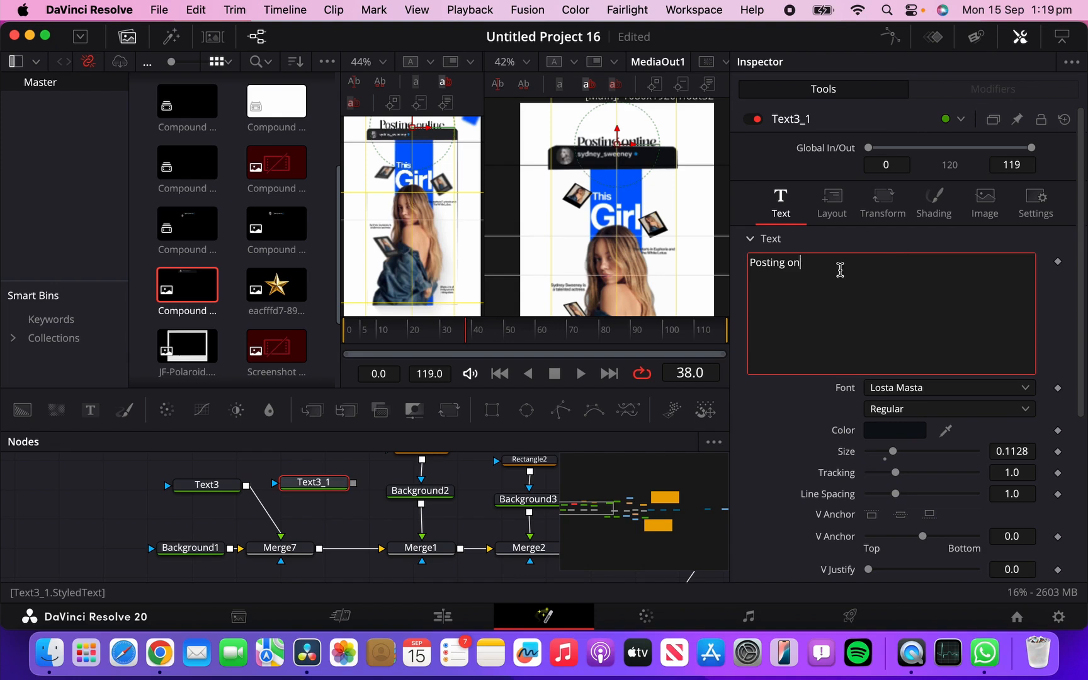
left_click_drag(353, 483, 320, 552)
left_click(784, 272)
type("Online")
Step: Shorten the original Text3's text to "Posting"
left_click(207, 490)
left_click(834, 262)
key("BackSpace")
key("BackSpace")
key("BackSpace")
key("BackSpace")
key("BackSpace")
key("BackSpace")
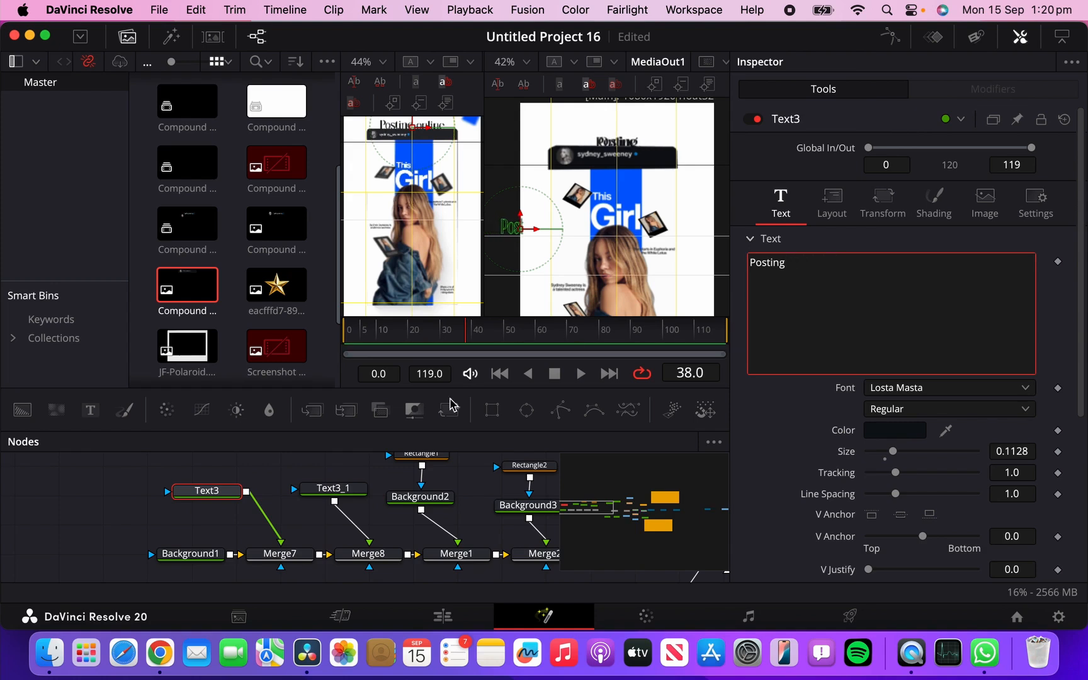
Step: Shift the "Posting" text beside "Online" by setting its layout centre X to 0.328
left_click(844, 213)
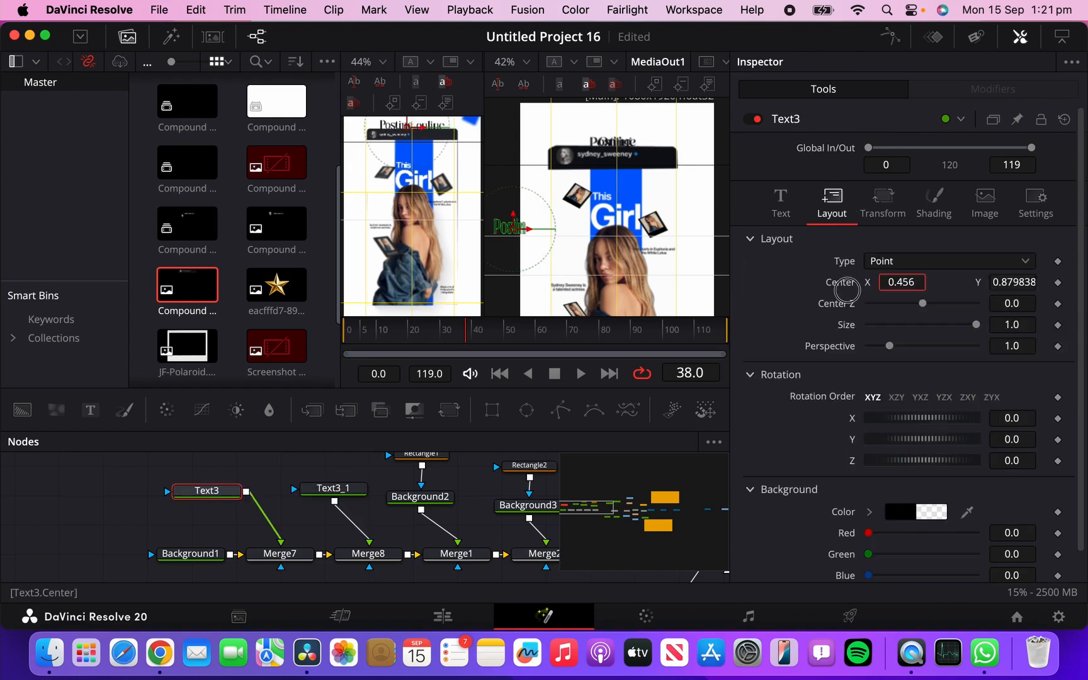
left_click_drag(847, 289, 738, 297)
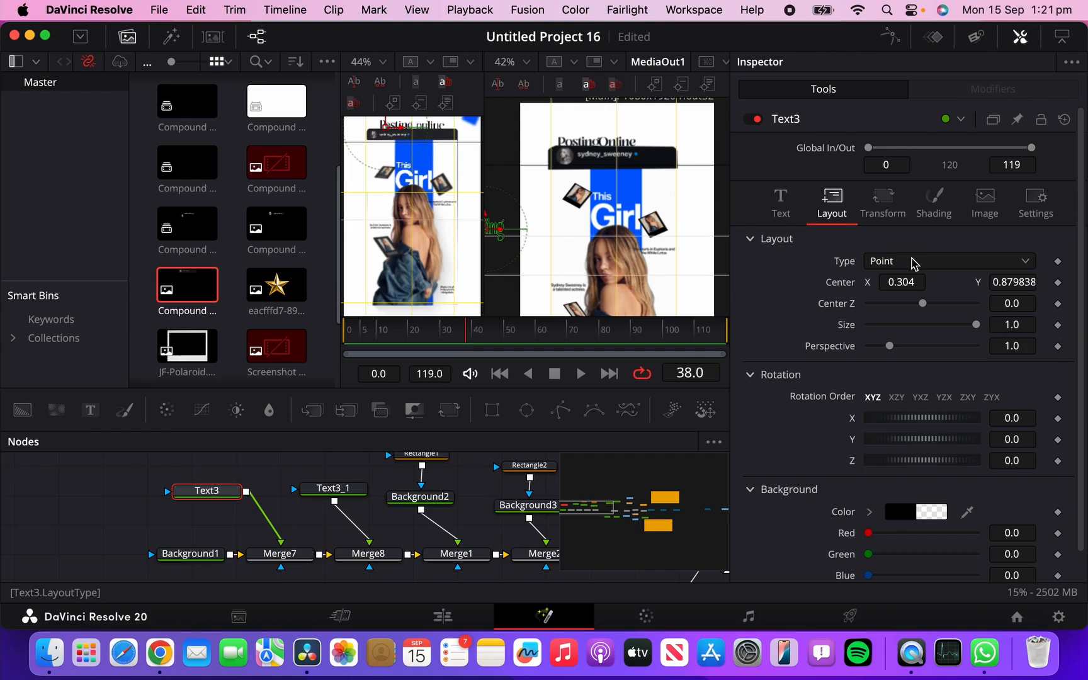
left_click_drag(898, 282, 901, 282)
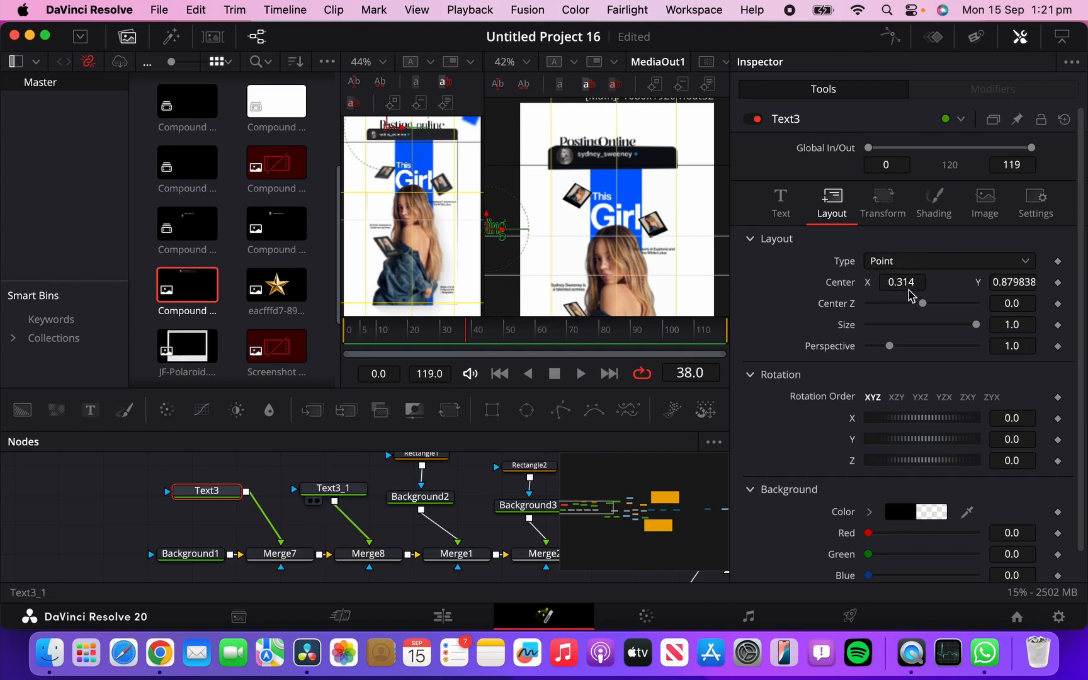
mouse_move(905, 288)
left_mouse_down()
mouse_move(947, 282)
mouse_move(903, 290)
mouse_move(910, 281)
left_mouse_up()
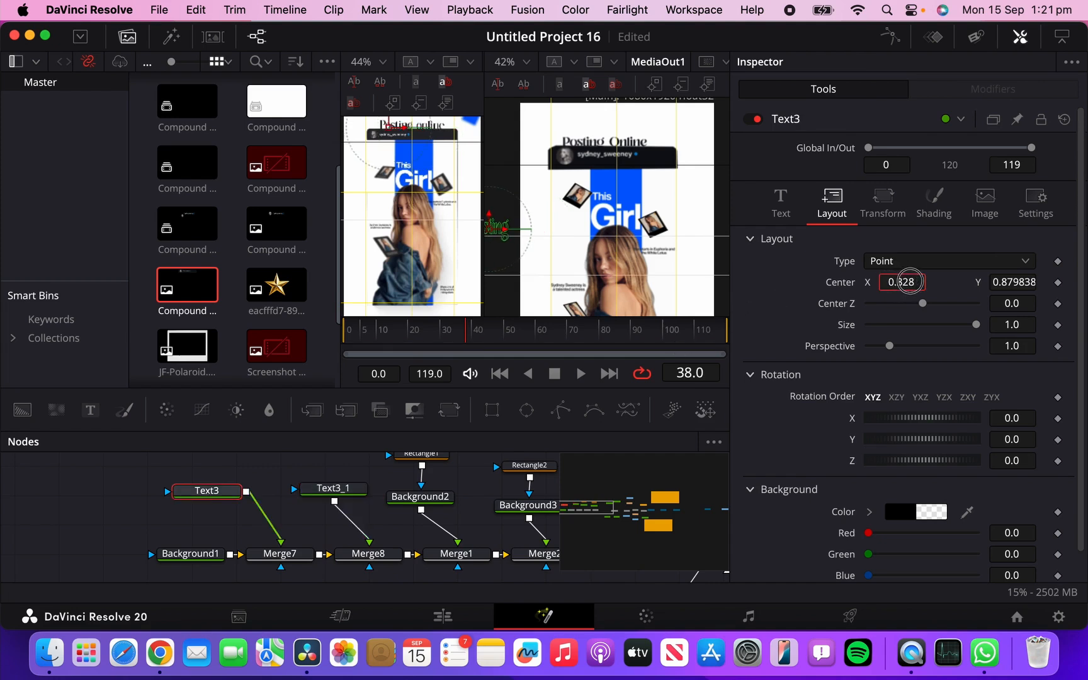
Step: Set the "Posting" text's layout centre Y to 0.878838 and keyframe its centre at frame 31
left_click_drag(1002, 283, 1001, 282)
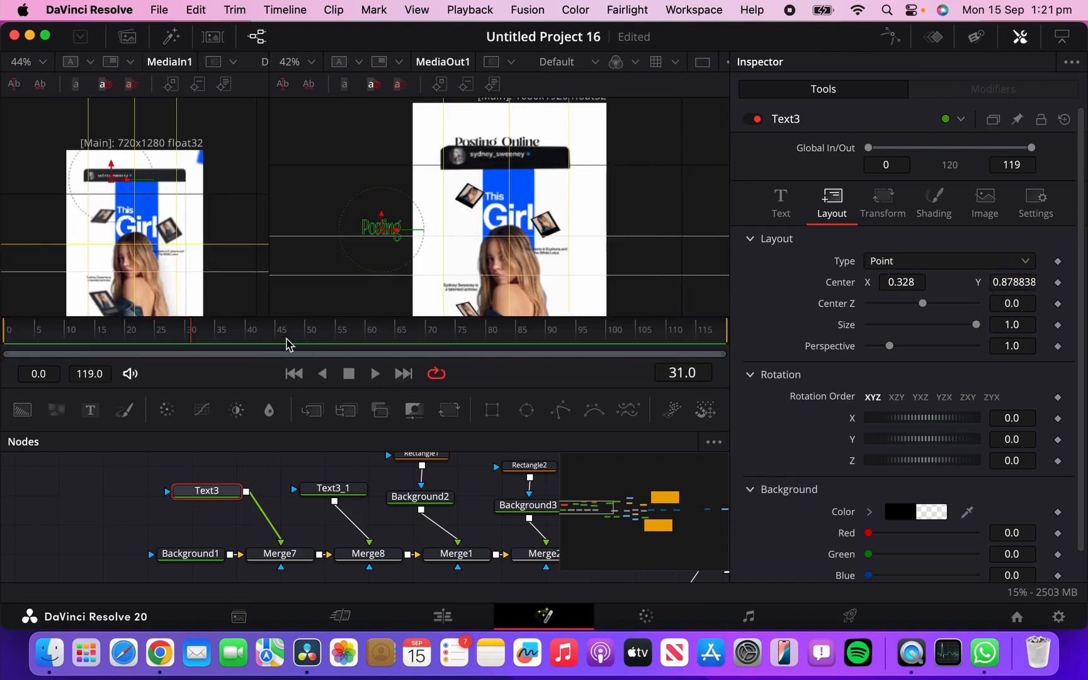
key("Right")
key("Left")
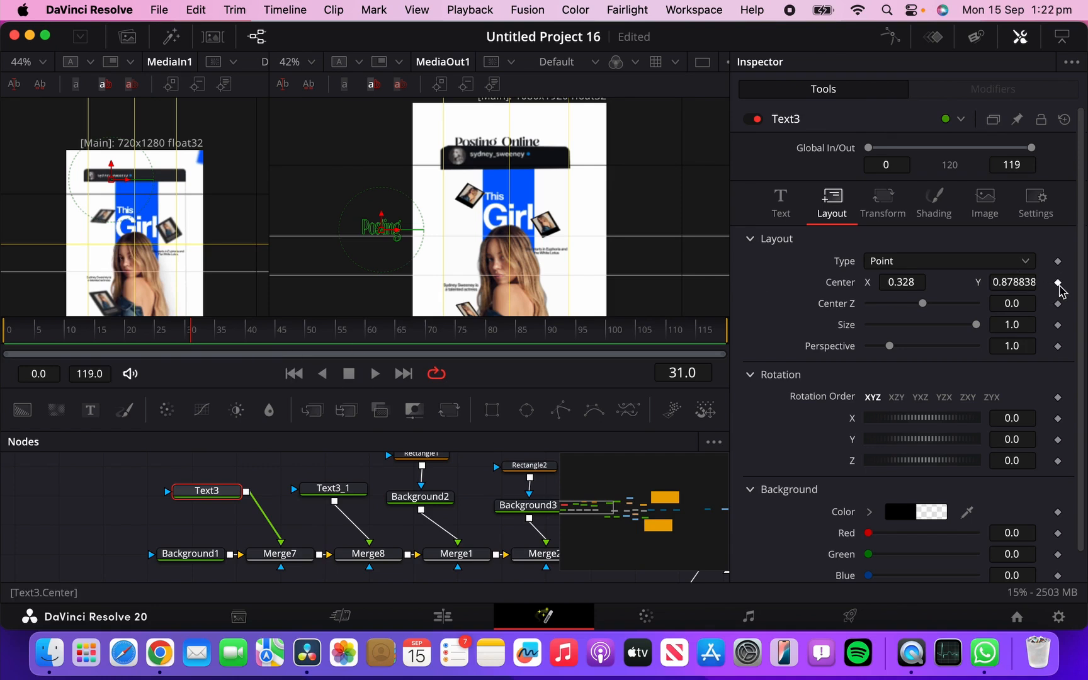
left_click(1059, 282)
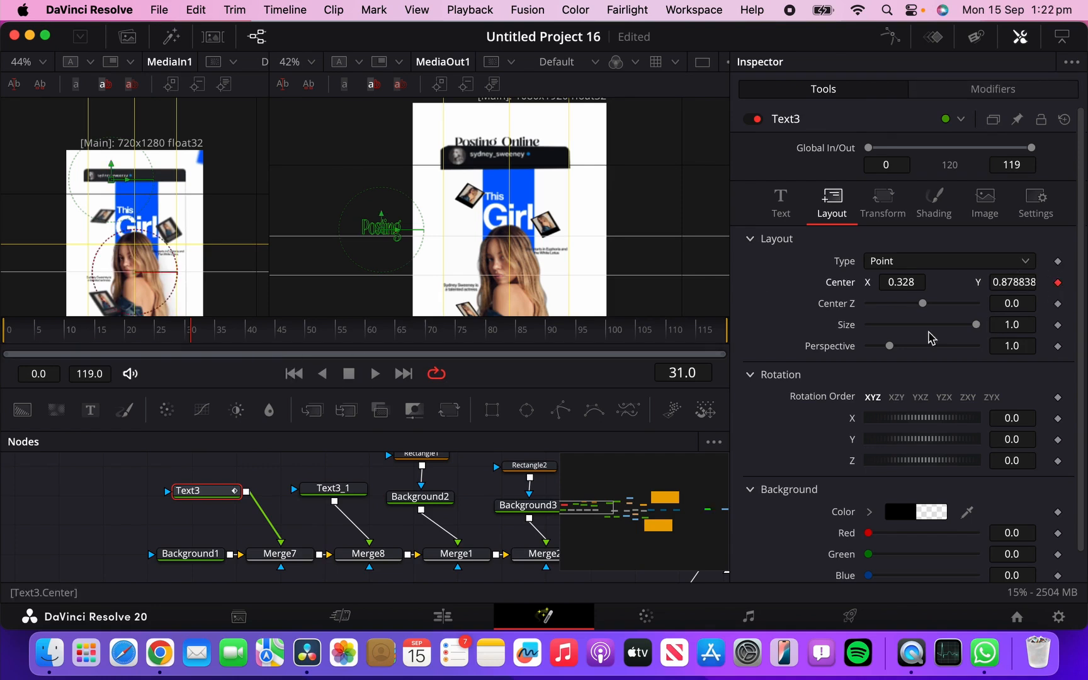
Step: Keyframe the "Posting" text's centre at frame 35, and lower its centre Y to 0.853838 at the frame 31 keyframe
key("Right")
key("Right")
key("Right")
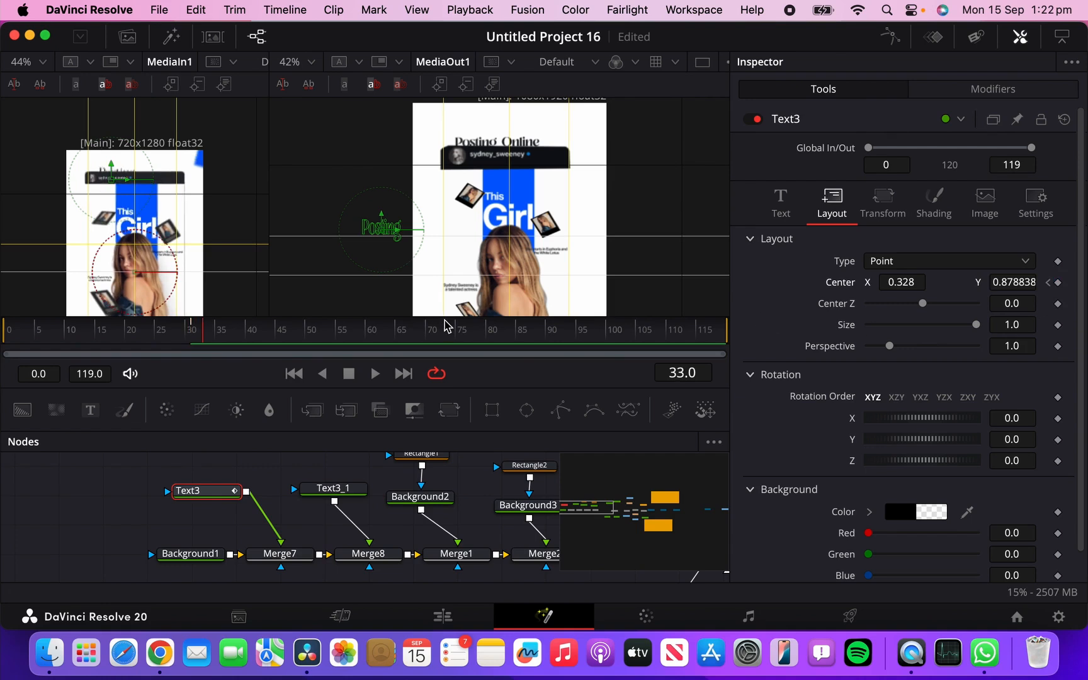
key("Right")
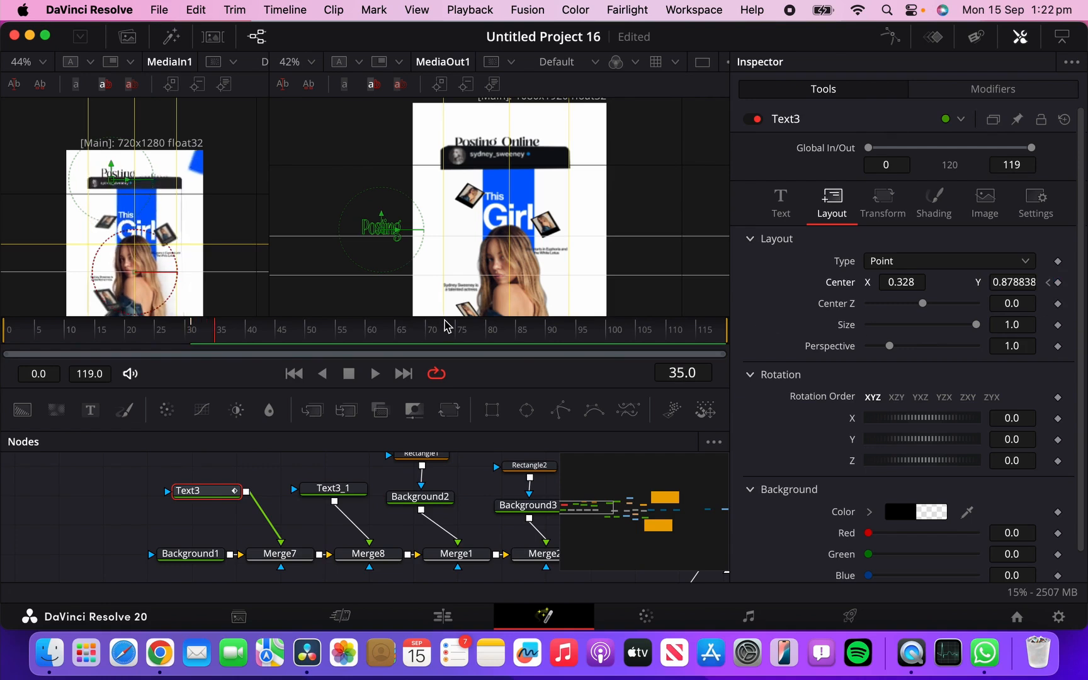
key("Right")
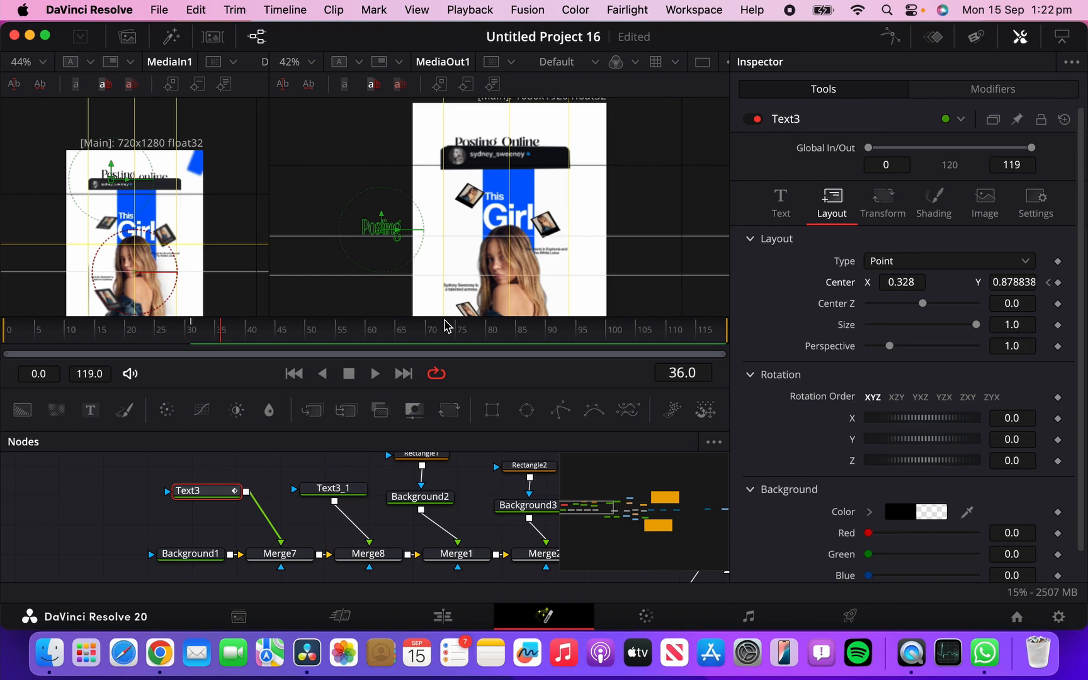
key("Left")
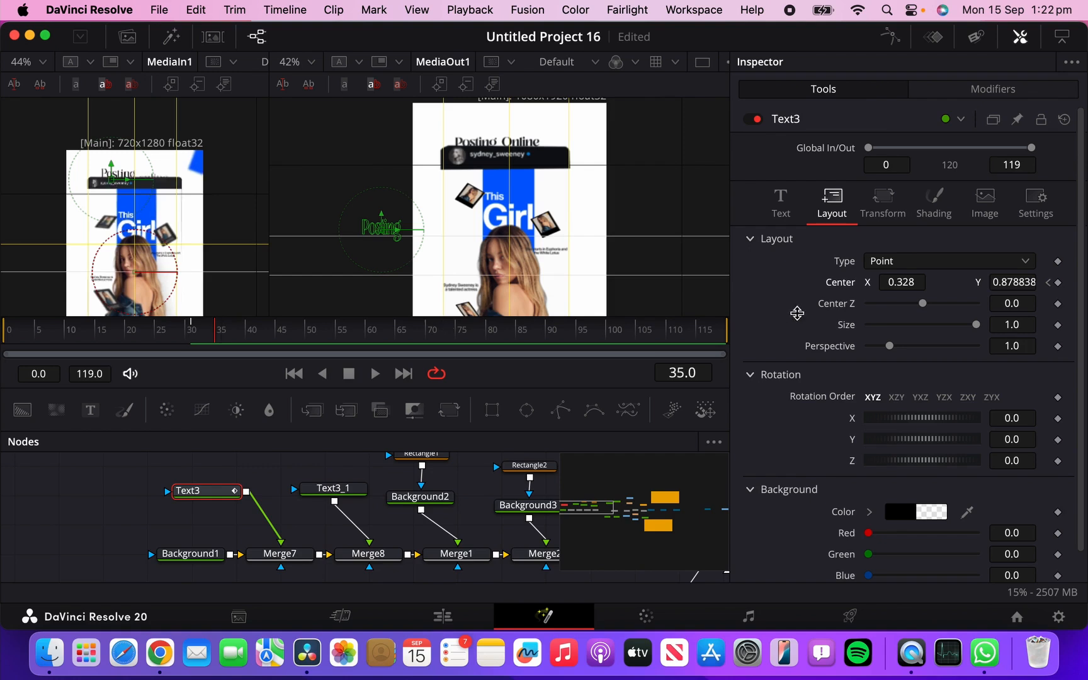
left_click(1048, 282)
left_click(1028, 282)
left_click_drag(1028, 282, 1008, 295)
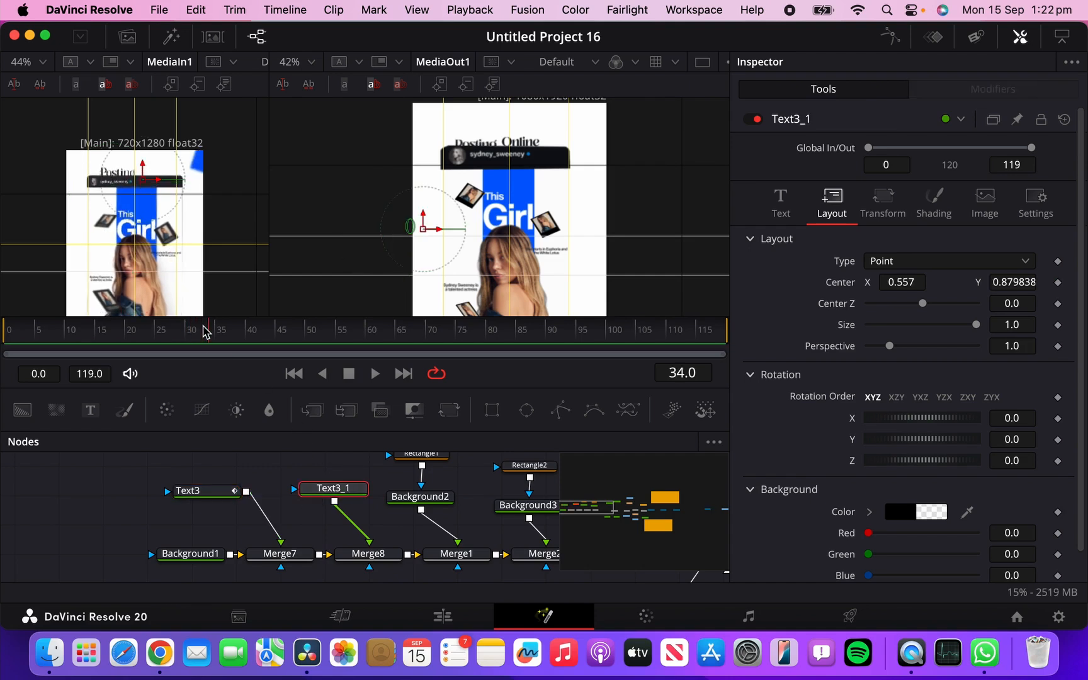
Step: Keyframe the "Online" text's centre at frames 35 and 40, lowering its centre Y to 0.852838 at frame 35
key("Left")
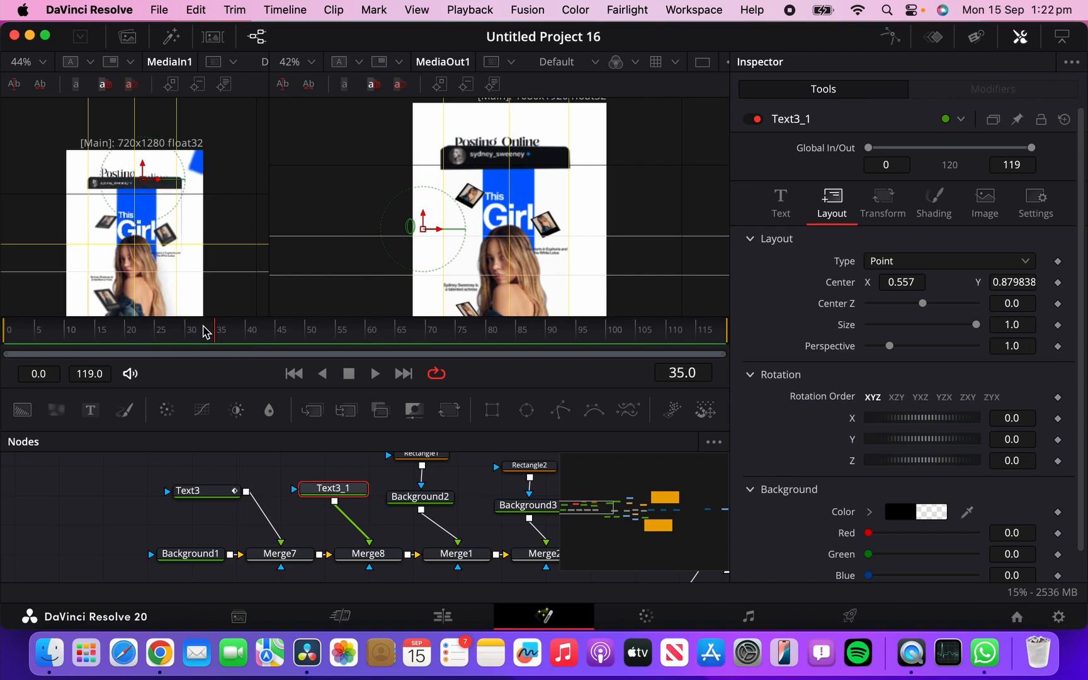
left_click(1058, 282)
key("Right")
key("Right")
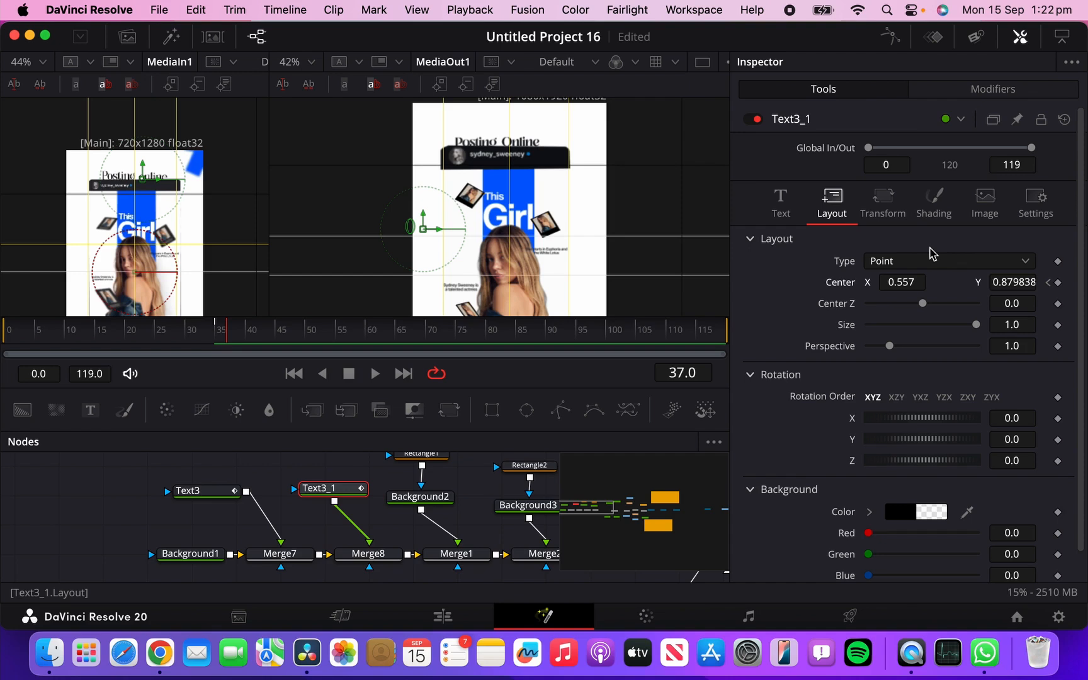
key("Right")
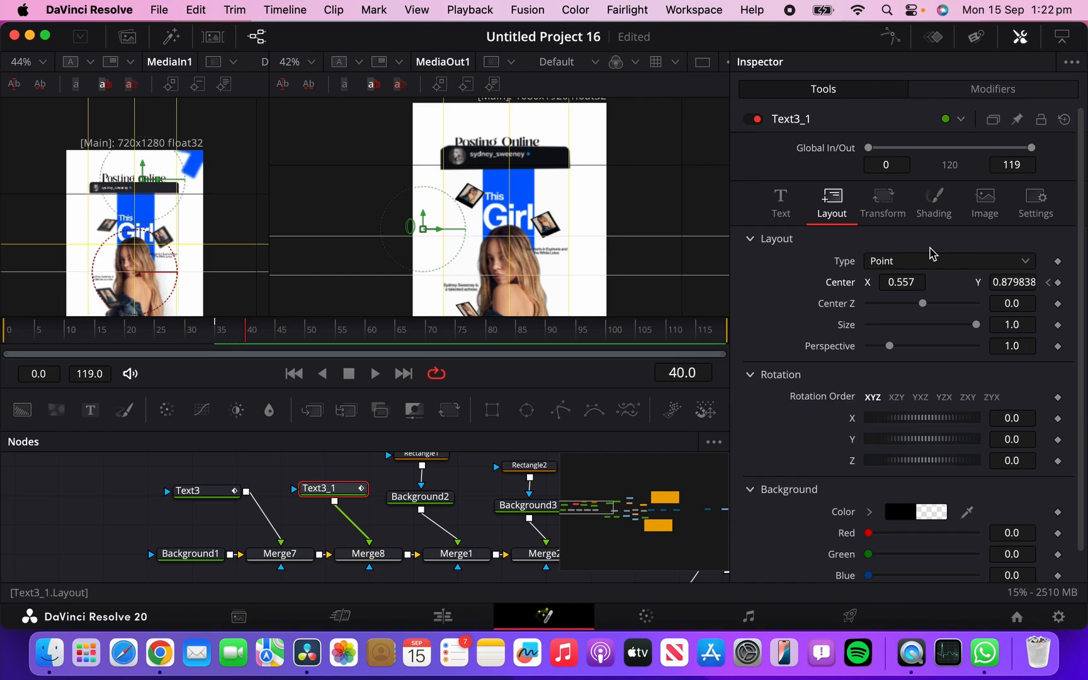
left_click(1058, 282)
left_click(1048, 282)
left_click_drag(1027, 282, 1006, 305)
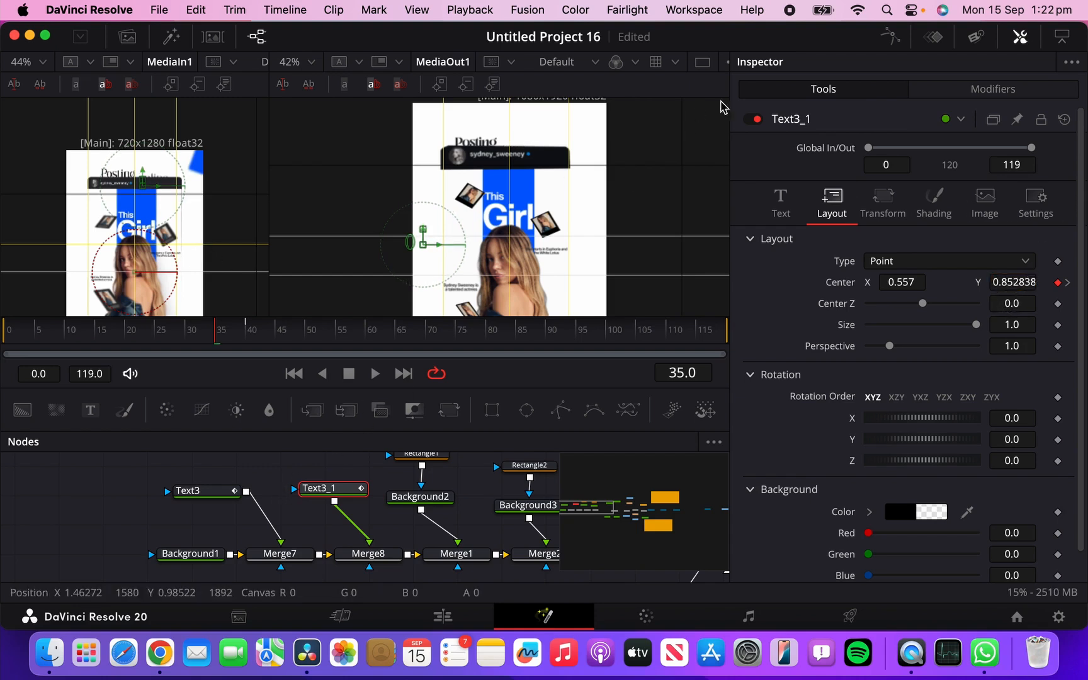
Step: Smooth the "Online" text's Layout Center displacement curve between its two keyframes in the spline editor
left_click(886, 38)
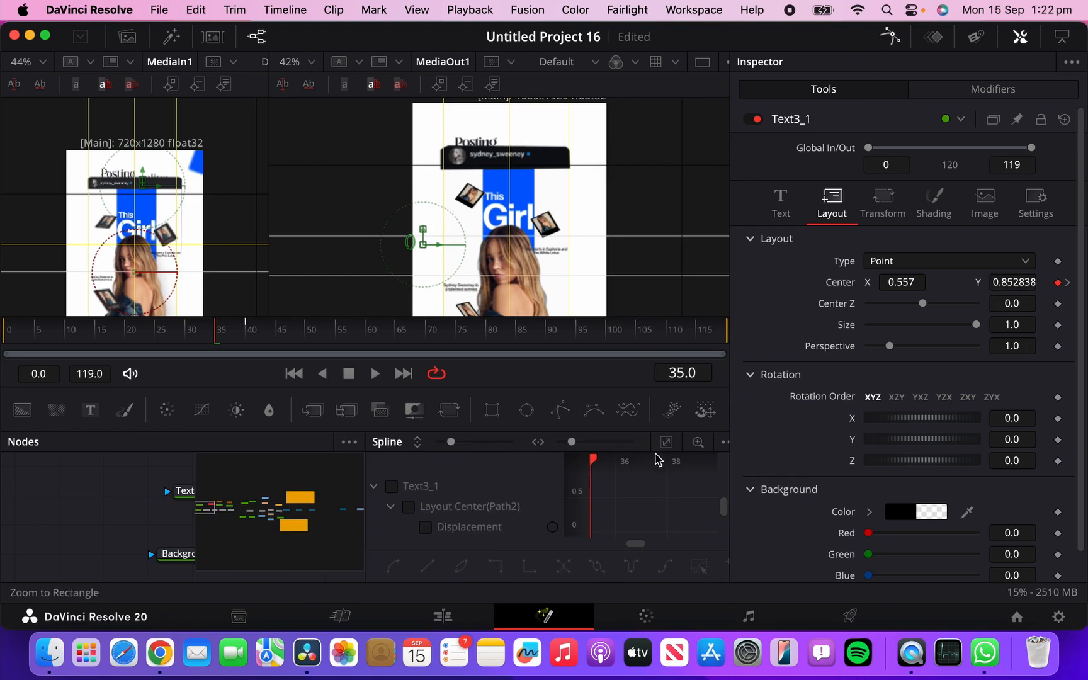
left_click(391, 485)
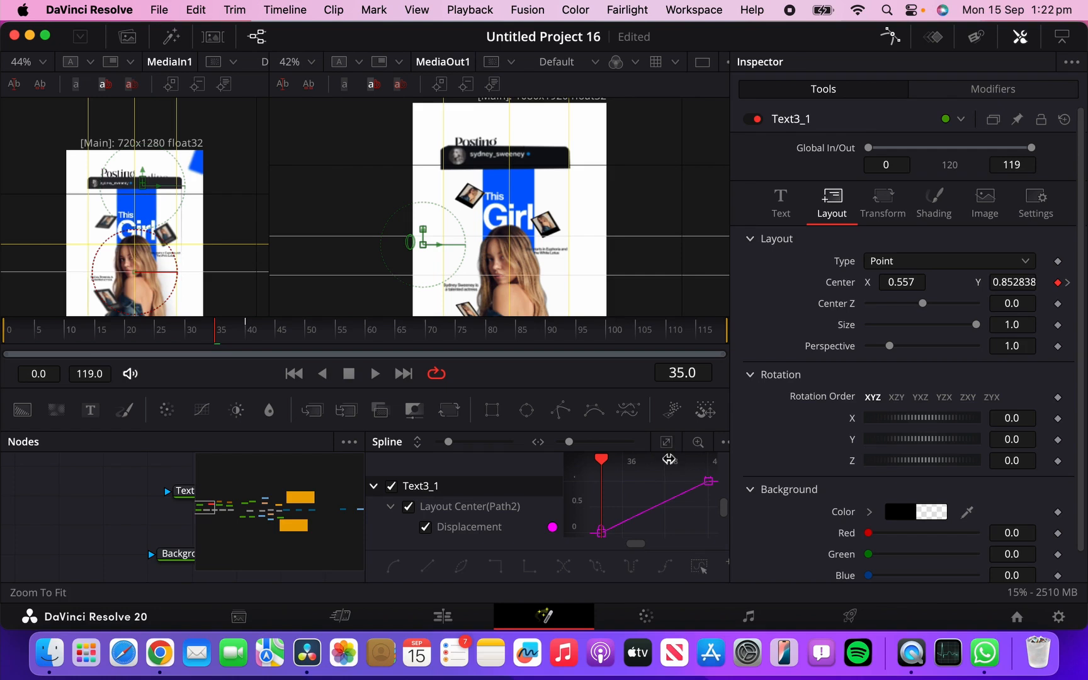
left_click(702, 568)
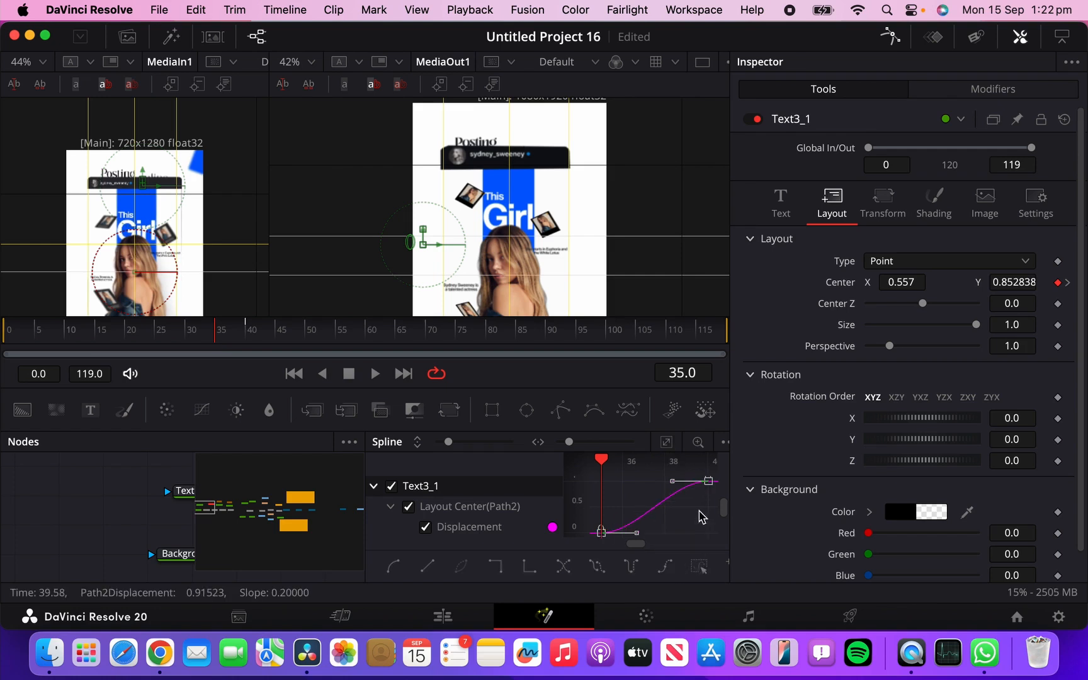
left_click(890, 36)
Step: Smooth the Layout Center displacement curve of the "Posting" text (Text3) in the spline editor
left_click(217, 494)
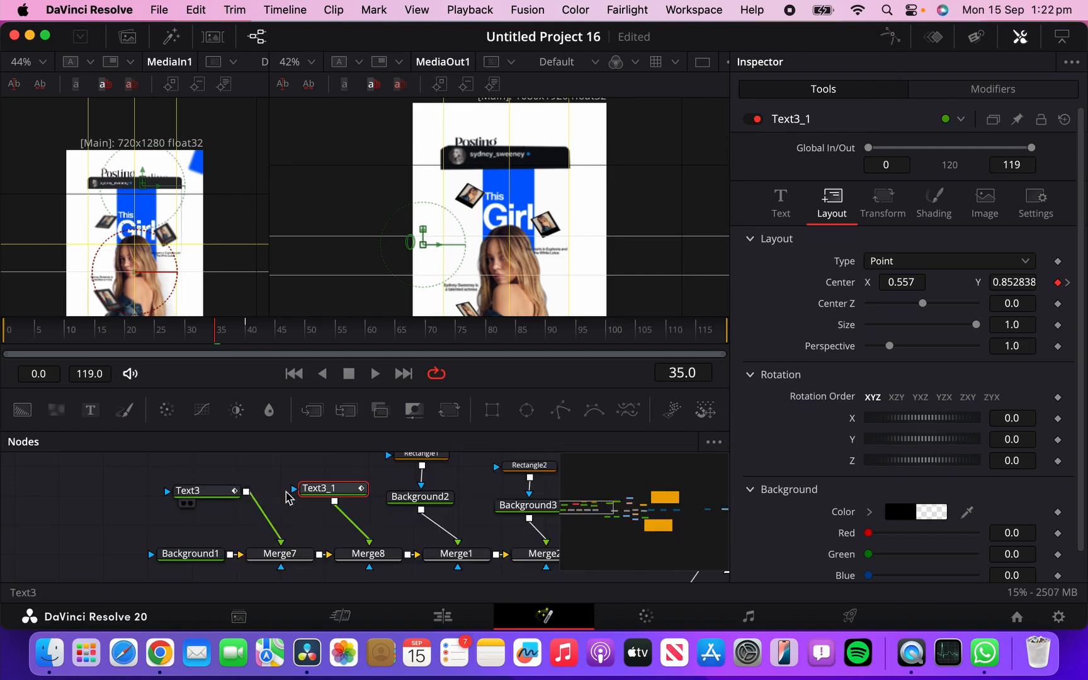
left_click(900, 40)
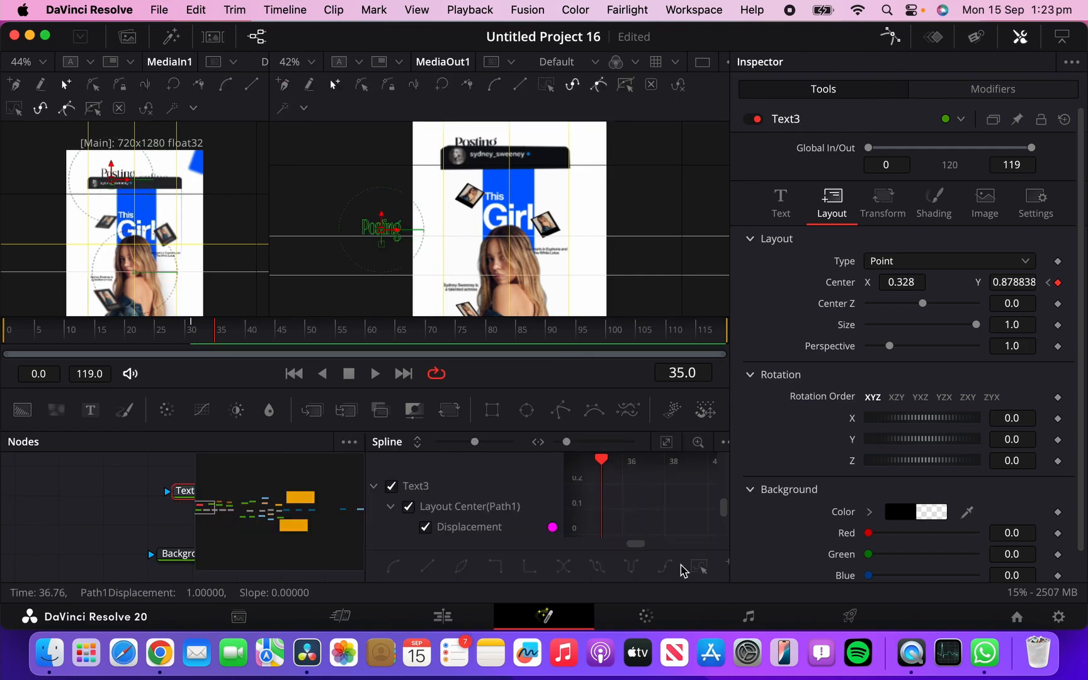
left_click(666, 441)
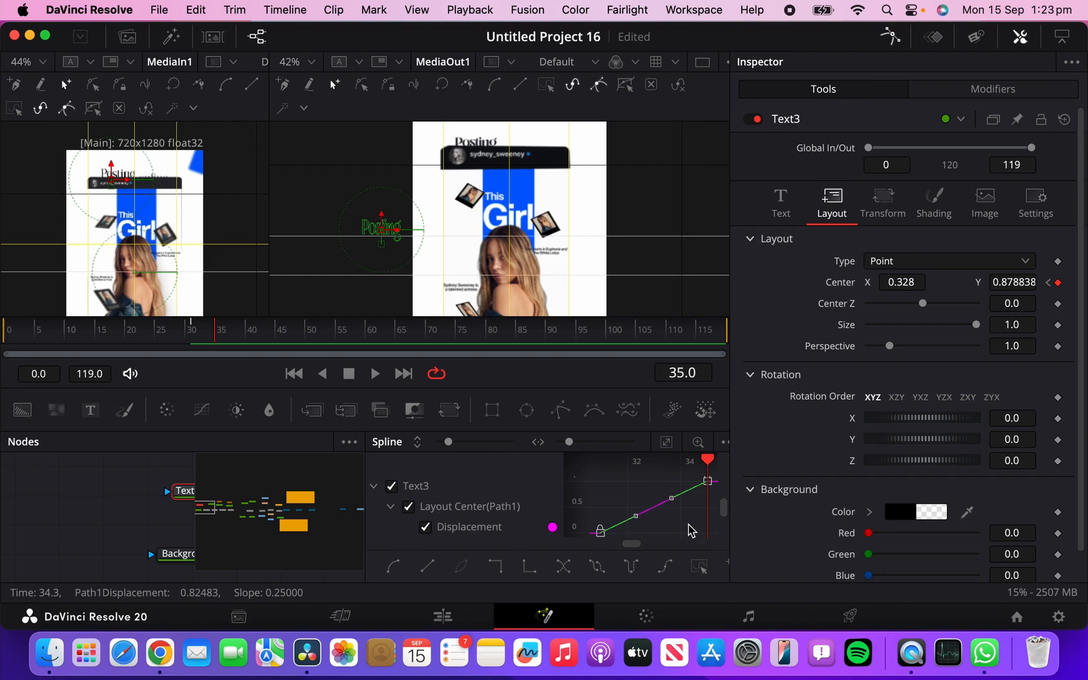
left_click(891, 36)
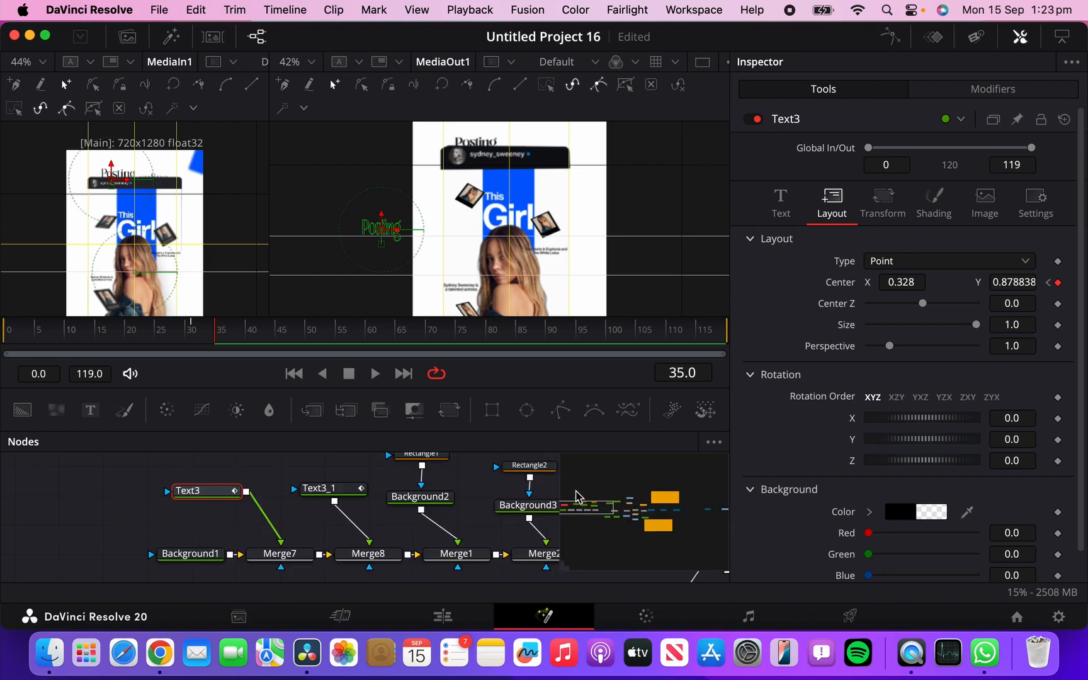
Step: Keyframe the "This" text's (Text1) layout centre at frames 0 and 6, lowering its centre Y to 0.683561 at frame 0
left_click_drag(579, 512, 600, 512)
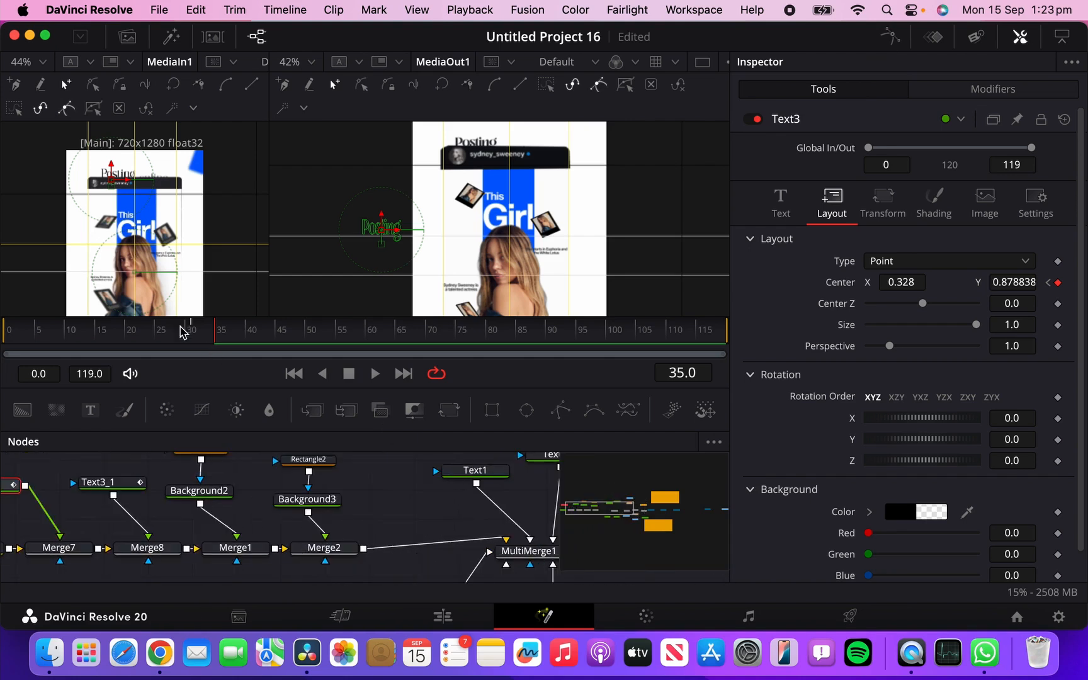
left_click_drag(131, 336, 5, 335)
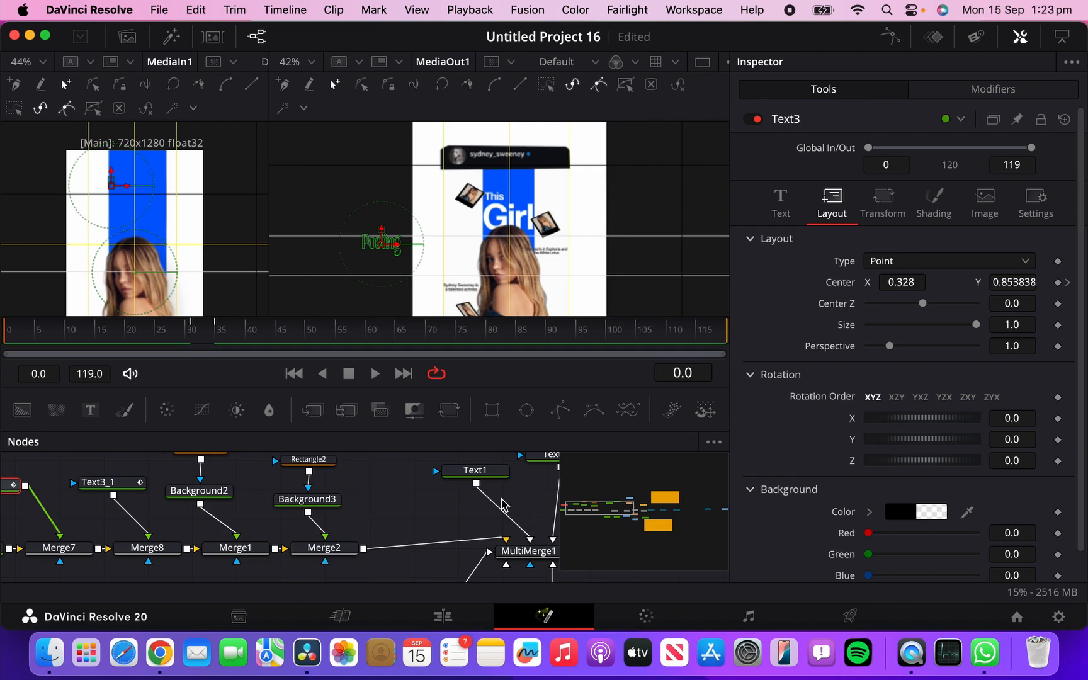
scroll(502, 499, "up", 1)
left_click(474, 484)
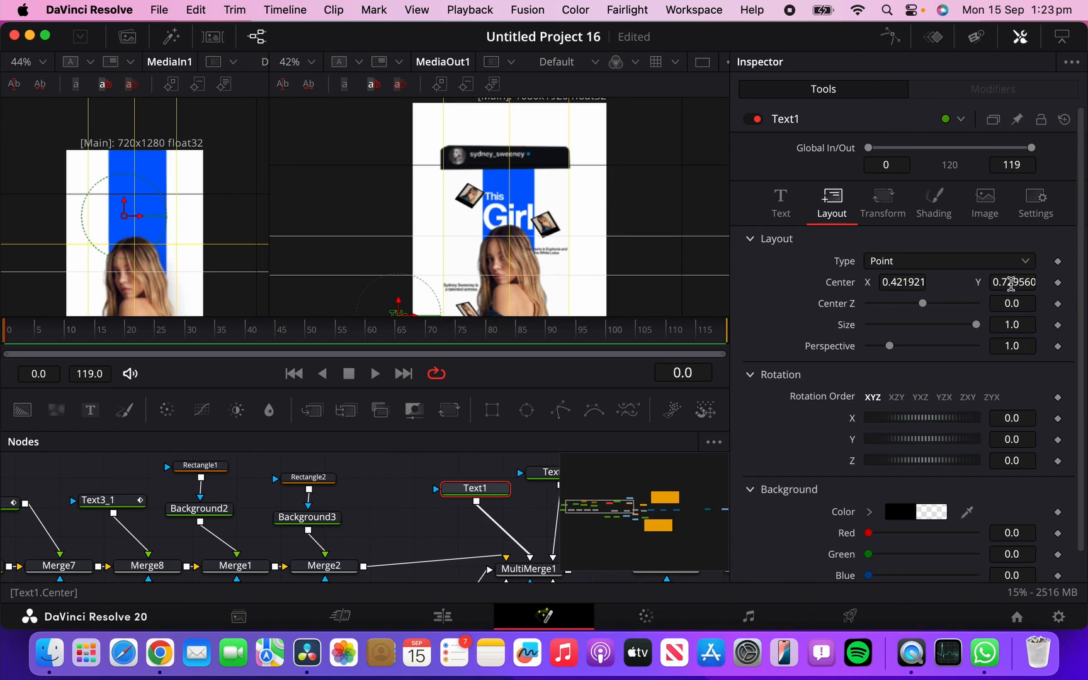
left_click(1057, 283)
key("space")
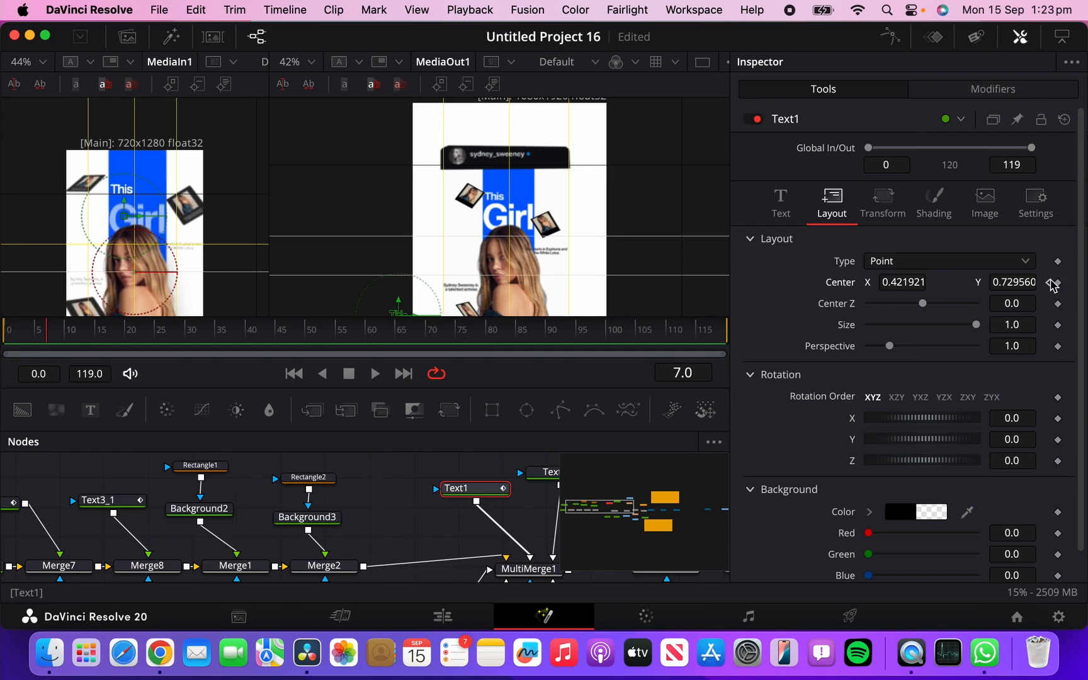
key("Left")
left_click(1057, 283)
key("Home")
left_click_drag(1027, 282, 987, 321)
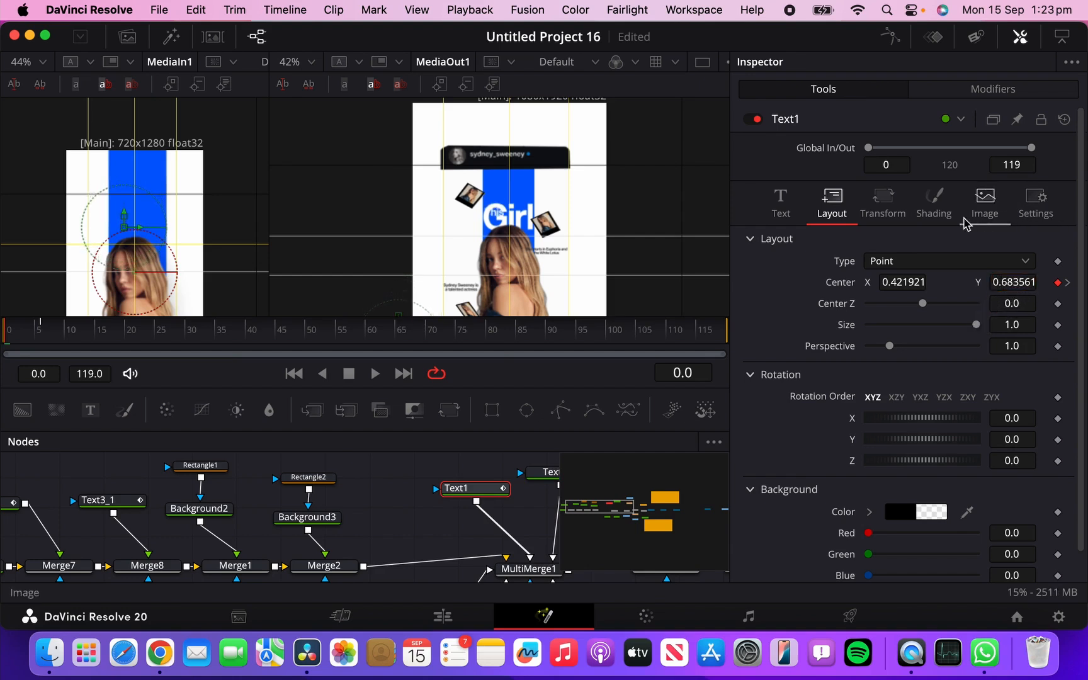
Step: Fade in the "This" text by keyframing its shading opacity at 0.0 on frame 0 and 1.0 on frame 6
left_click(944, 222)
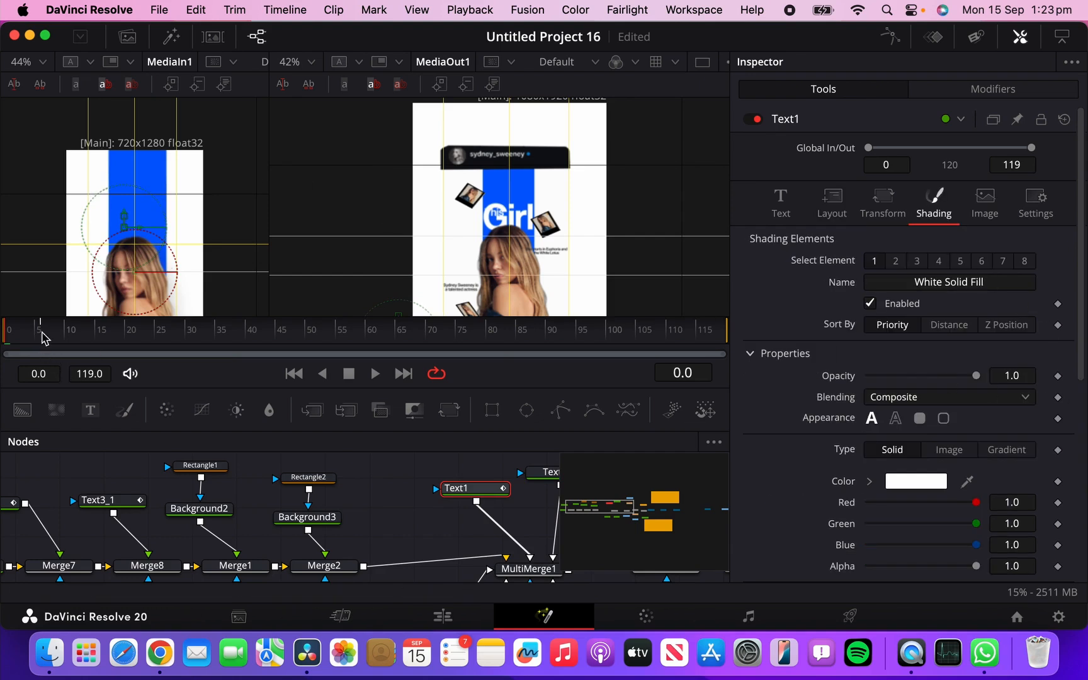
left_click(1057, 376)
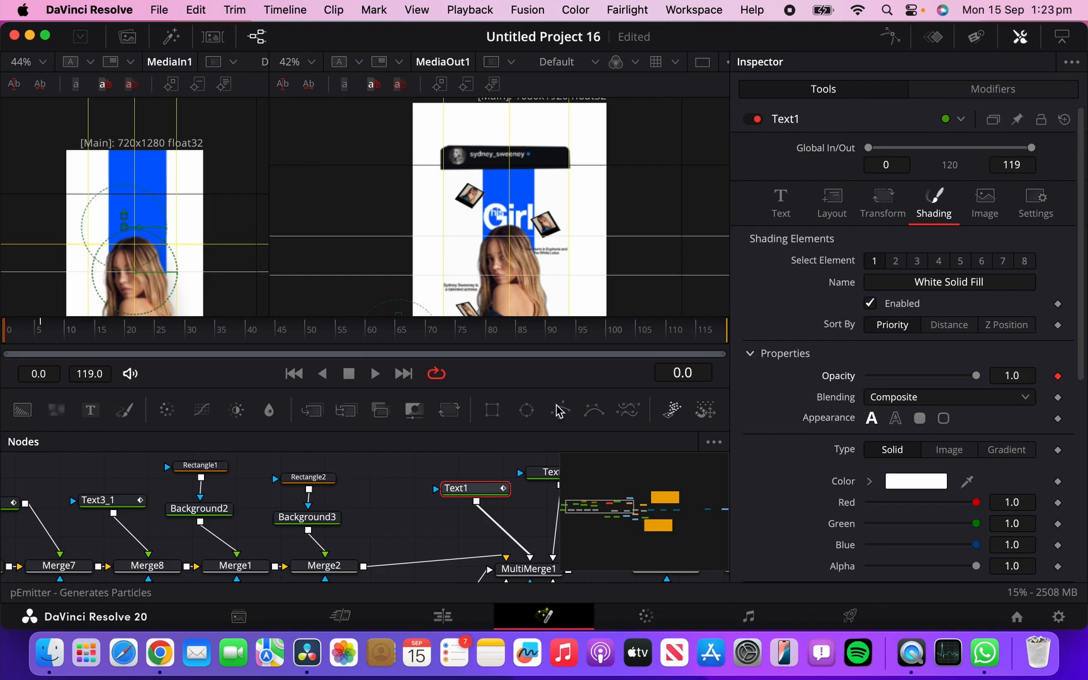
left_click(45, 331)
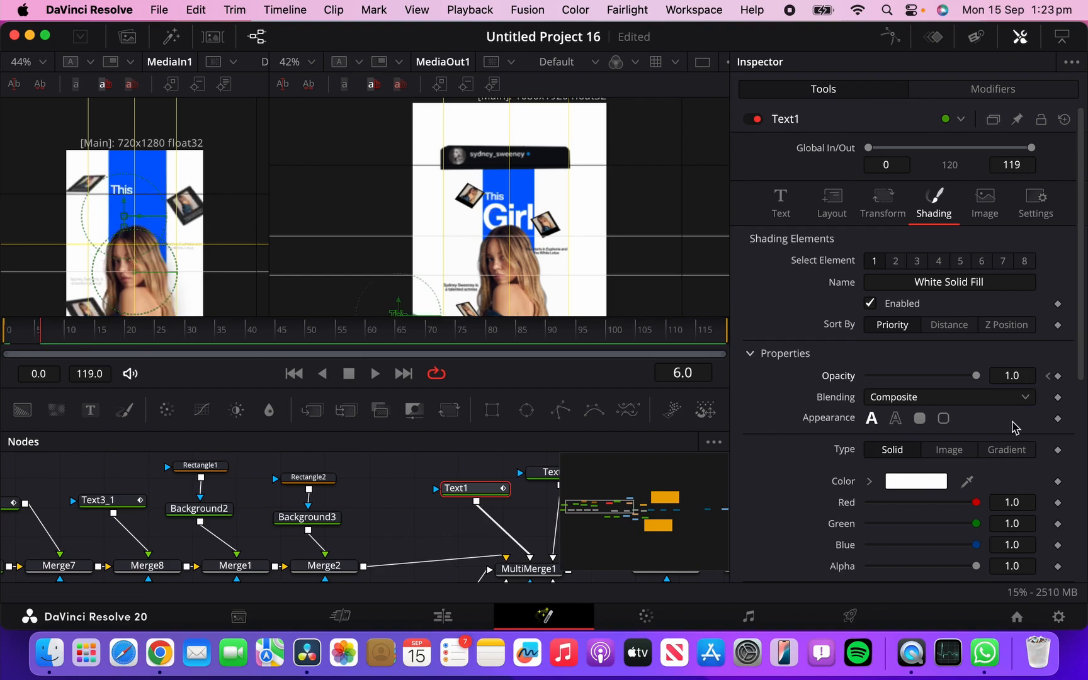
left_click(1057, 376)
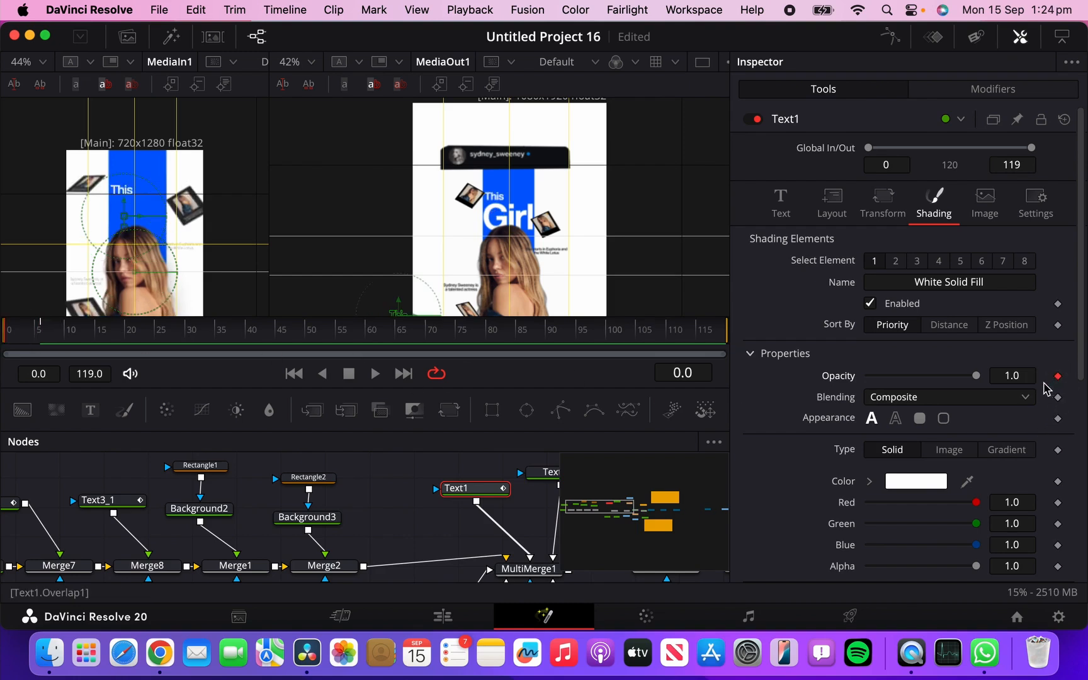
left_click(1048, 376)
left_click_drag(967, 378, 742, 407)
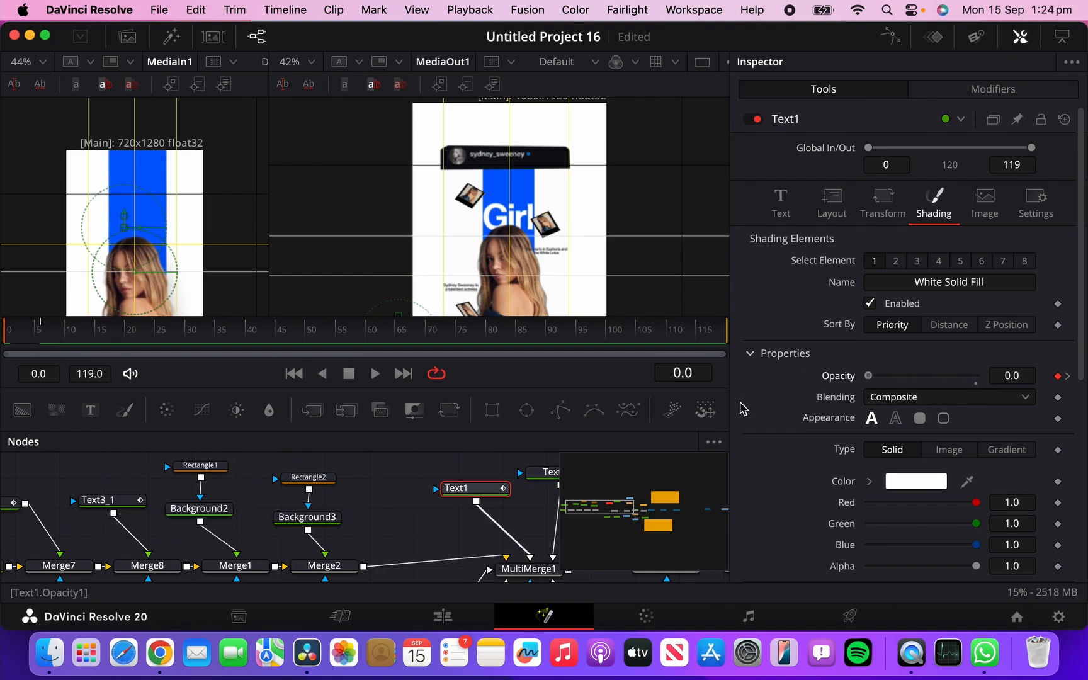
Step: Keyframe the layout centre of the "Girl" text (Text1_1) at frames 6 and 13, and return to frame 6
left_click_drag(25, 335, 49, 340)
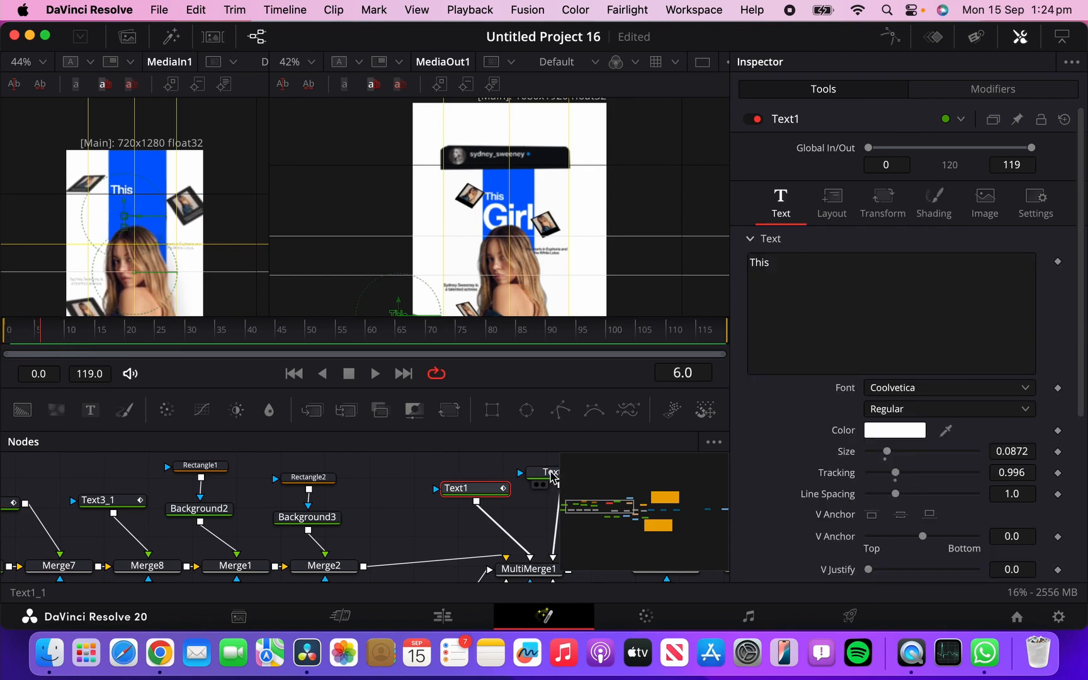
left_click(552, 477)
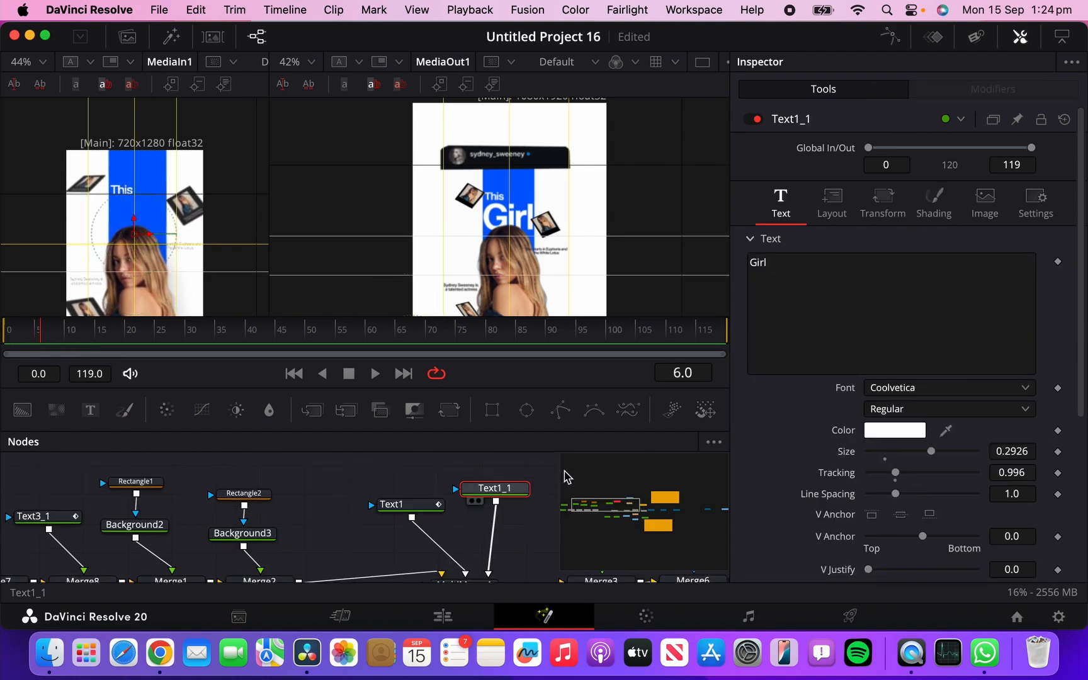
left_click(834, 207)
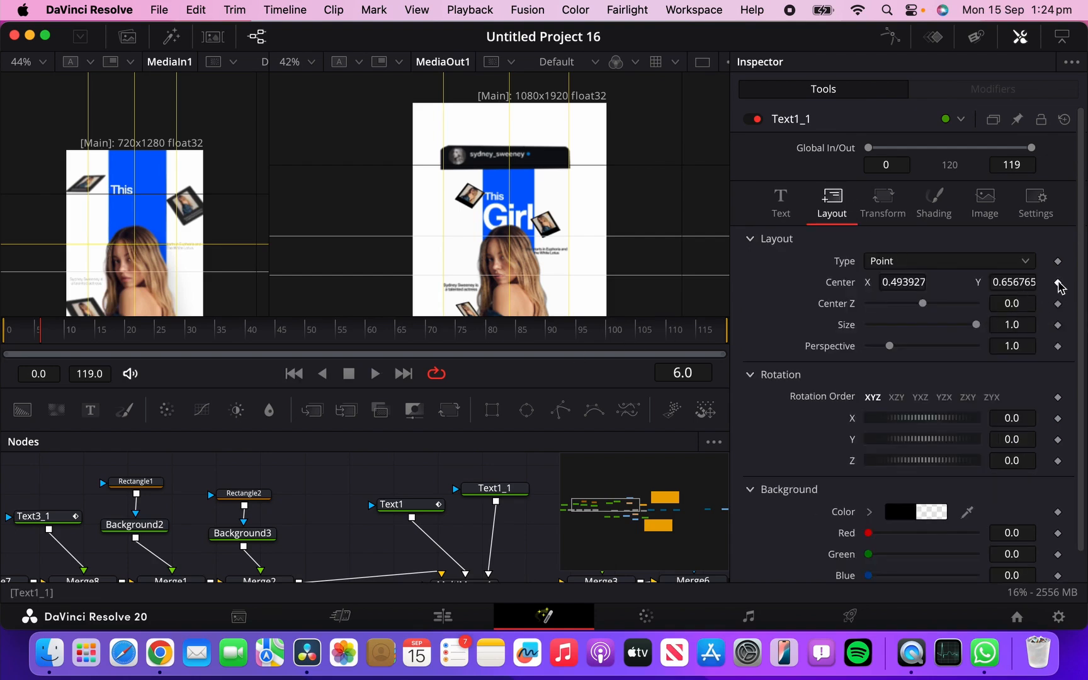
left_click(1058, 283)
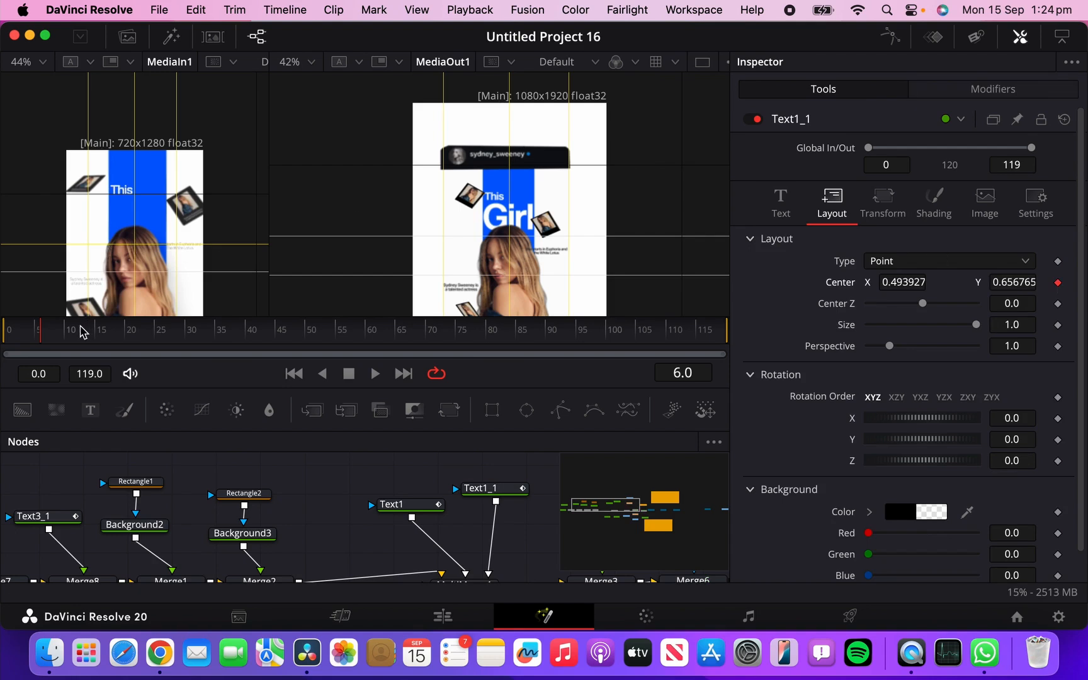
left_click_drag(61, 333, 90, 334)
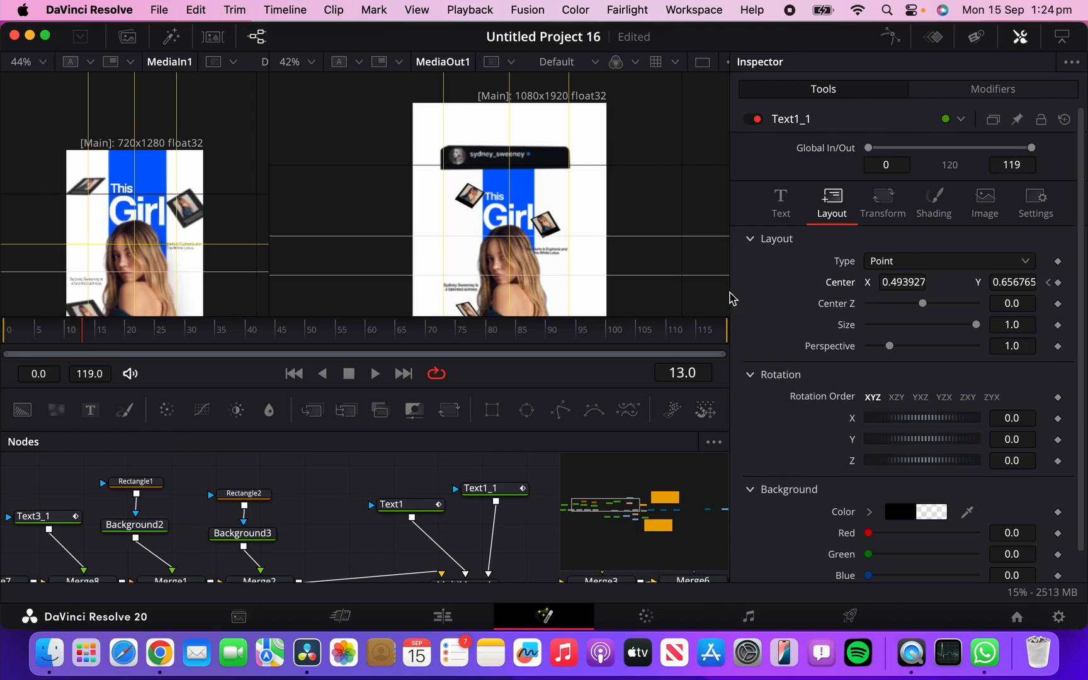
left_click(1058, 282)
left_click(1050, 283)
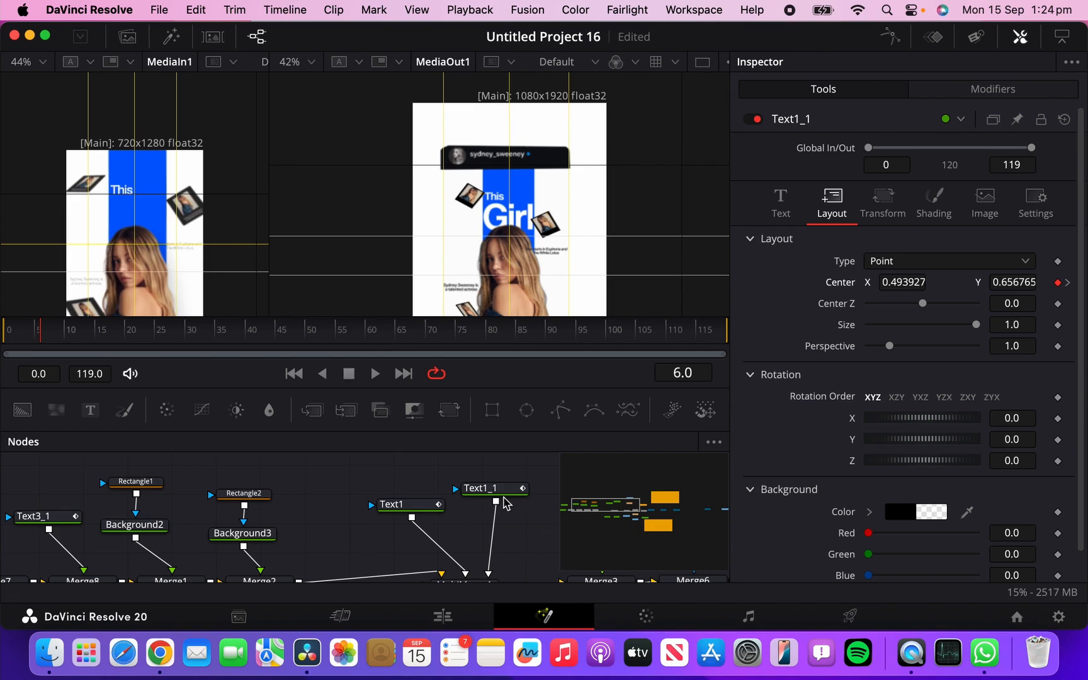
Step: Lower the "Girl" text's layout centre Y at frame 6 to about 0.6, so it starts below its final position
left_click(492, 490)
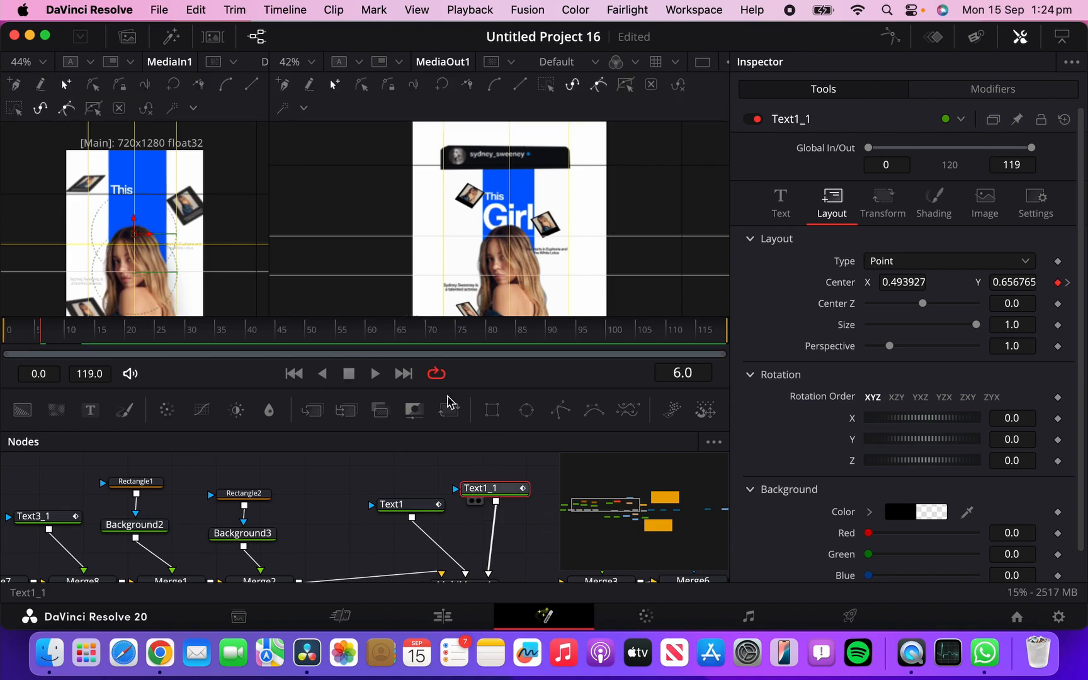
mouse_move(57, 338)
left_mouse_down()
mouse_move(71, 331)
mouse_move(45, 340)
left_mouse_up()
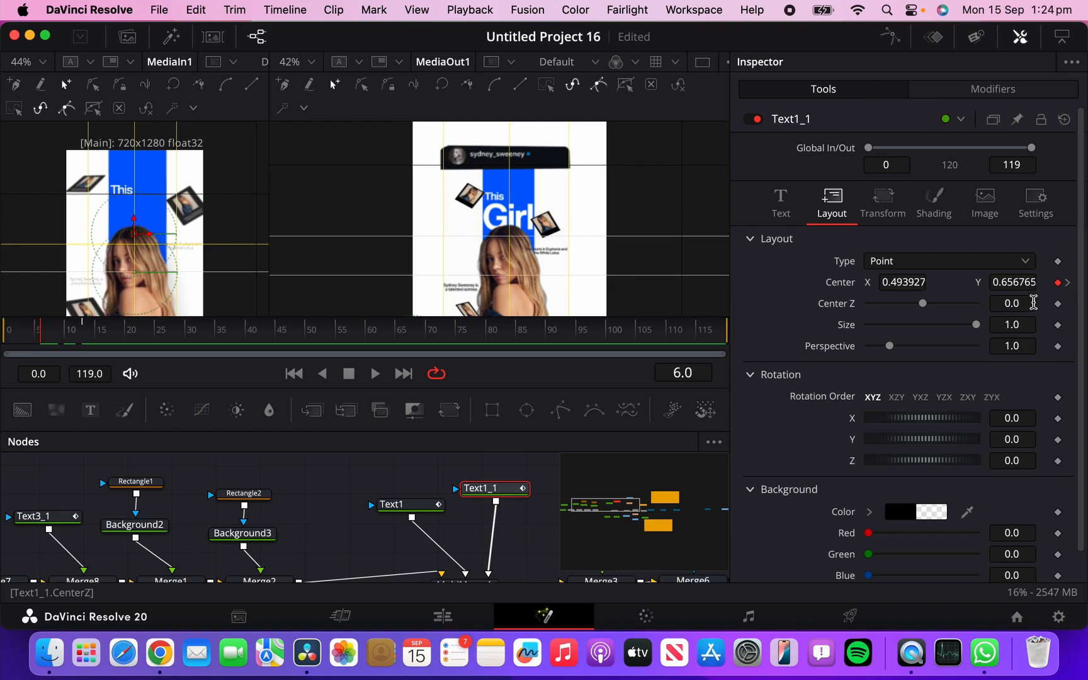
left_click_drag(1024, 285, 955, 345)
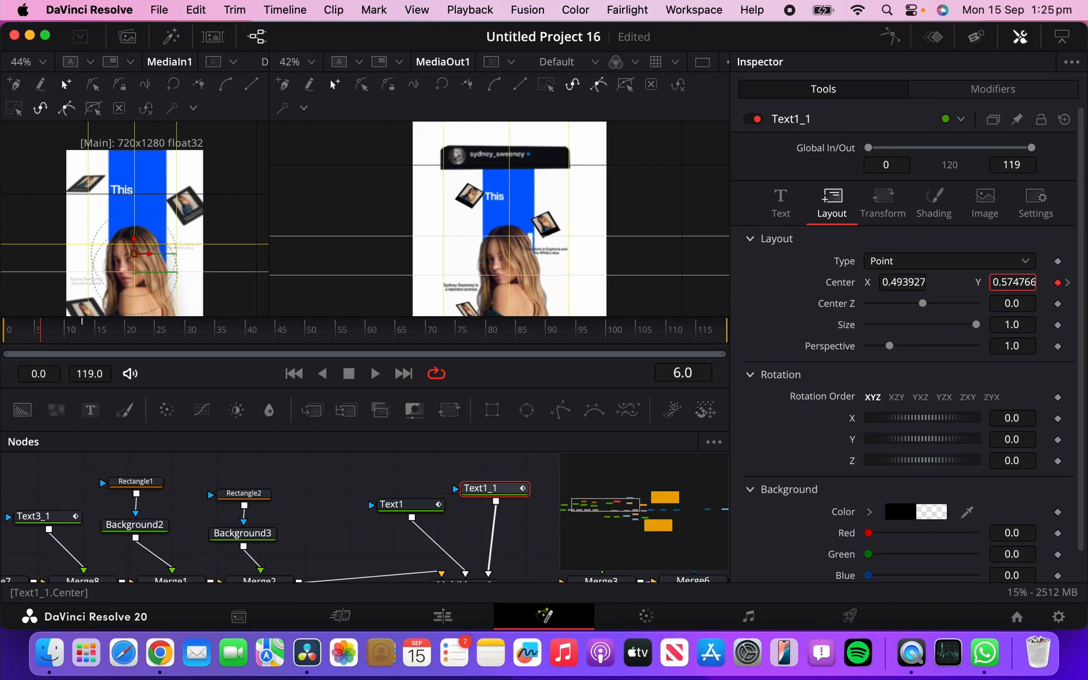
left_click(53, 335)
mouse_move(53, 335)
left_mouse_down()
mouse_move(43, 336)
mouse_move(66, 336)
mouse_move(43, 335)
left_mouse_up()
left_click_drag(1012, 282, 1036, 282)
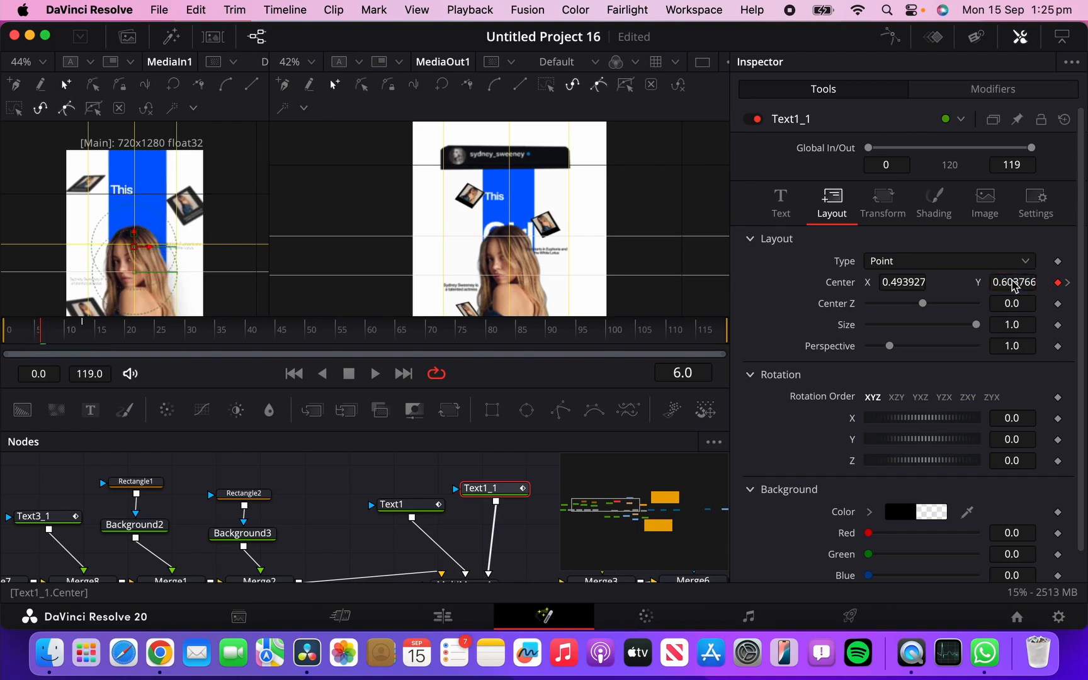
Step: Fade in the "Girl" text by keyframing its shading opacity at 0.0 on frame 6 and 1.0 on frame 13
left_click(933, 202)
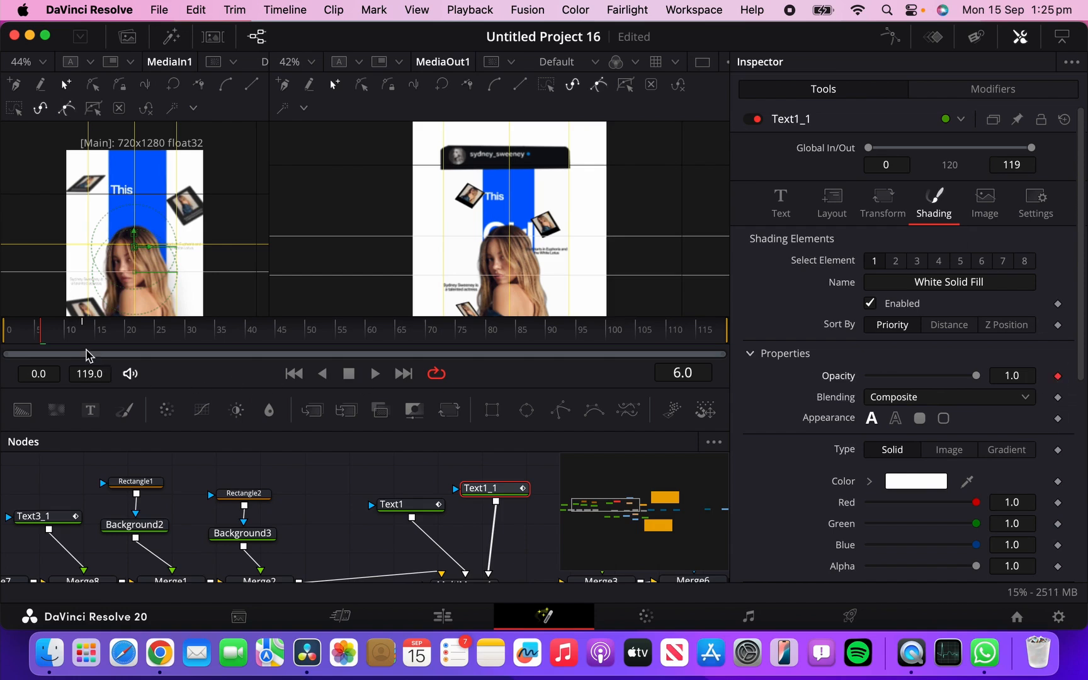
left_click(82, 332)
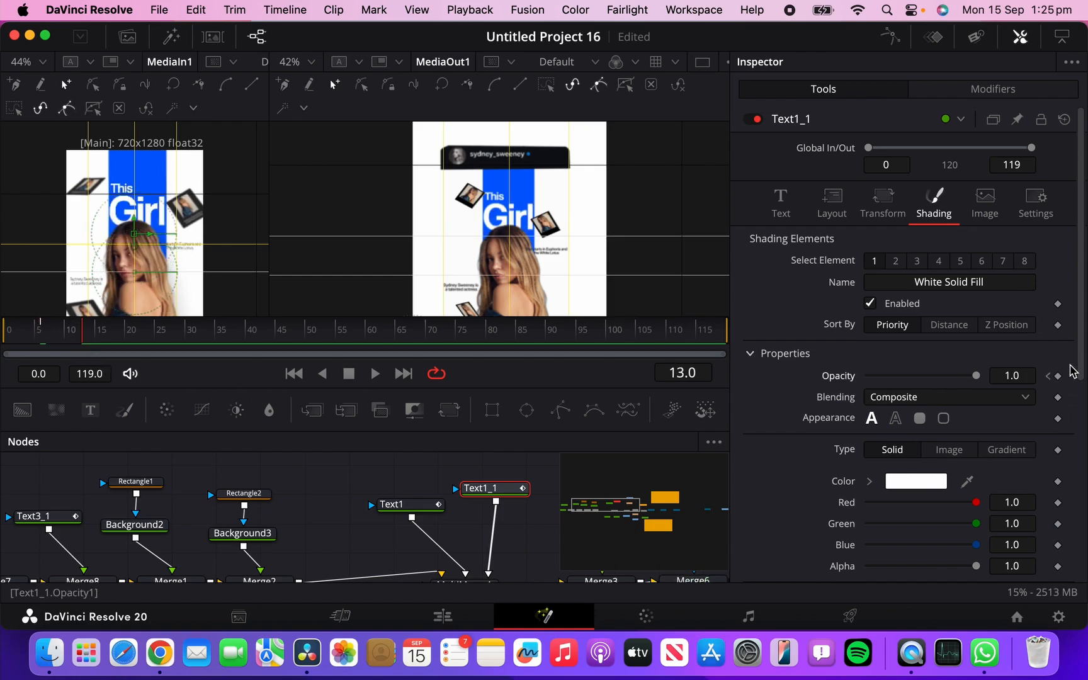
left_click(1057, 377)
left_click(1049, 376)
left_click_drag(976, 376, 871, 376)
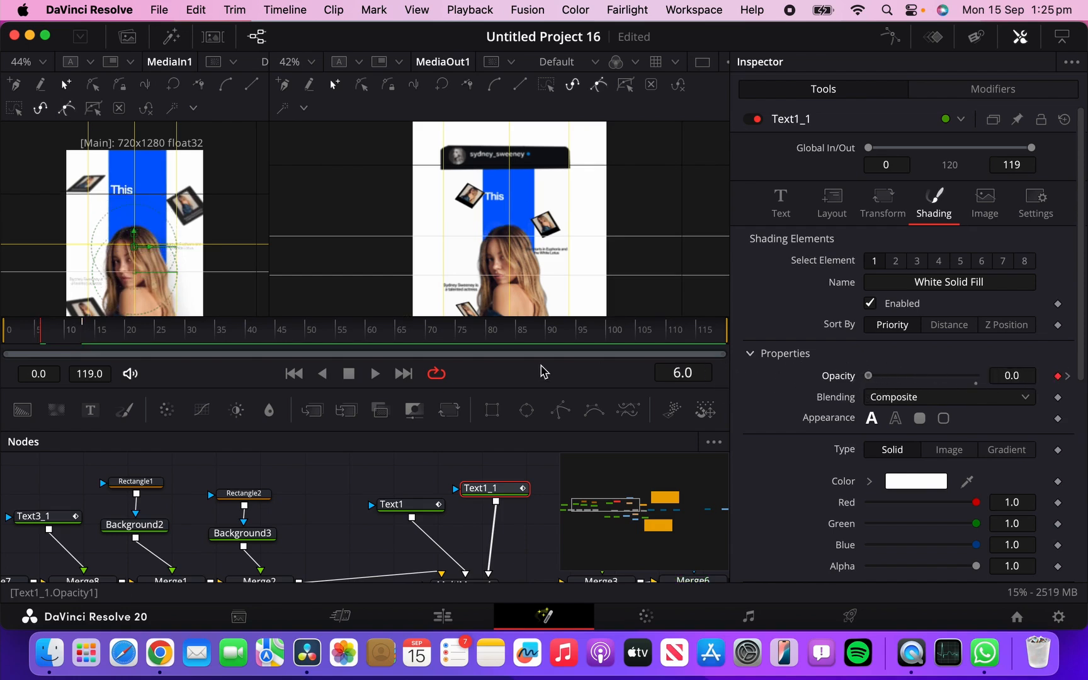
left_click(29, 332)
left_click_drag(50, 340, 64, 336)
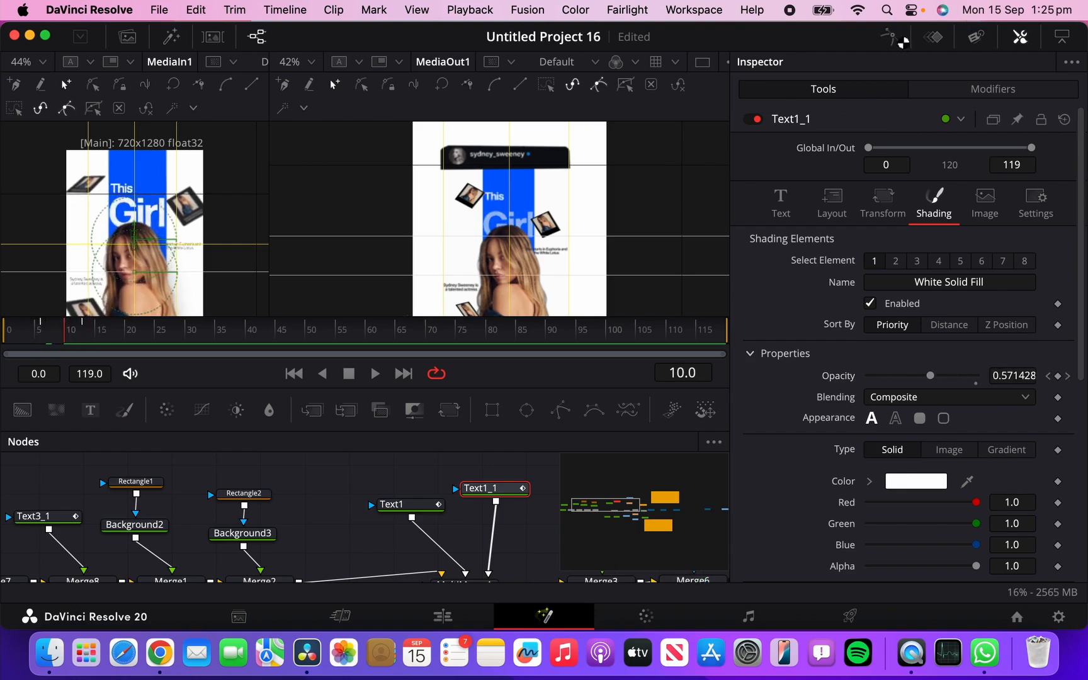
Step: Open the spline editor and bring up the curve options for the "Girl" text's Layout Center displacement
left_click(901, 43)
right_click(667, 496)
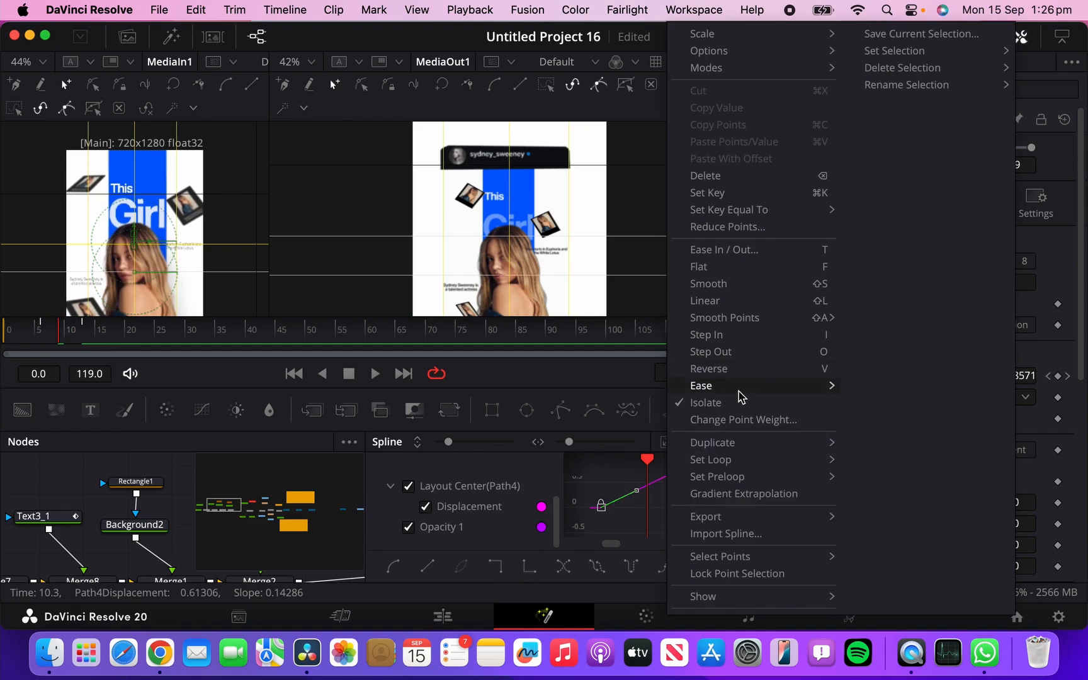
Step: Apply Out Cubic easing to the selected Text1_1 spline keyframes, scrub to about frame 12 to check it, and close the spline editor
mouse_move(741, 389)
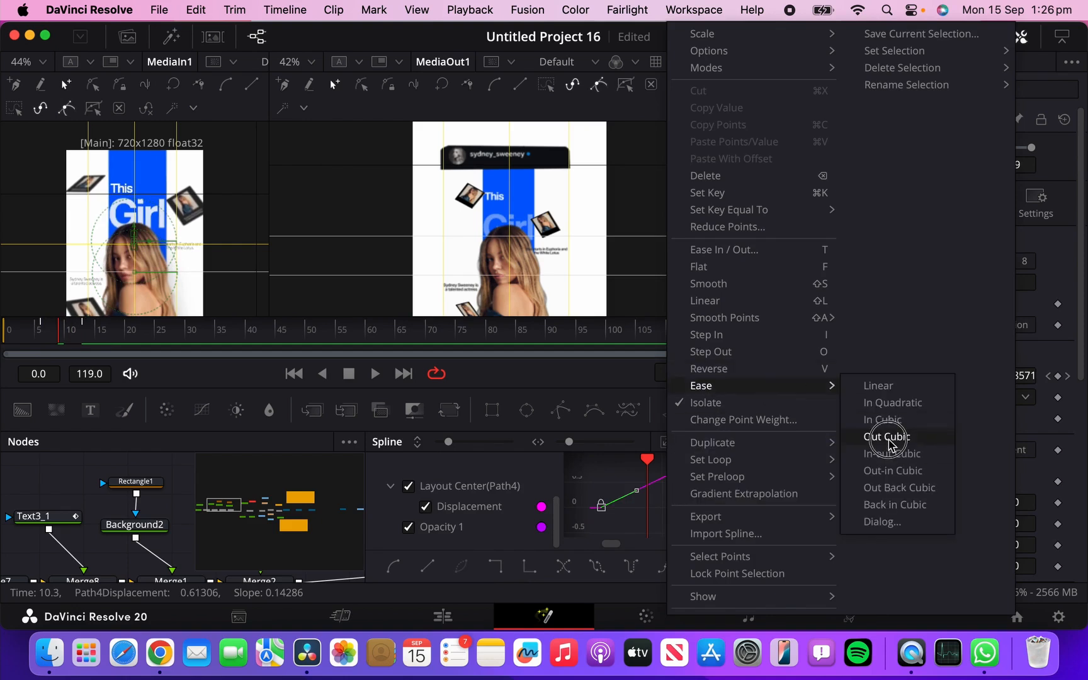
left_click(887, 441)
left_click_drag(59, 338, 80, 334)
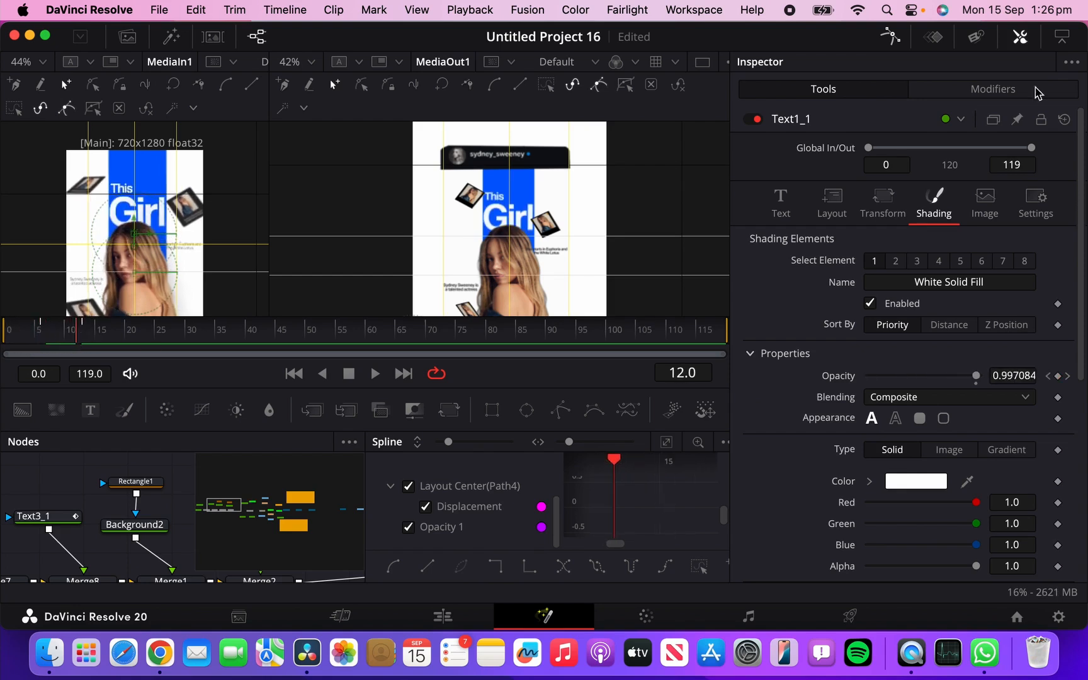
left_click(891, 38)
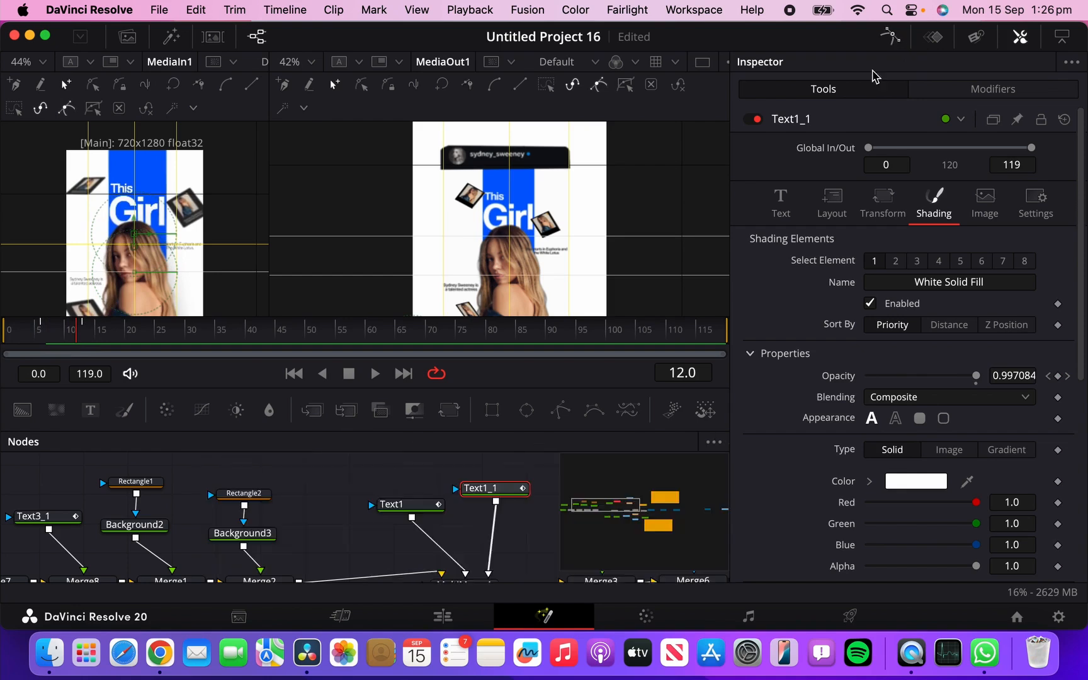
Step: Keyframe the Text2 node's shading opacity at 1.0 on frame 13 and 0.0 on frame 0
scroll(378, 535, "down", 5)
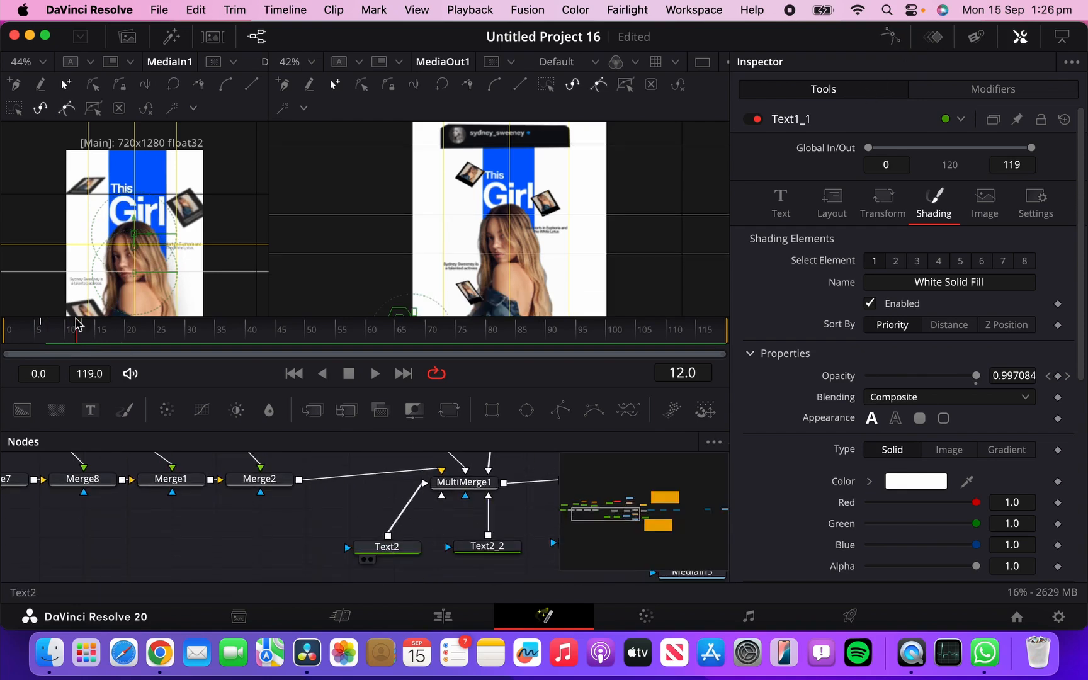
left_click_drag(60, 330, 84, 332)
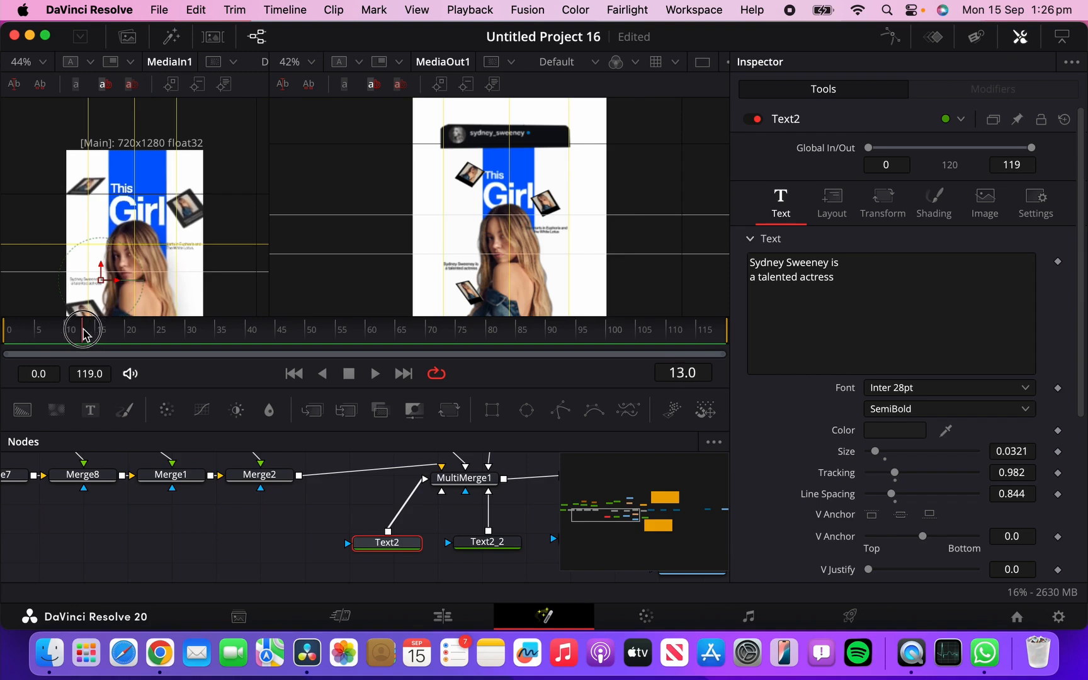
scroll(158, 261, "down", 3)
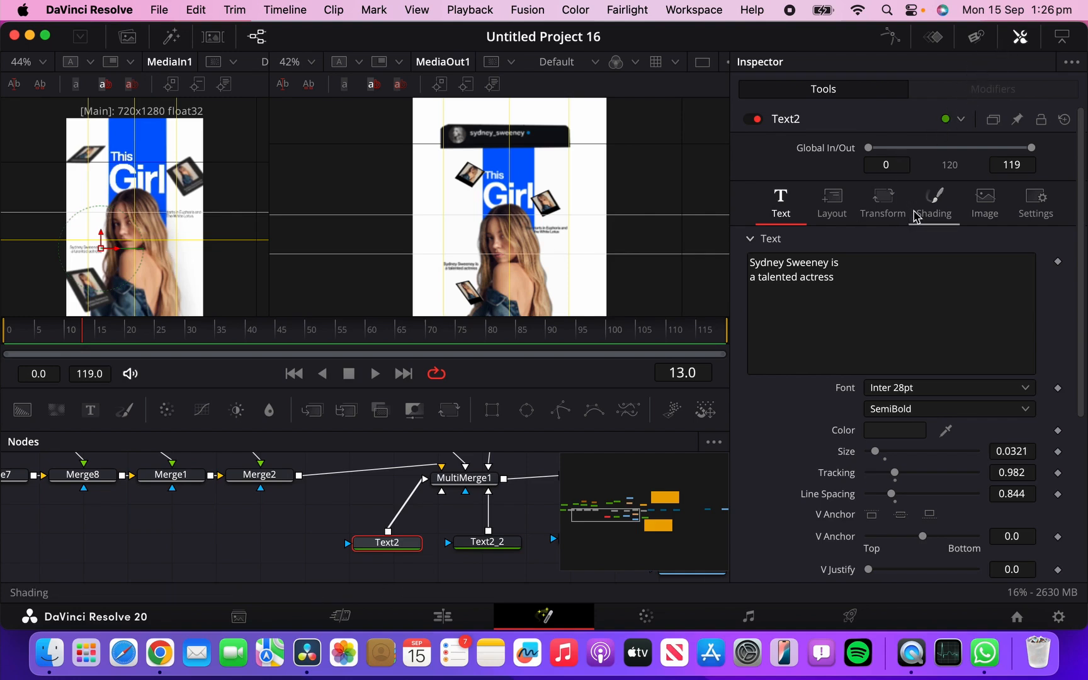
left_click(925, 218)
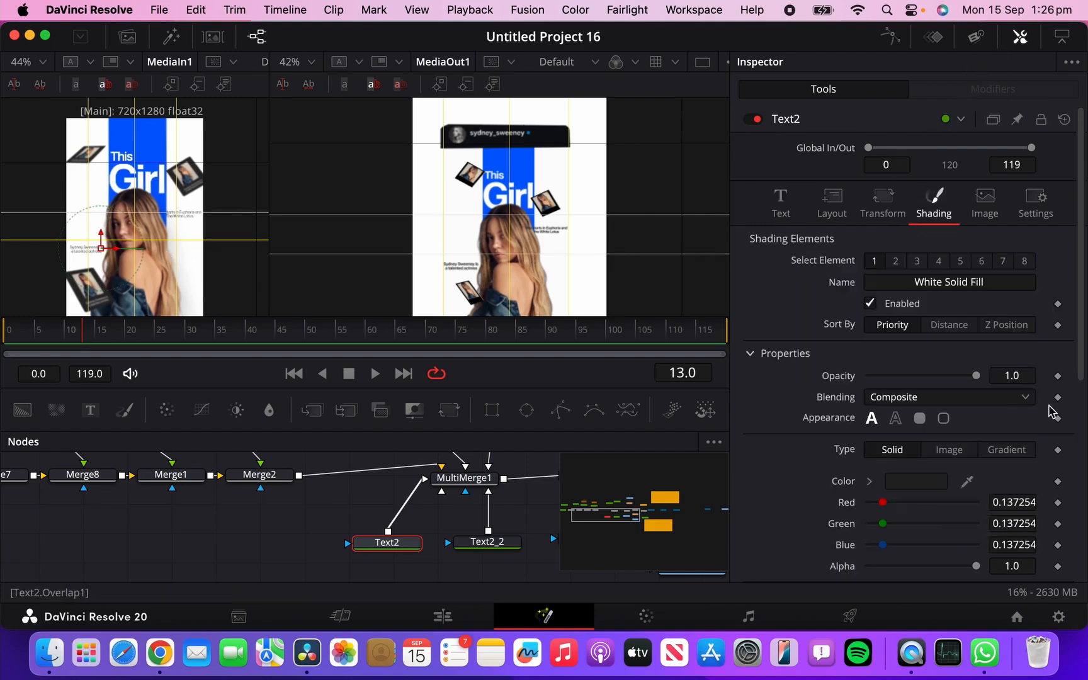
left_click(1057, 375)
left_click(12, 331)
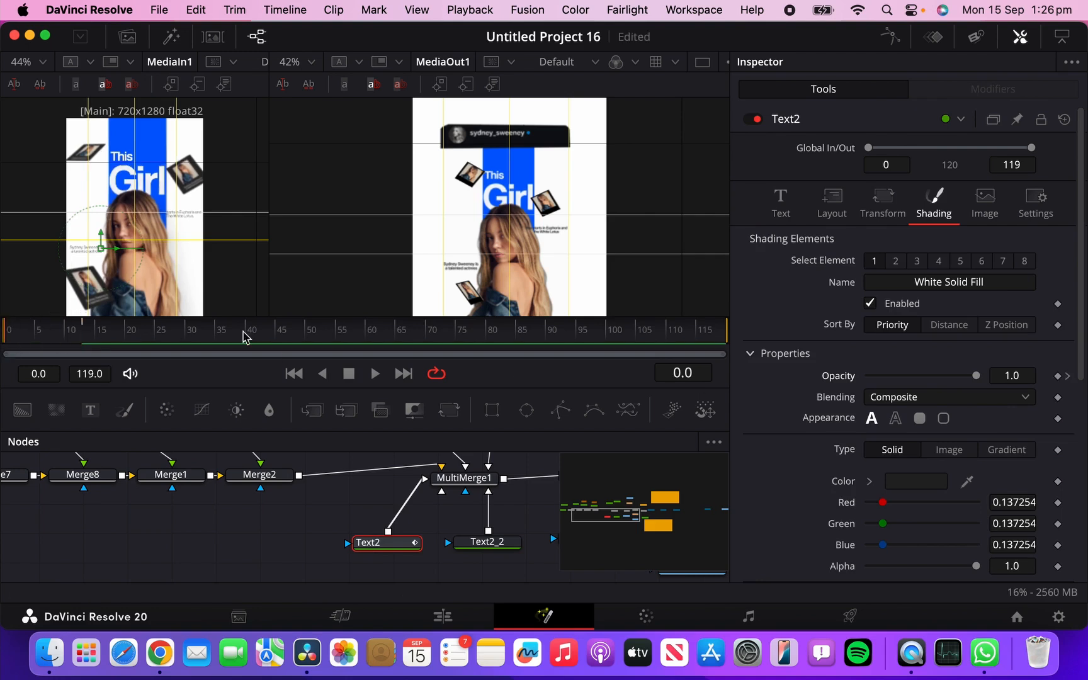
left_click_drag(978, 380, 762, 371)
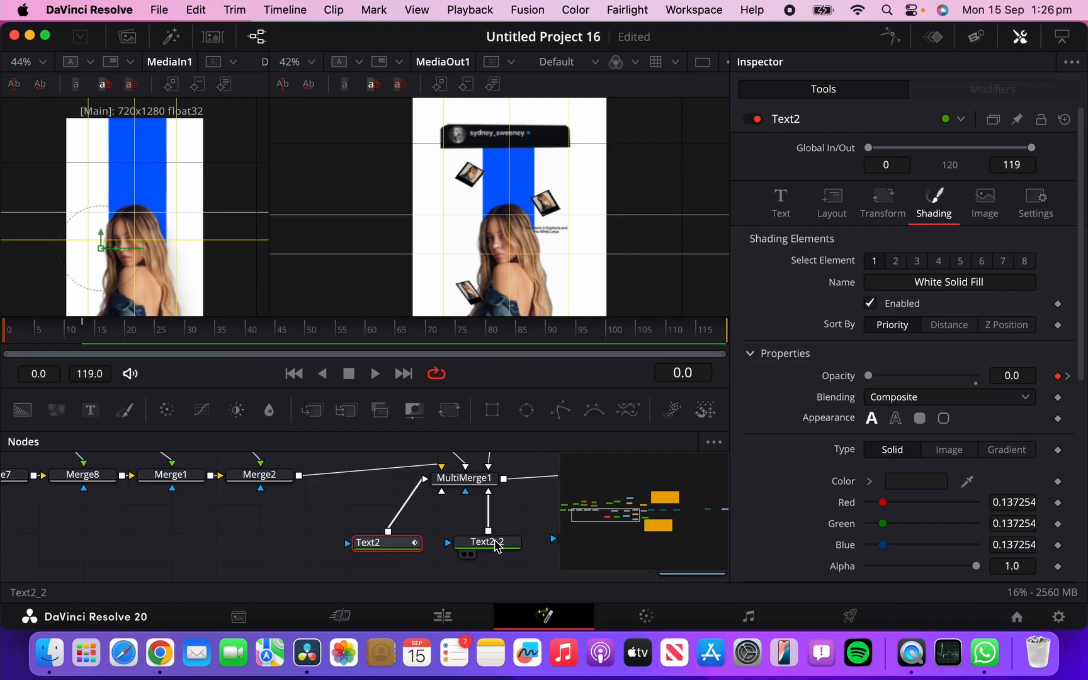
Step: Select all keyframes on Text2's opacity spline and flatten them to smooth the fade-in
left_click(497, 545)
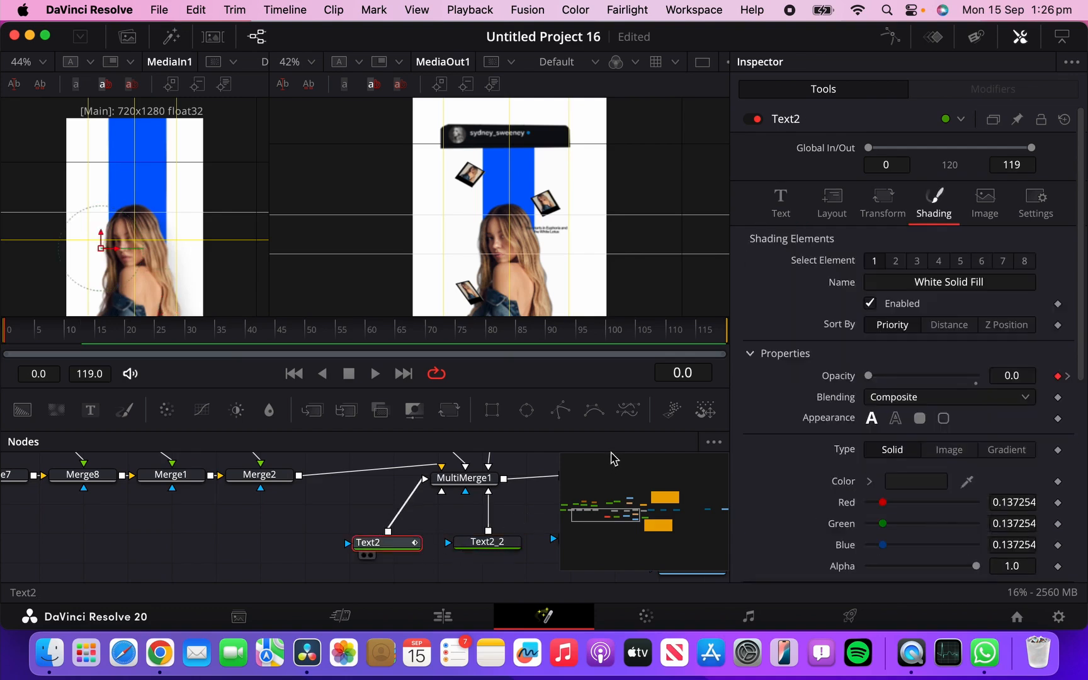
left_click(890, 37)
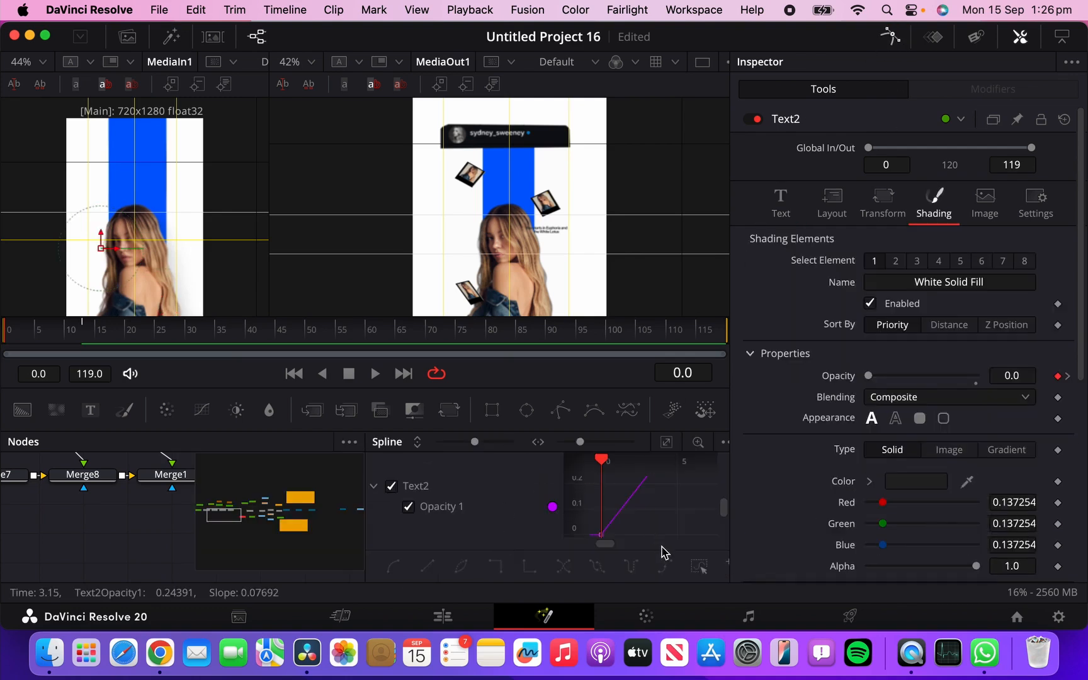
key("super+a")
key("f")
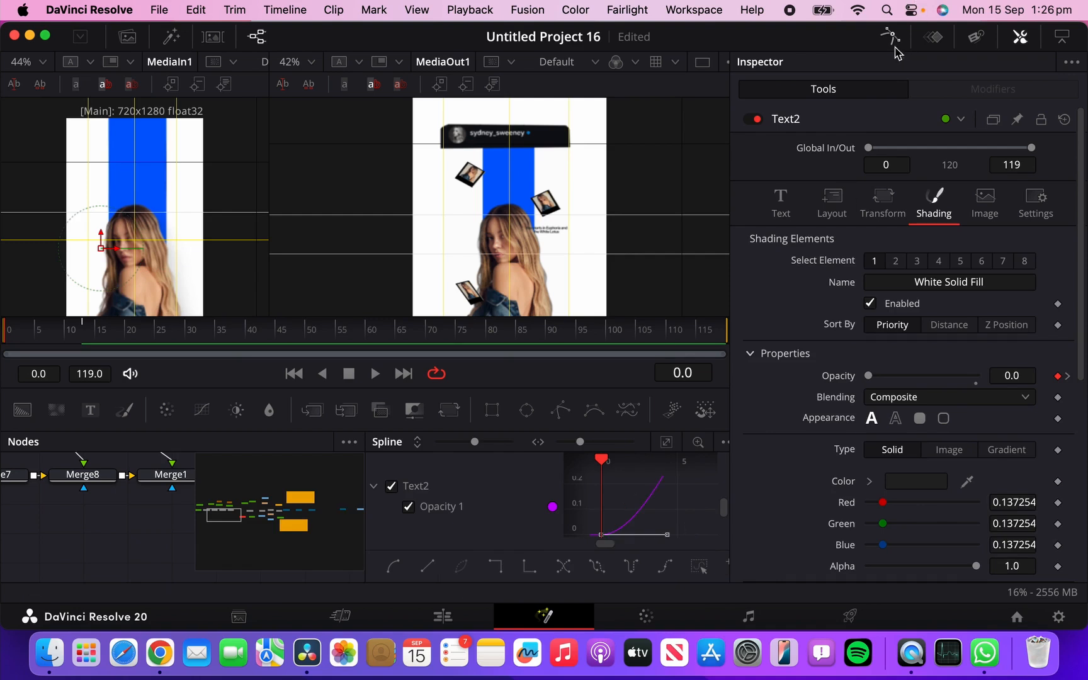
left_click(890, 39)
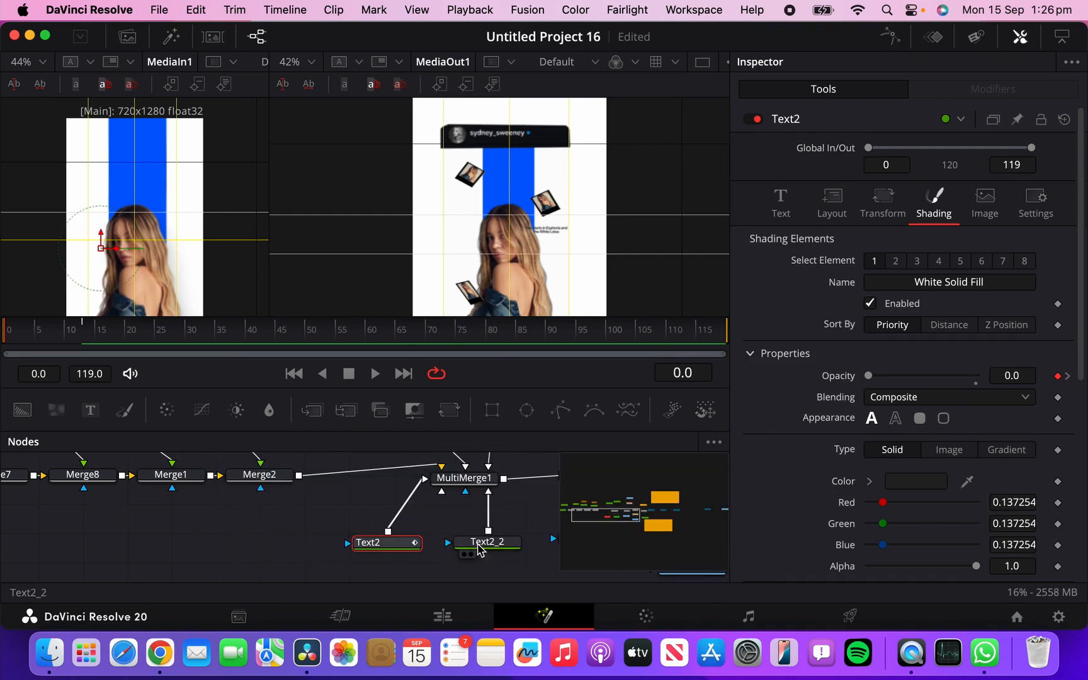
Step: Keyframe the Text2_2 node's shading opacity at 1.0 on frame 17 and 0.0 on frame 0
left_click(478, 543)
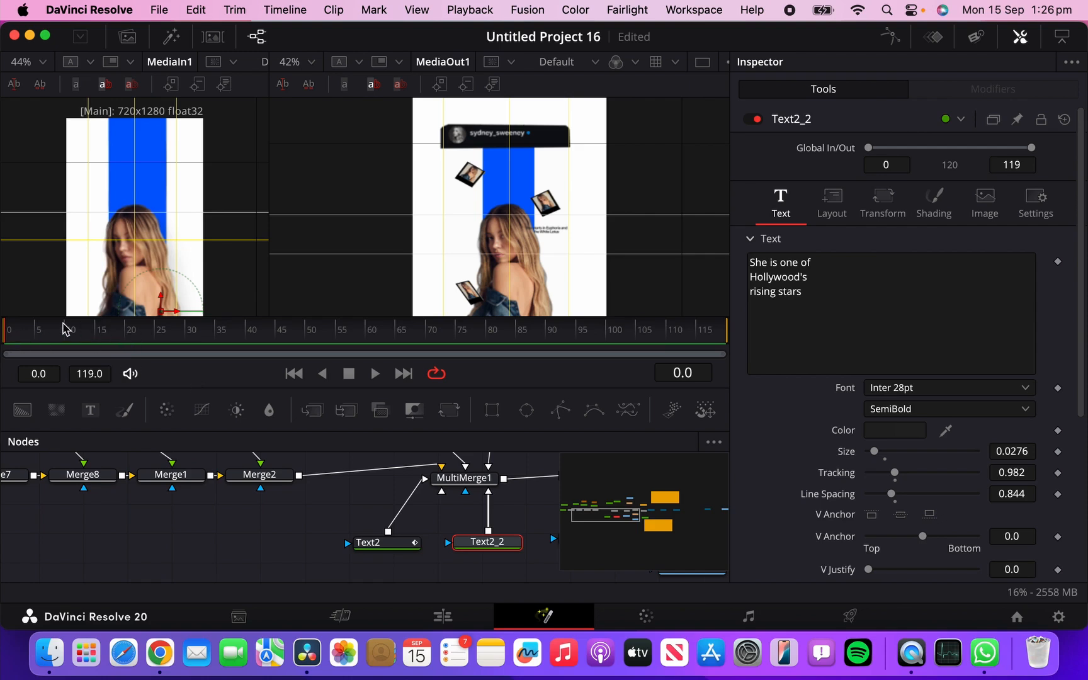
mouse_move(61, 329)
left_mouse_down()
mouse_move(127, 331)
mouse_move(17, 333)
mouse_move(109, 332)
left_mouse_up()
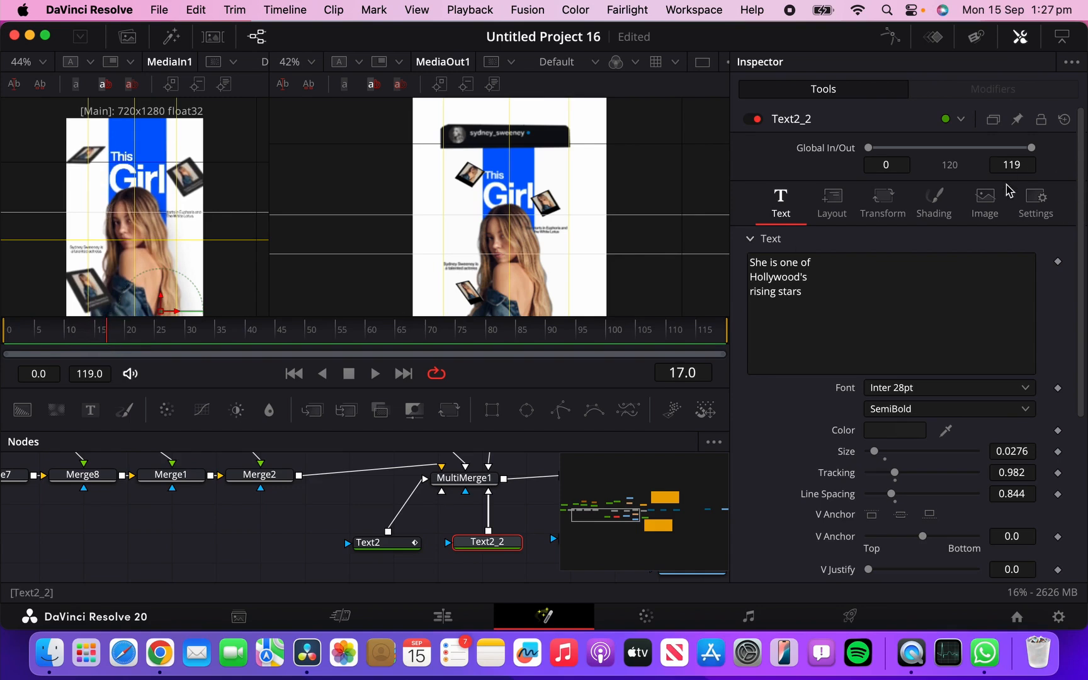
left_click(933, 217)
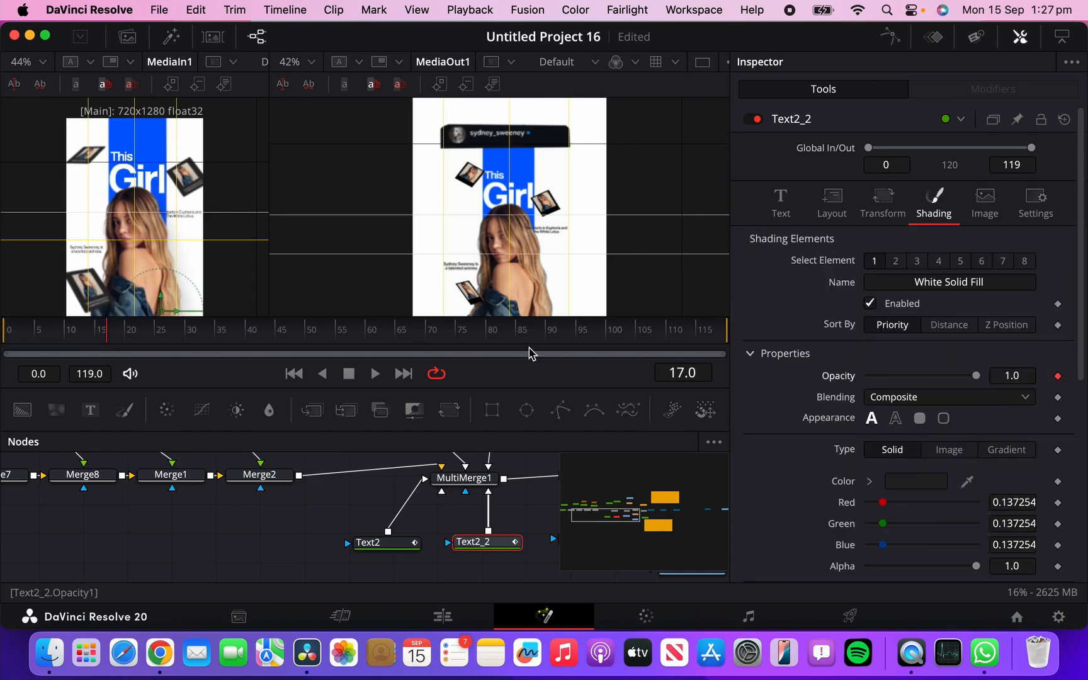
left_click(8, 334)
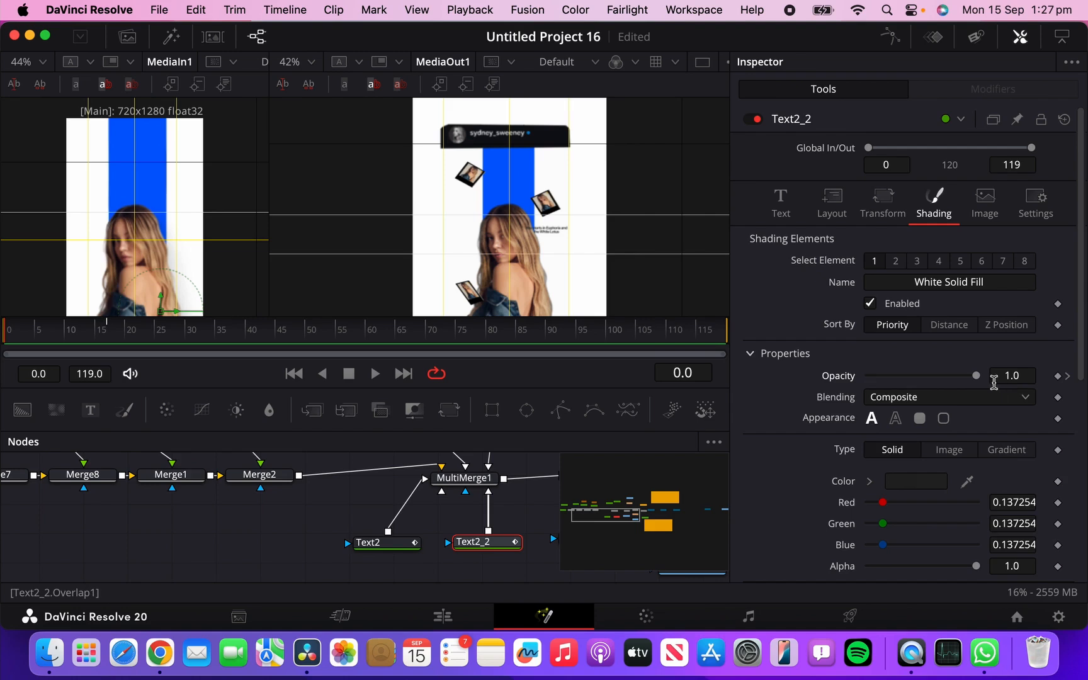
left_click_drag(968, 381, 677, 377)
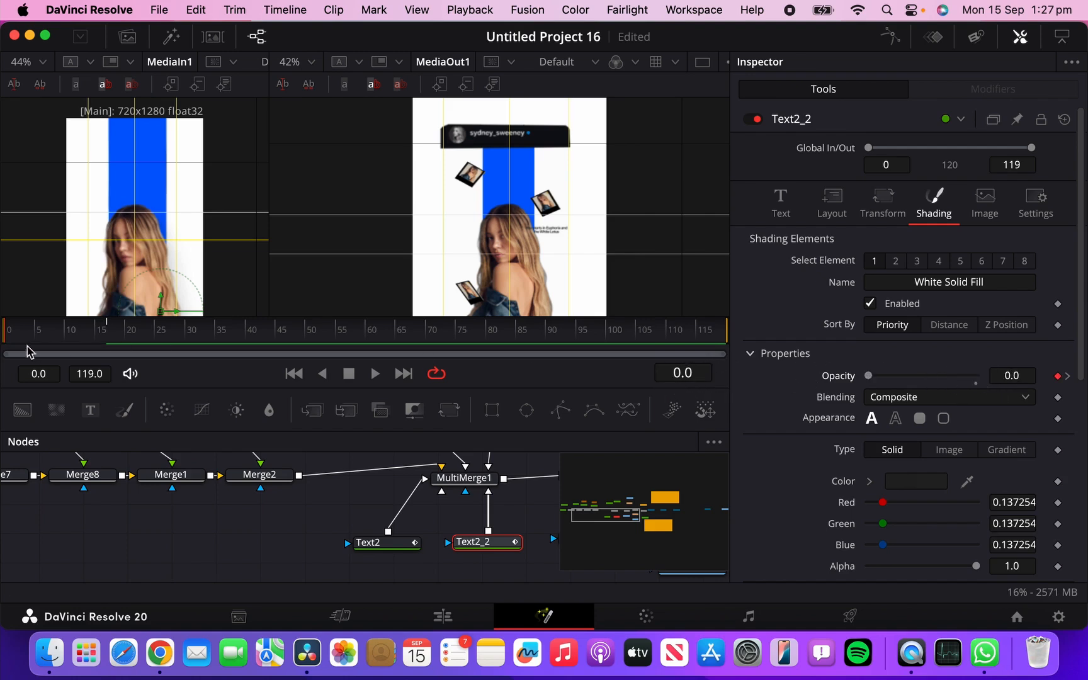
Step: Keyframe the Text2_1 node's shading opacity at 1.0 on frame 17 and 0.0 on frame 0
left_click_drag(26, 331, 107, 327)
scroll(161, 249, "down", 2)
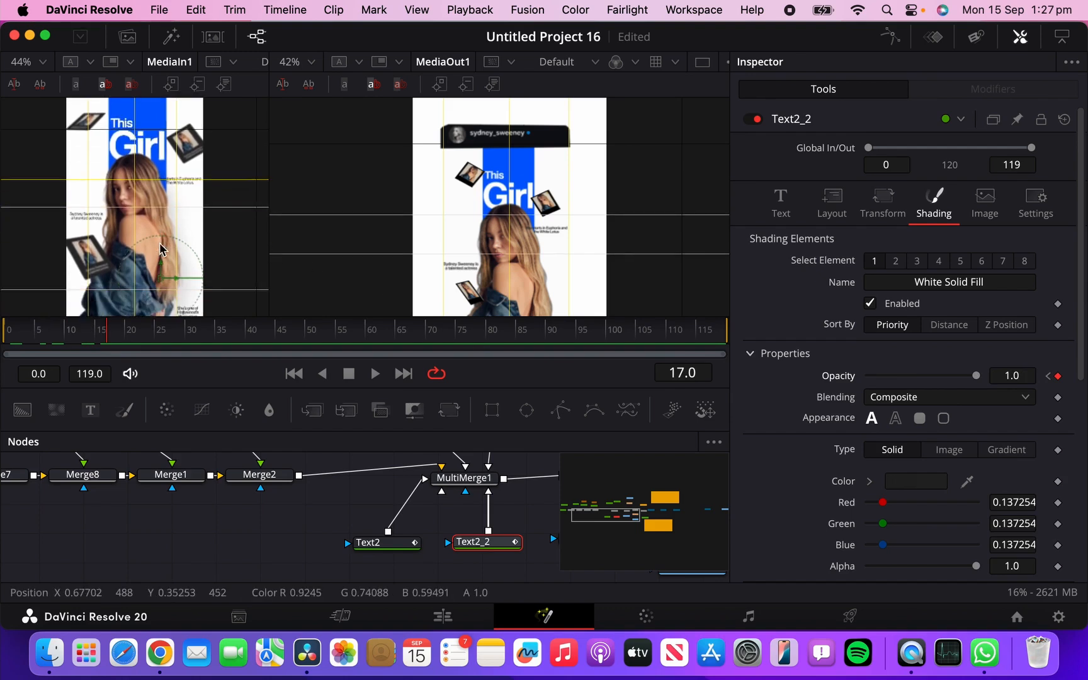
scroll(161, 248, "down", 2)
scroll(528, 481, "up", 3)
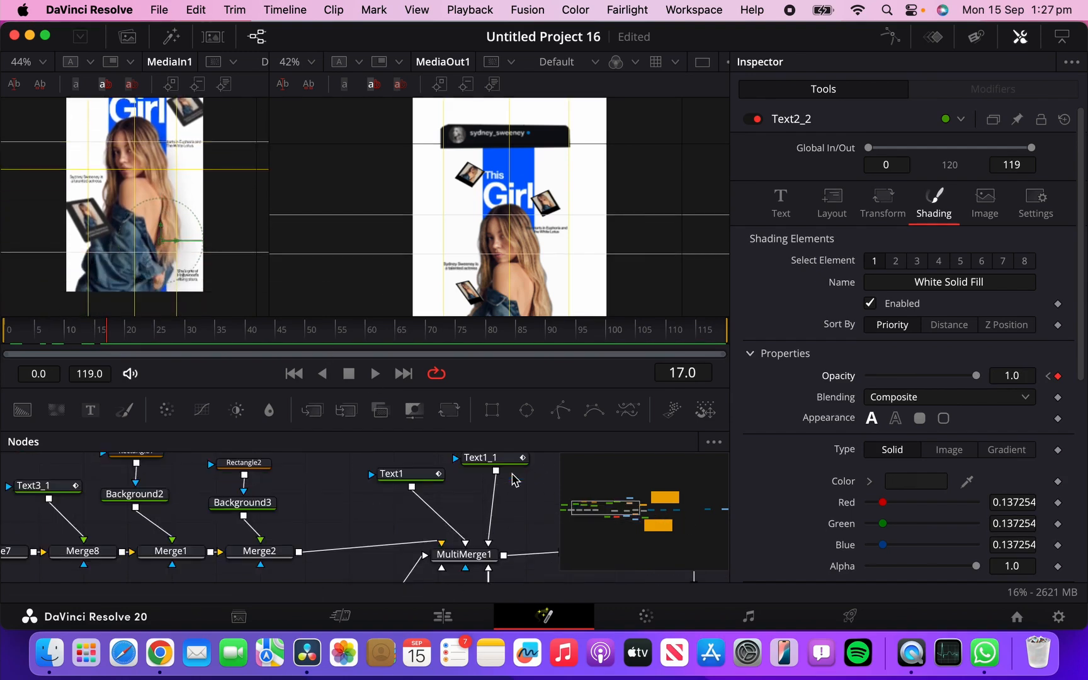
left_click_drag(611, 510, 628, 514)
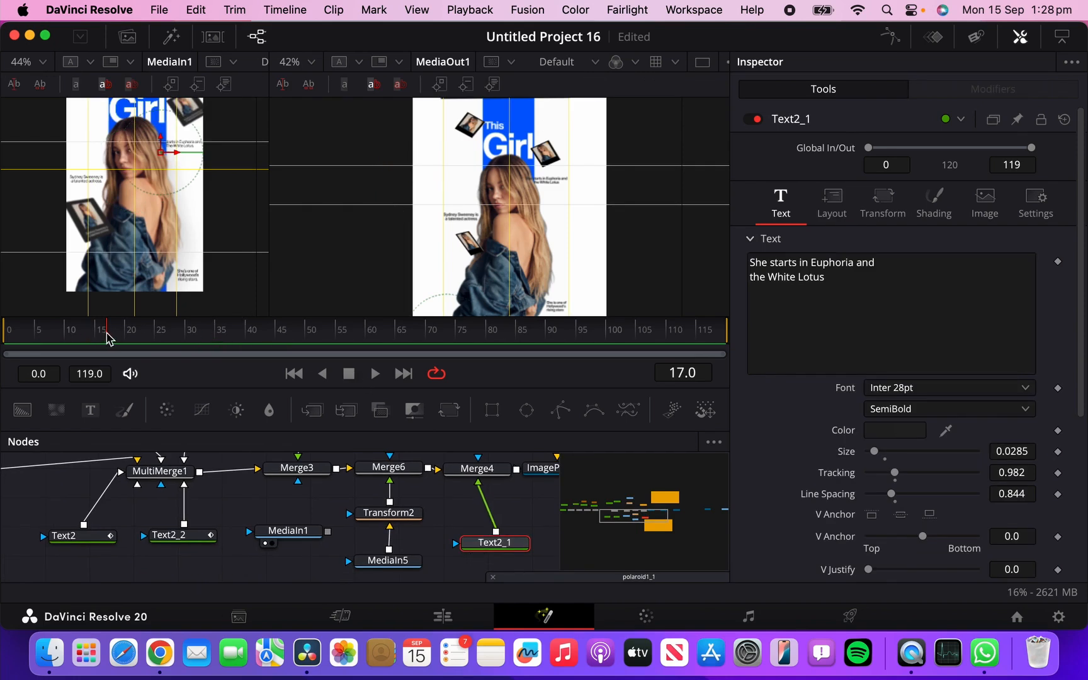
left_click(949, 214)
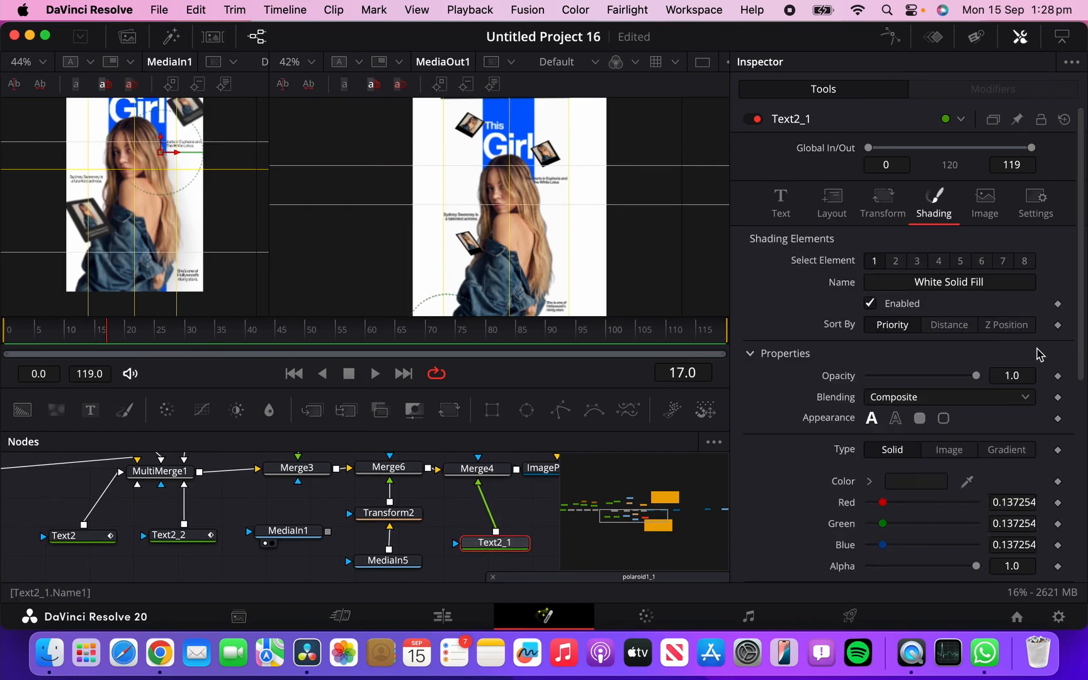
left_click(1057, 375)
left_click_drag(79, 335, 13, 340)
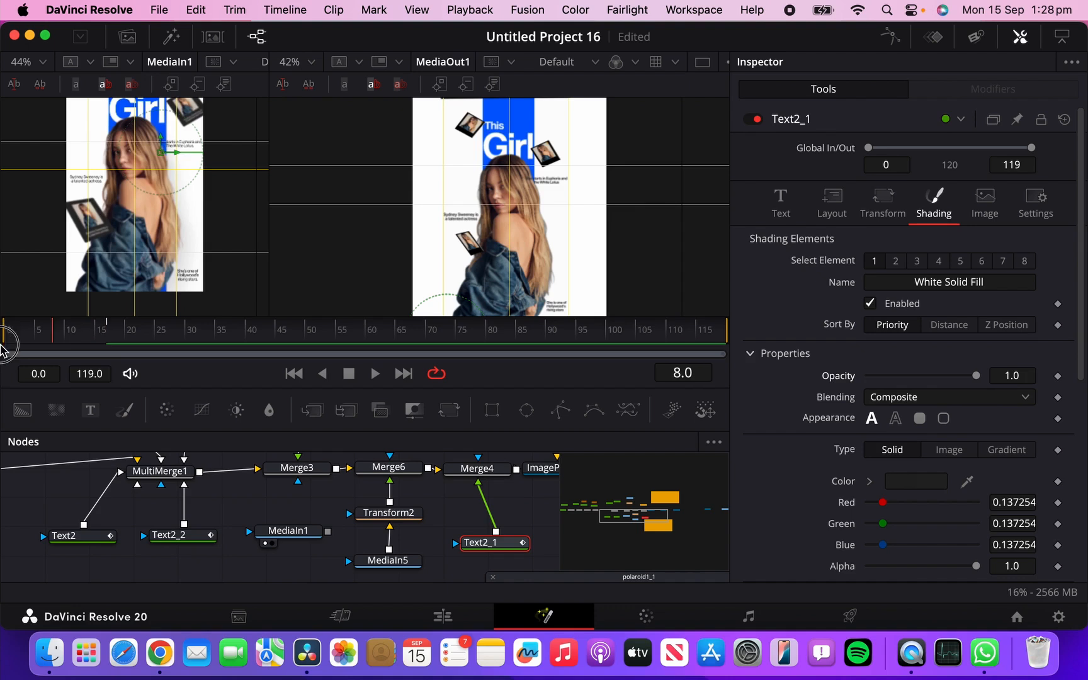
left_click_drag(949, 384, 740, 386)
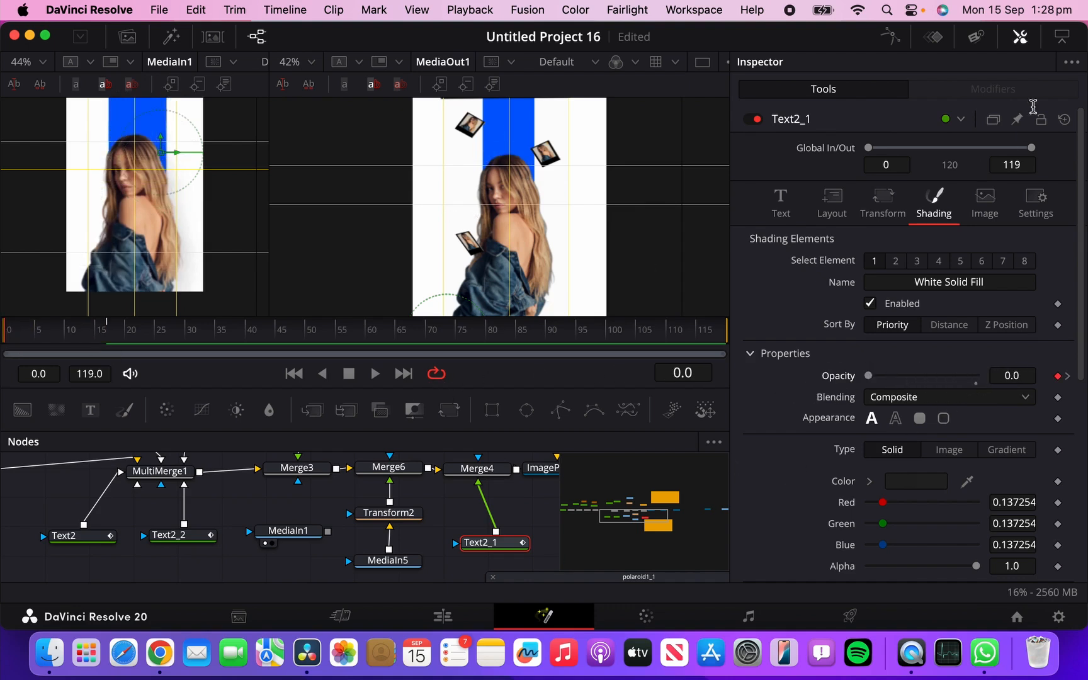
Step: Flatten all keyframes on Text2_1's opacity spline and scrub the opening frames to preview the text fade-in
left_click(891, 42)
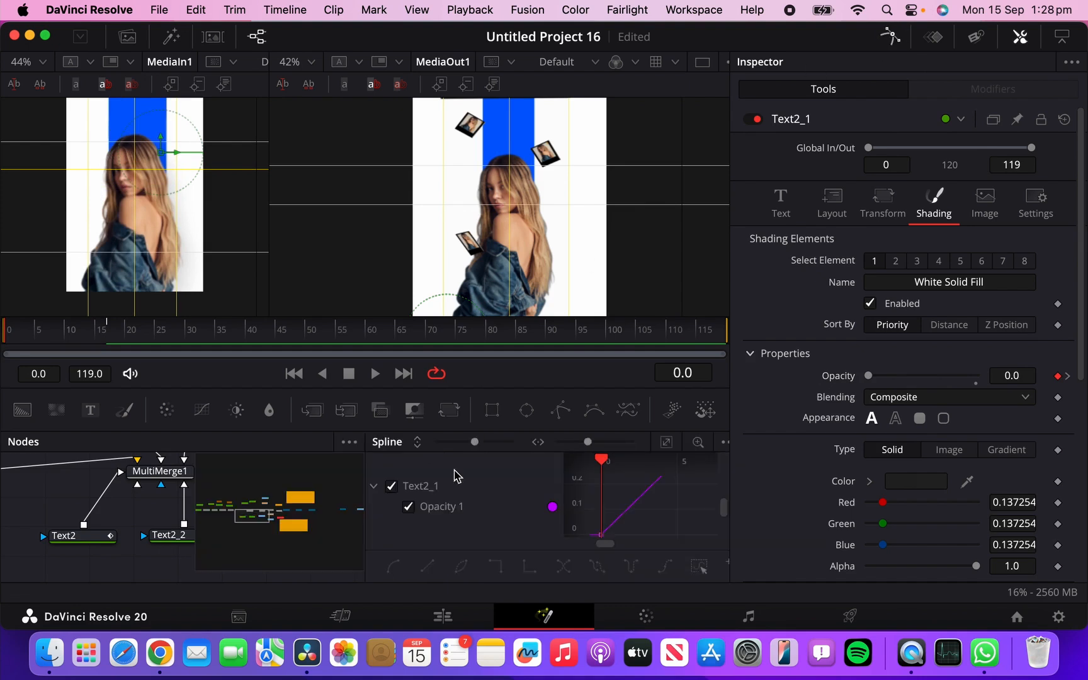
left_click(694, 567)
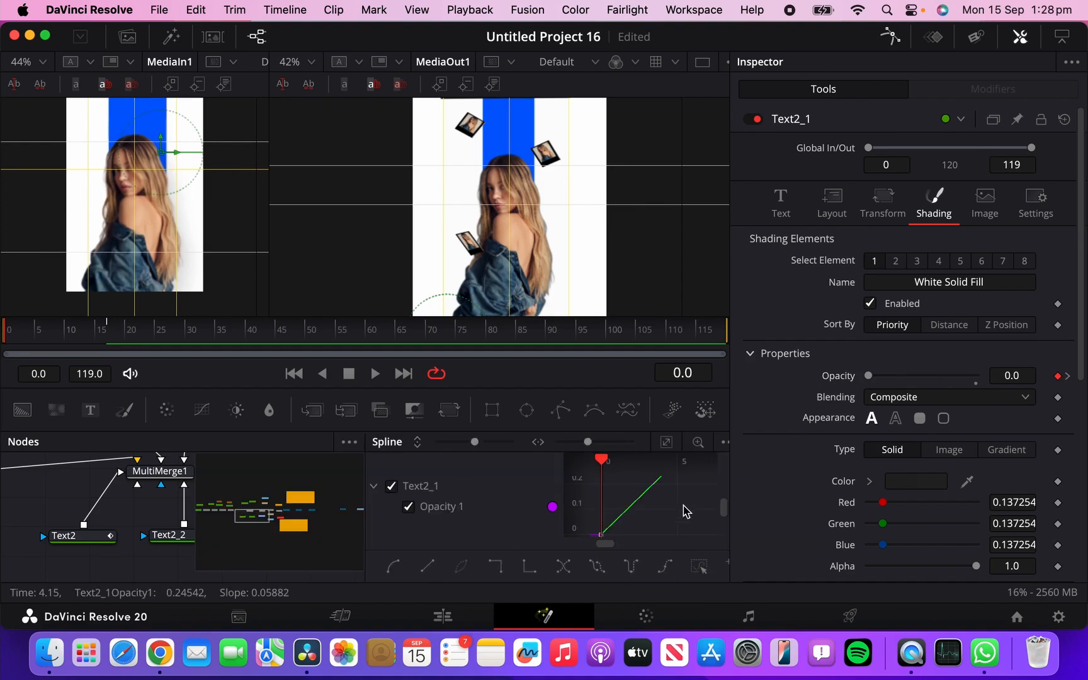
key("f")
left_click(1018, 42)
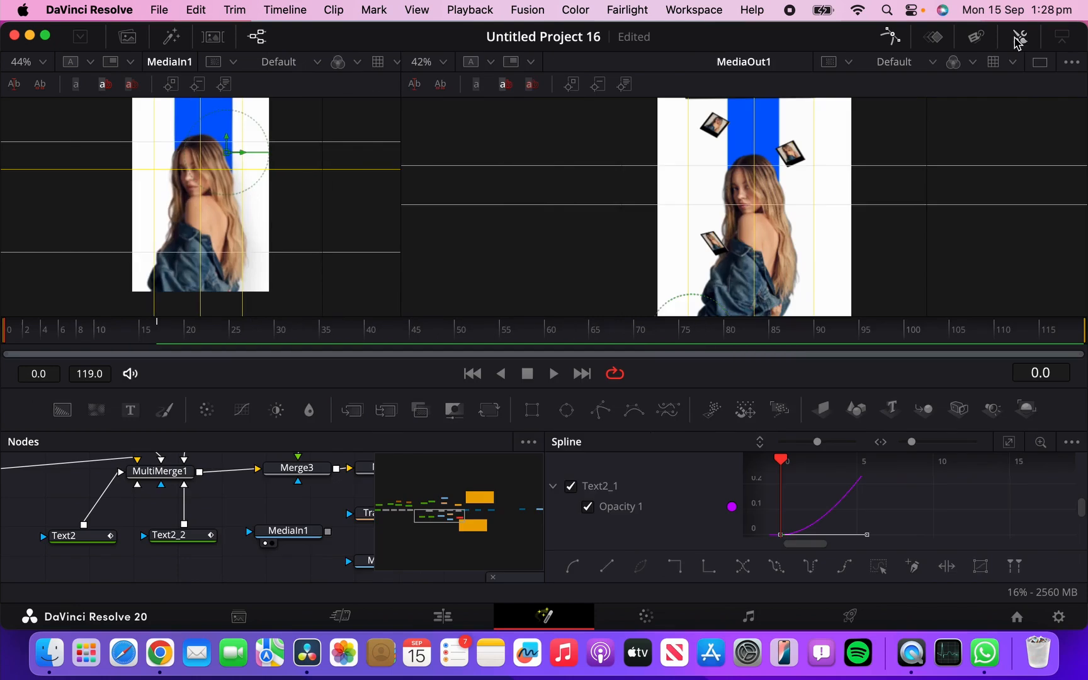
left_click_drag(112, 332, 27, 333)
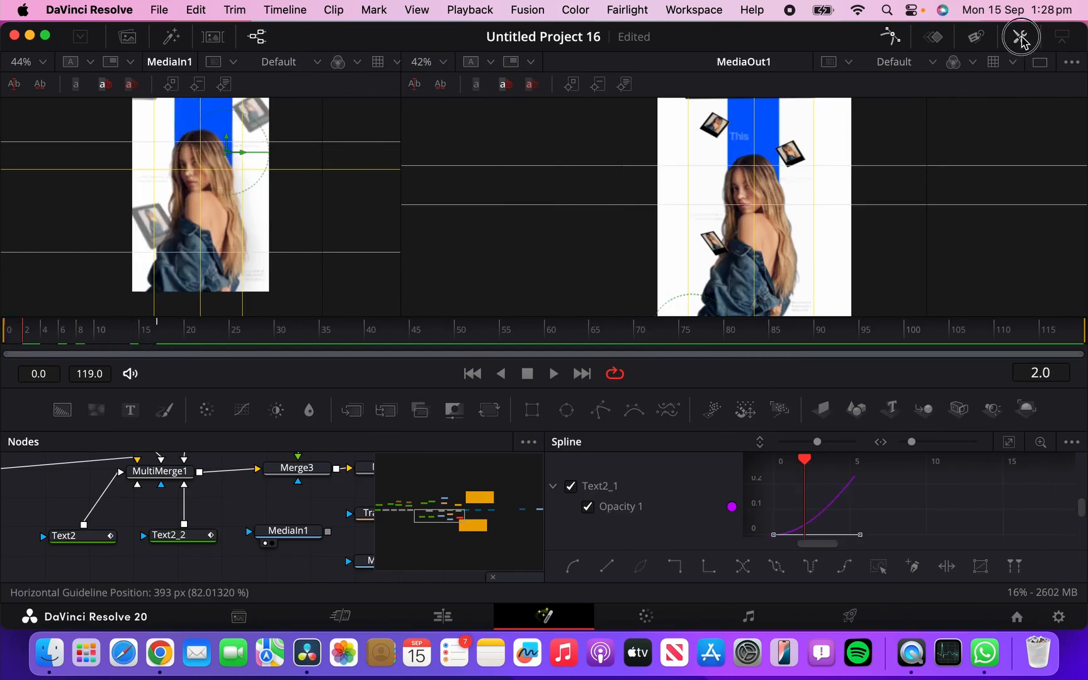
left_click(1021, 39)
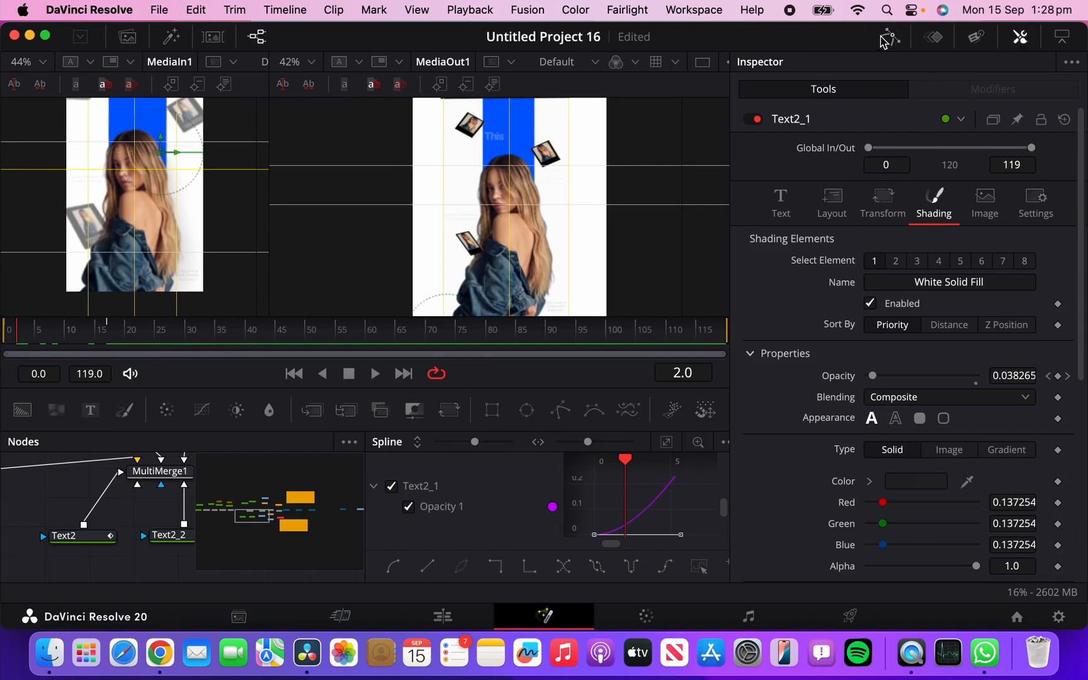
left_click(884, 41)
Step: Move the expanded polaroid1_2 group aside to free space next to the polaroid1 group in the node graph
left_click_drag(636, 516, 647, 511)
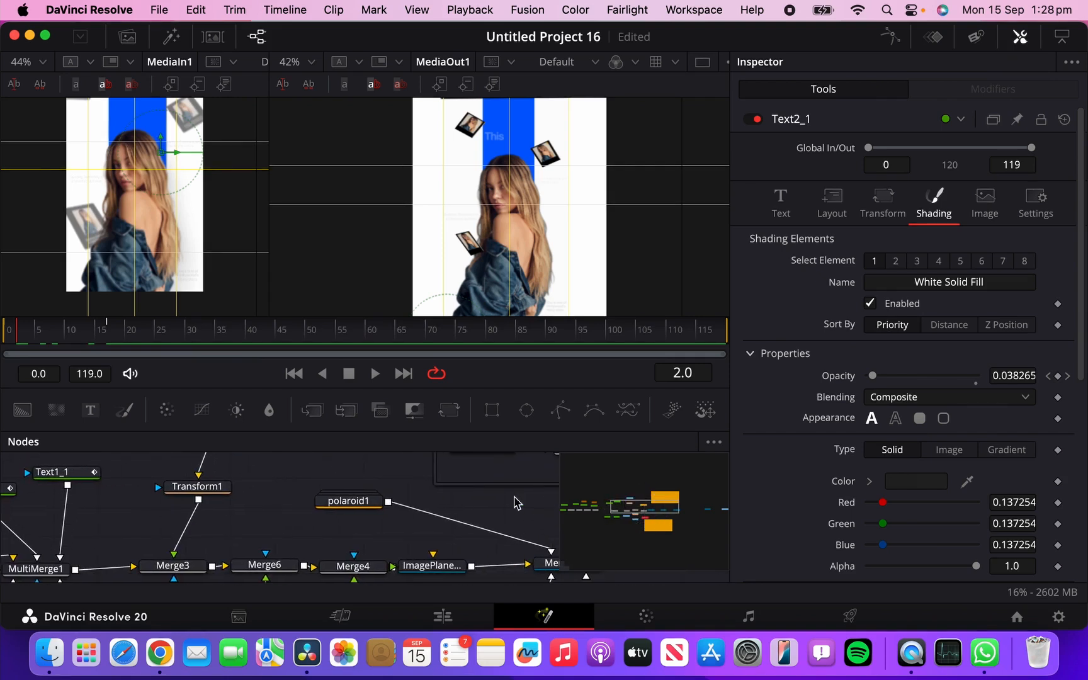
left_click(348, 500)
scroll(435, 498, "down", 4)
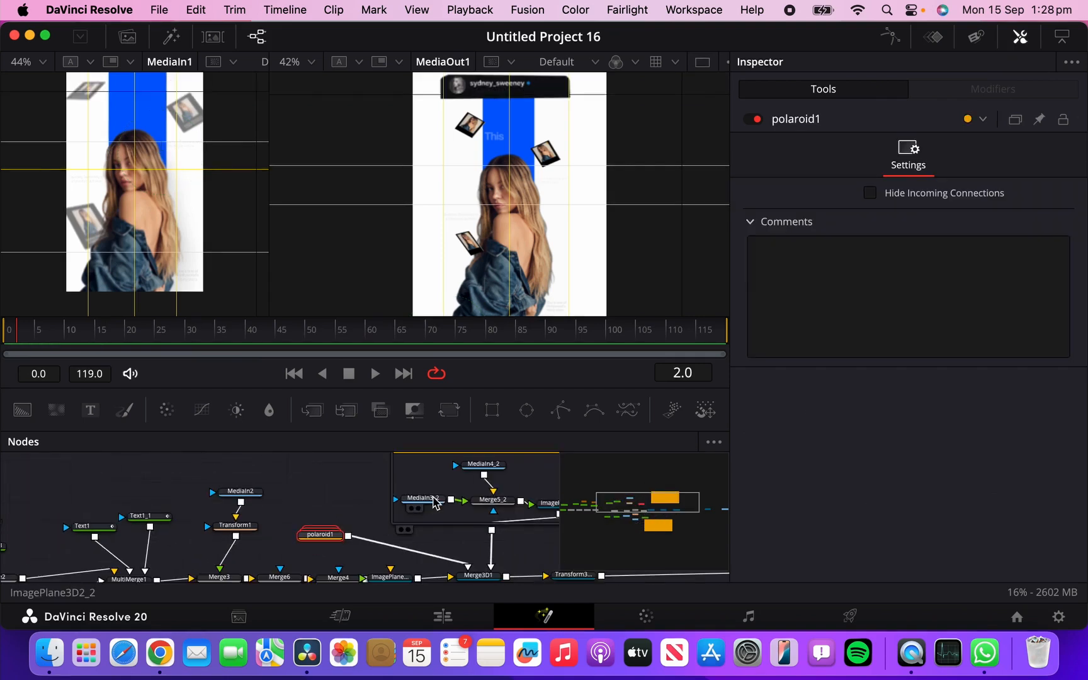
scroll(434, 502, "down", 2)
scroll(434, 502, "down", 1)
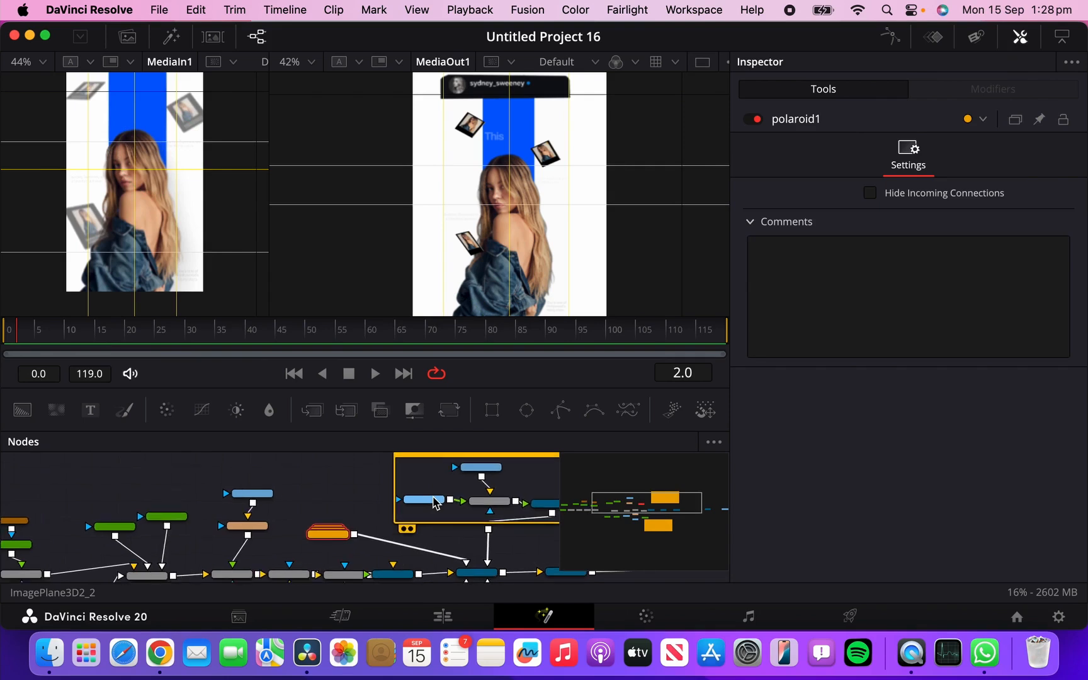
scroll(433, 497, "up", 1)
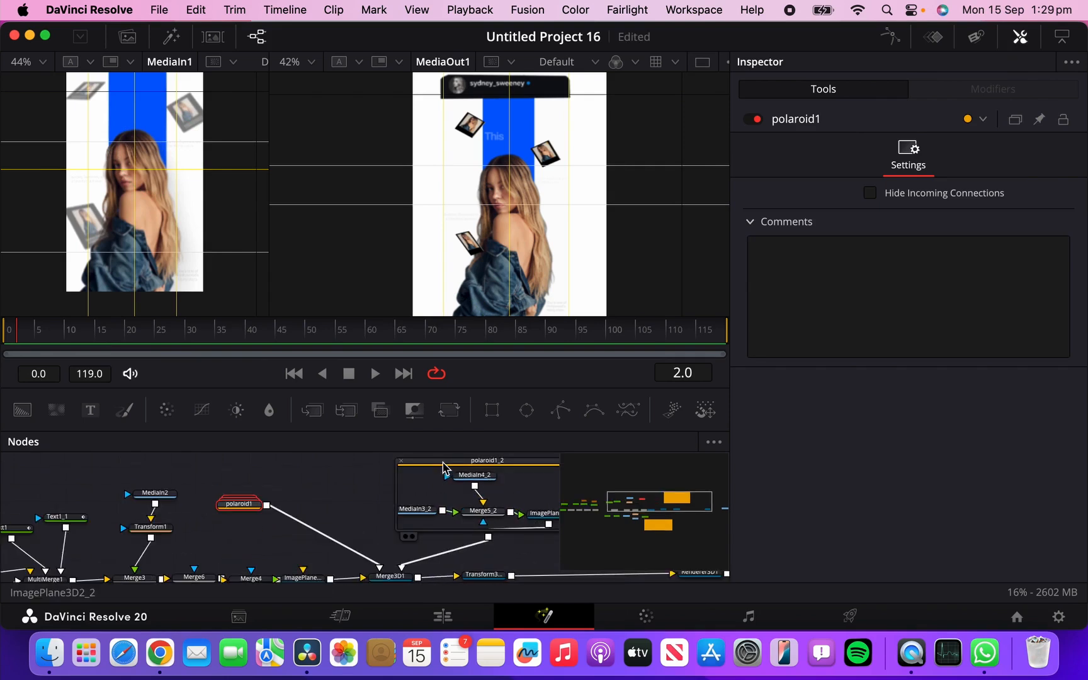
left_click_drag(445, 466, 562, 479)
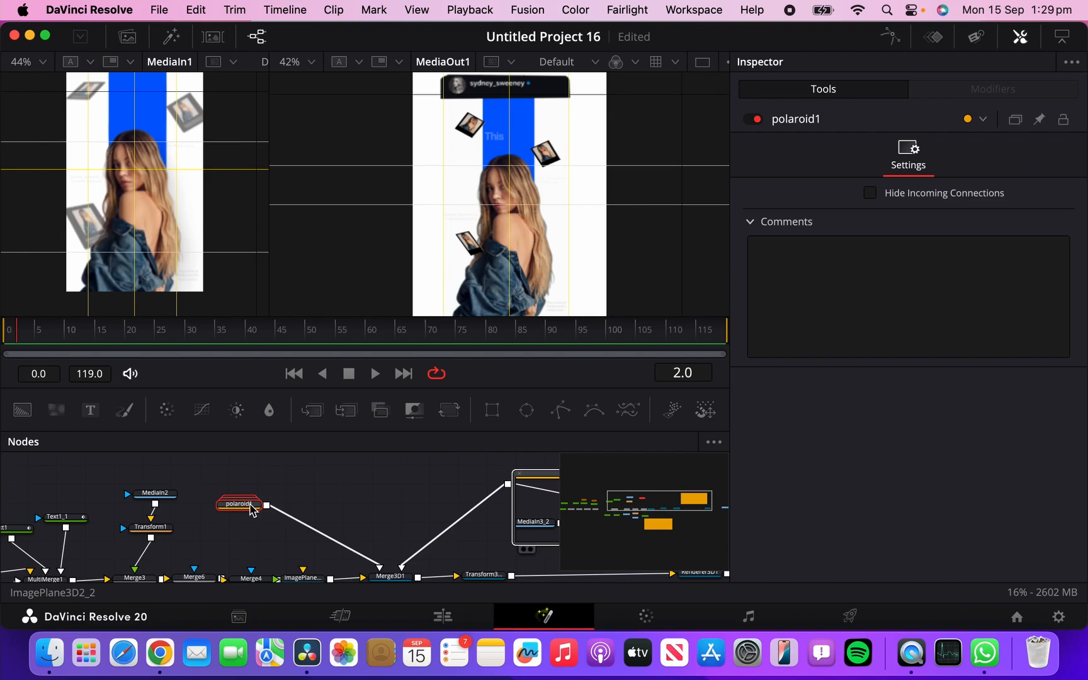
Step: Expand the polaroid1 group and move it clear of the nodes underneath
left_click(250, 504, "super")
left_click(245, 505)
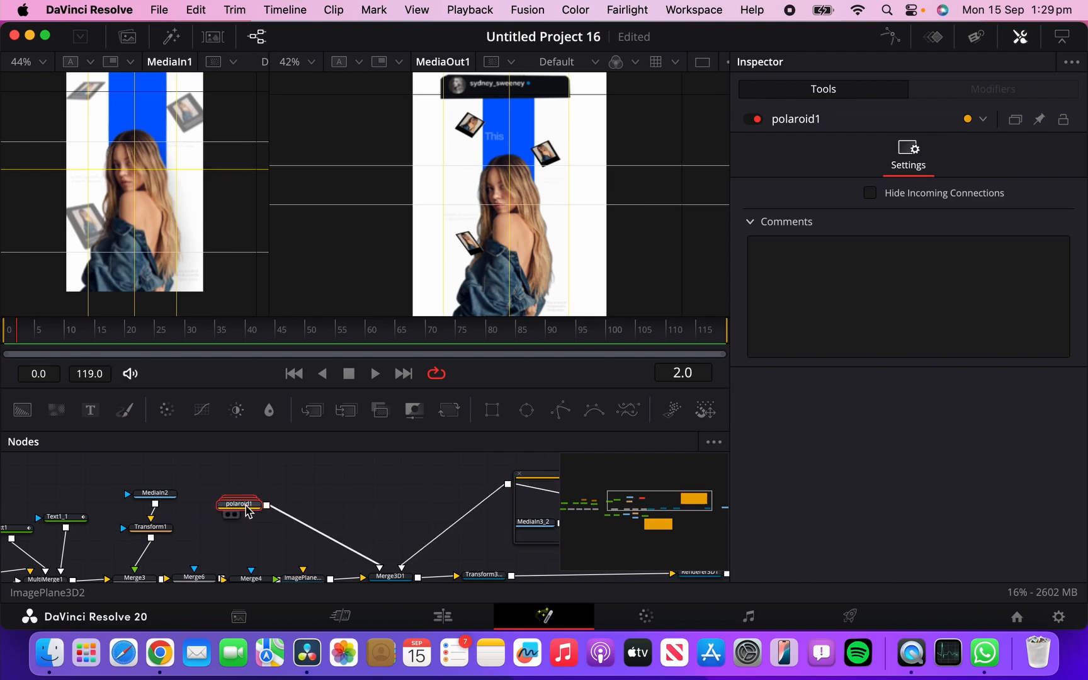
right_click(255, 511)
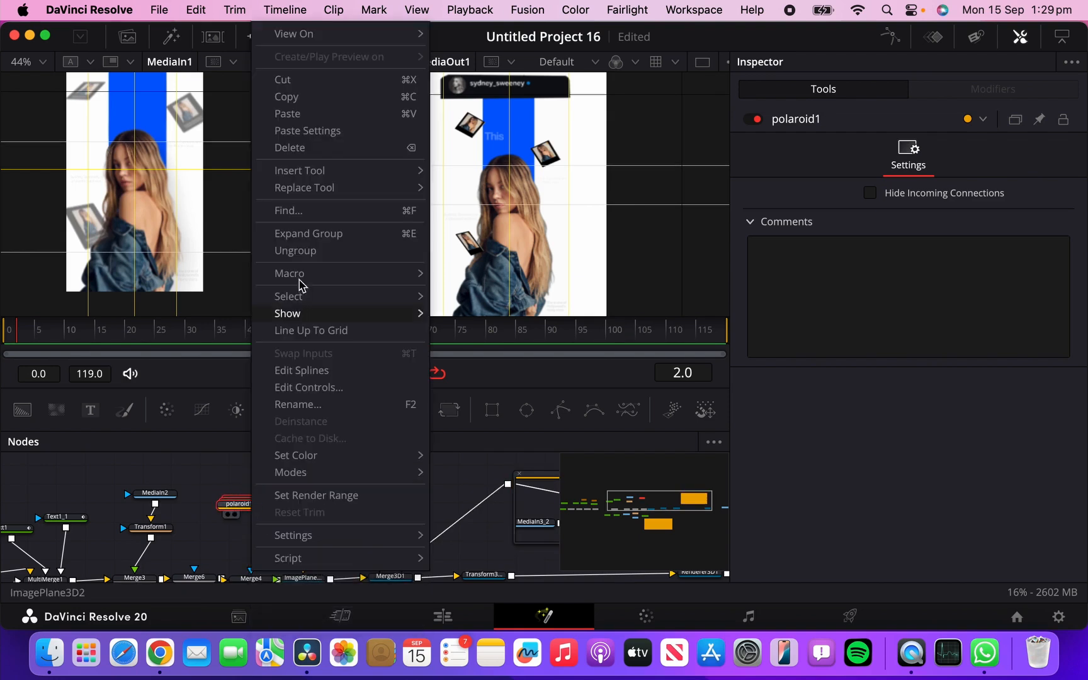
left_click(312, 236)
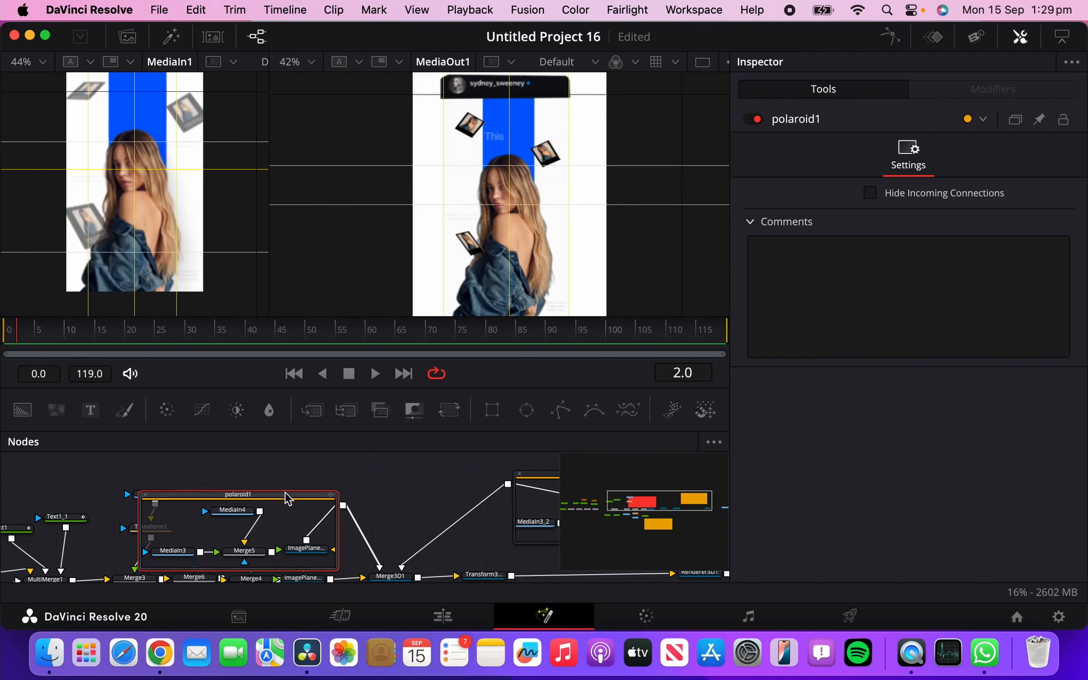
left_click_drag(279, 498, 336, 459)
Step: Keyframe the diffuse opacity of polaroid1's ImagePlane3D2 node at 0.0 on frame 0 and 1.0 on frame 8
left_click(367, 528)
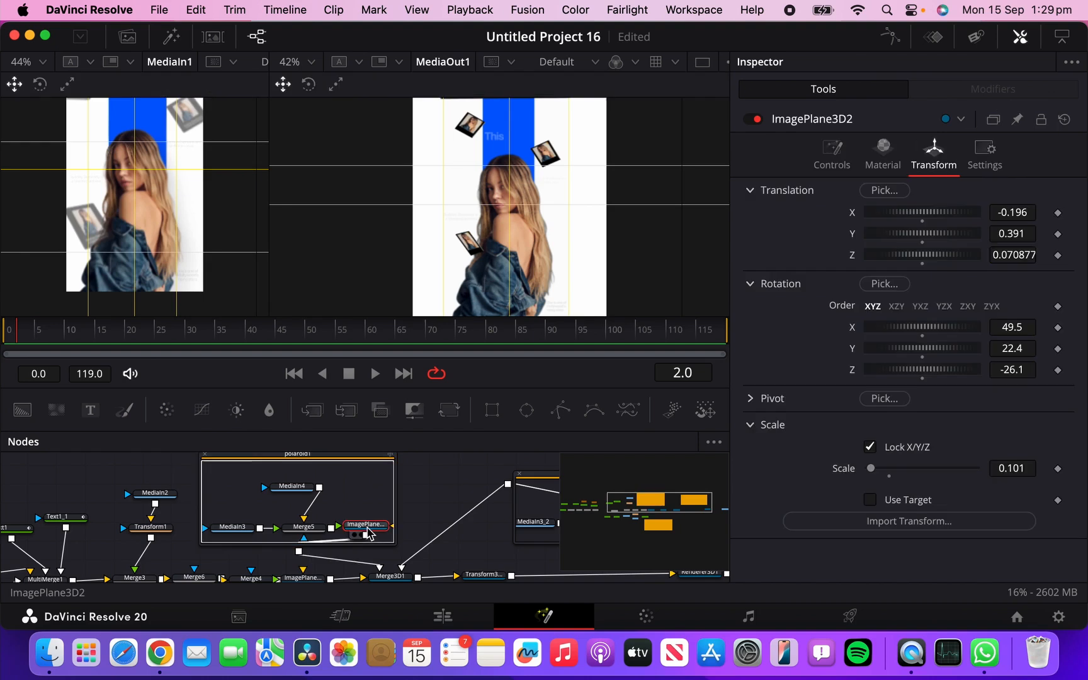
left_click_drag(126, 336, 53, 333)
key("Left")
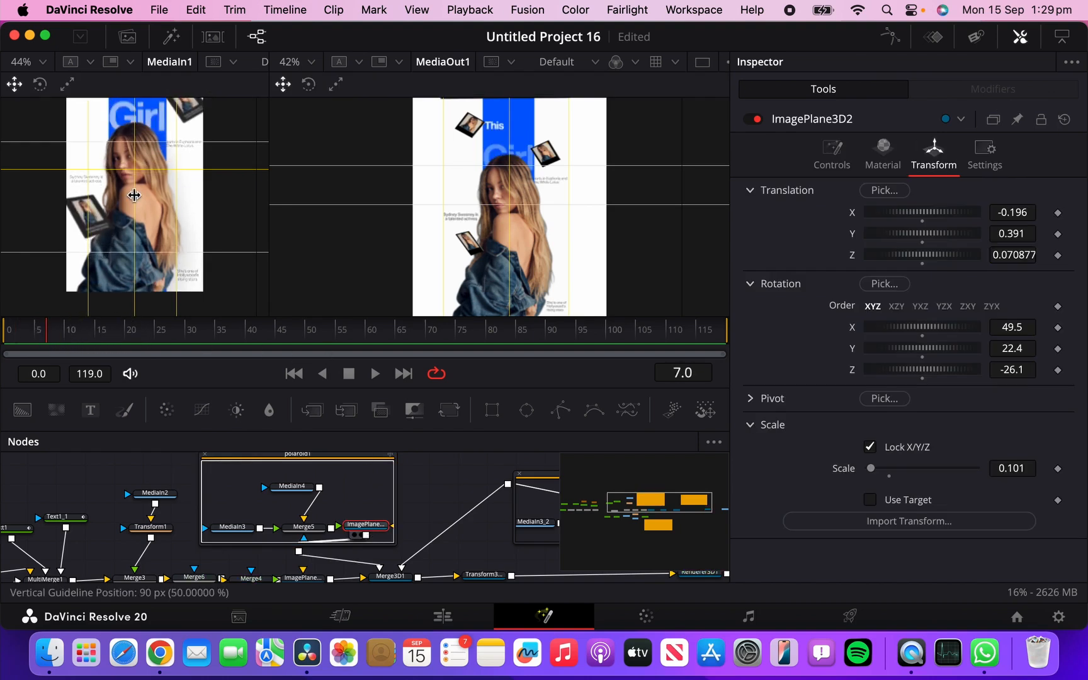
scroll(158, 196, "up", 3)
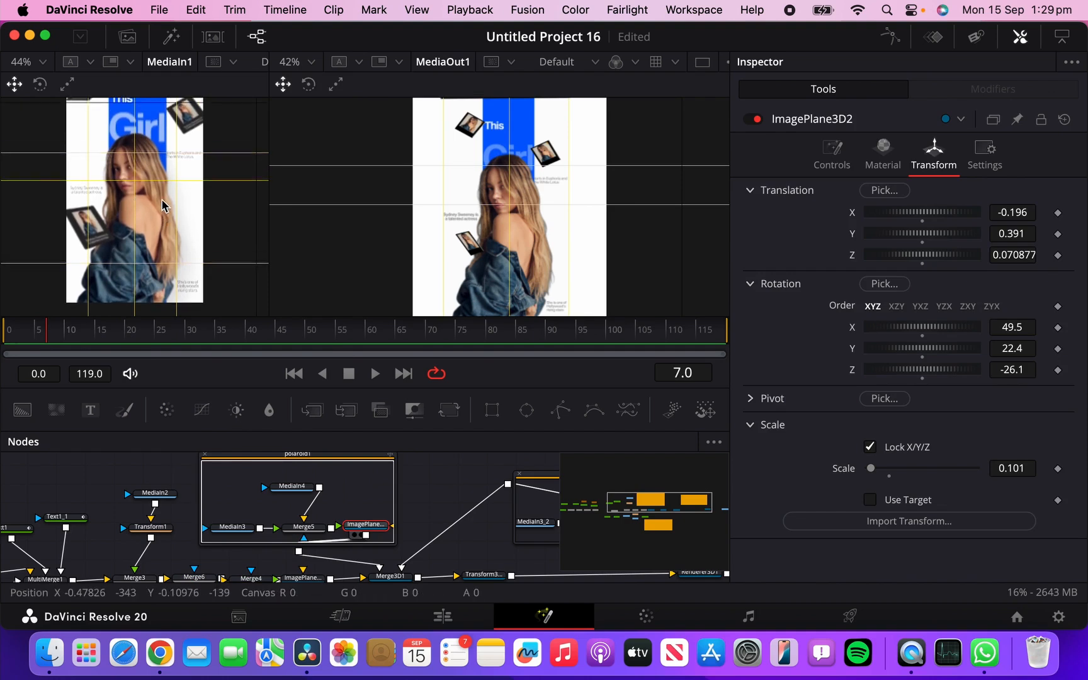
left_click_drag(72, 333, 2, 340)
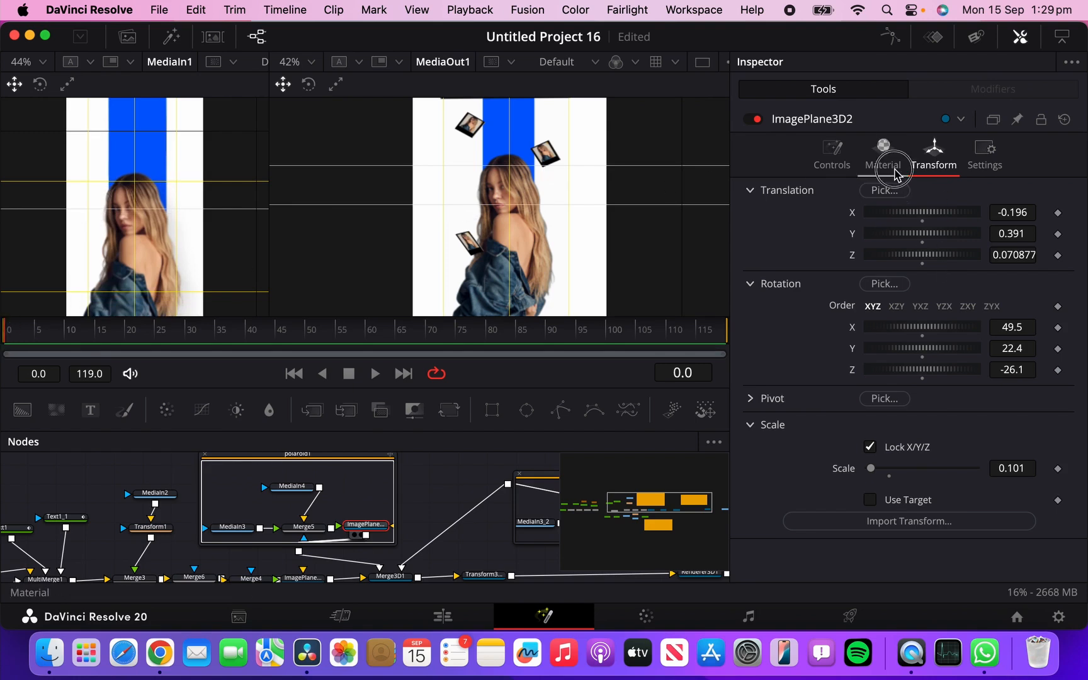
left_click(896, 171)
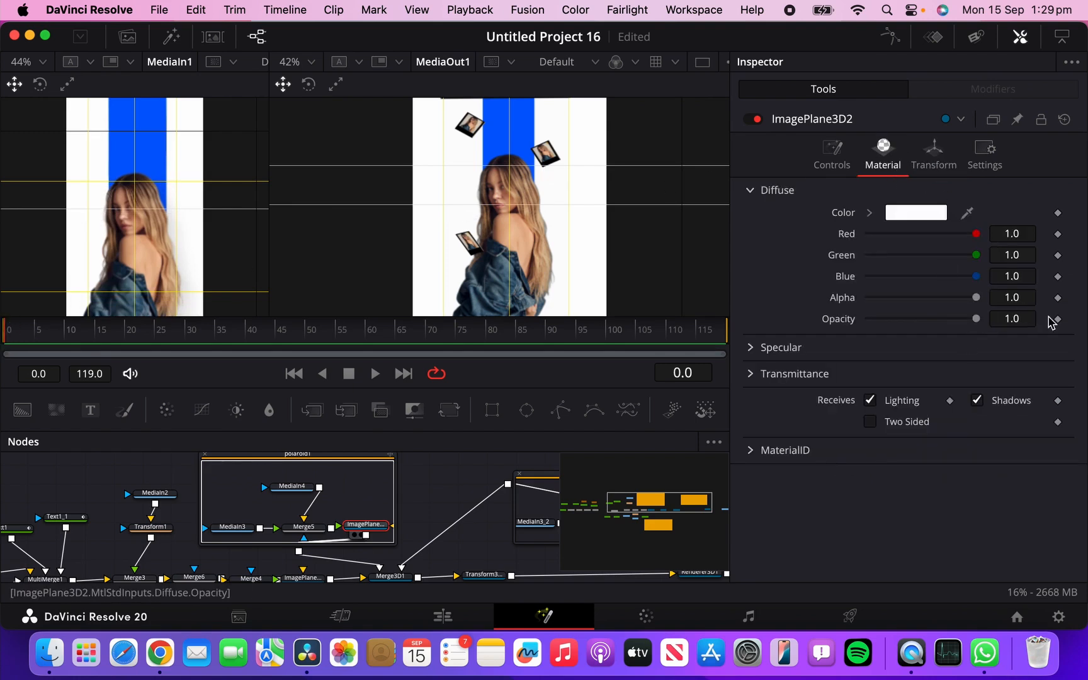
left_click(1058, 319)
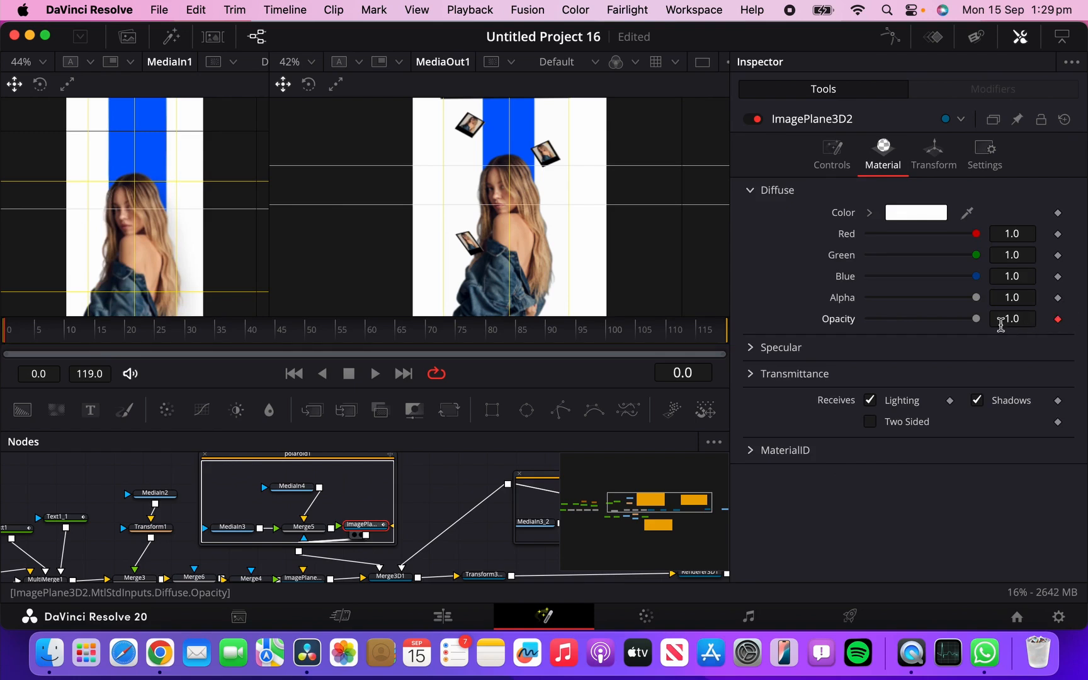
left_click_drag(975, 318, 784, 345)
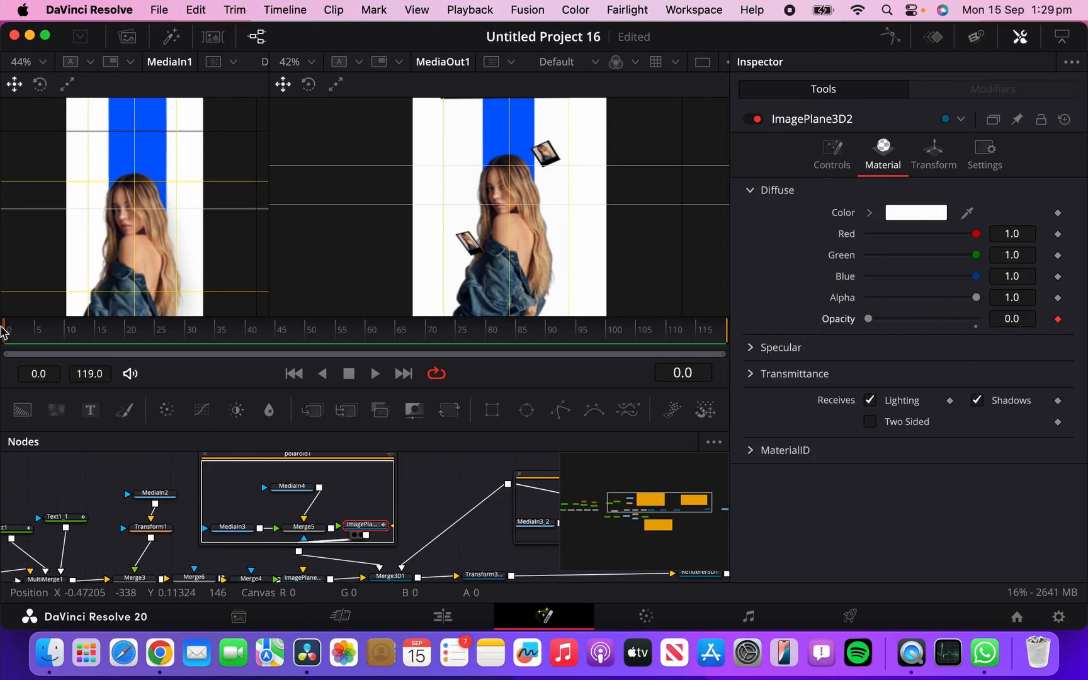
left_click_drag(22, 334, 56, 339)
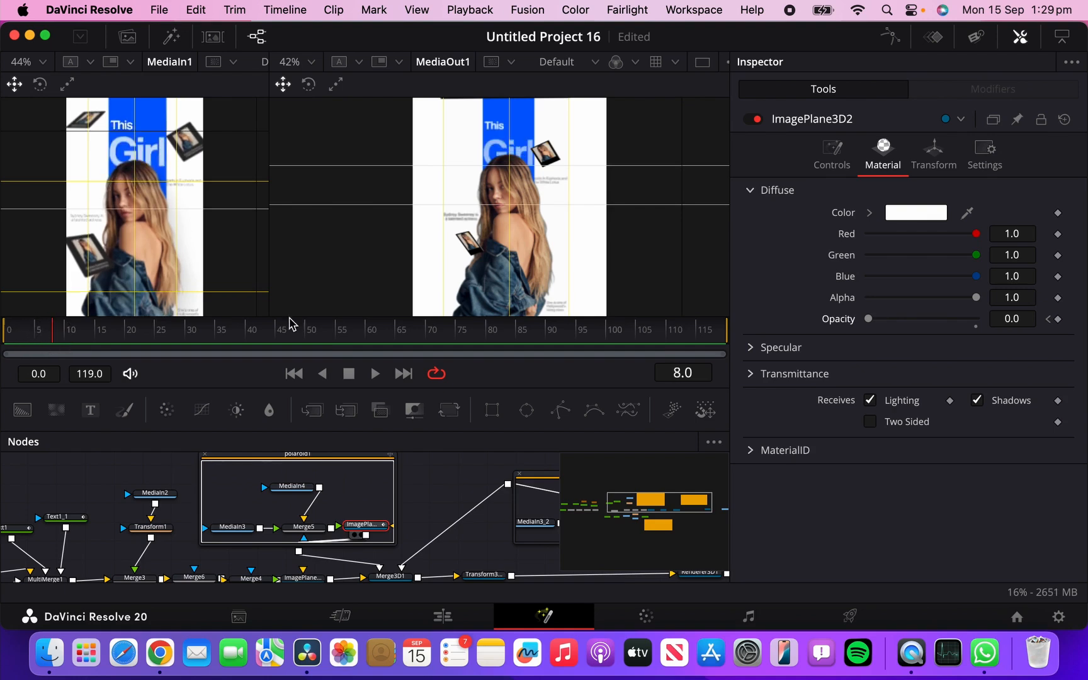
left_click_drag(873, 324, 974, 326)
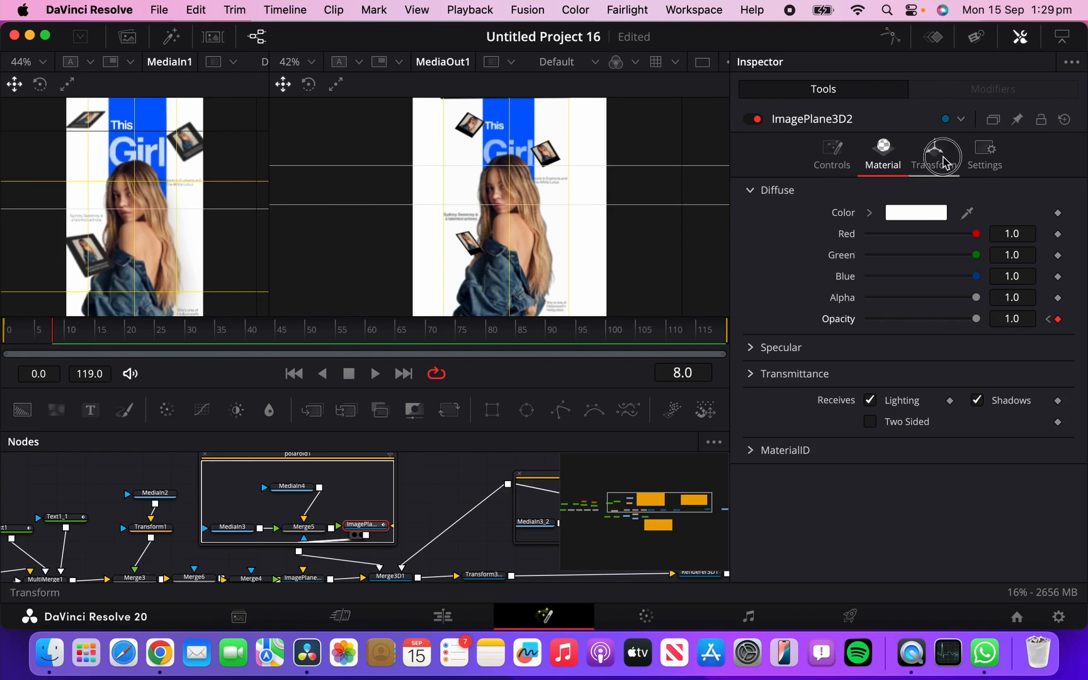
Step: Keyframe ImagePlane3D2's Y translation at 0.391 on frame 8 and 0.36 on frame 0, and scrub the opening frames to preview it
left_click(935, 154)
left_click_drag(46, 338, 2, 343)
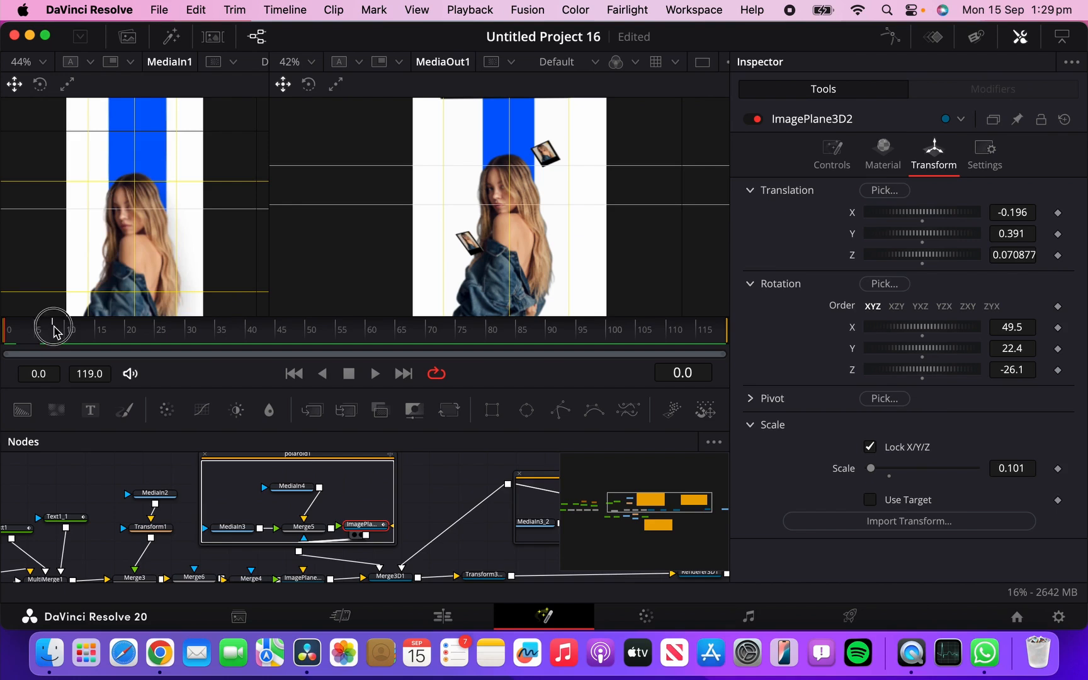
left_click(53, 330)
left_click(1057, 233)
mouse_move(25, 333)
left_mouse_down()
mouse_move(8, 343)
mouse_move(10, 333)
left_mouse_up()
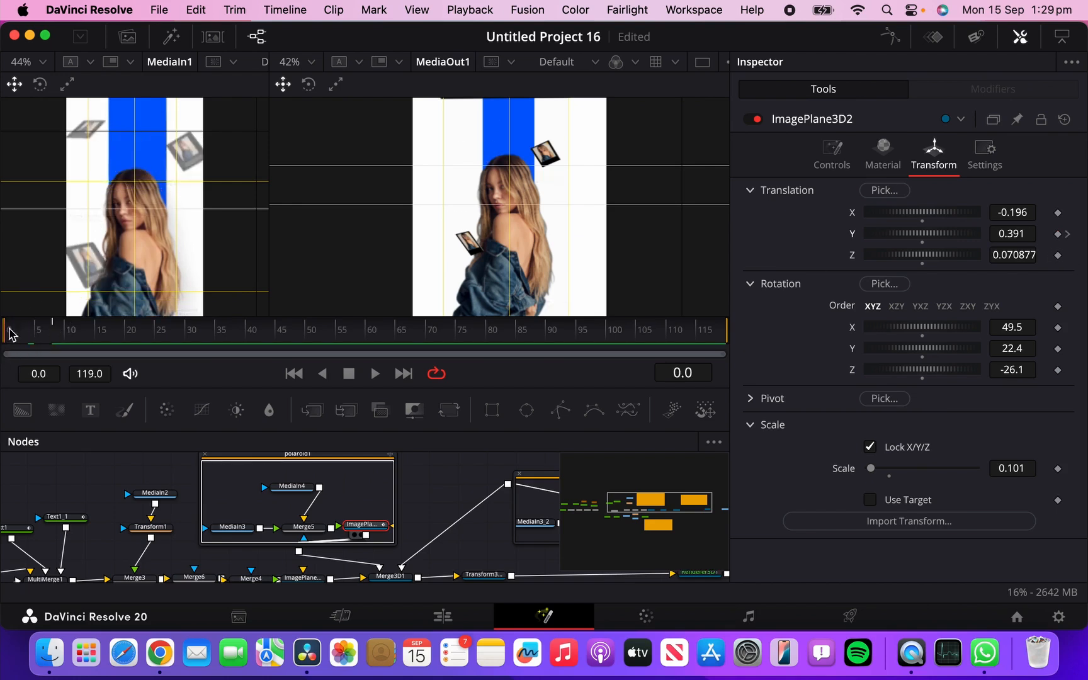
left_click_drag(1021, 233, 1014, 236)
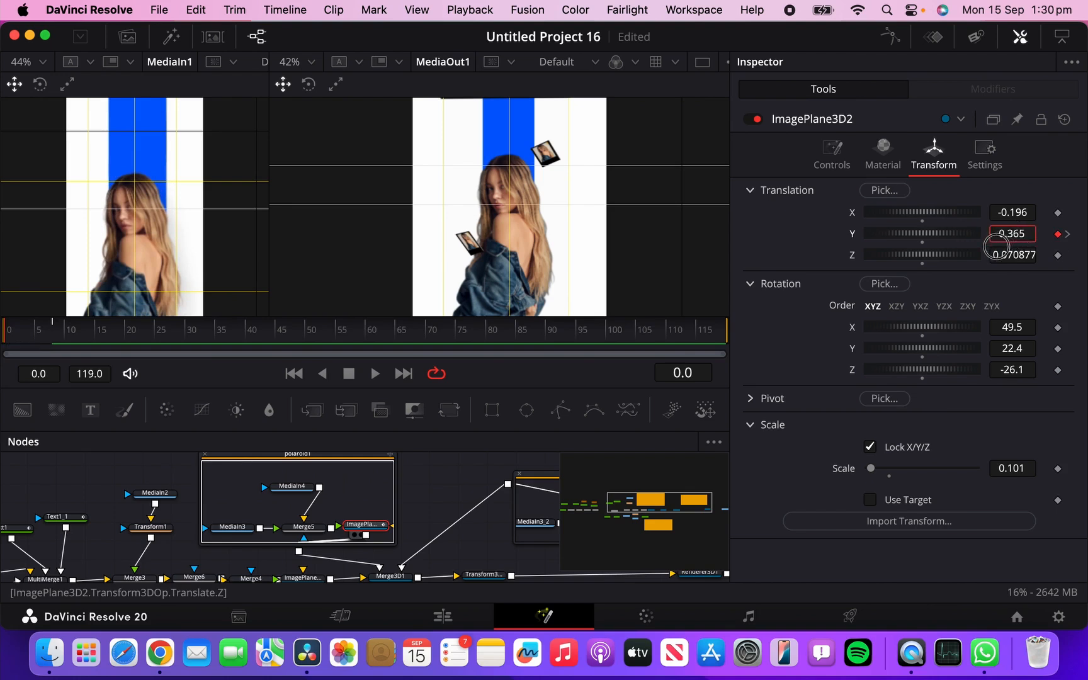
left_click_drag(5, 338, 49, 333)
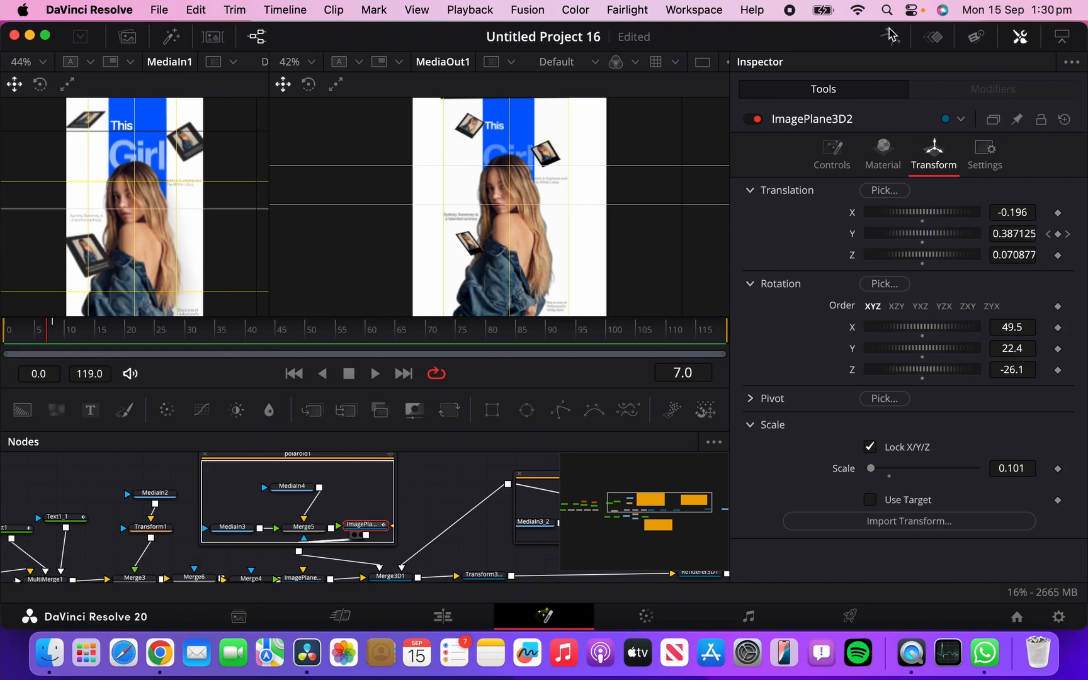
Step: Flatten all keyframes on ImagePlane3D2's Y Offset and Opacity splines, and close the spline editor
left_click(890, 36)
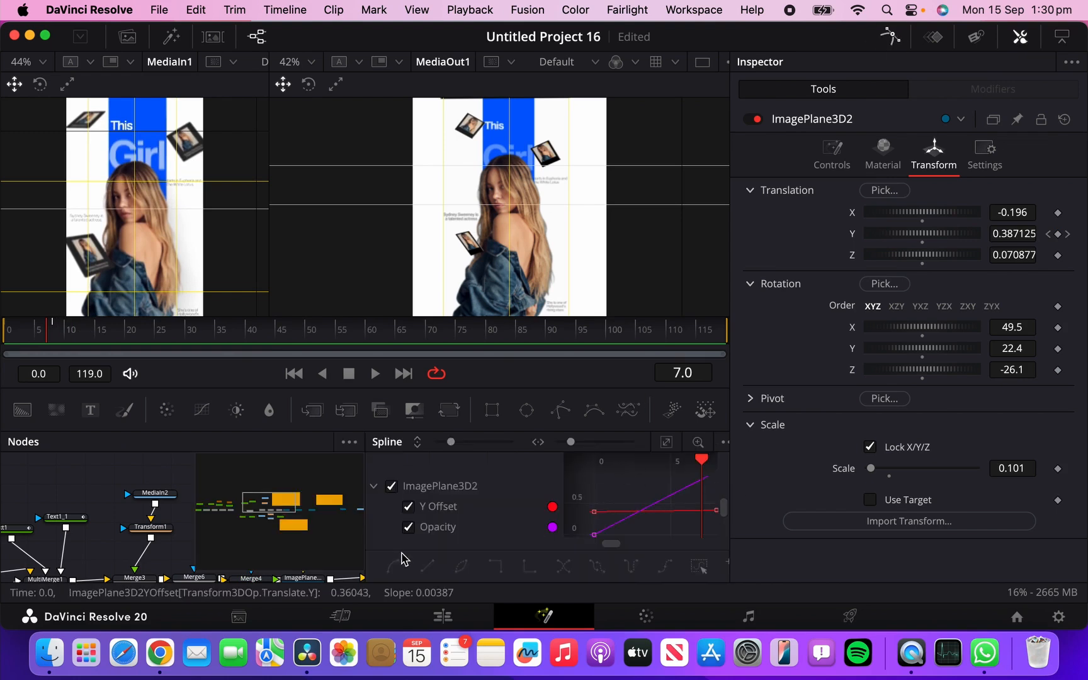
left_click(664, 443)
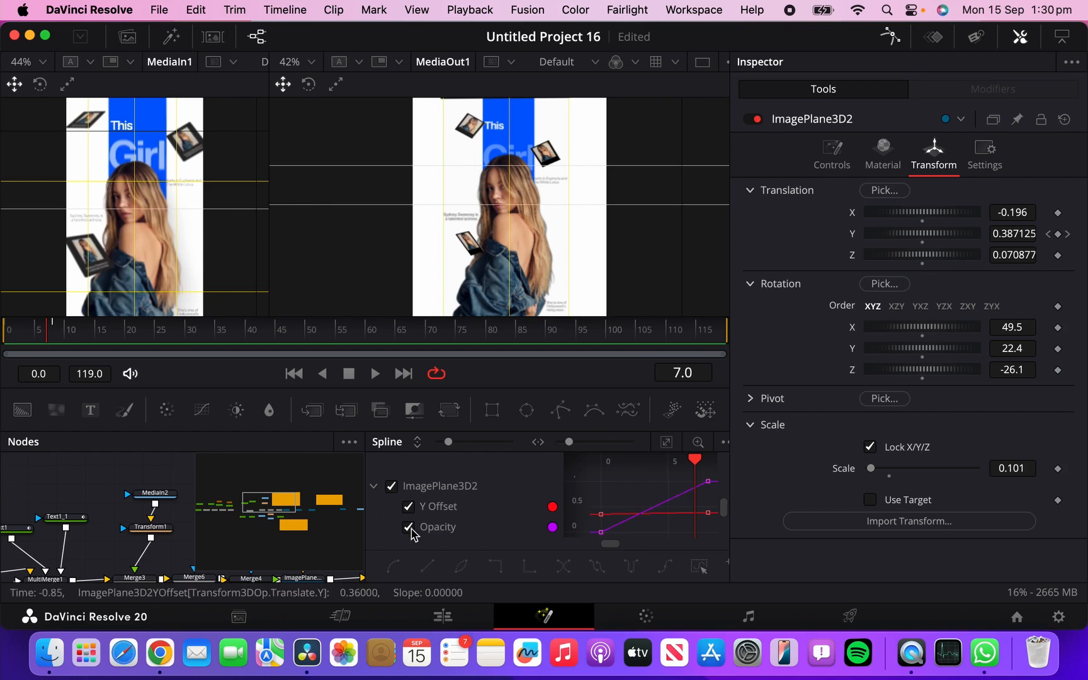
left_click(703, 564)
key("s")
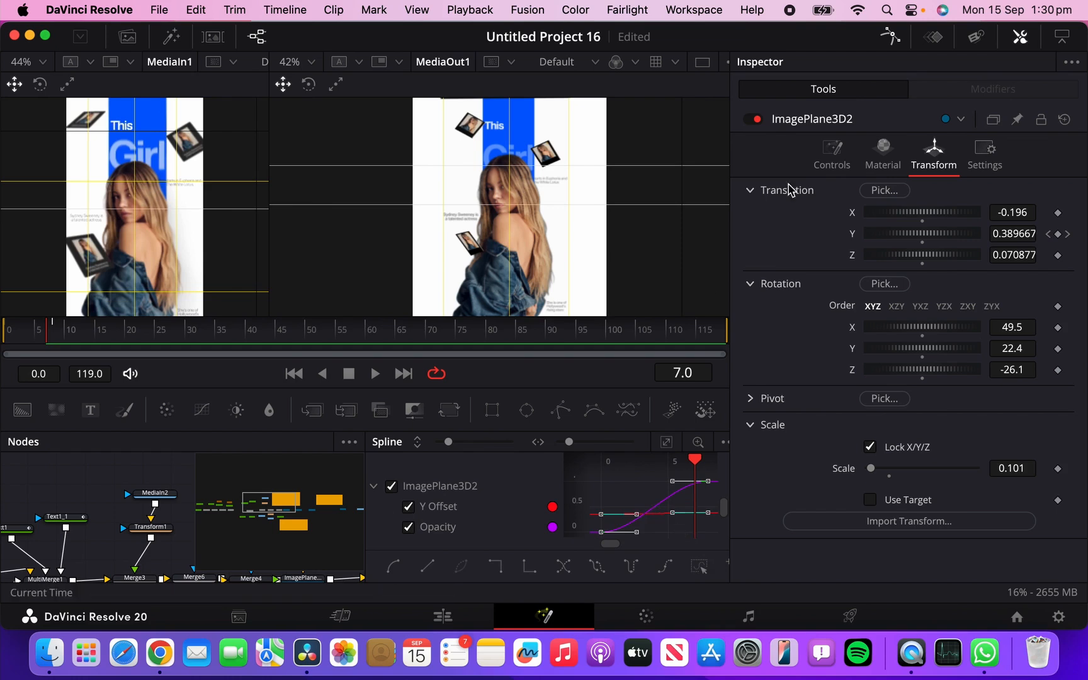
left_click(891, 37)
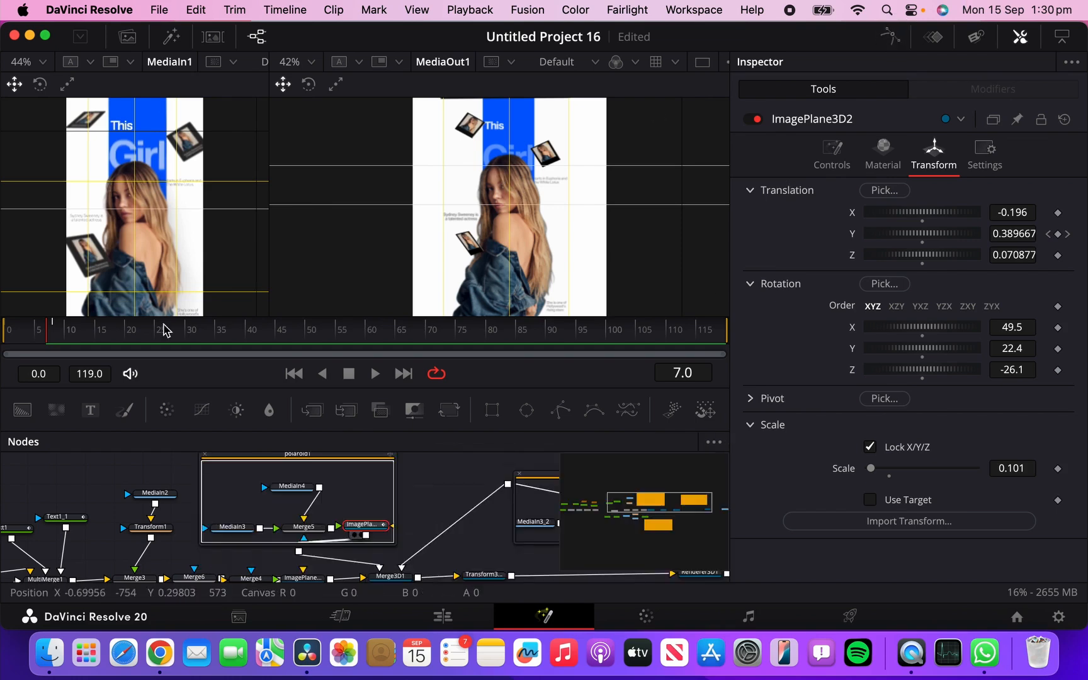
Step: Keyframe the diffuse opacity of polaroid1_2's ImagePlane3D2_2 node at 1.0 on frame 7 and 0.0 on frame 0
left_click(554, 479)
left_click_drag(612, 505, 664, 507)
mouse_move(667, 522)
left_mouse_down()
mouse_move(655, 510)
mouse_move(678, 506)
left_mouse_up()
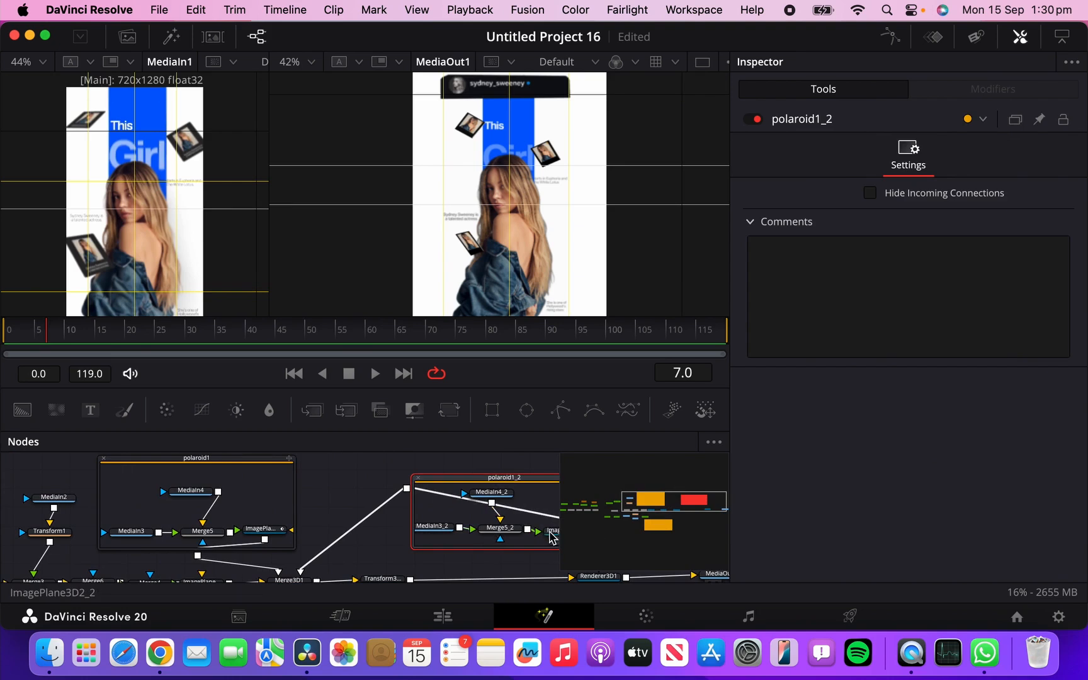
left_click_drag(651, 500, 685, 508)
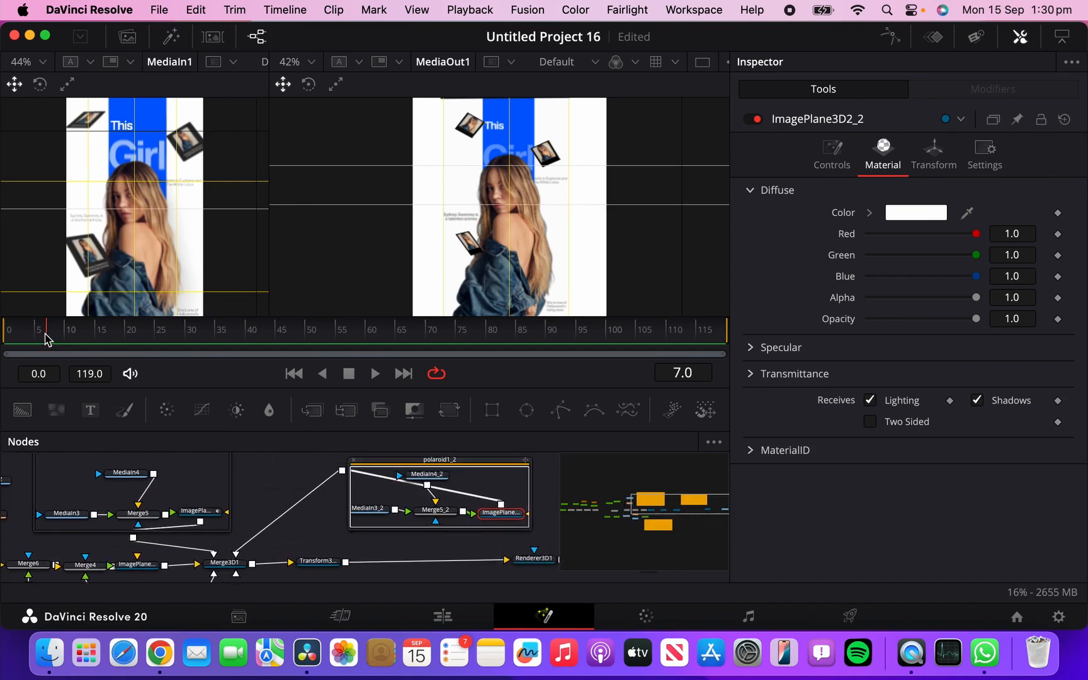
left_click(3, 334)
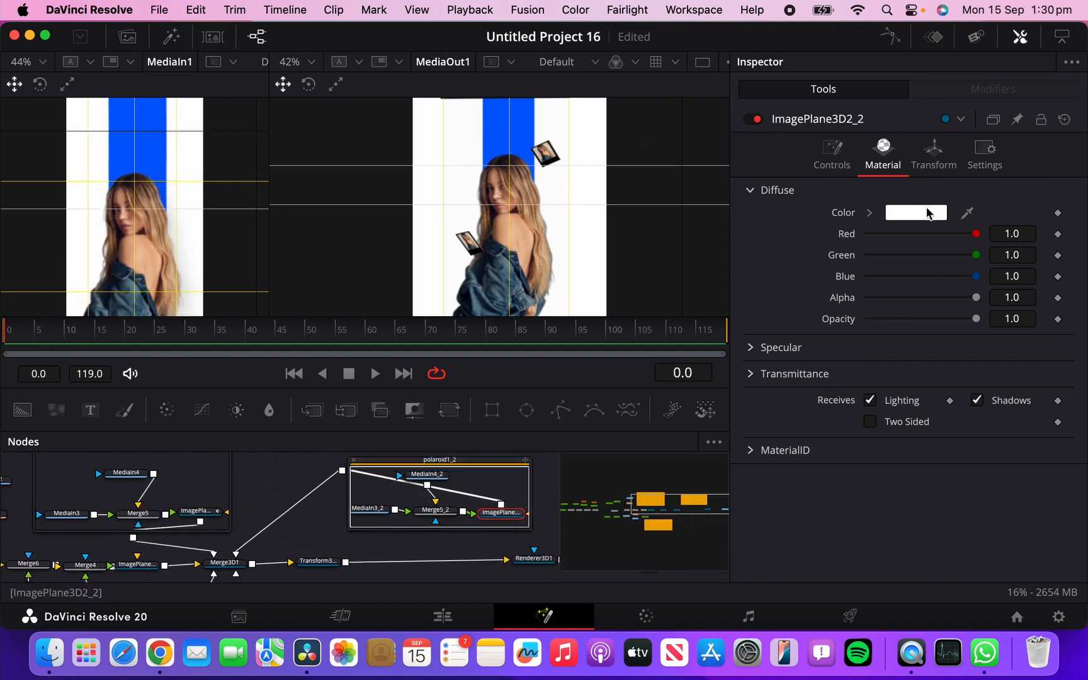
left_click(1058, 319)
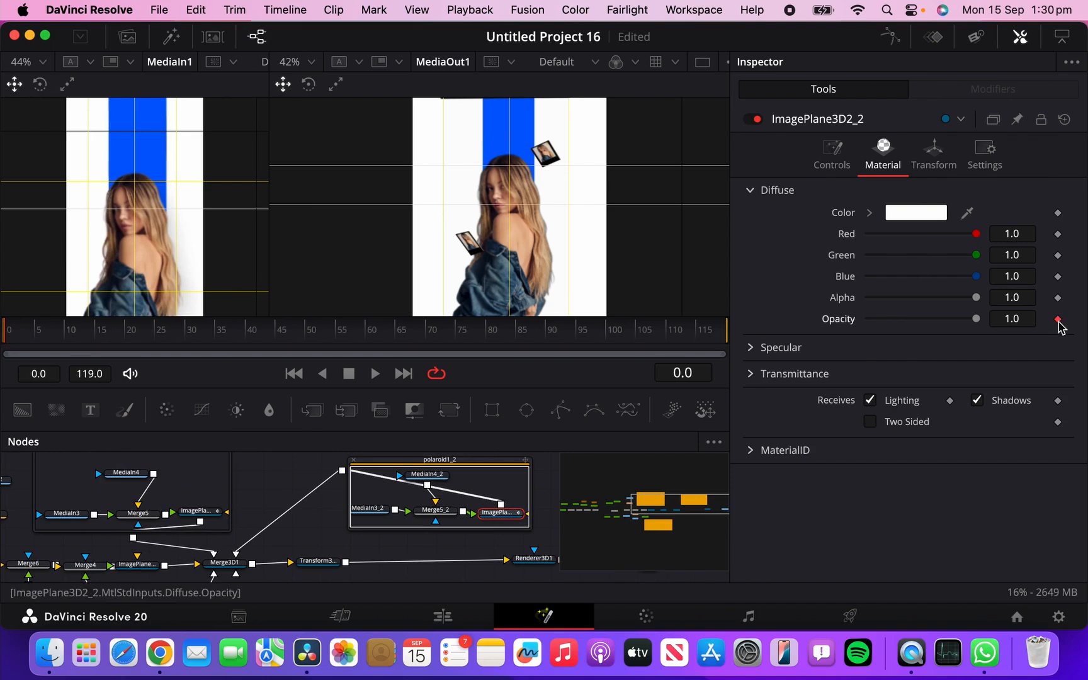
left_click(69, 332)
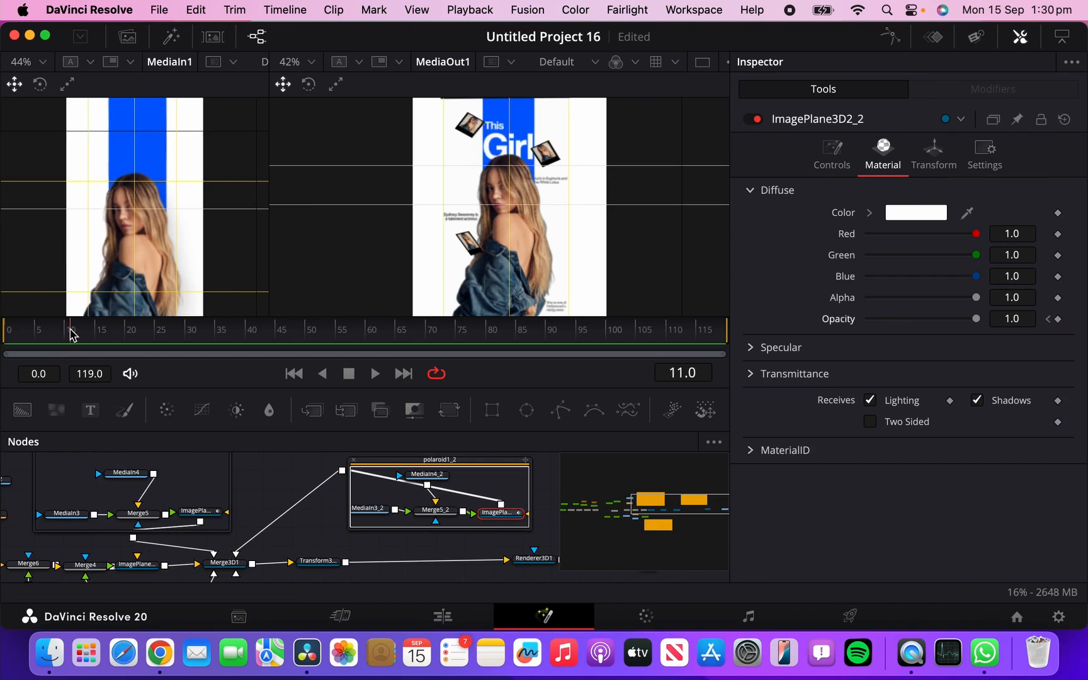
left_click_drag(72, 334, 49, 336)
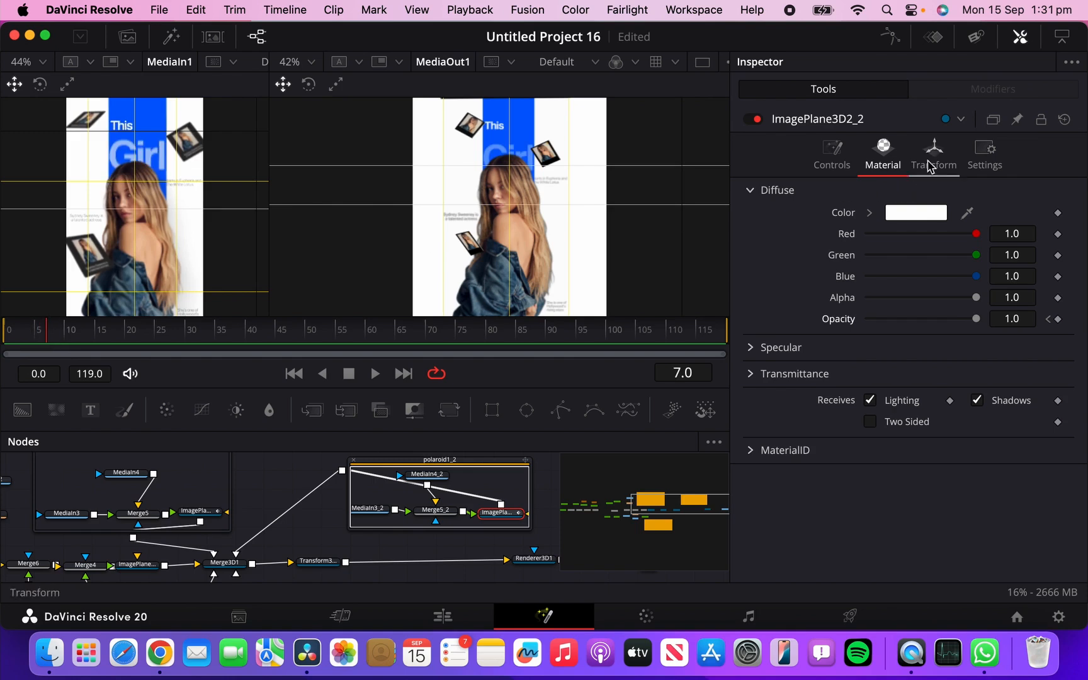
left_click(1058, 318)
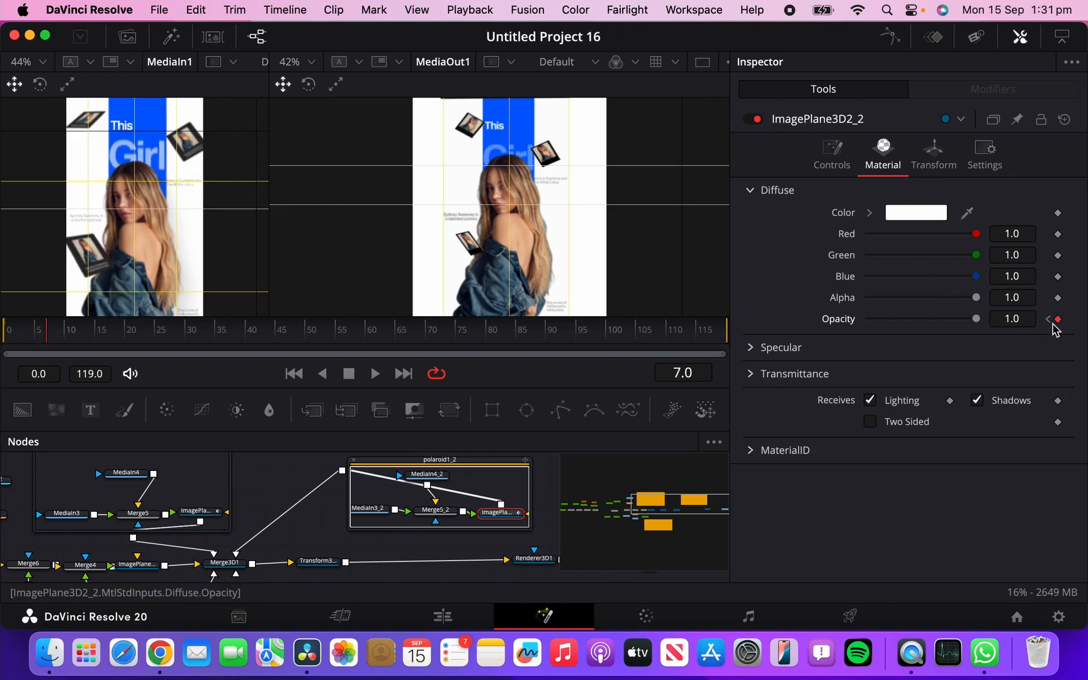
key("Home")
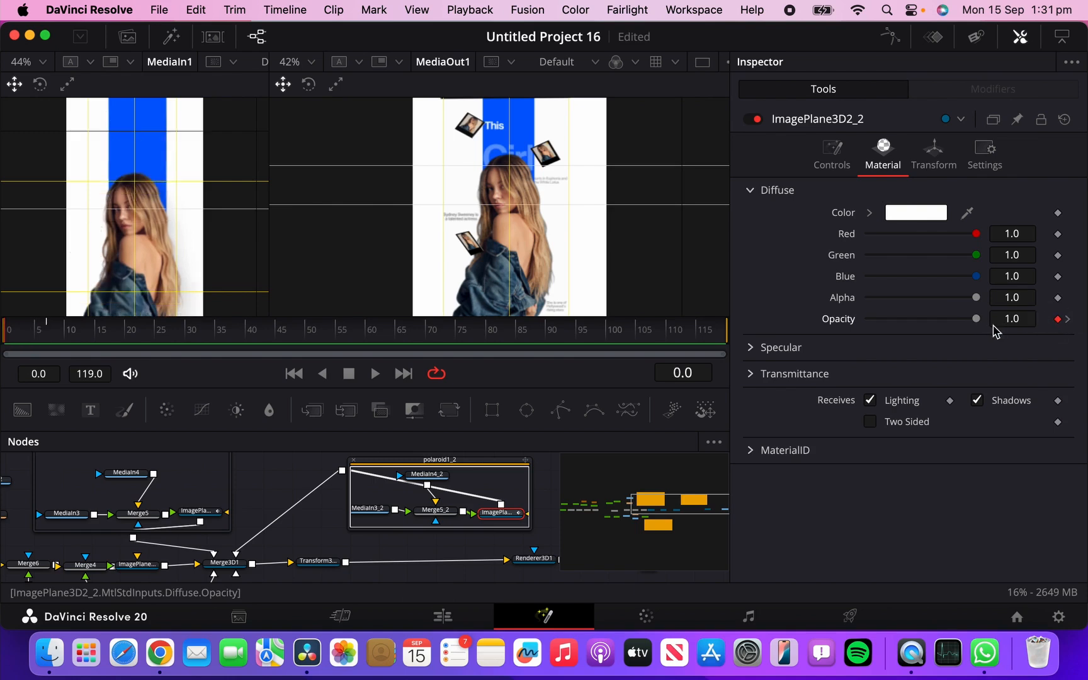
left_click_drag(975, 318, 725, 327)
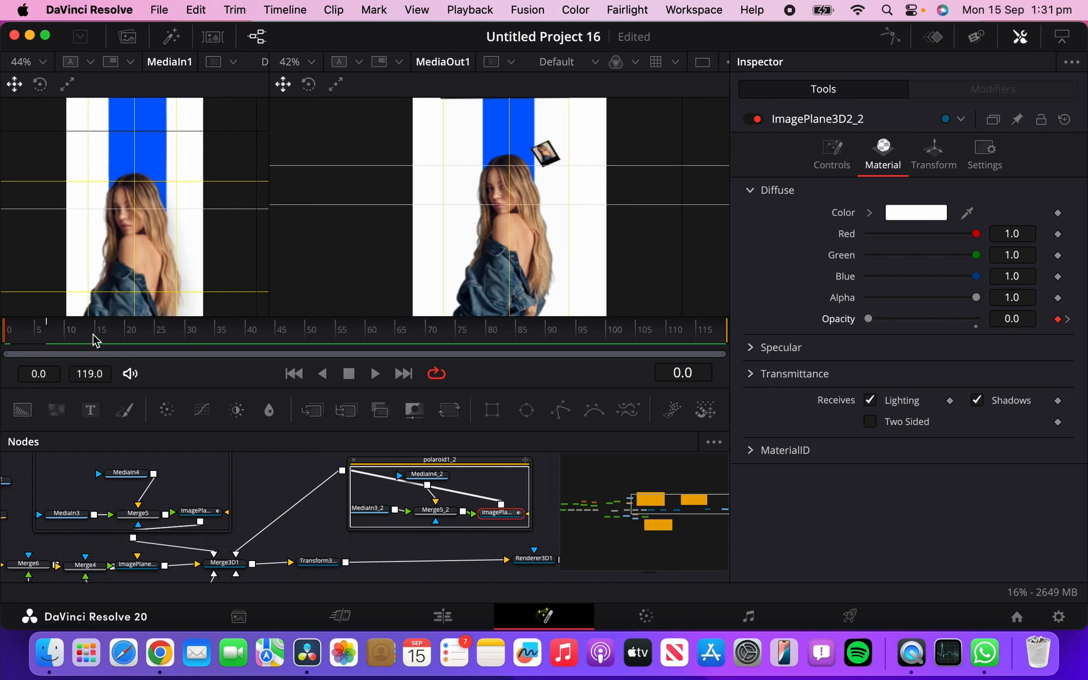
Step: Flatten the keyframes on ImagePlane3D2_2's opacity spline to ease the fade-in
left_click(890, 37)
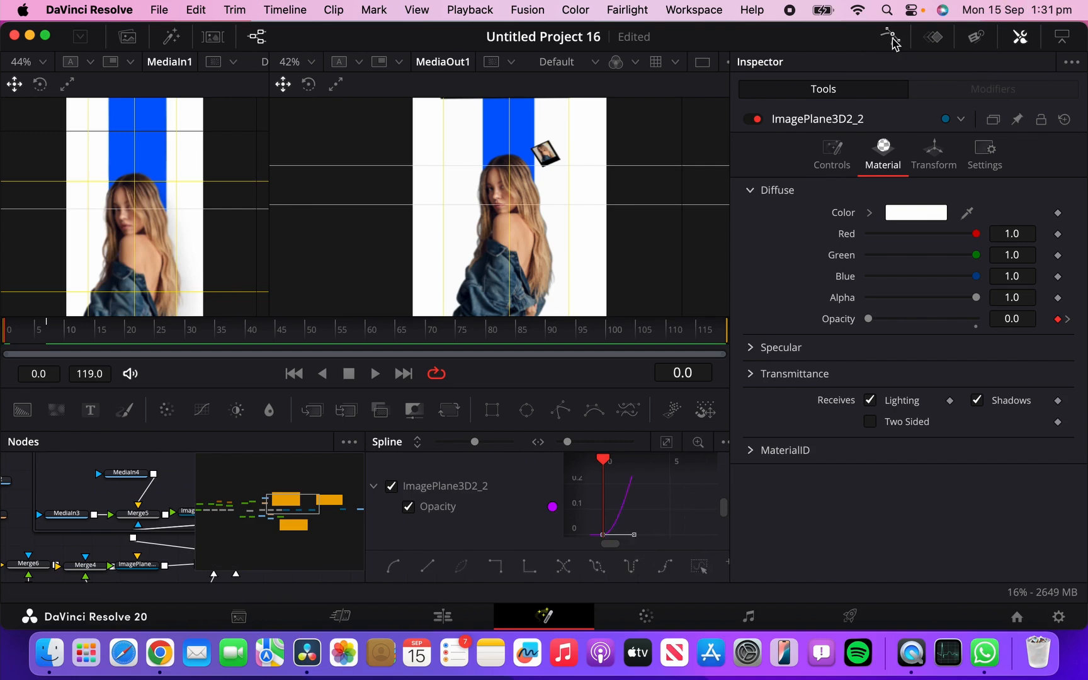
Step: Keyframe the Y translation of polaroid1_1's ImagePlane3D2_1 node at 0.25 on frame 6 and 0.171 on frame 0
left_click(893, 40)
left_click_drag(658, 505, 663, 528)
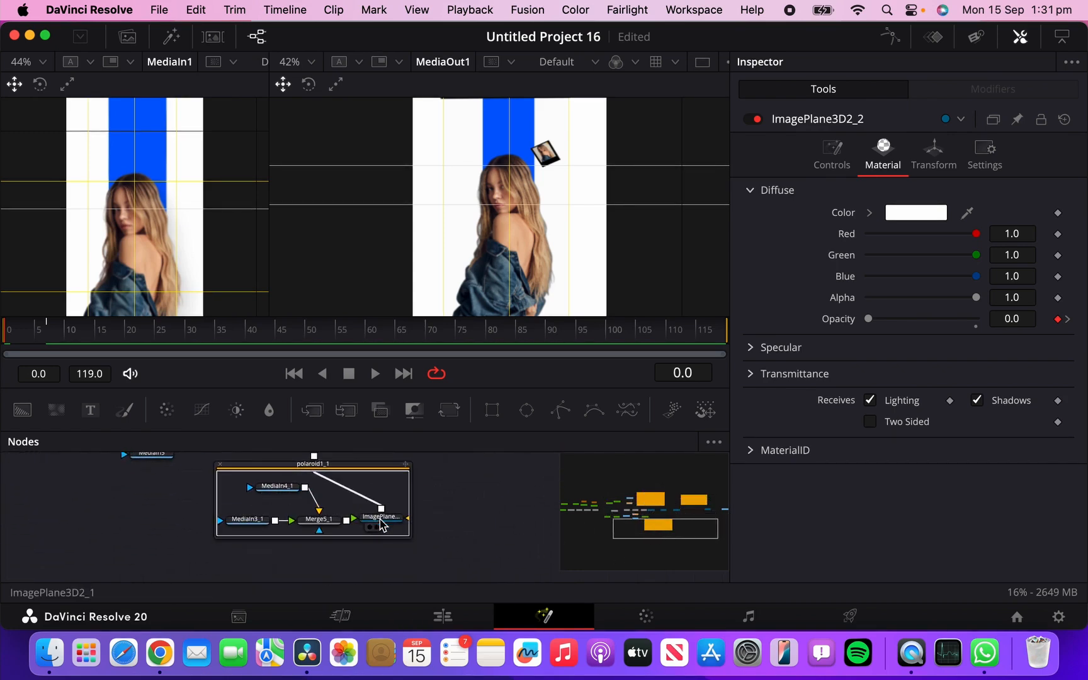
left_click(385, 521)
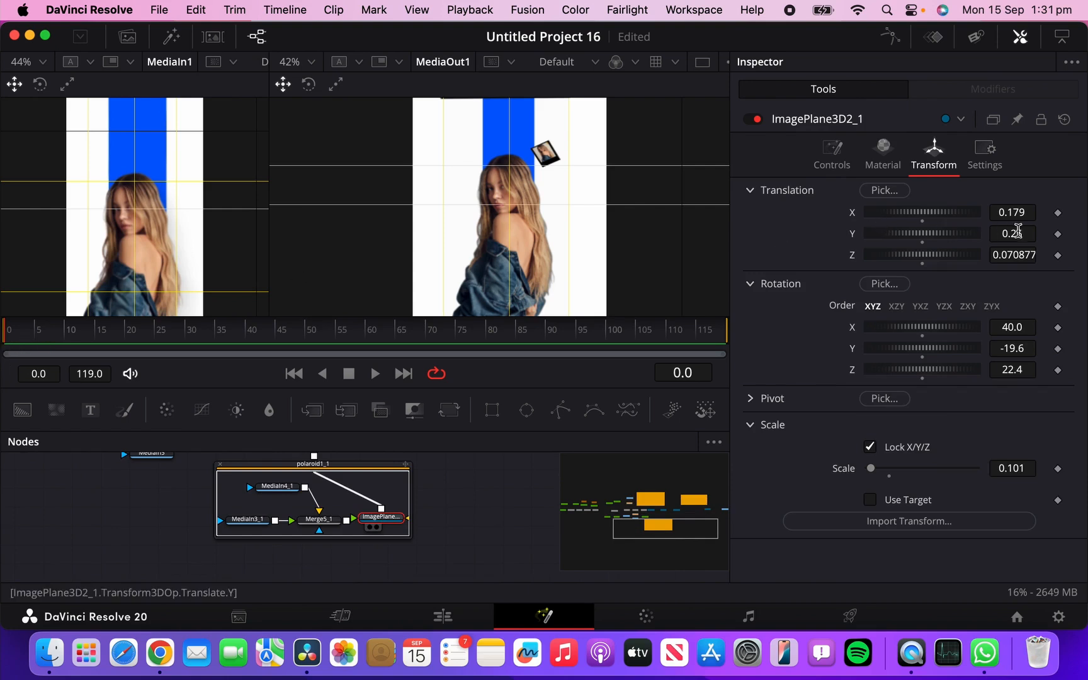
left_click(1058, 234)
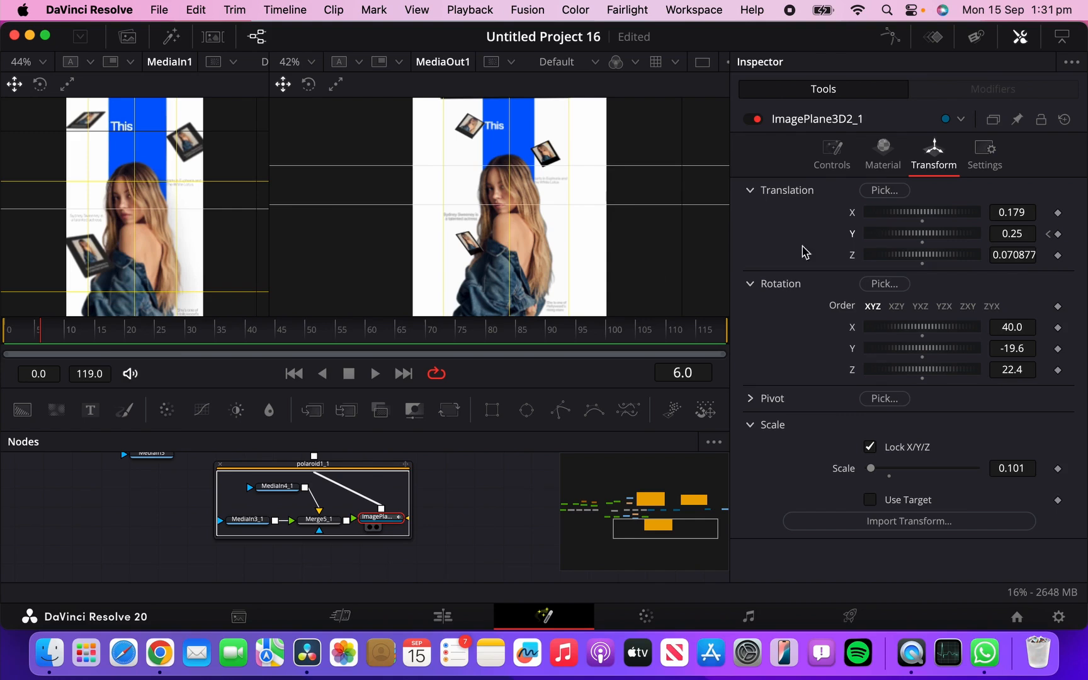
left_click(1049, 234)
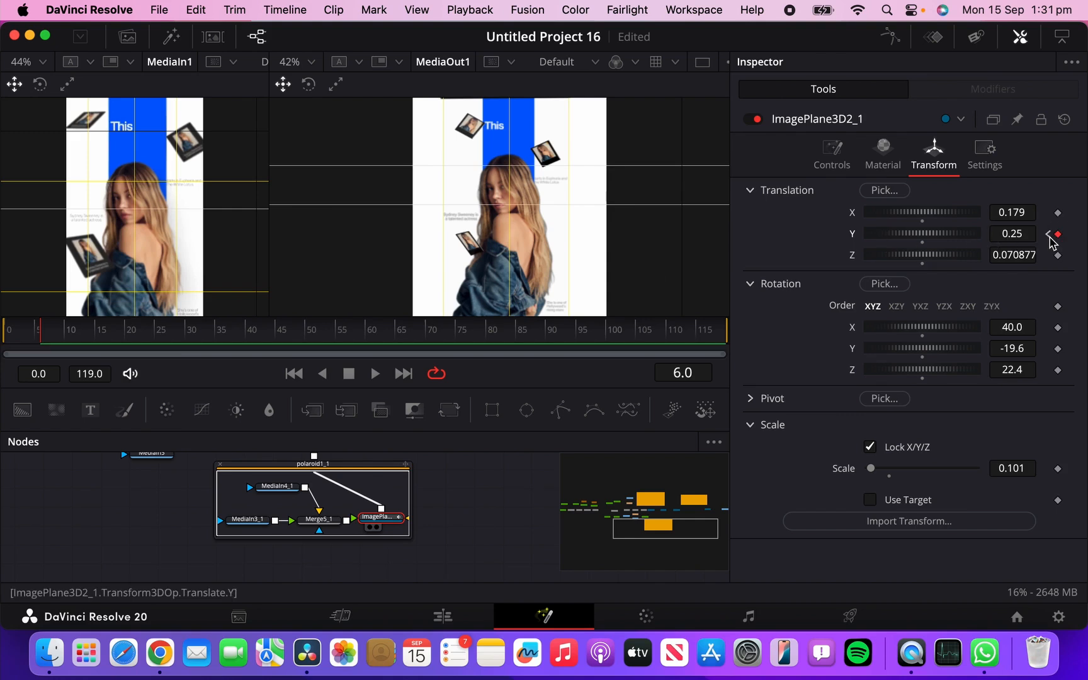
left_click(1009, 243)
left_click_drag(1009, 243, 889, 212)
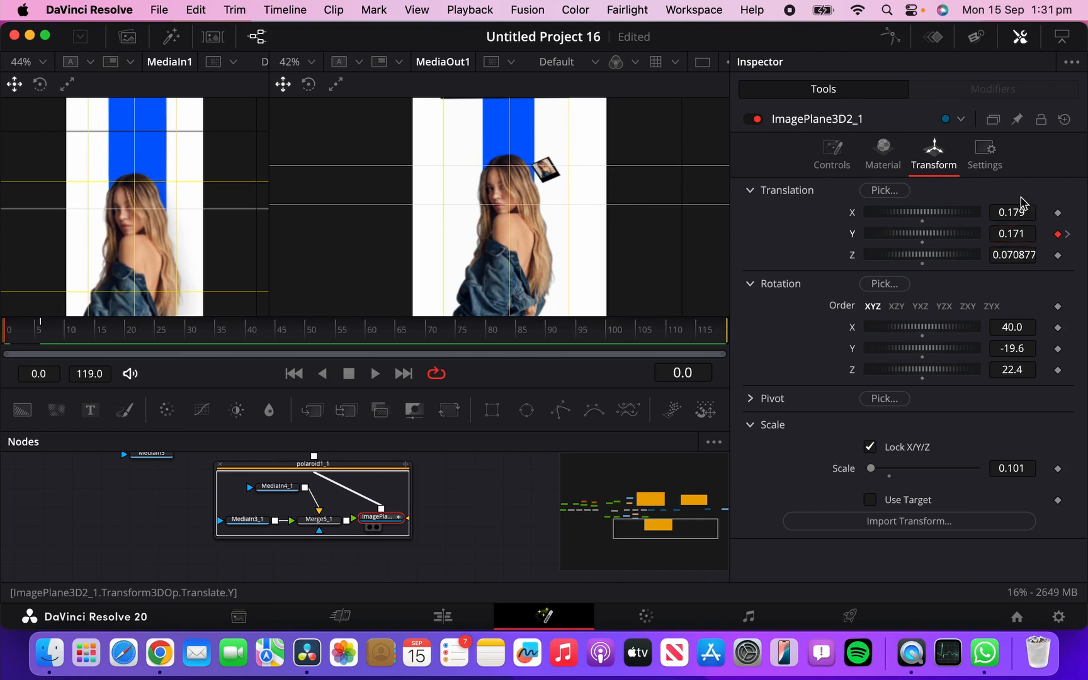
Step: Keyframe ImagePlane3D2_1's diffuse opacity at 0.0 on frame 0 and 1.0 on frame 6, and play the opening frames to preview the fade-in
left_click(893, 160)
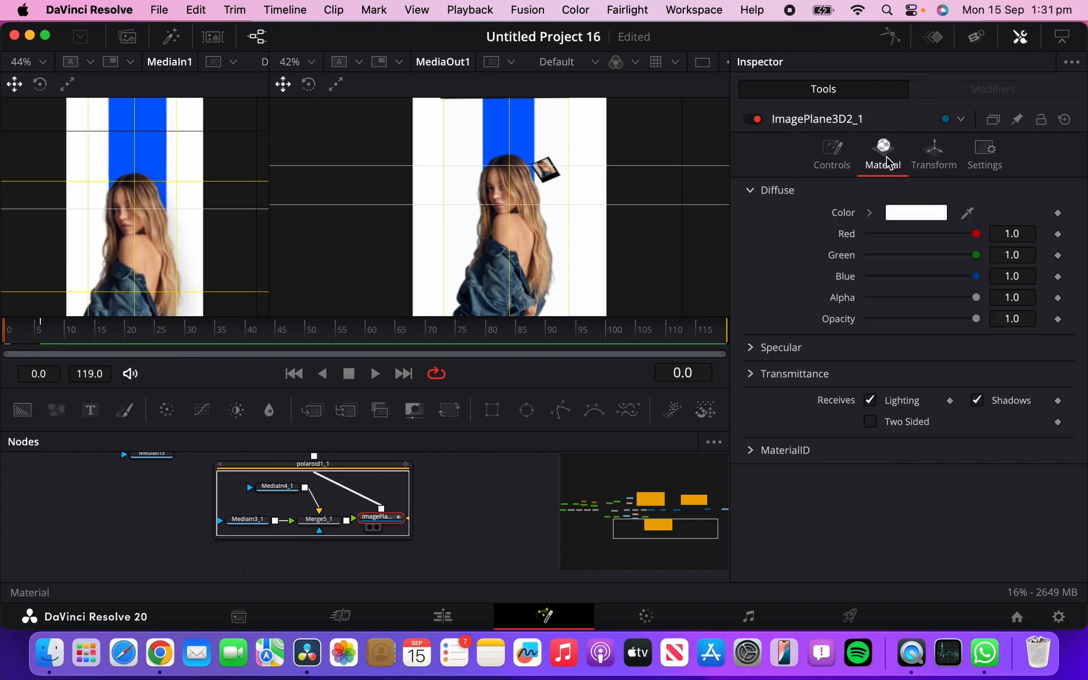
left_click(1058, 320)
left_click_drag(977, 323, 753, 340)
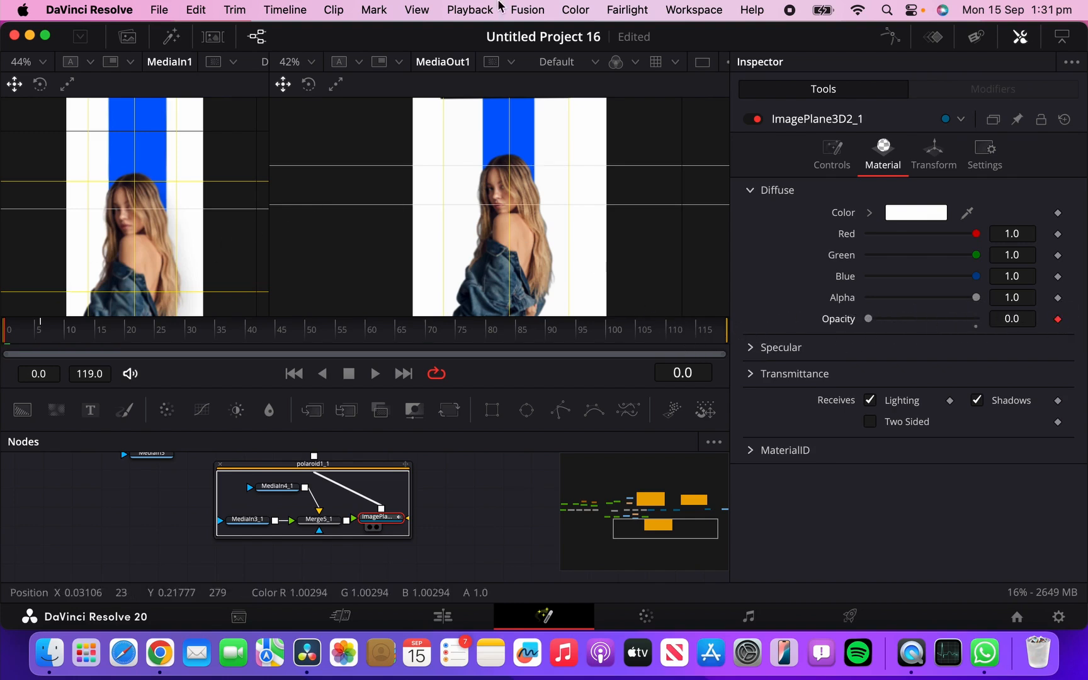
left_click(41, 328)
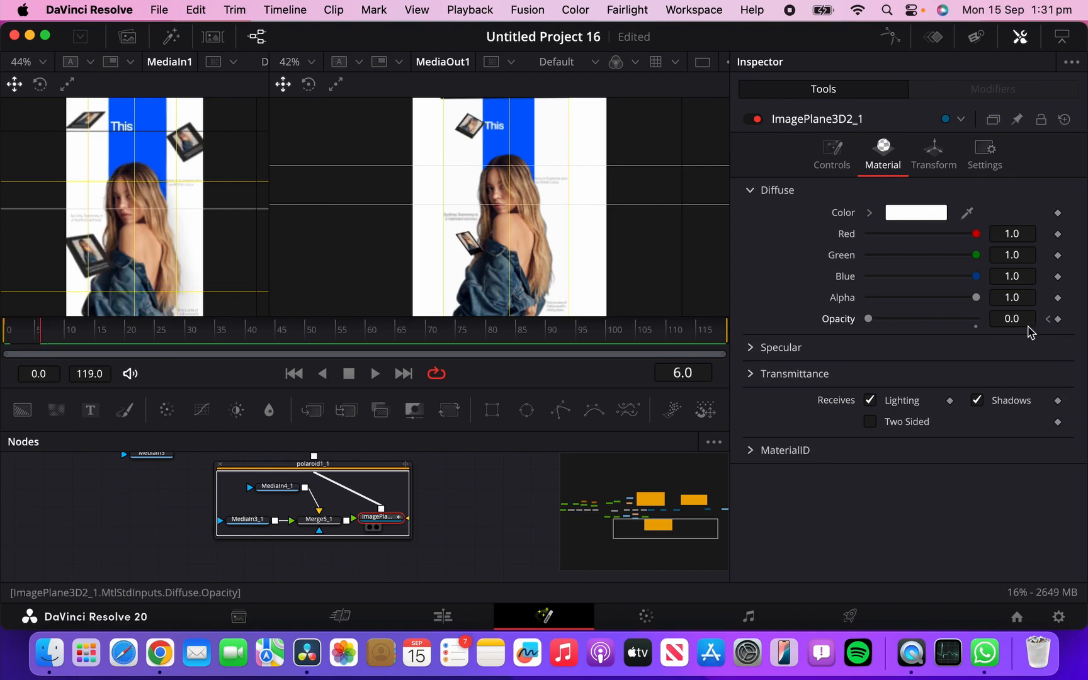
left_click_drag(869, 321, 1039, 323)
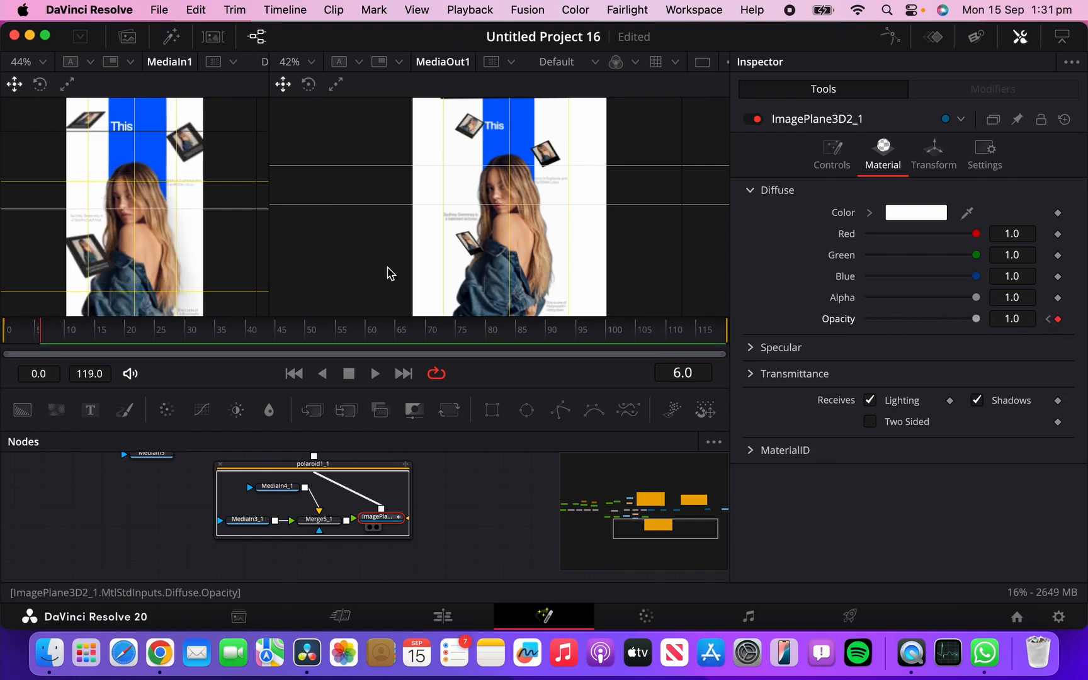
left_click(64, 333)
left_click(4, 333)
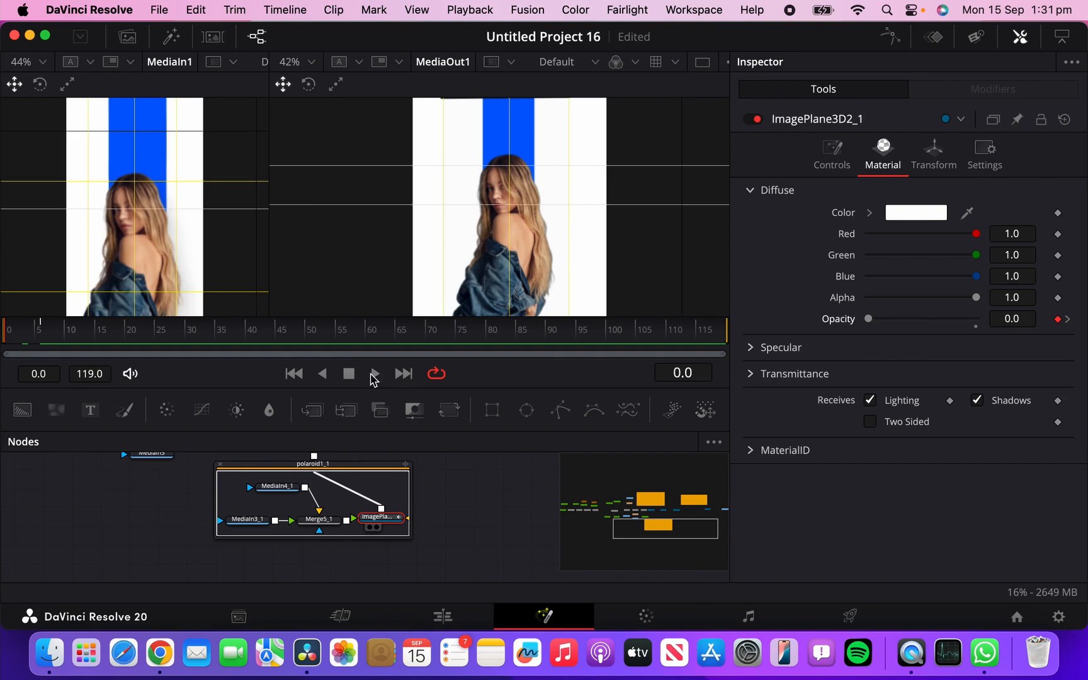
key("space")
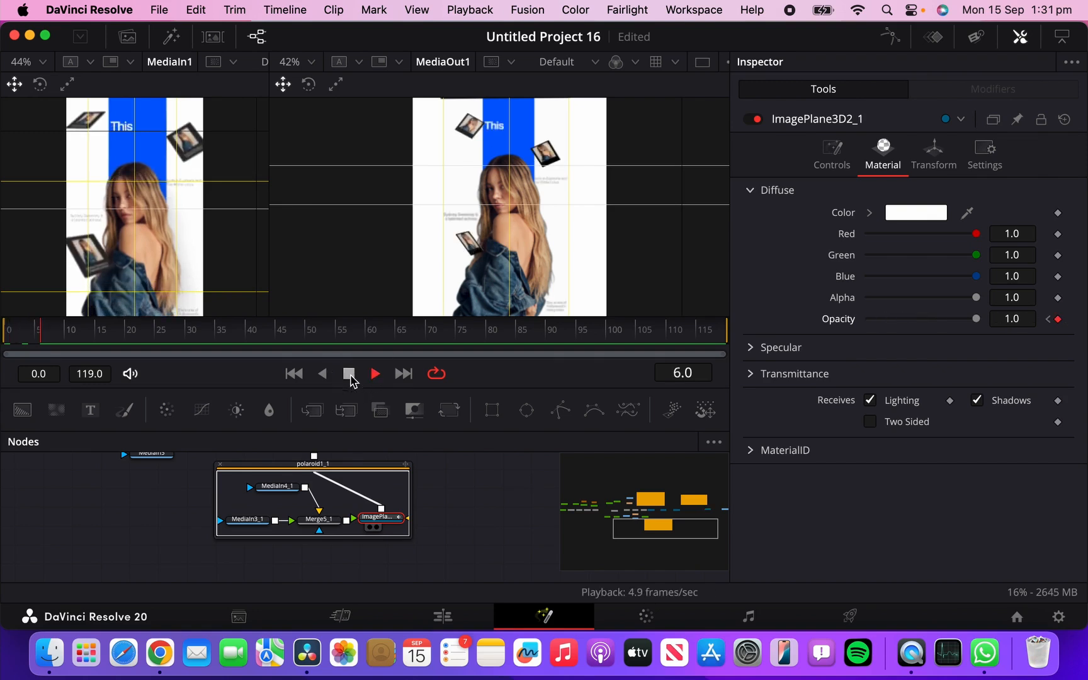
key("space")
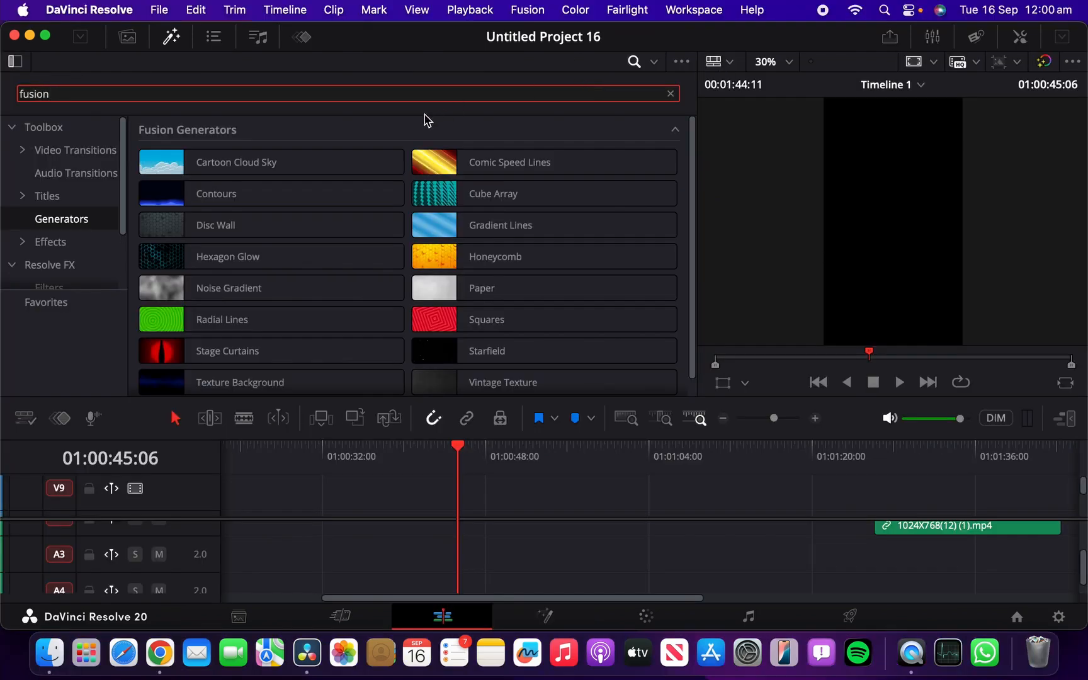
Step: Search all categories of the effects library for "fusion comp"
type("c")
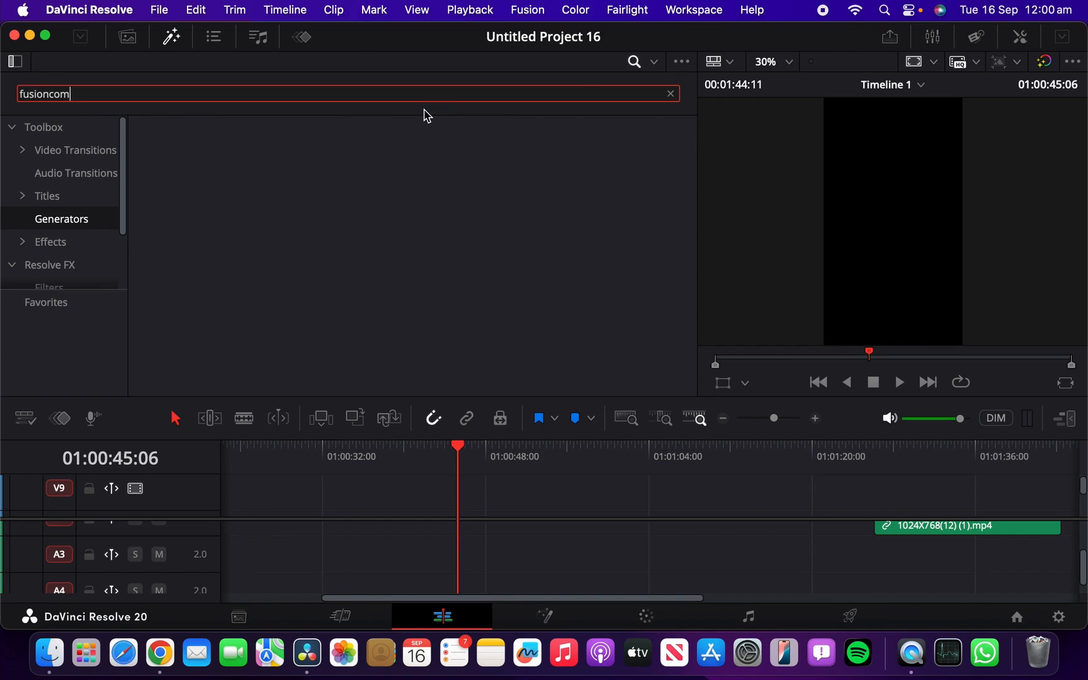
key("BackSpace")
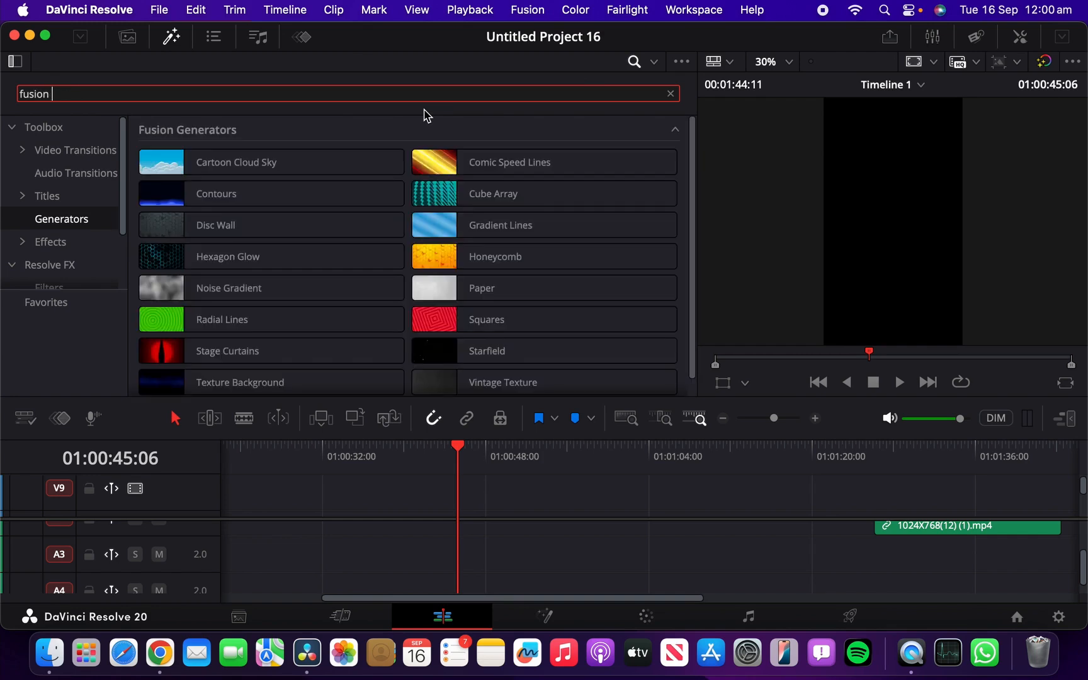
type("comp")
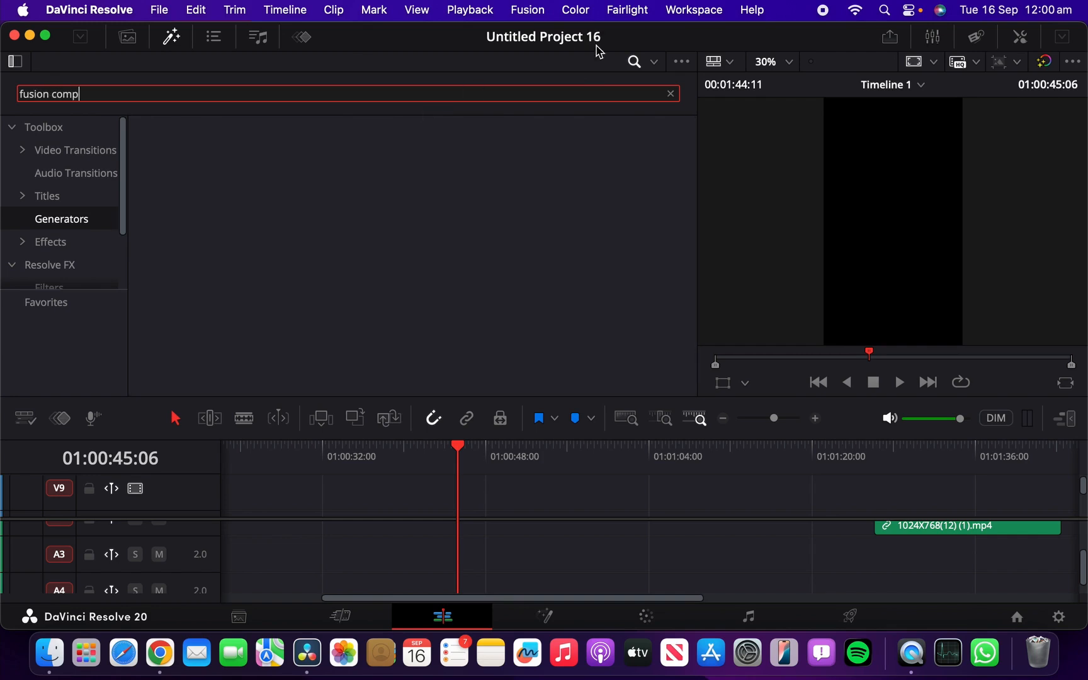
left_click(652, 62)
left_click(683, 85)
Step: Place a Fusion Composition on track V9, open it in Fusion, and move MediaOut1 aside to make room for nodes
left_click_drag(283, 163, 463, 469)
left_click(466, 461)
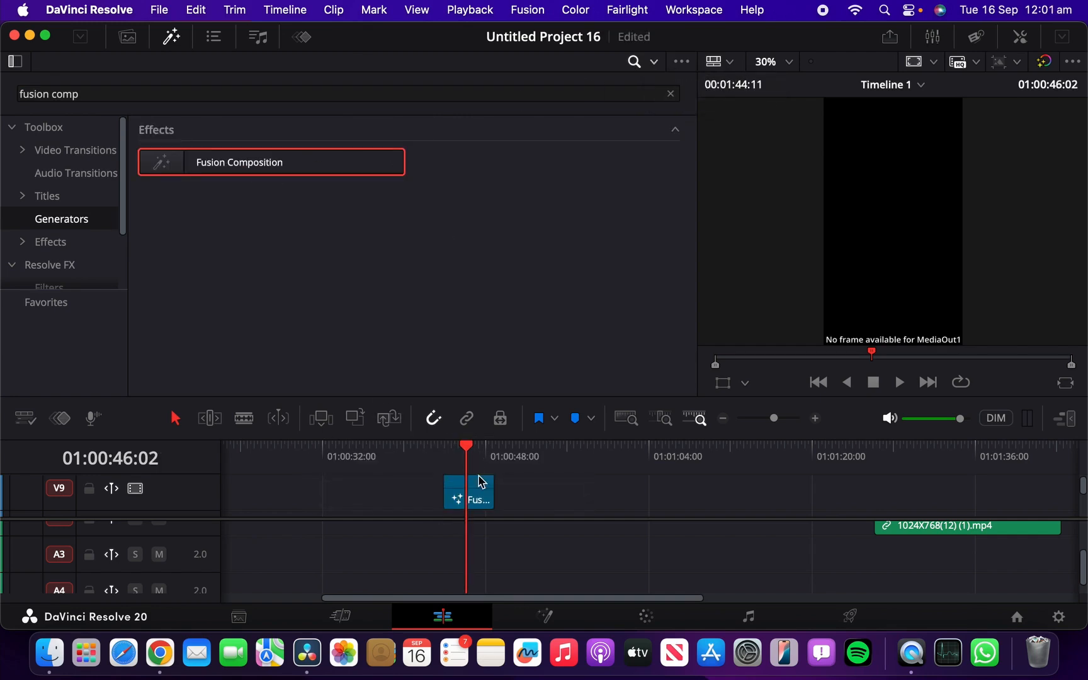
left_click(545, 616)
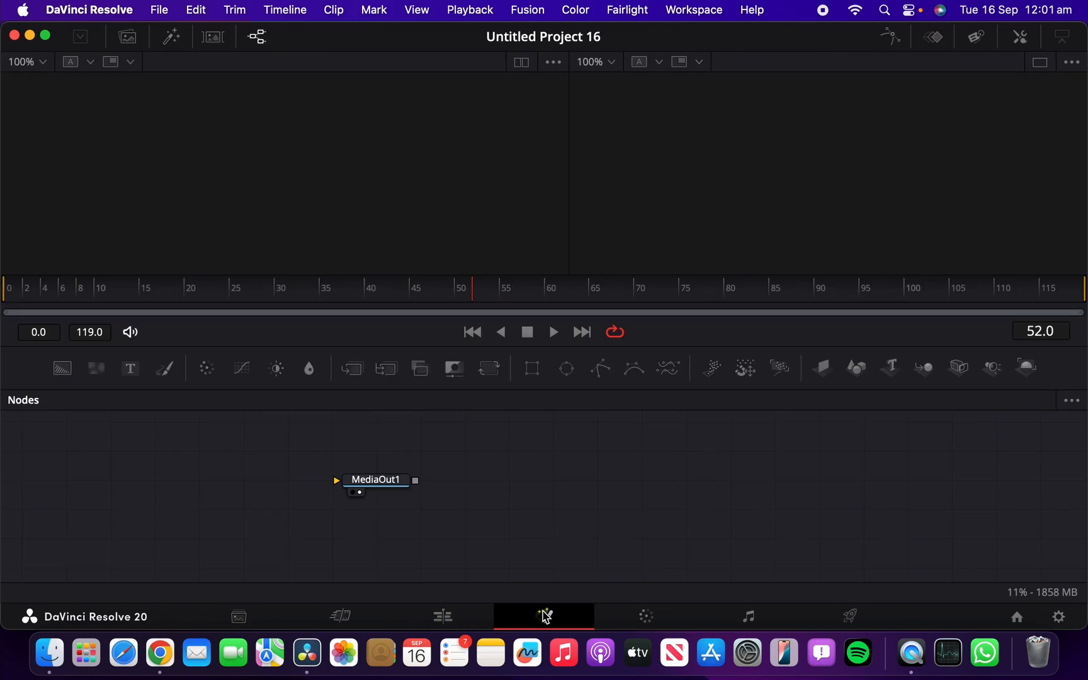
left_click_drag(382, 488, 593, 499)
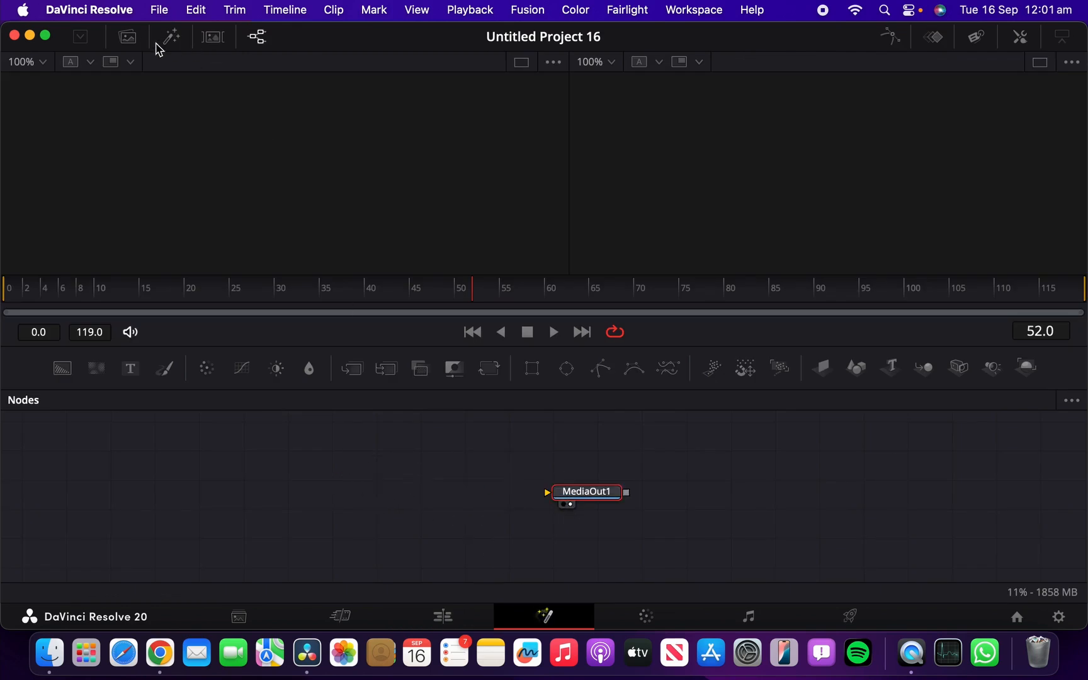
Step: Add the Sydney_Sweeney_Has_Great_Jeans clip from the media pool and a Background node connected to MediaOut1, and show the background's settings
left_click(133, 39)
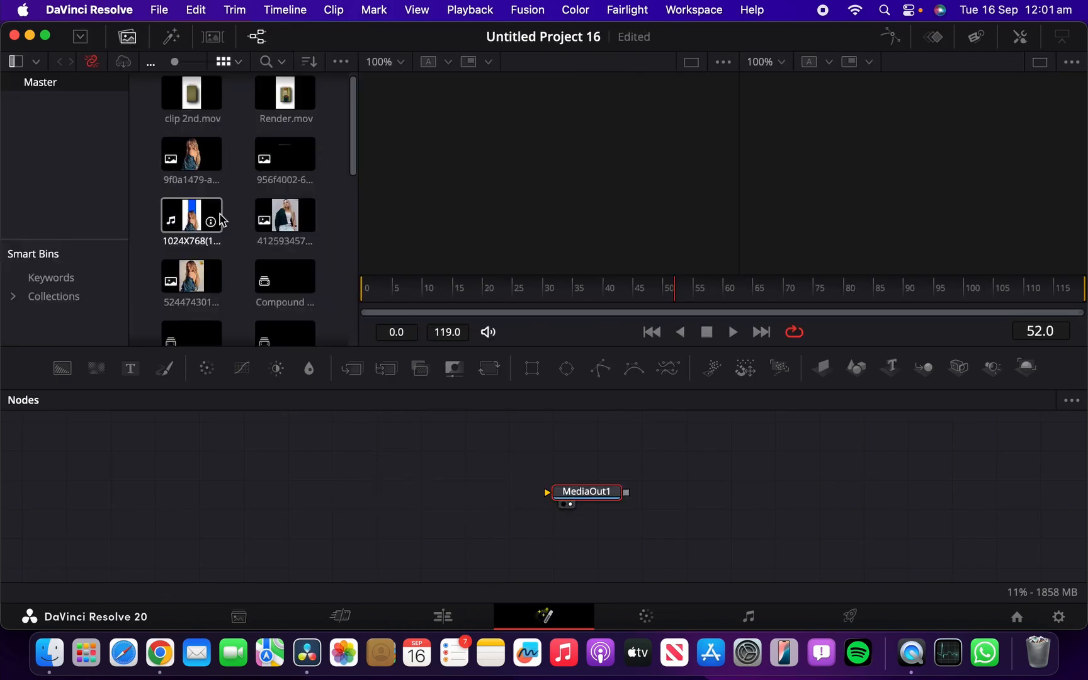
scroll(220, 219, "down", 3)
scroll(221, 219, "down", 1)
left_click_drag(175, 311, 327, 475)
left_click_drag(62, 368, 573, 518)
left_click(1029, 40)
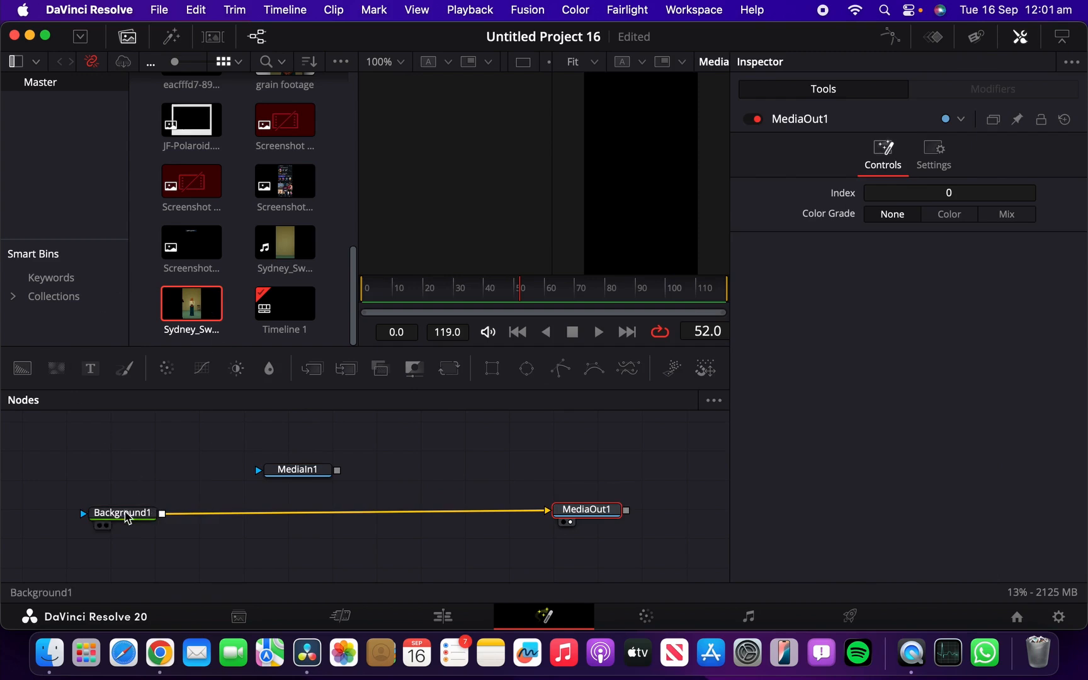
left_click(123, 513)
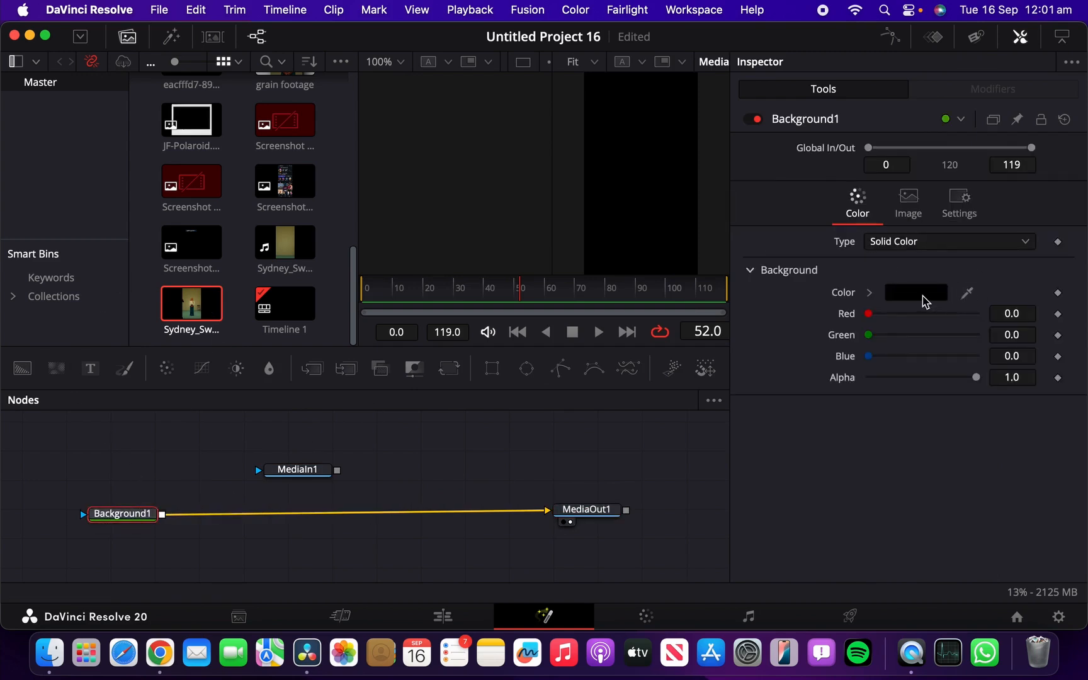
Step: Set Background1's colour to light grey with red, green and blue at 0.815686
left_click(922, 300)
left_click_drag(688, 503, 640, 504)
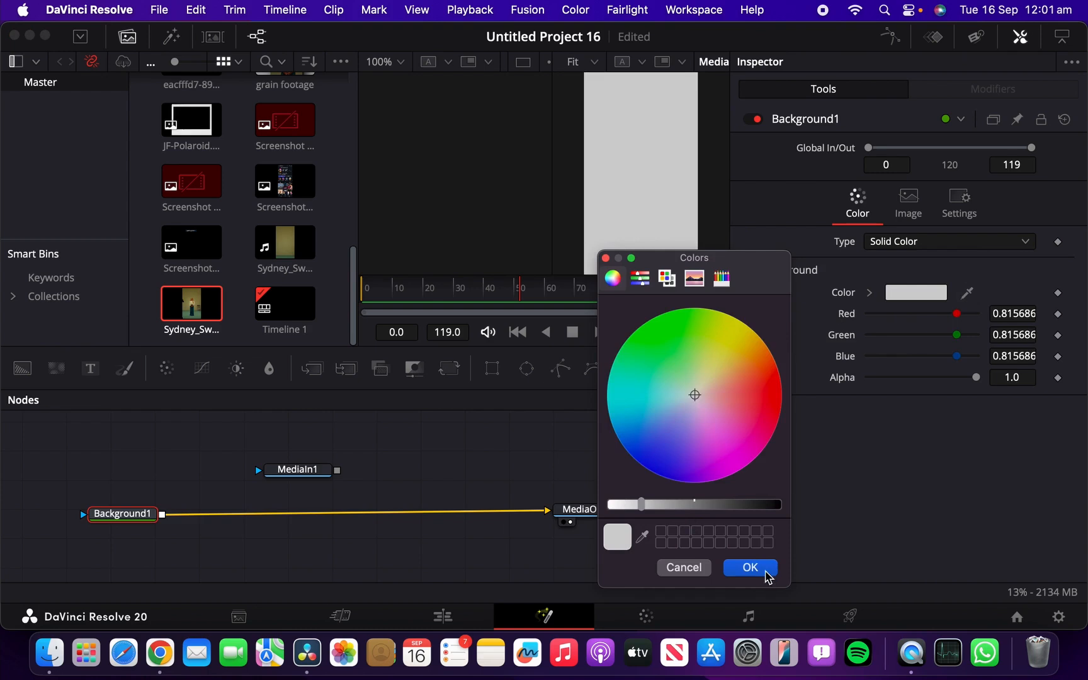
left_click(749, 567)
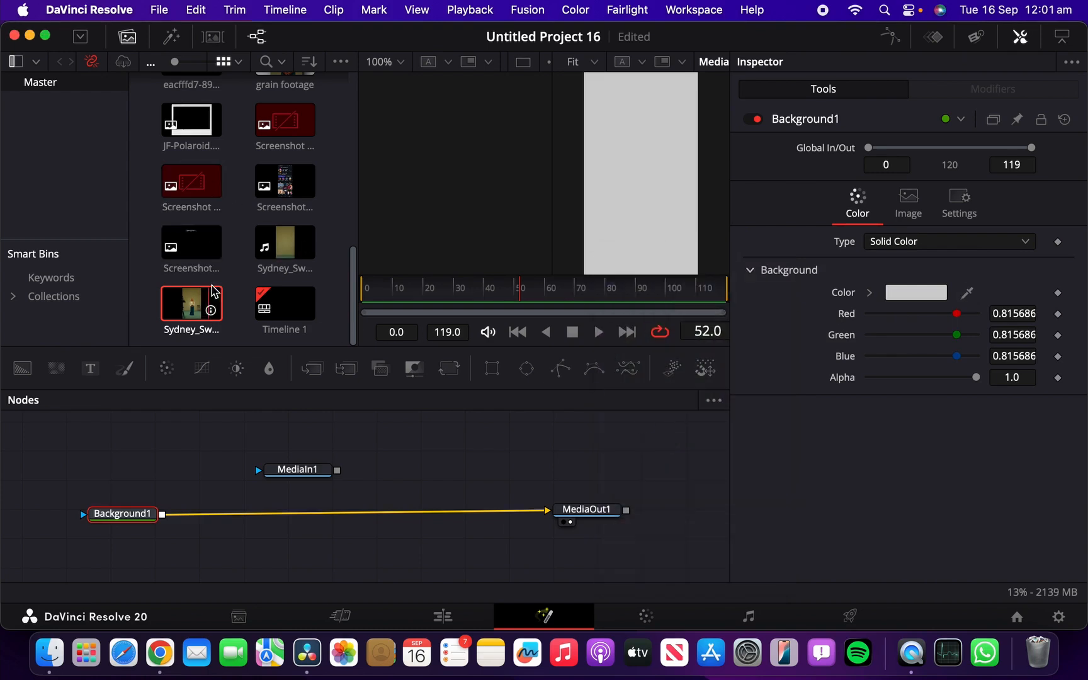
Step: Add the reference video 1024X768(12) (1).mp4 as an unconnected node, show it in the free viewer at frame 63, and spread the media nodes apart
scroll(234, 203, "up", 10)
scroll(234, 202, "up", 1)
left_click_drag(192, 226, 314, 446)
left_click(387, 460)
left_click_drag(539, 295, 554, 296)
left_click_drag(323, 473, 454, 462)
left_click_drag(322, 435, 163, 432)
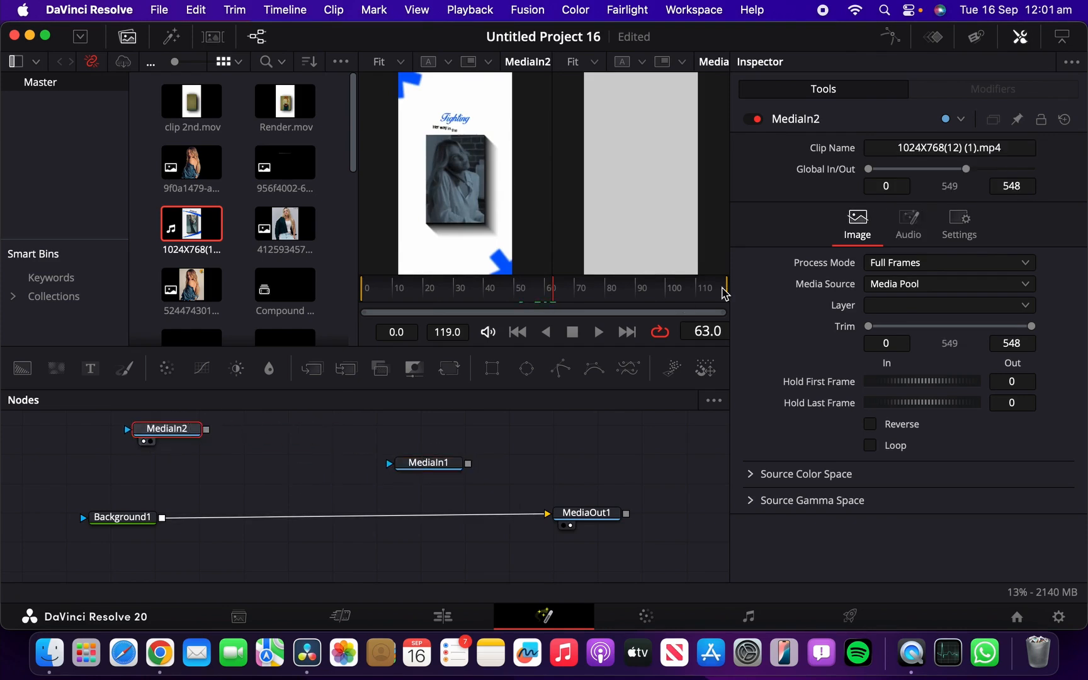
Step: Sample the reference video's white for Background1's colour and merge MediaIn1 over the background
left_click(116, 517)
left_click_drag(968, 292, 497, 252)
left_click_drag(441, 463, 158, 517)
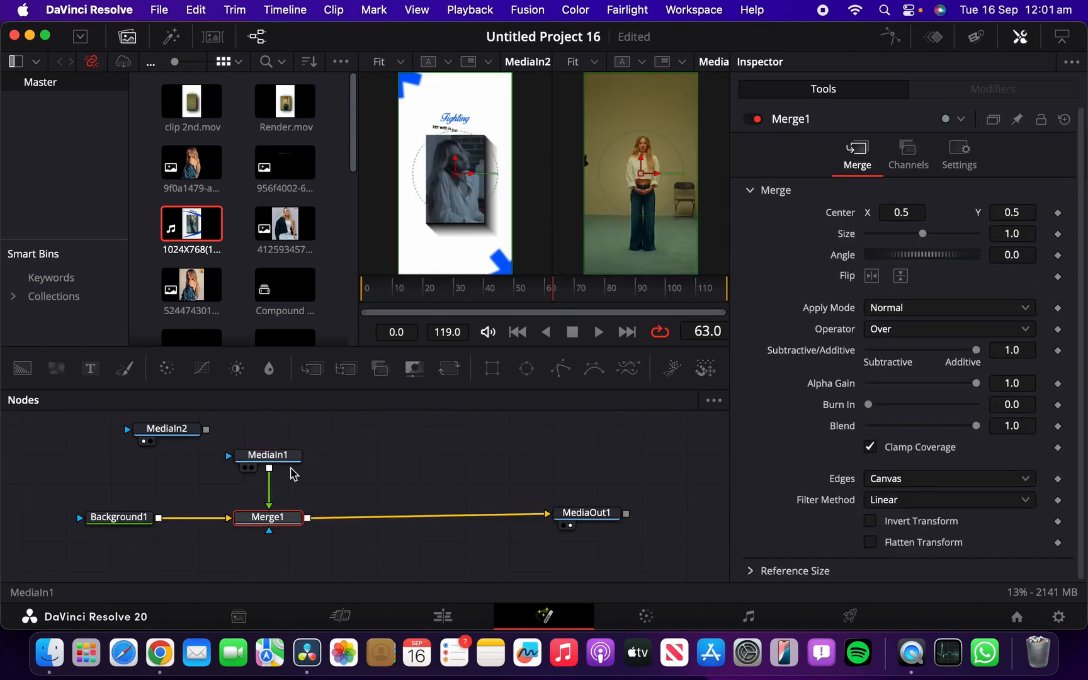
left_click(282, 460)
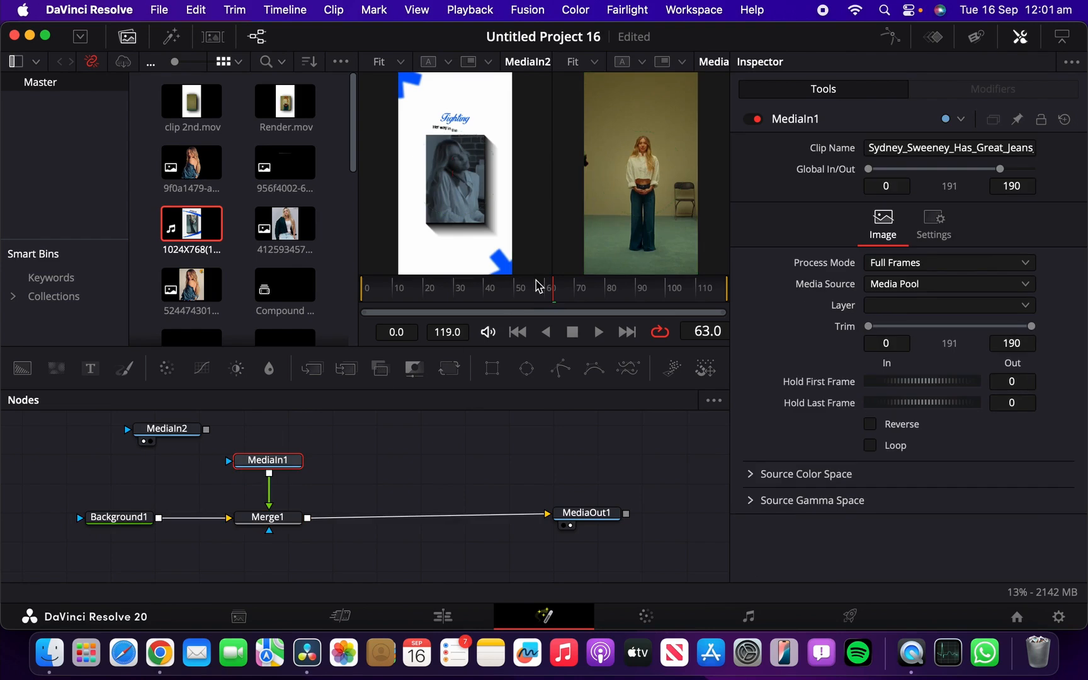
Step: Show guides in the MediaOut1 viewer and enable the Monitor Safety, Safe Title and Center guides
right_click(620, 221)
mouse_move(679, 283)
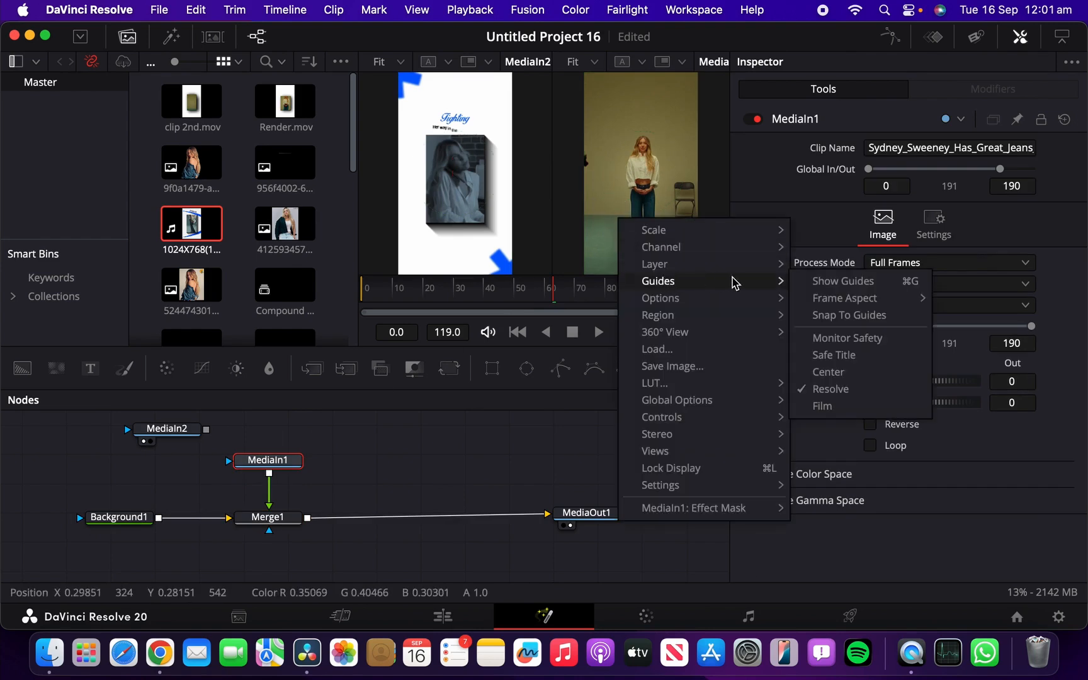
left_click(826, 282)
right_click(659, 189)
mouse_move(736, 252)
left_click(887, 248)
right_click(680, 184)
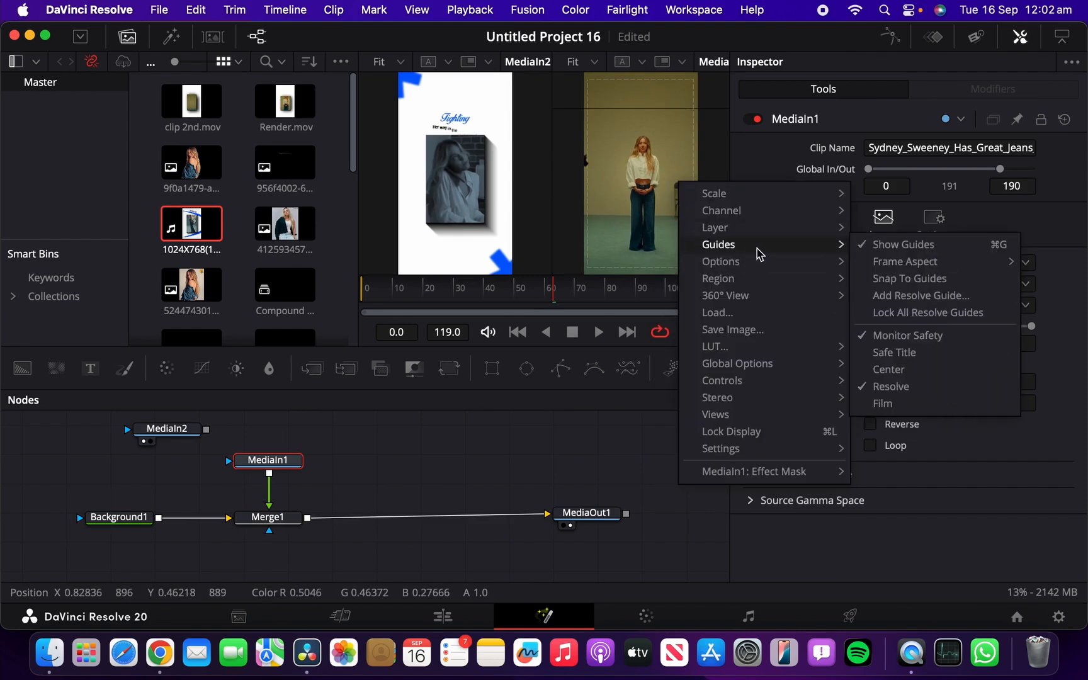
left_click(894, 351)
right_click(692, 196)
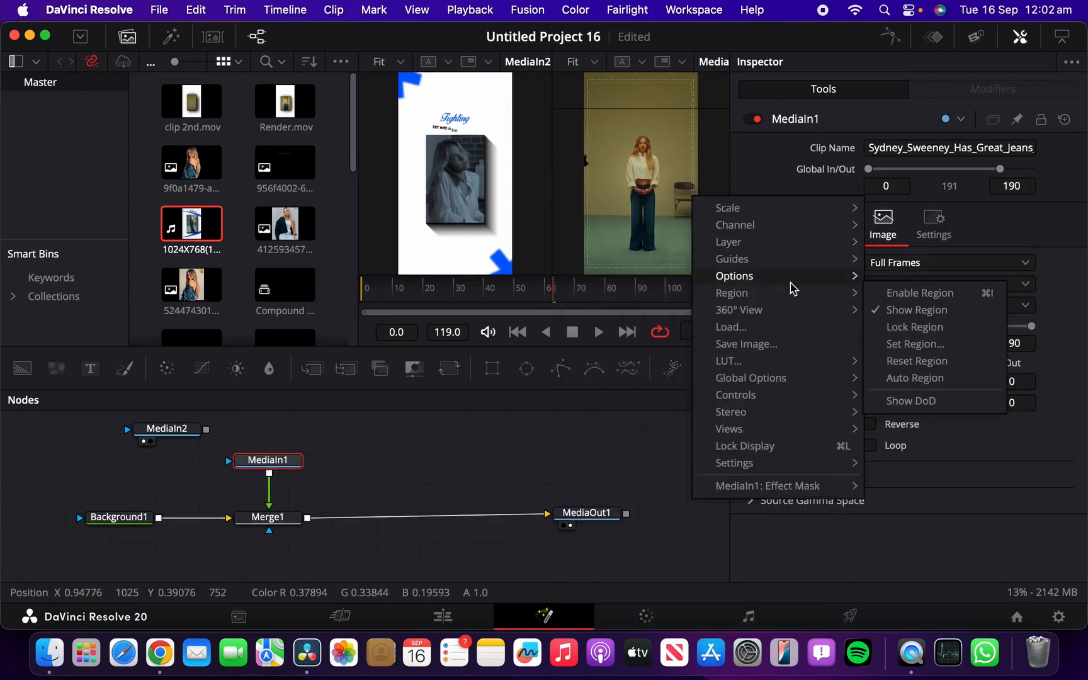
left_click(901, 383)
Step: Show matching safety and centre guides in the viewer of the MediaIn2 reference video
right_click(529, 156)
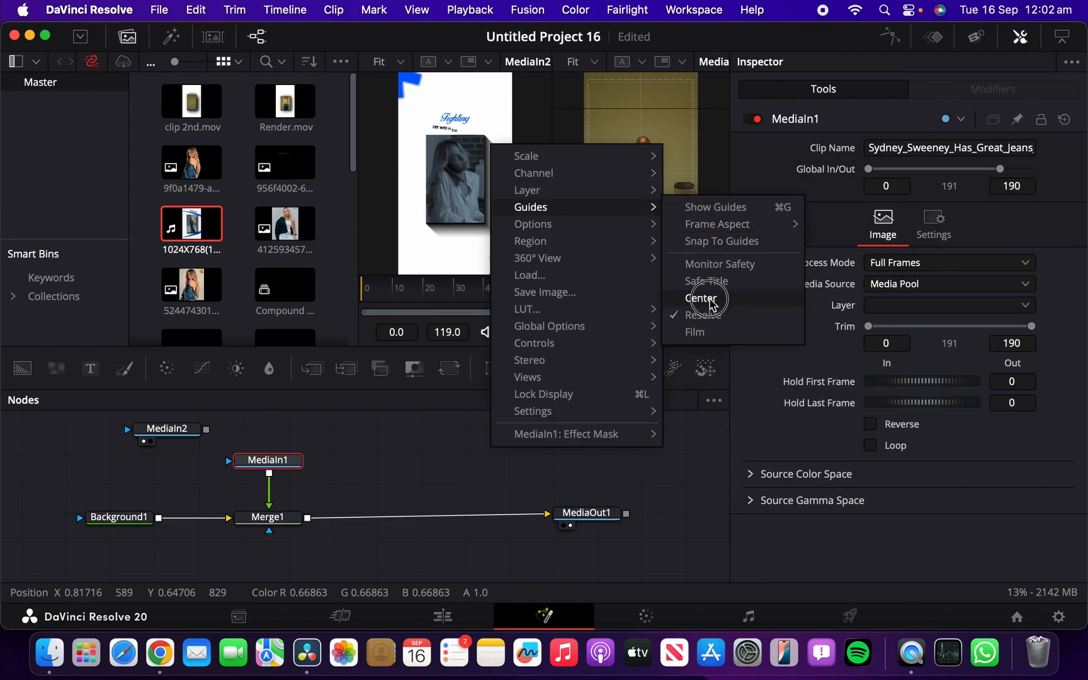
left_click(566, 230)
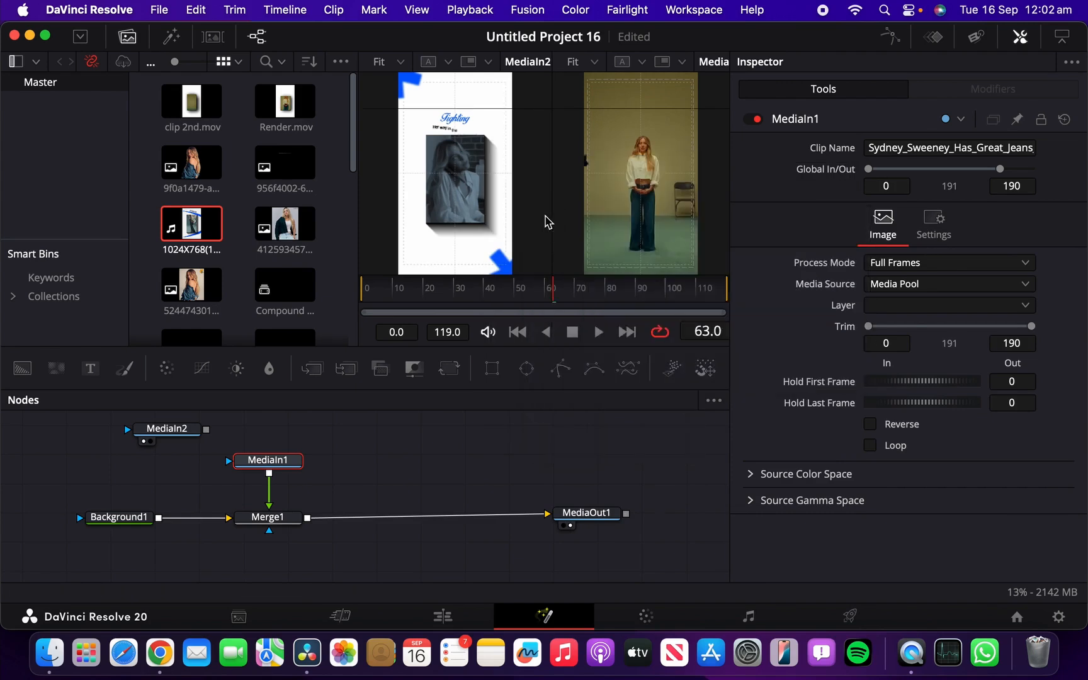
right_click(545, 217)
mouse_move(626, 291)
left_click(612, 251)
right_click(605, 239)
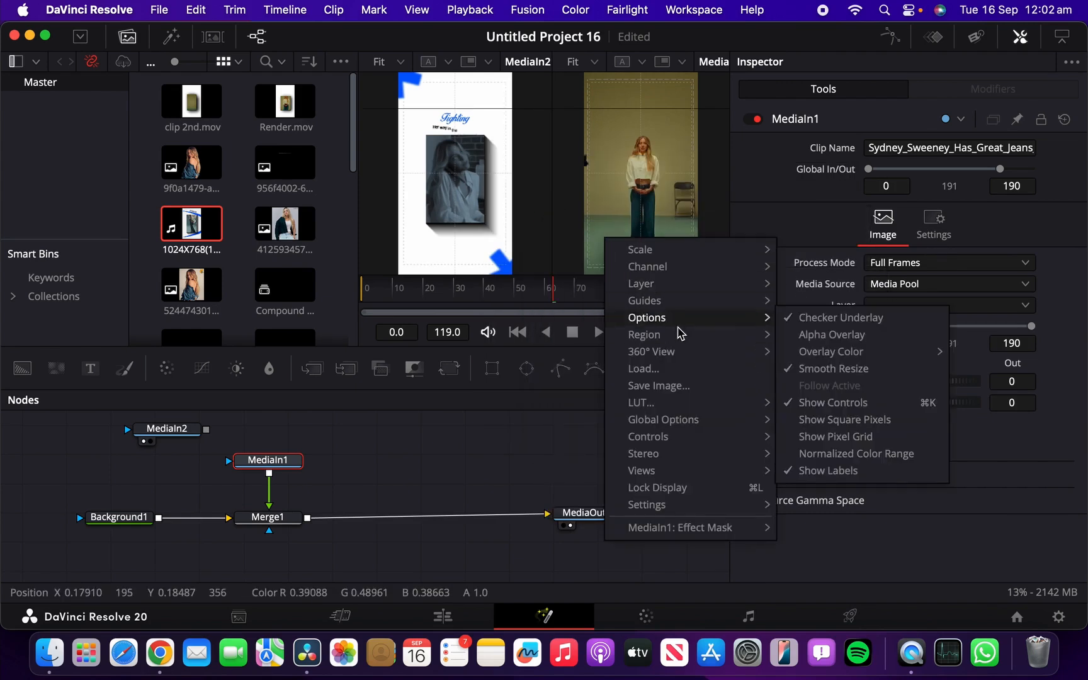
left_click(704, 384)
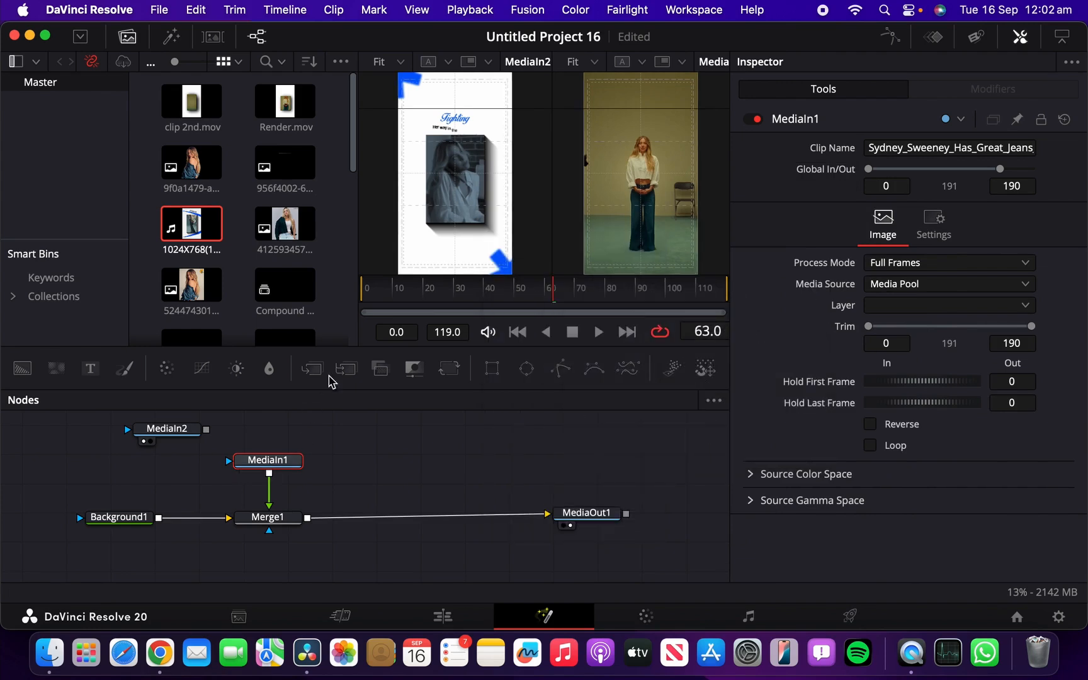
Step: Mask MediaIn1 with a rectangle about 0.62 wide and 0.49 high, centred near 0.545, 0.458 to match the reference photo frame
left_click(492, 369)
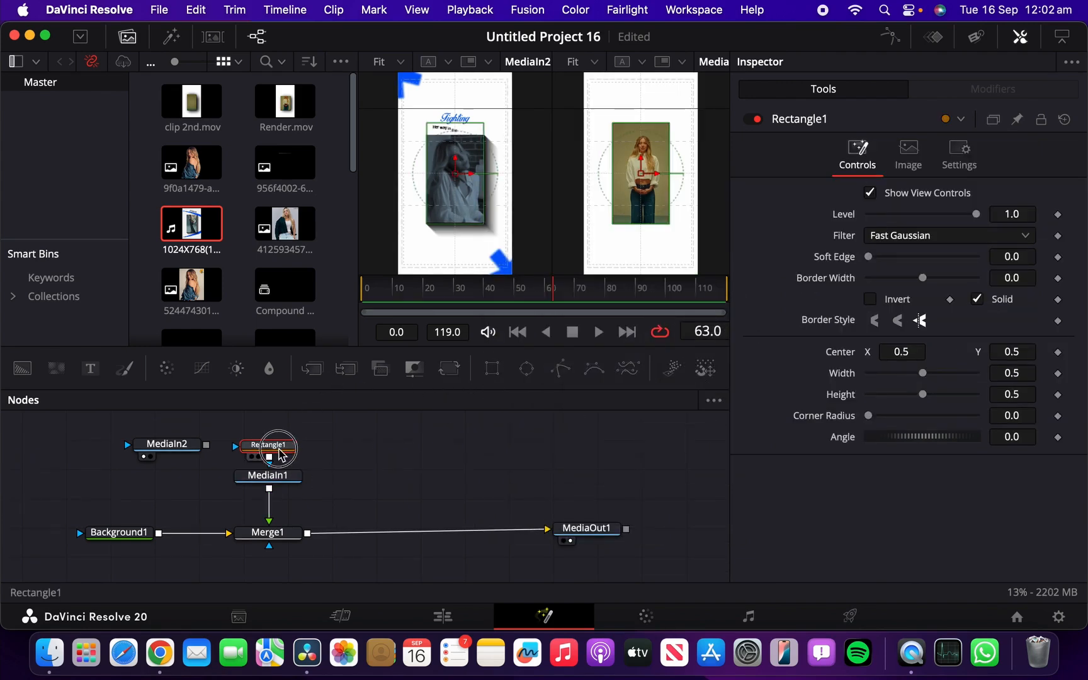
left_click_drag(651, 123, 678, 197)
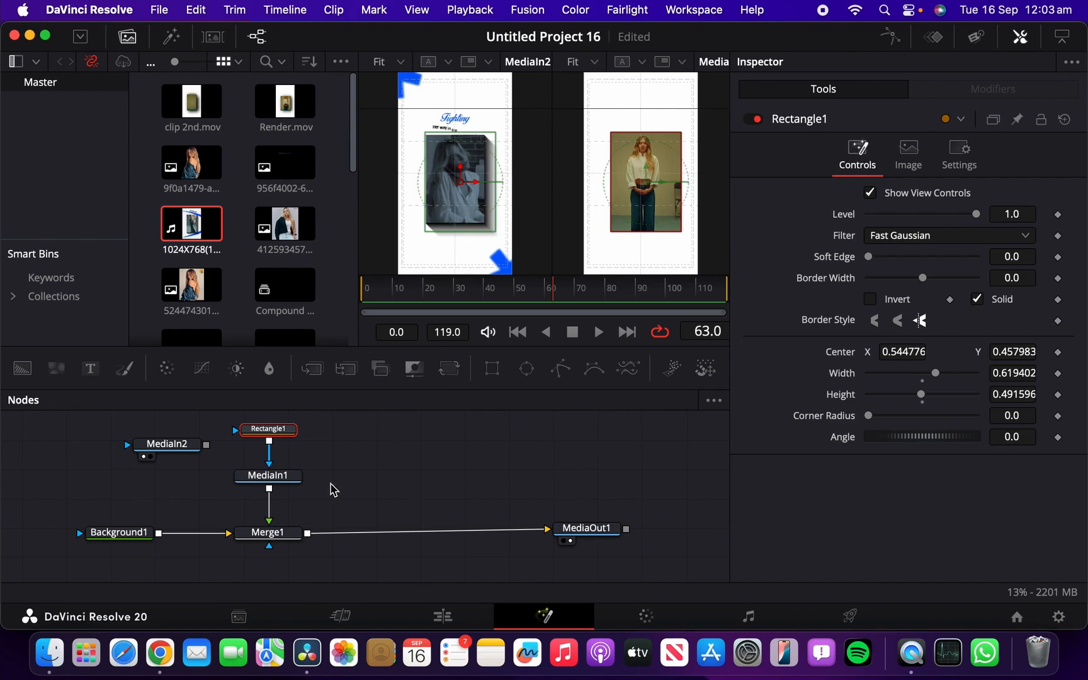
Step: Spread out the nodes to make room and merge a new black Background over Background1, beneath the clip
left_click_drag(139, 531, 56, 532)
left_click_drag(167, 444, 454, 451)
left_click_drag(23, 368, 74, 532)
left_click_drag(133, 489, 143, 492)
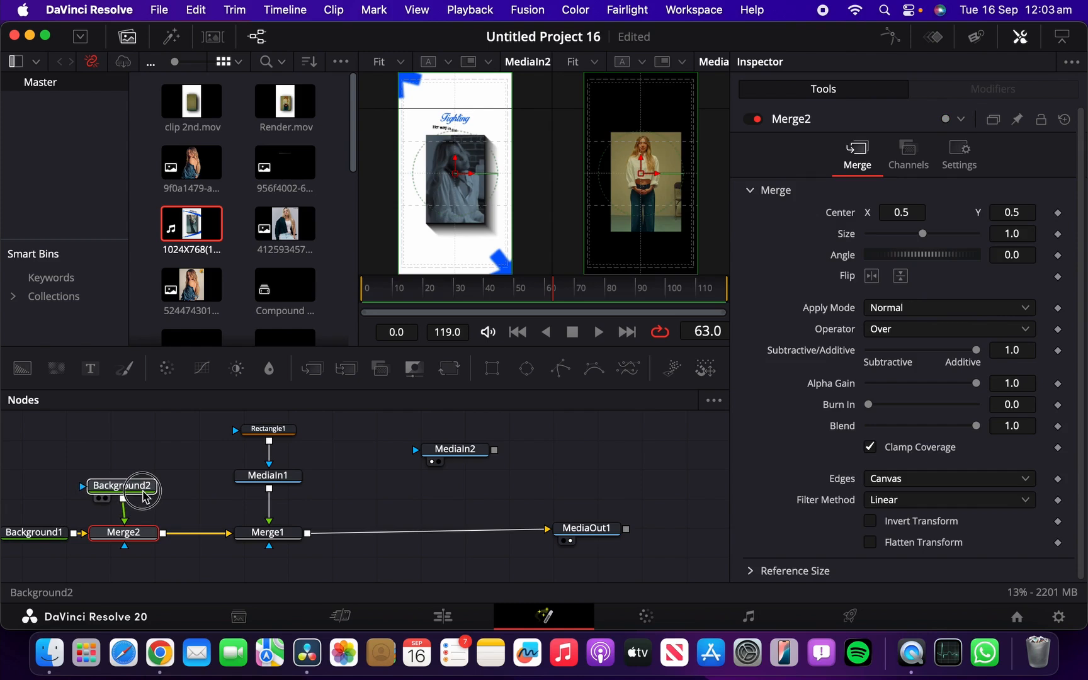
Step: Add a polygon mask to the new Background and start its outline at the photo's upper-right corner, with a second point diagonally down and outward
left_click(560, 368)
left_click_drag(119, 461, 120, 453)
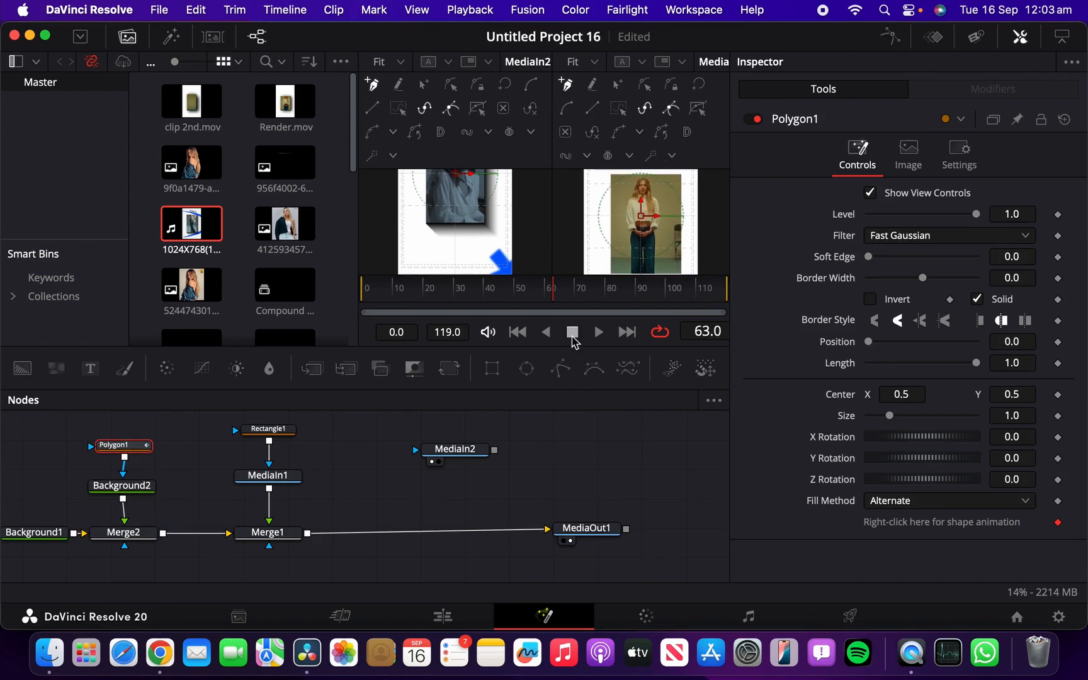
left_click(125, 38)
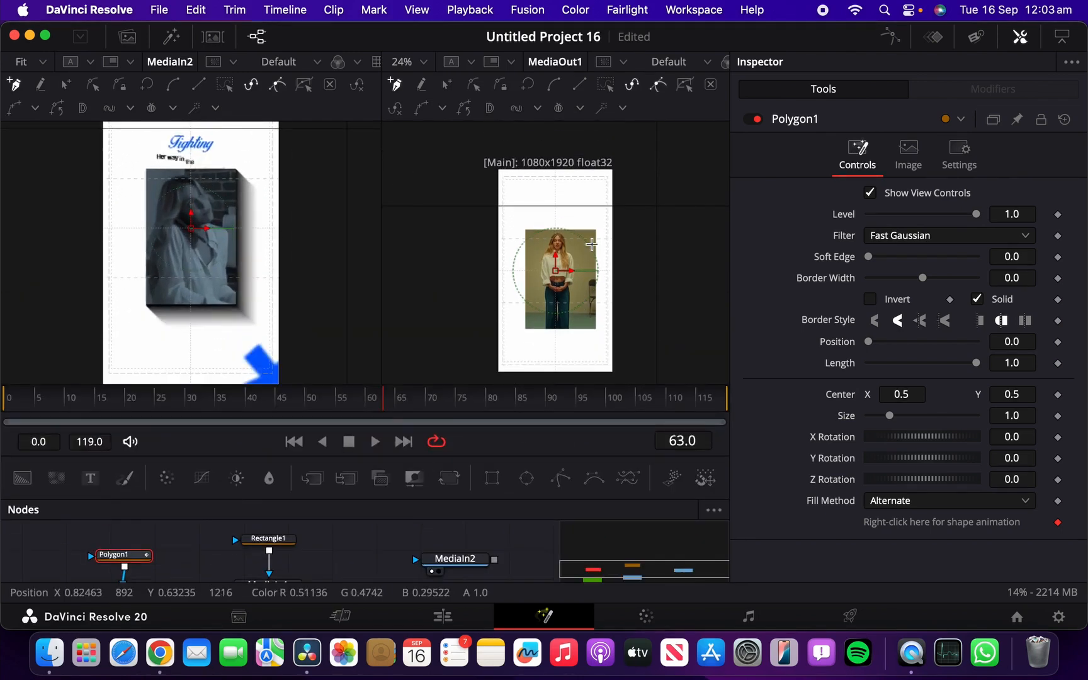
scroll(591, 244, "up", 8)
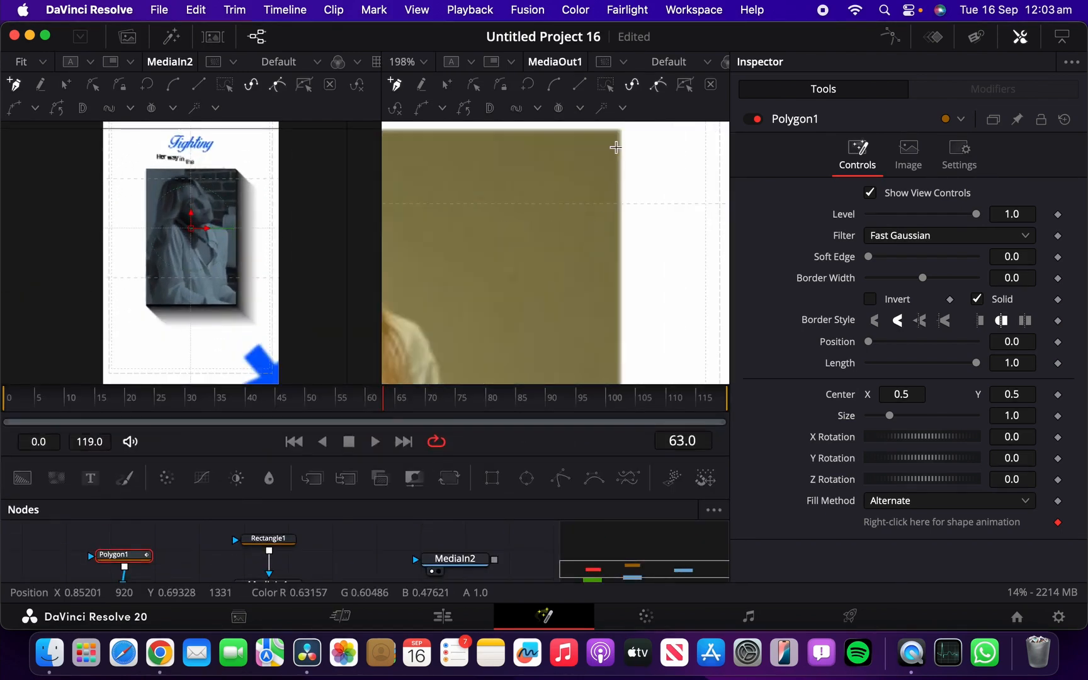
left_click_drag(621, 146, 712, 145)
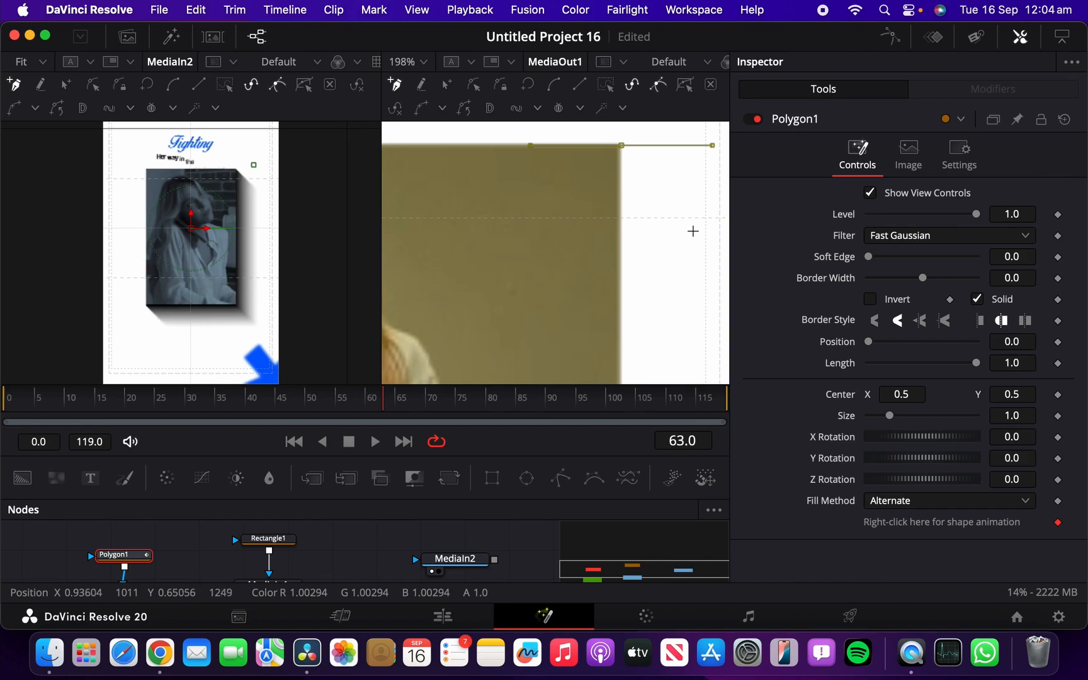
left_click(692, 231)
left_click_drag(695, 237, 686, 229)
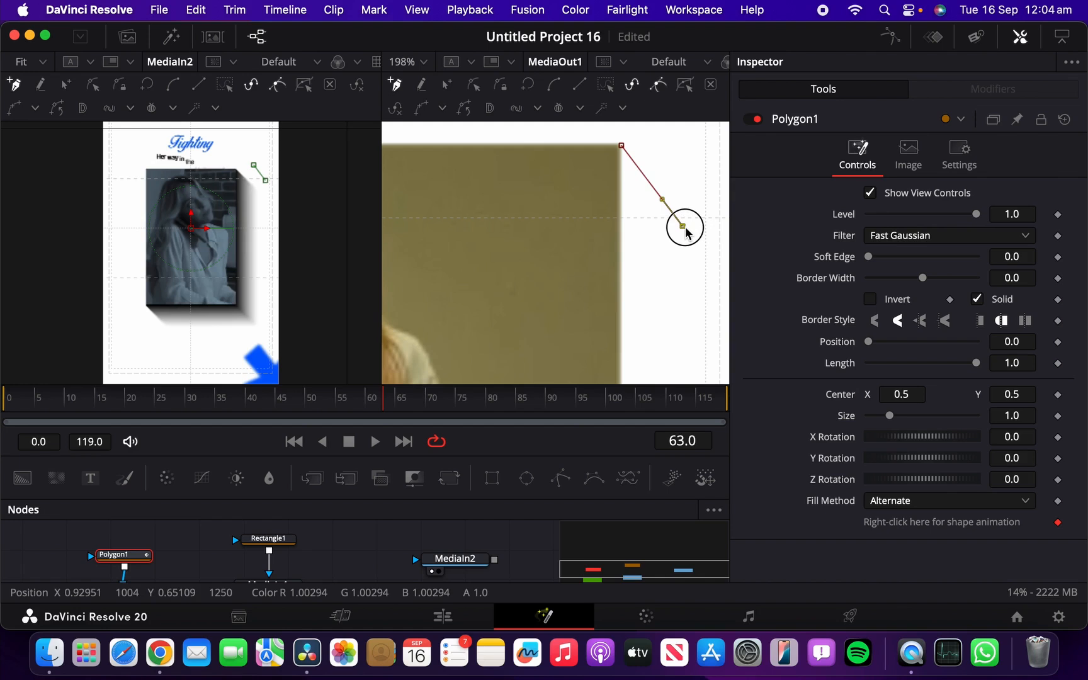
Step: Close the shadow outline around the photo with offset right and bottom sides, and adjust its lower-right corner point
scroll(684, 216, "down", 5)
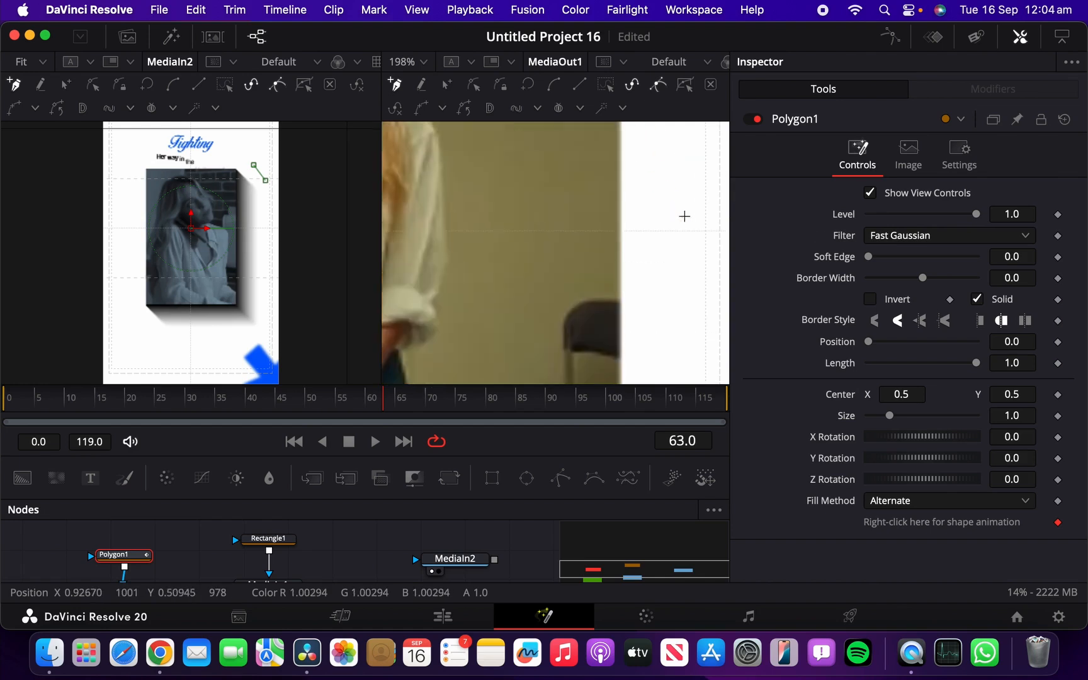
scroll(684, 215, "up", 4)
scroll(684, 216, "down", 8)
scroll(684, 216, "down", 4)
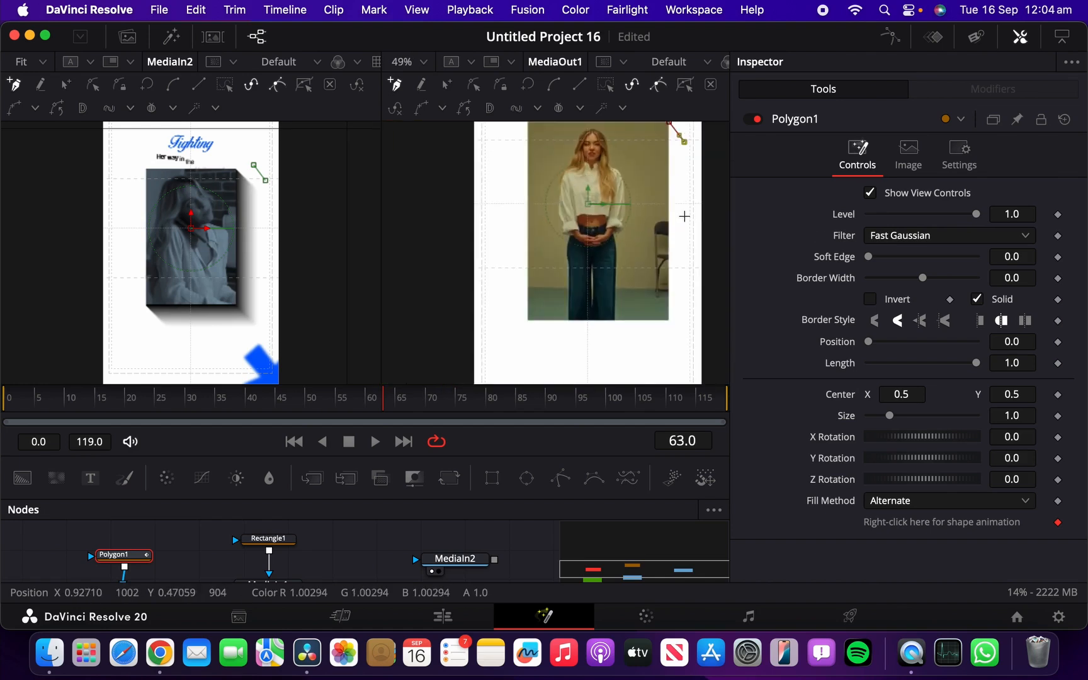
scroll(682, 296, "up", 5)
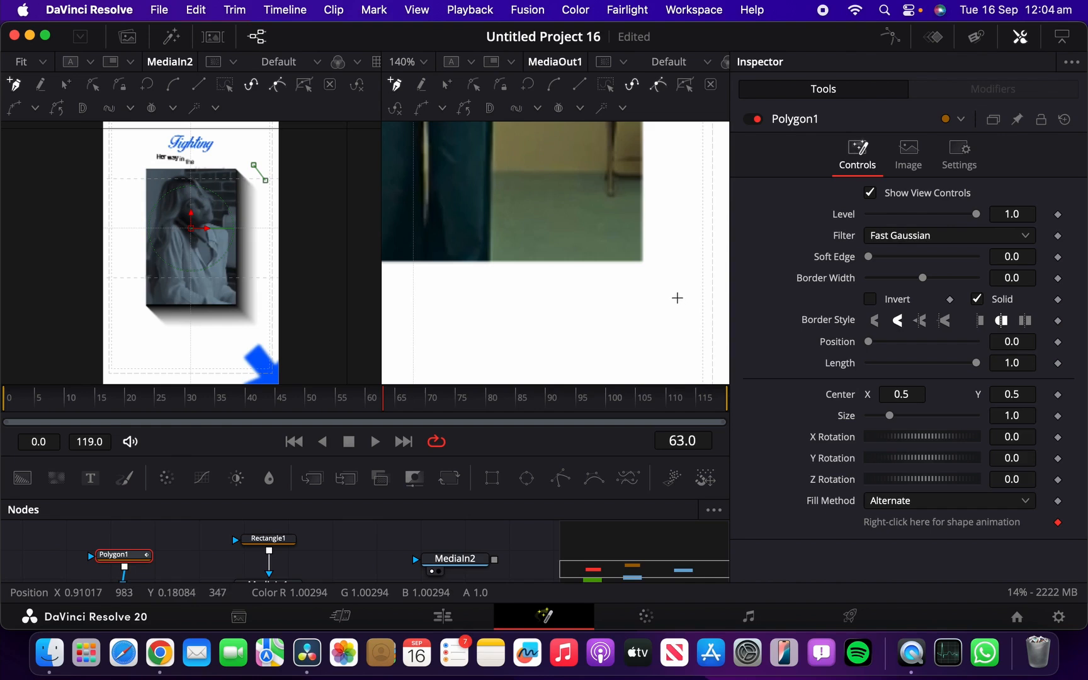
left_click(682, 296)
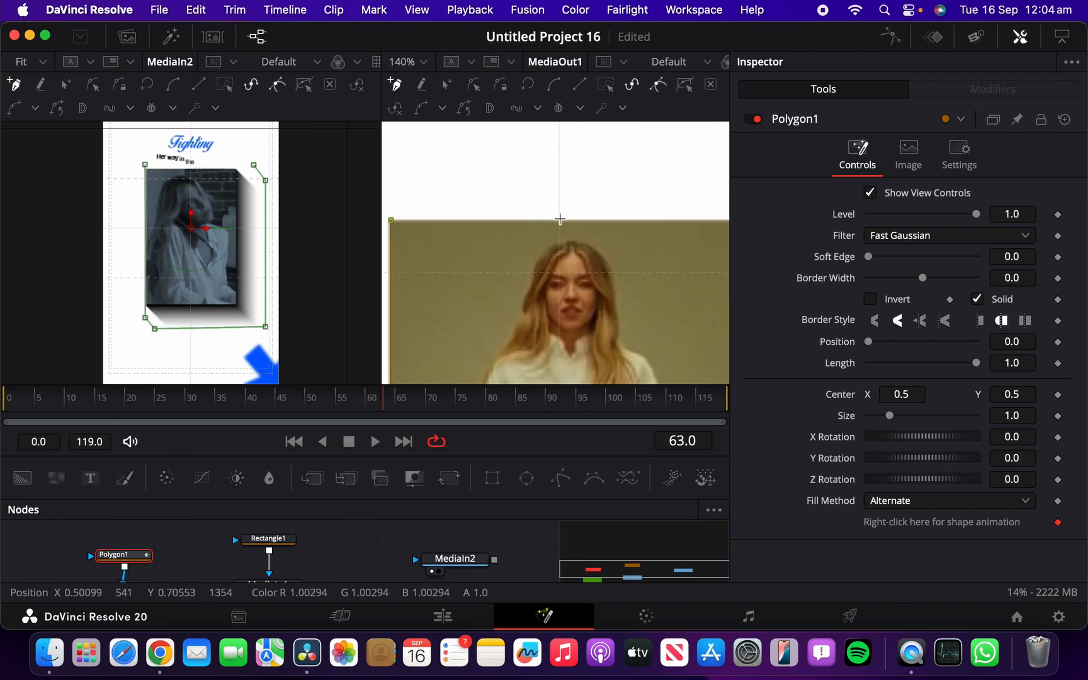
scroll(560, 218, "down", 5)
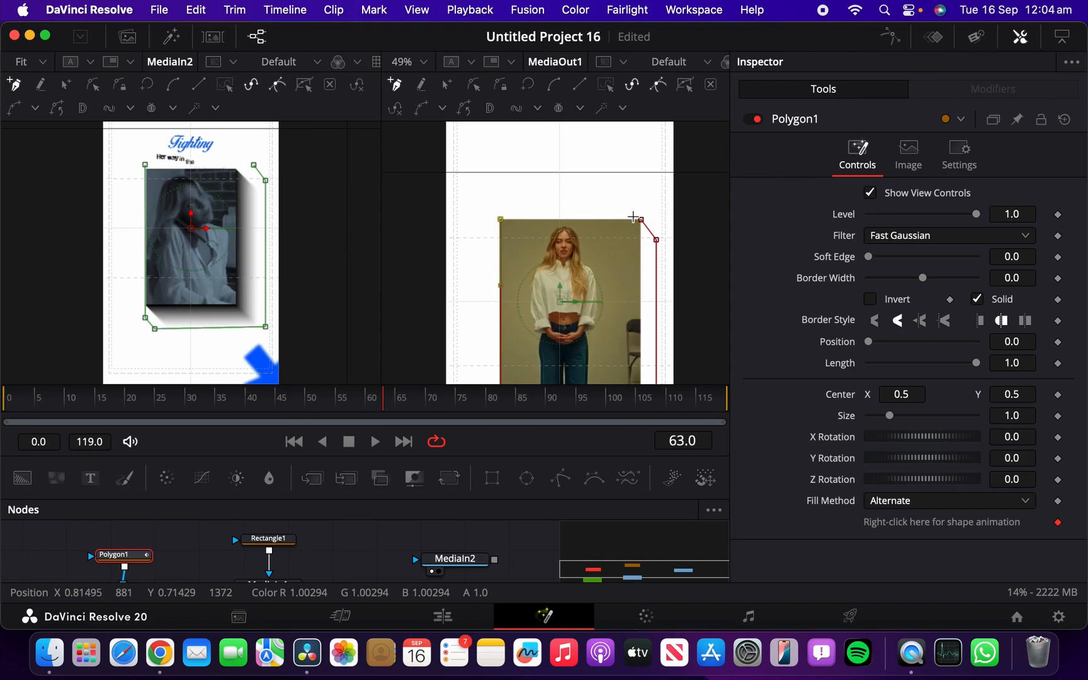
left_click(641, 219)
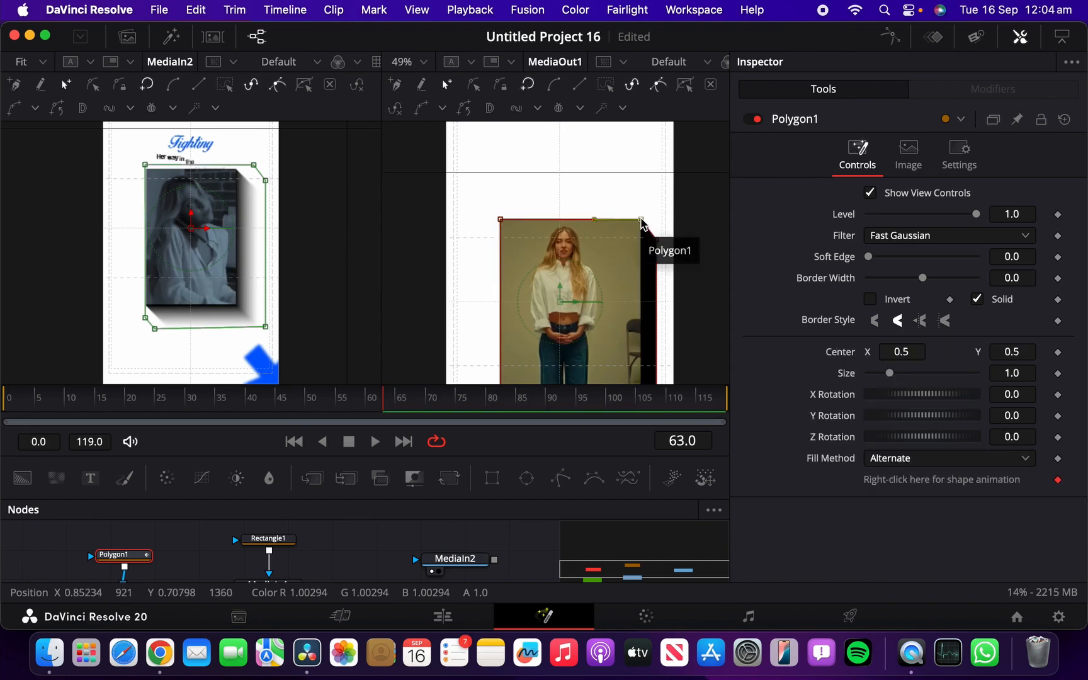
scroll(536, 216, "down", 3)
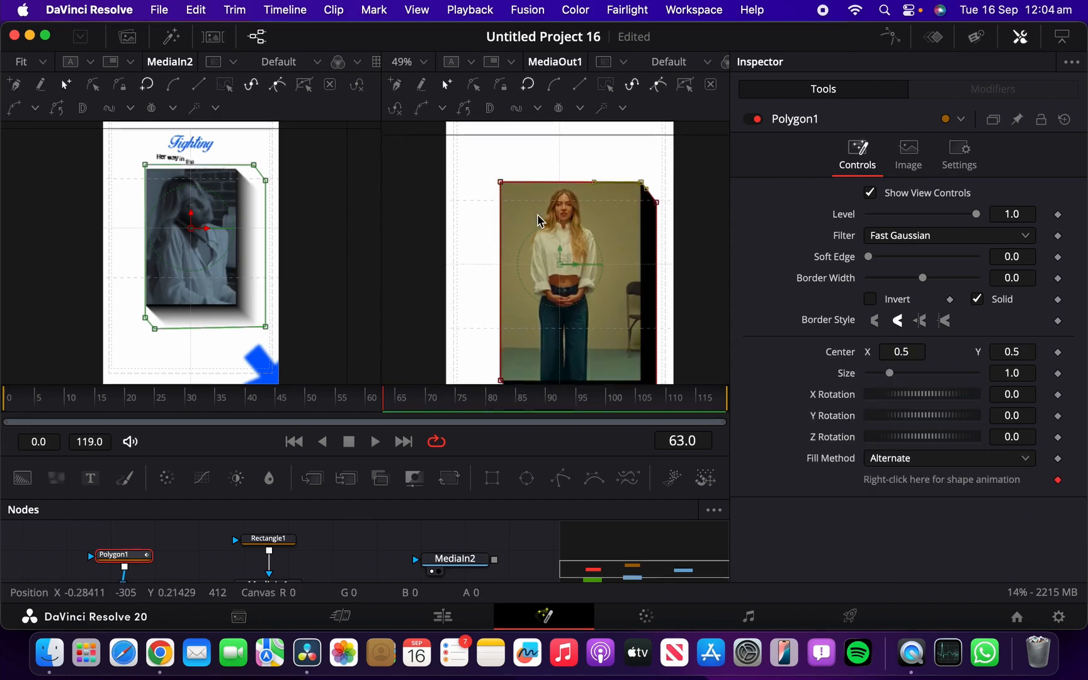
left_click(655, 333)
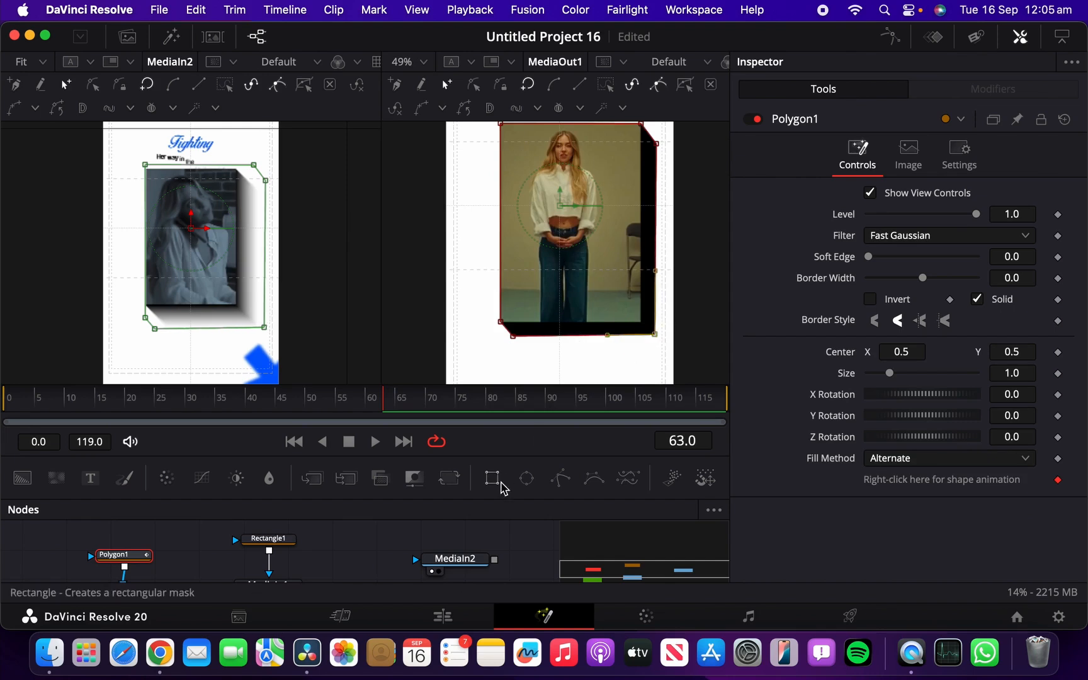
Step: Set Polygon1's Soft Edge to 0.2 and Border Width to 0.01 to blur the shadow
scroll(203, 553, "down", 3)
scroll(137, 565, "up", 2)
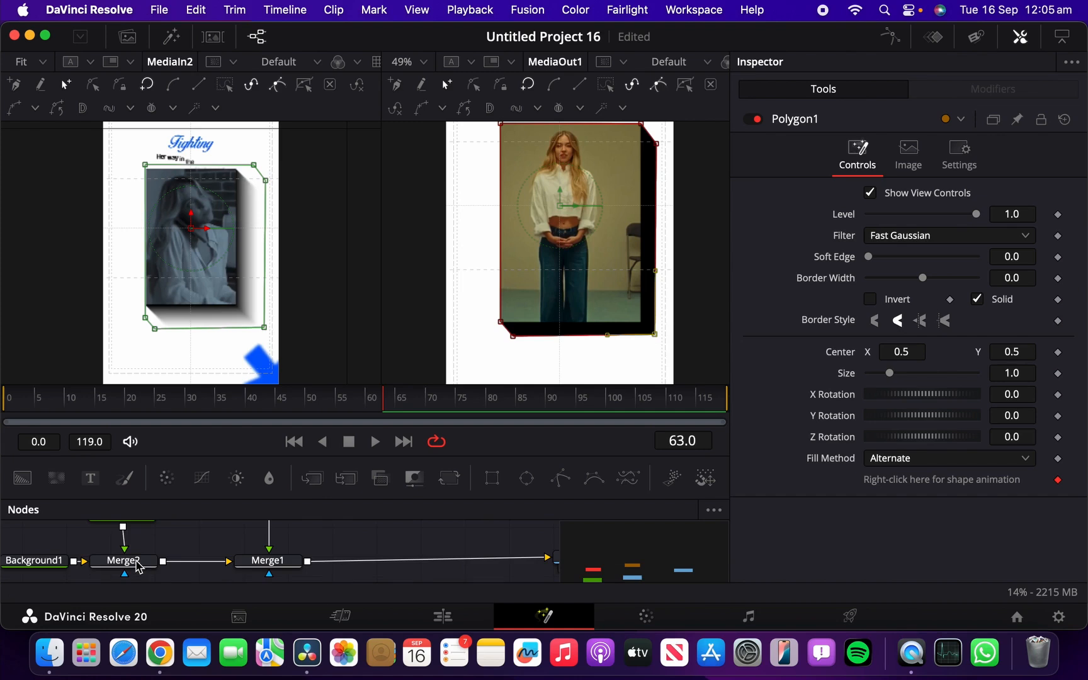
left_click_drag(375, 465, 371, 417)
scroll(132, 522, "up", 2)
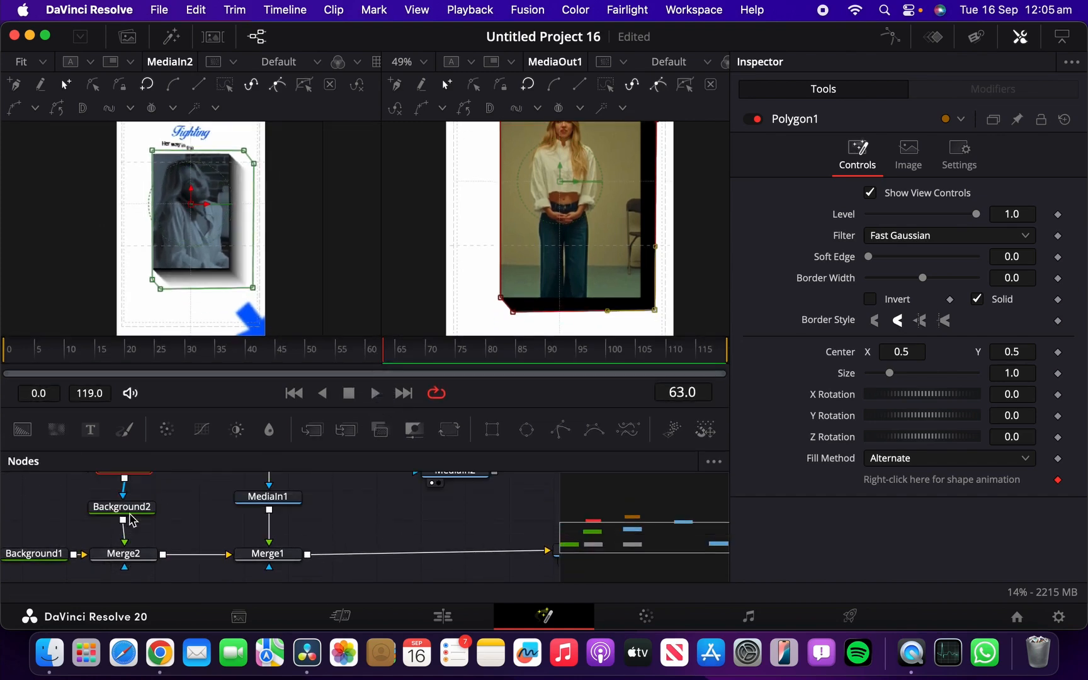
left_click(132, 511)
scroll(132, 513, "up", 2)
left_click(117, 506)
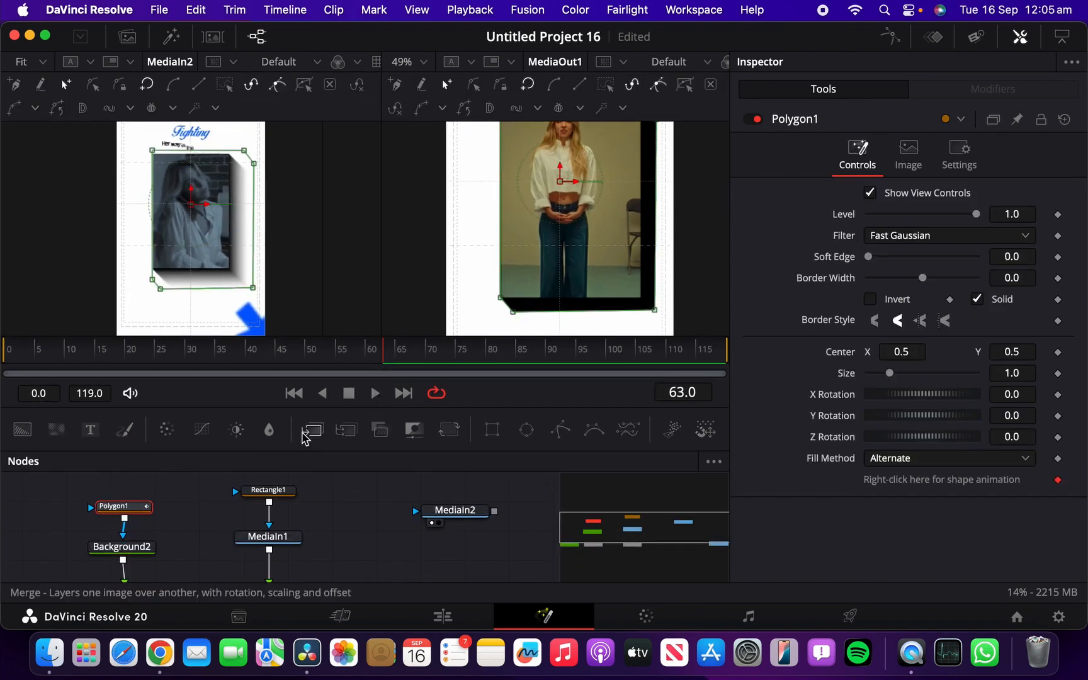
left_click_drag(868, 256, 947, 269)
Step: Move Background2 up and insert a Grain node between it and its merge
left_click_drag(141, 551, 145, 522)
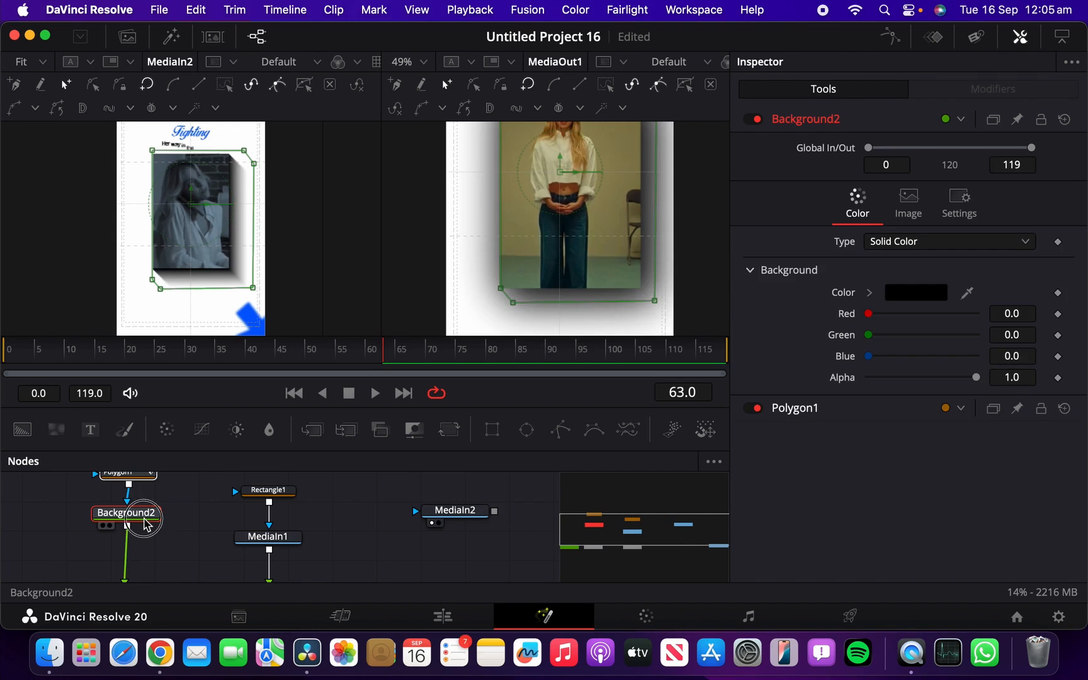
key("shift+space")
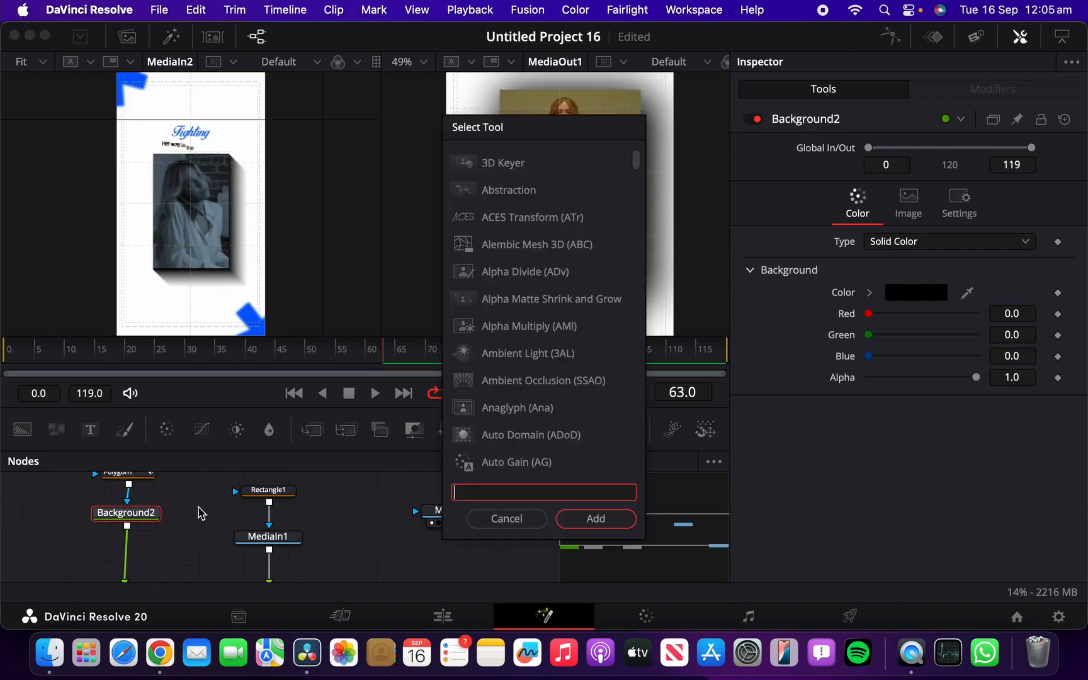
type("gr")
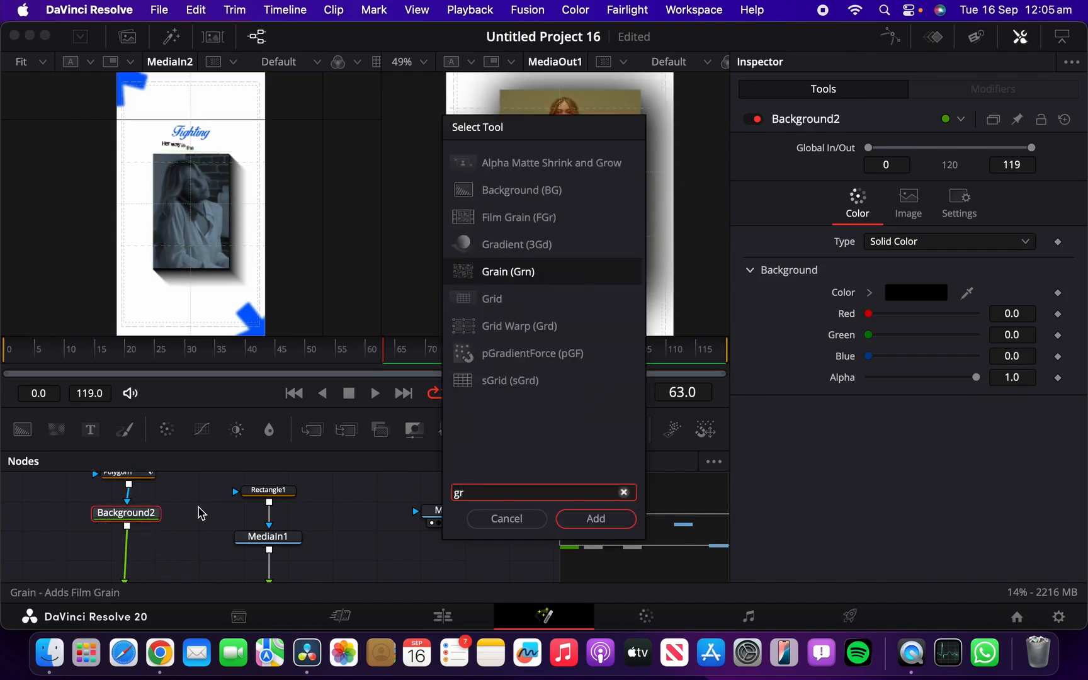
type("AIN")
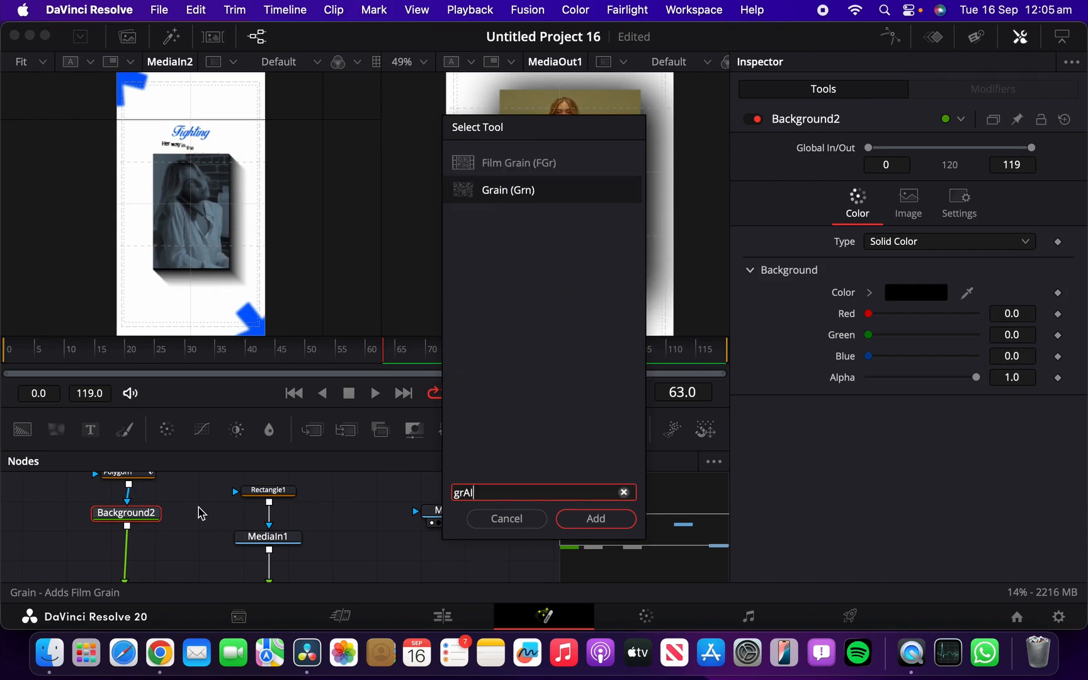
left_click(546, 191)
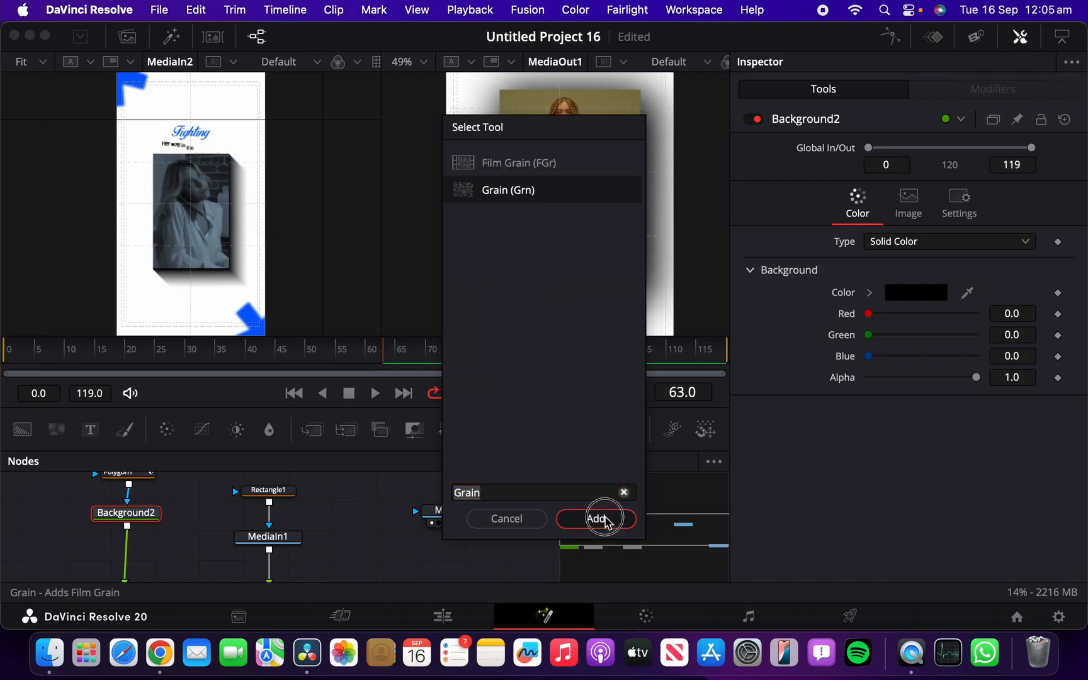
left_click(595, 518)
left_click_drag(121, 547, 123, 554)
Step: Lower the grain's Power and set its Grain Size to 0.85
left_click_drag(896, 193, 884, 201)
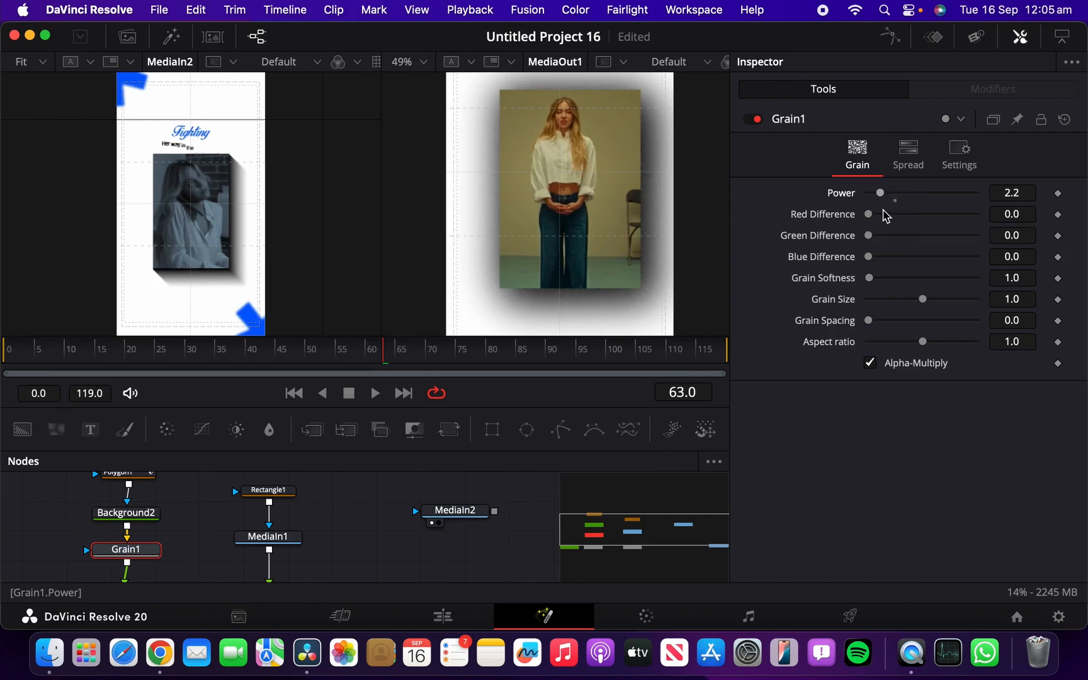
left_click_drag(922, 299, 912, 304)
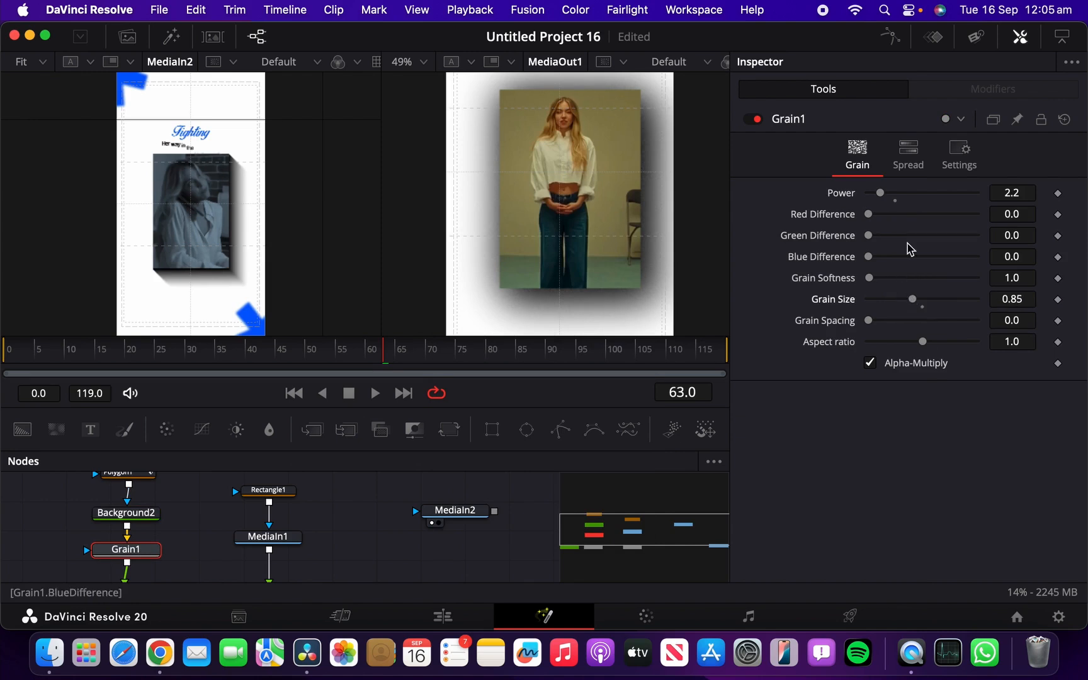
left_click_drag(881, 194, 885, 197)
Step: Add a second polygon mask between Polygon1 and Background2 and place its first point at the photo's upper-right corner
scroll(638, 170, "up", 2)
left_click(130, 491)
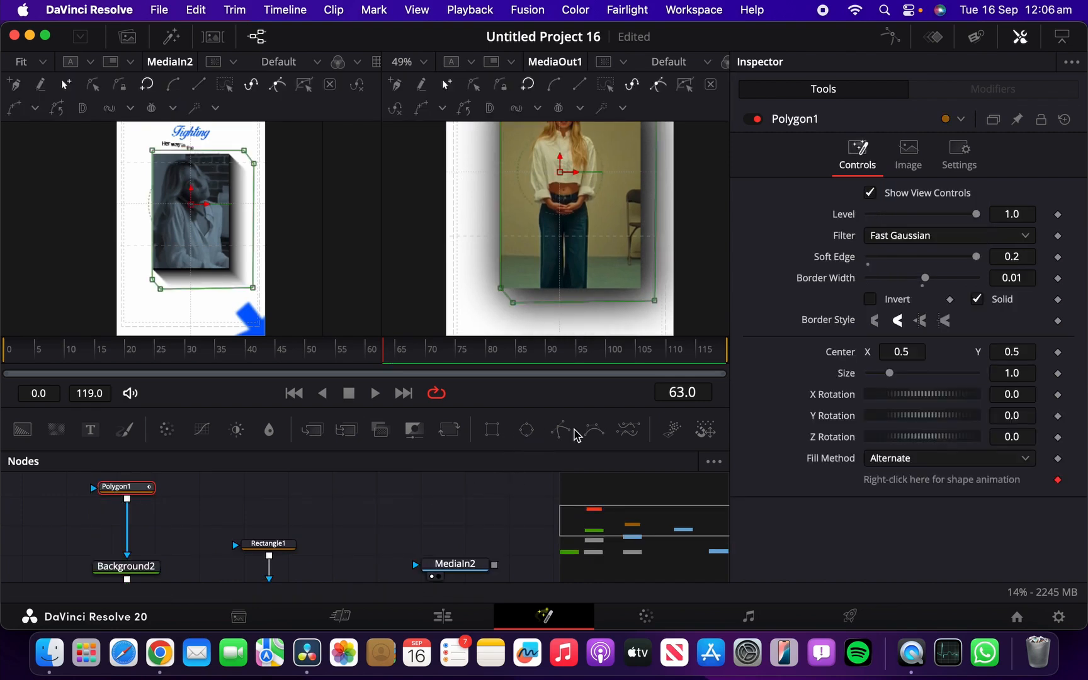
left_click(561, 431)
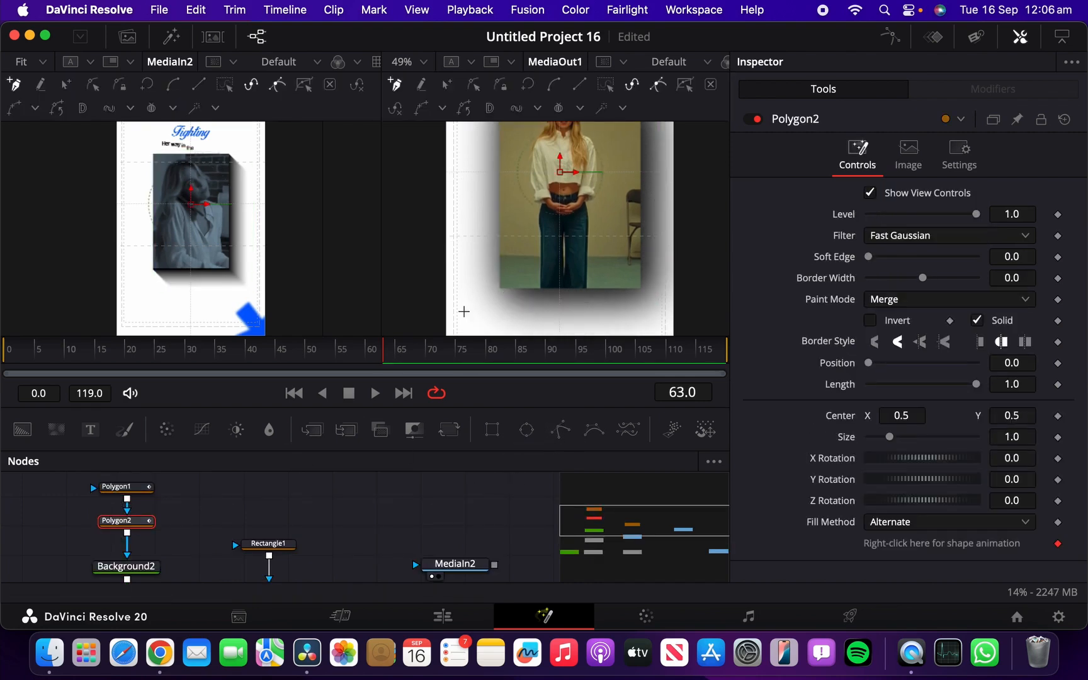
scroll(662, 236, "down", 1)
scroll(661, 236, "up", 4)
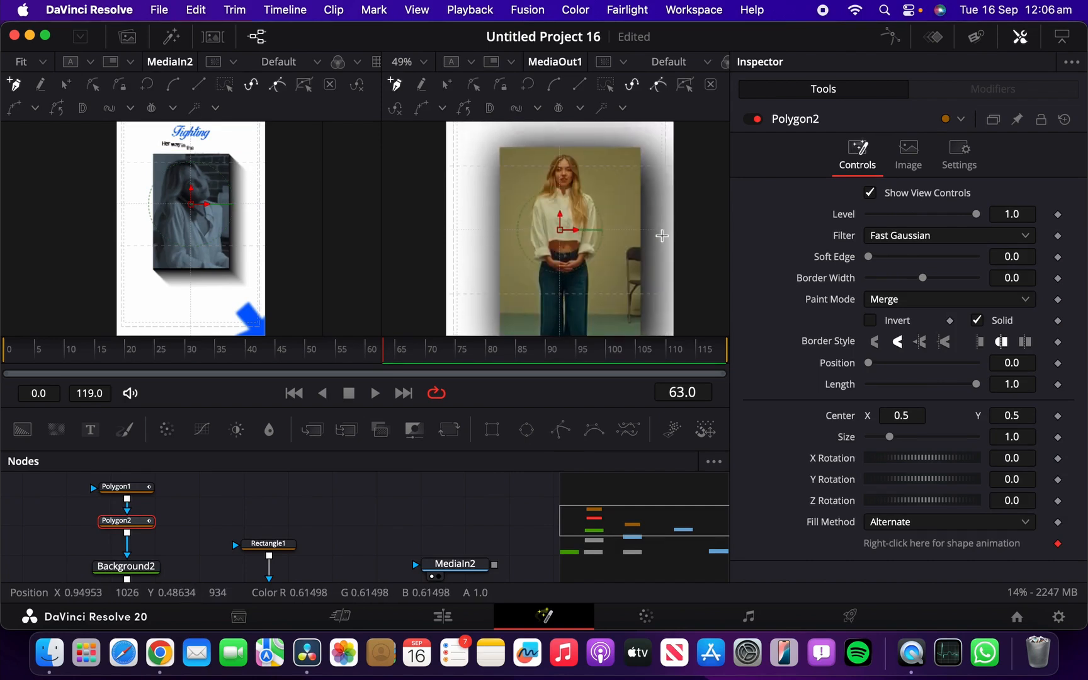
scroll(662, 236, "down", 2)
scroll(661, 236, "up", 8)
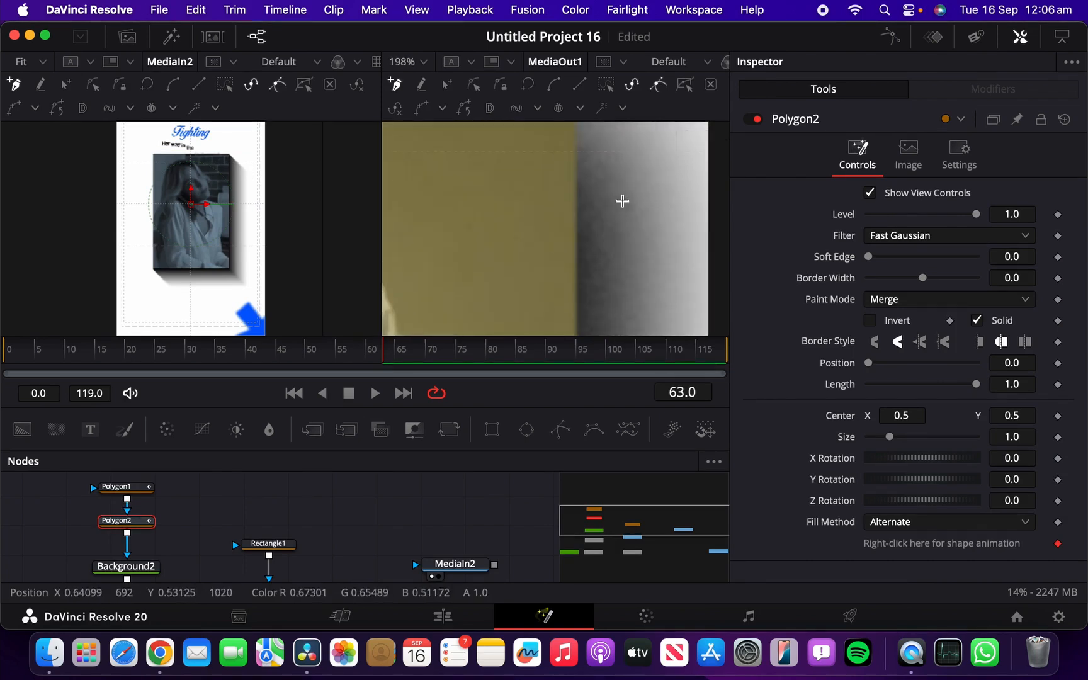
scroll(622, 201, "up", 3)
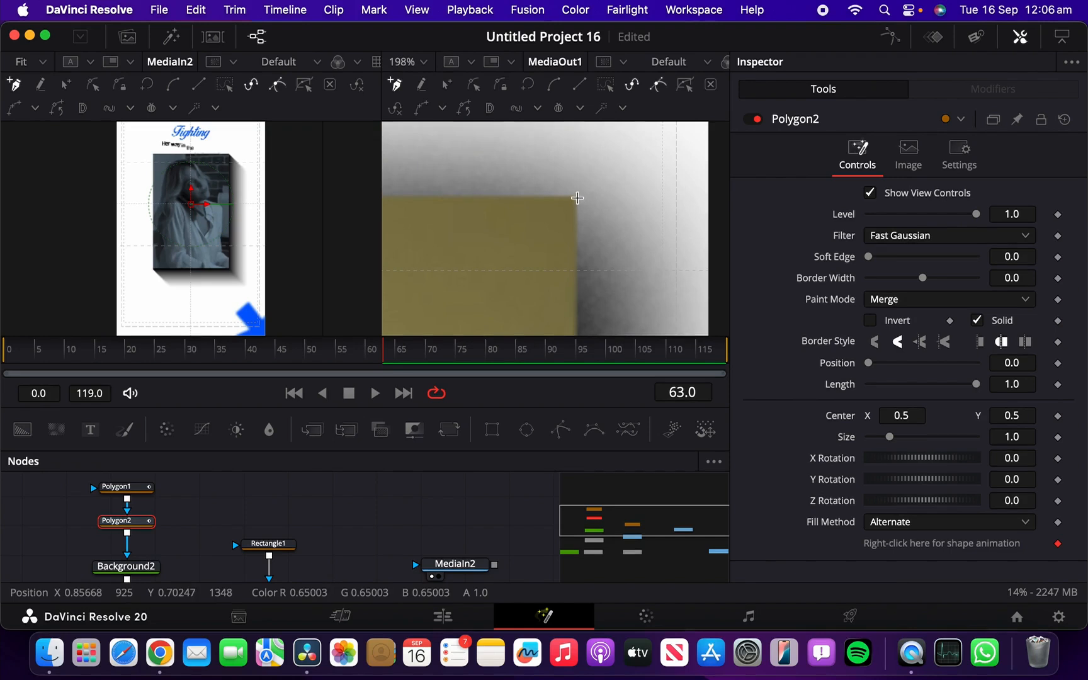
left_click_drag(578, 195, 668, 195)
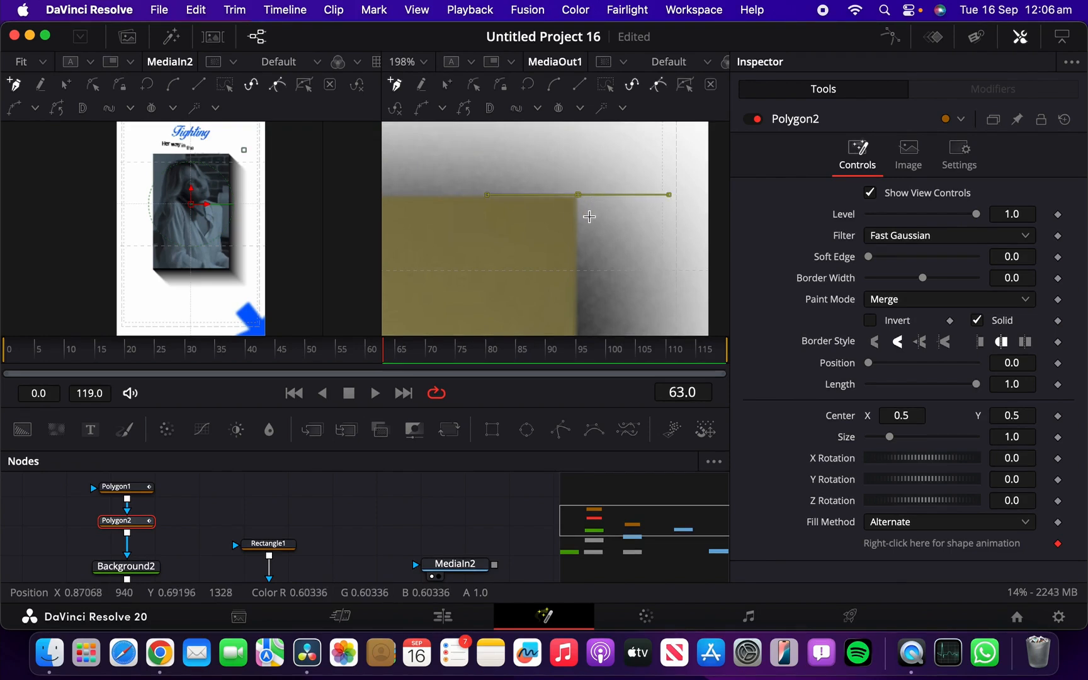
Step: Extend the second polygon mask with points diagonally outside the photo's lower-right corner, just below its lower-left corner, and on that corner
scroll(599, 243, "down", 3)
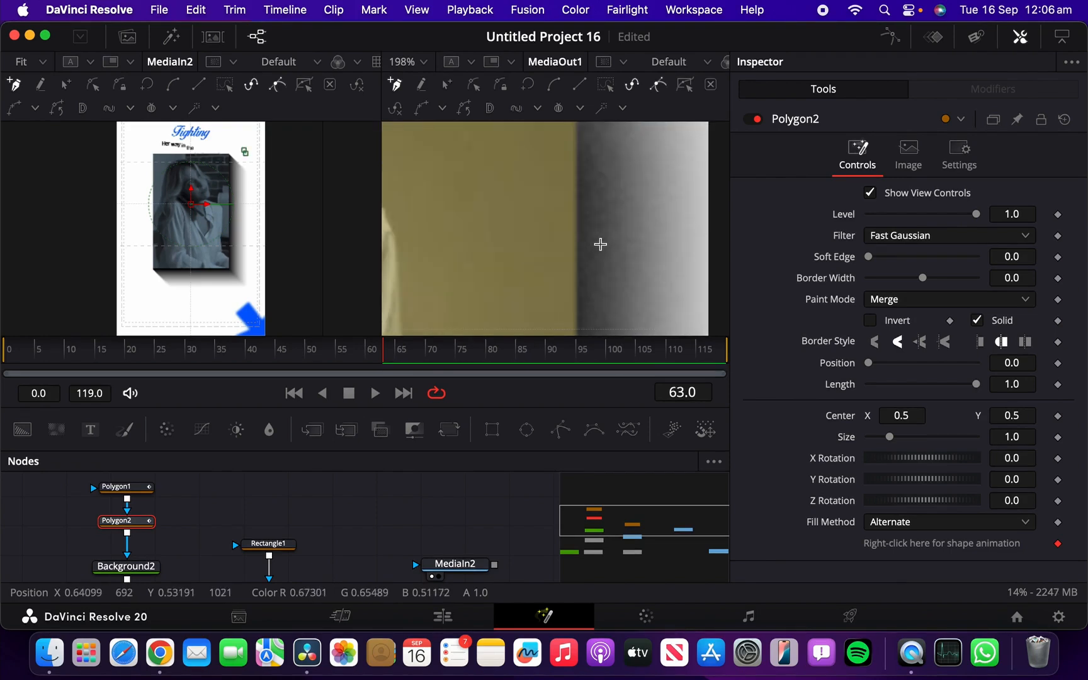
scroll(599, 243, "down", 3)
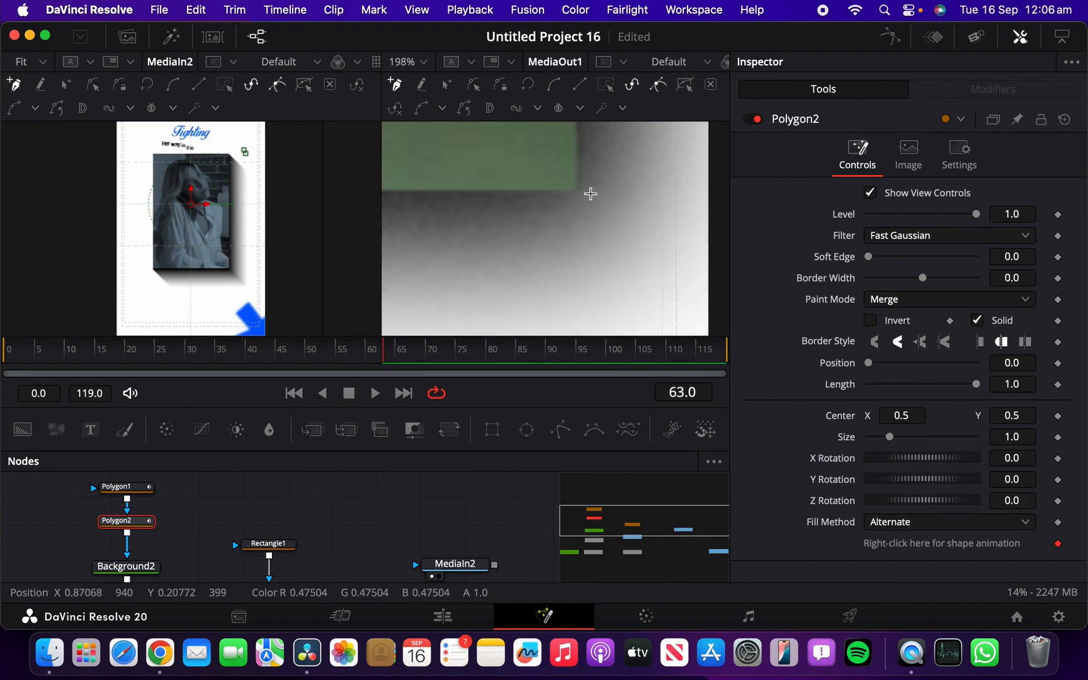
scroll(590, 196, "up", 3)
left_click(590, 231)
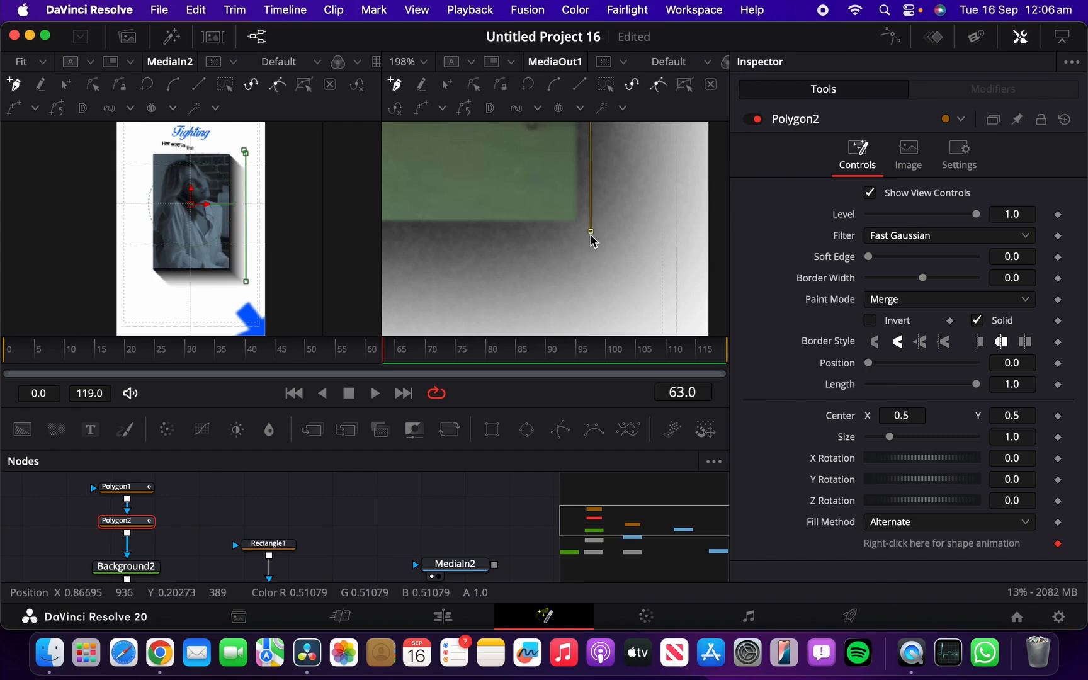
scroll(547, 263, "down", 2)
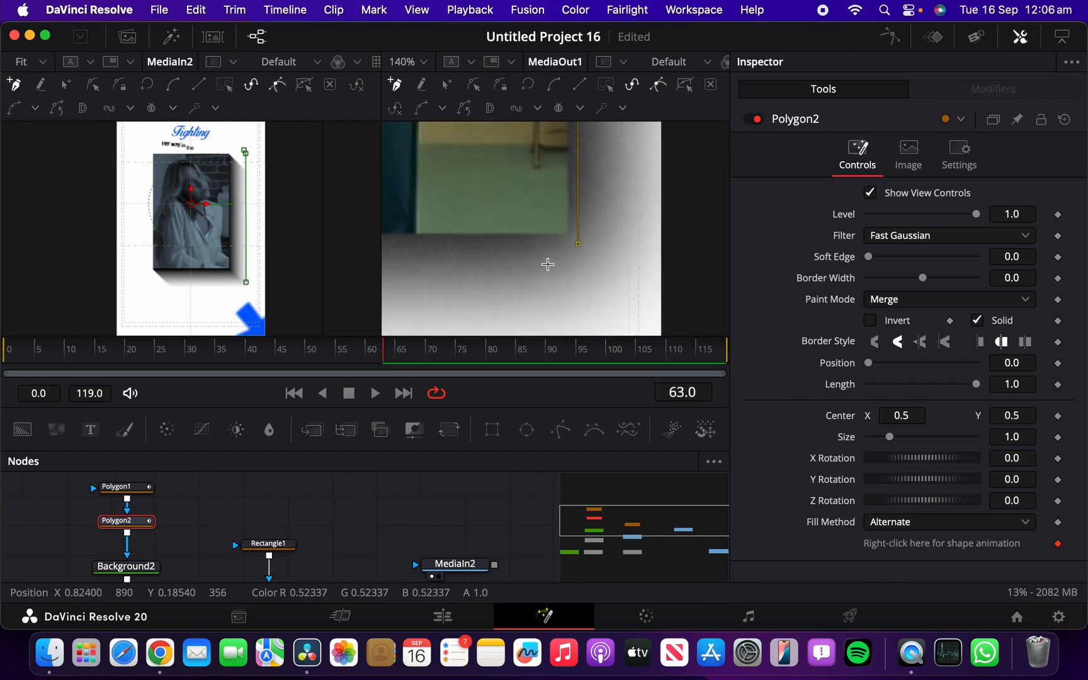
scroll(547, 261, "down", 2)
scroll(440, 271, "down", 2)
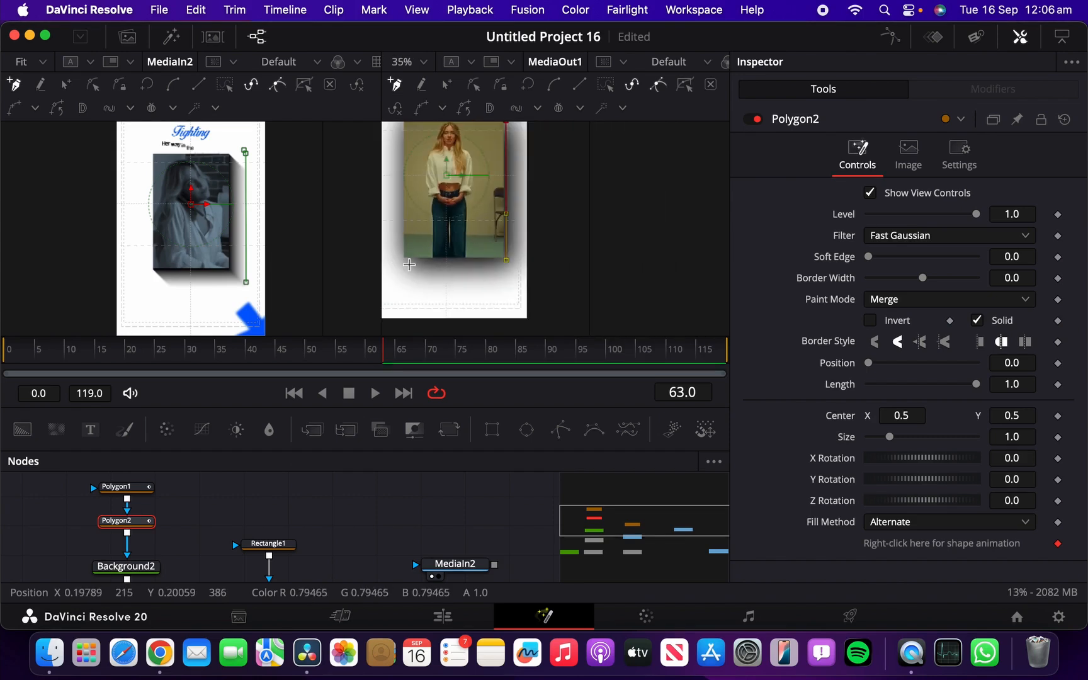
scroll(410, 270, "up", 3)
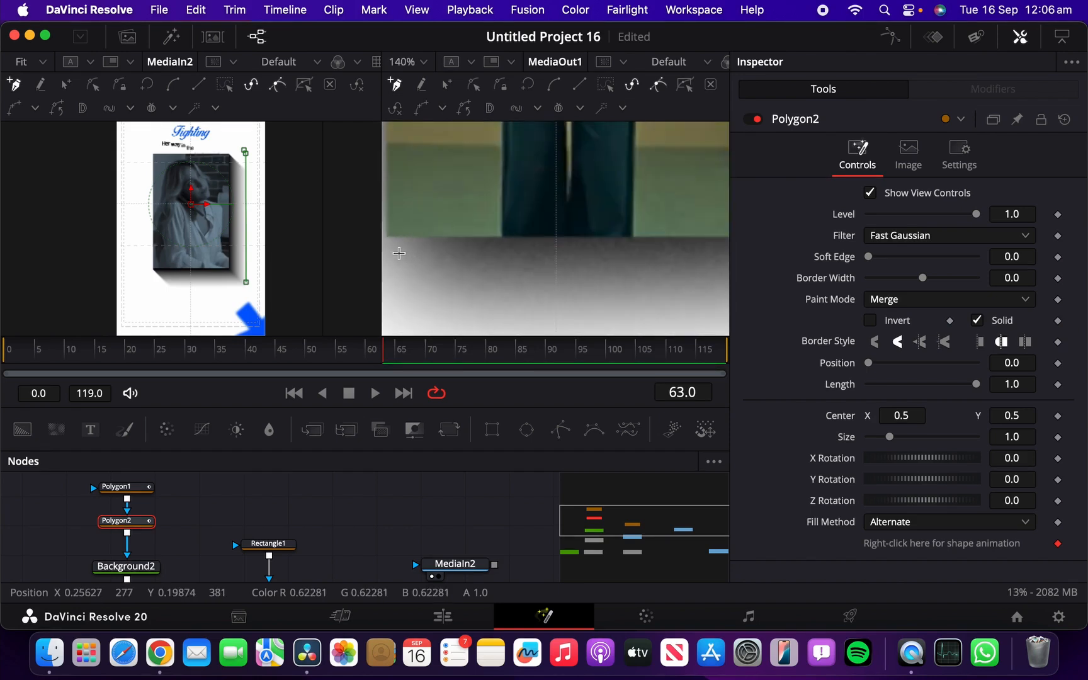
left_click(399, 248)
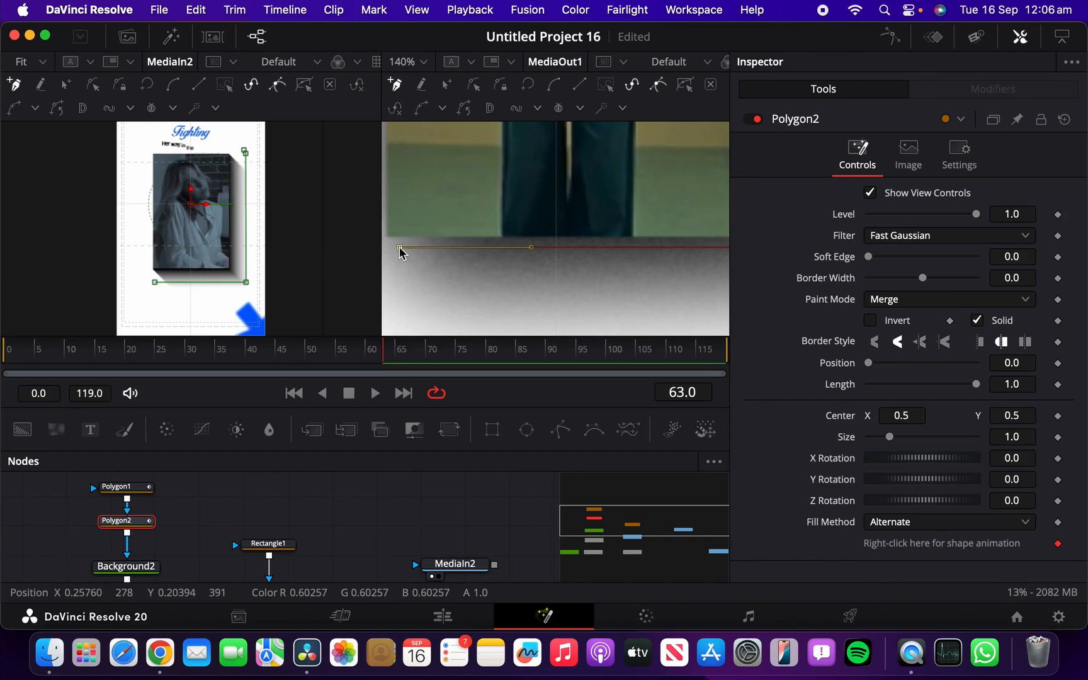
left_click(387, 235)
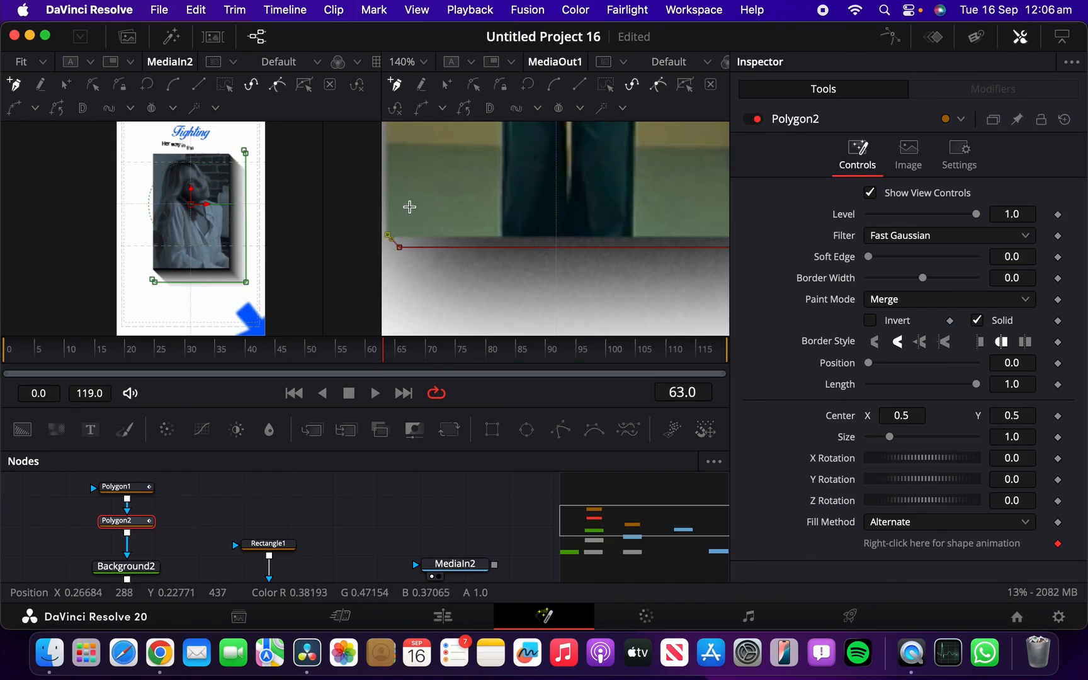
Step: Add a mask point at the photo's upper-left corner, close the polygon at the upper-right, and check the solid dark edge without mask overlays
scroll(409, 207, "up", 10)
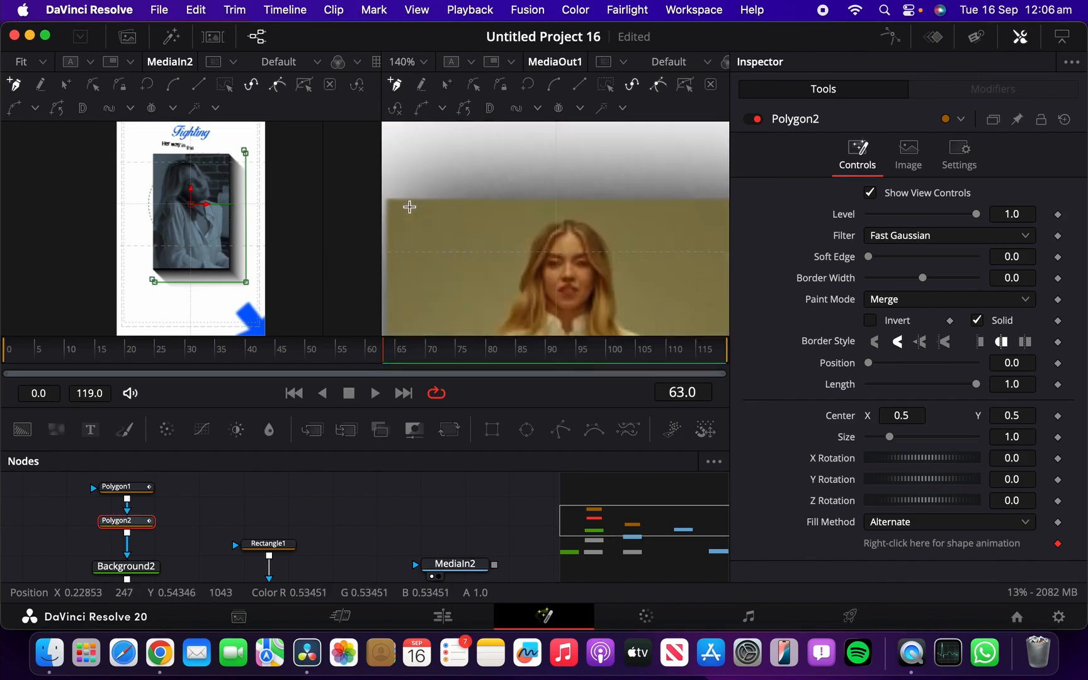
left_click(387, 199)
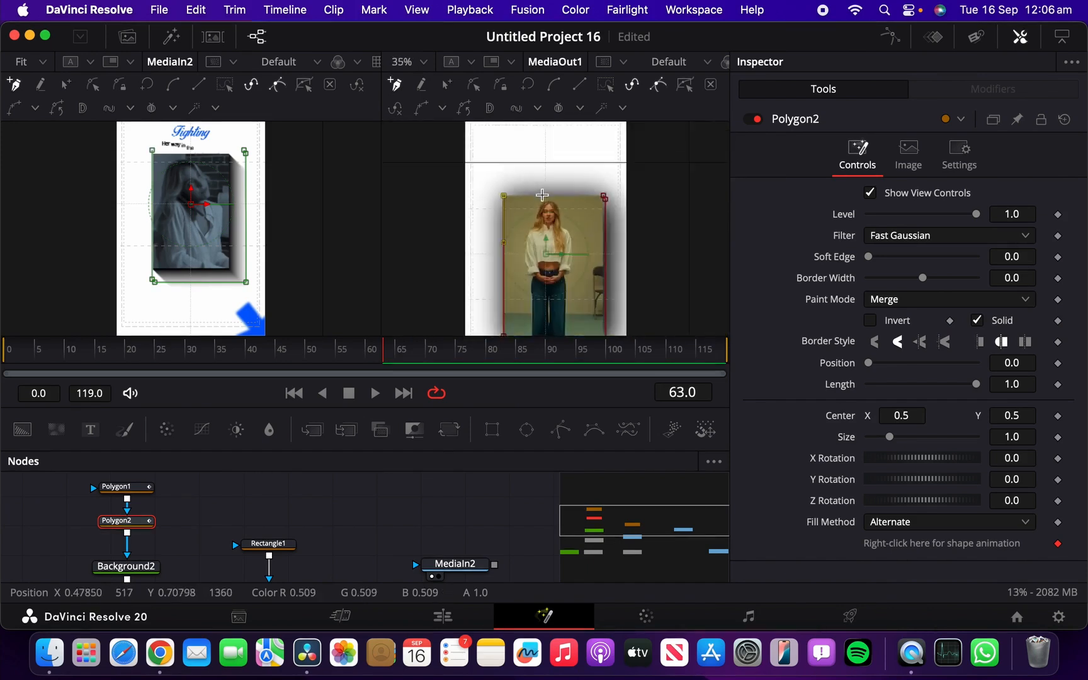
key("ctrl+f")
left_click(586, 198)
scroll(620, 233, "up", 5)
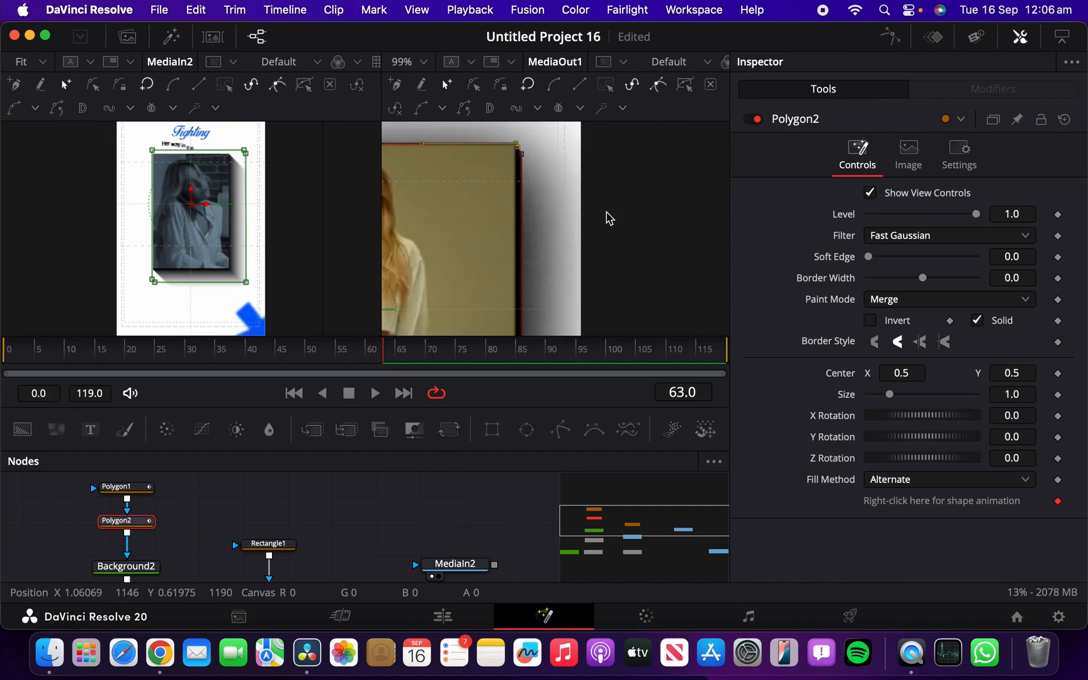
scroll(546, 236, "up", 3)
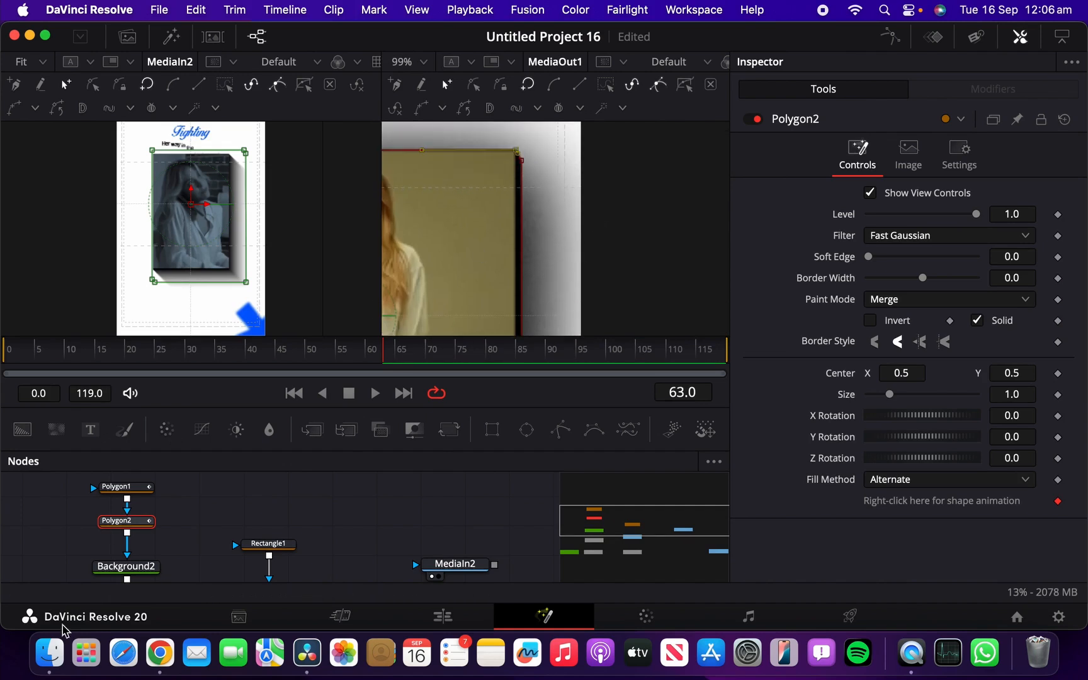
left_click(146, 579)
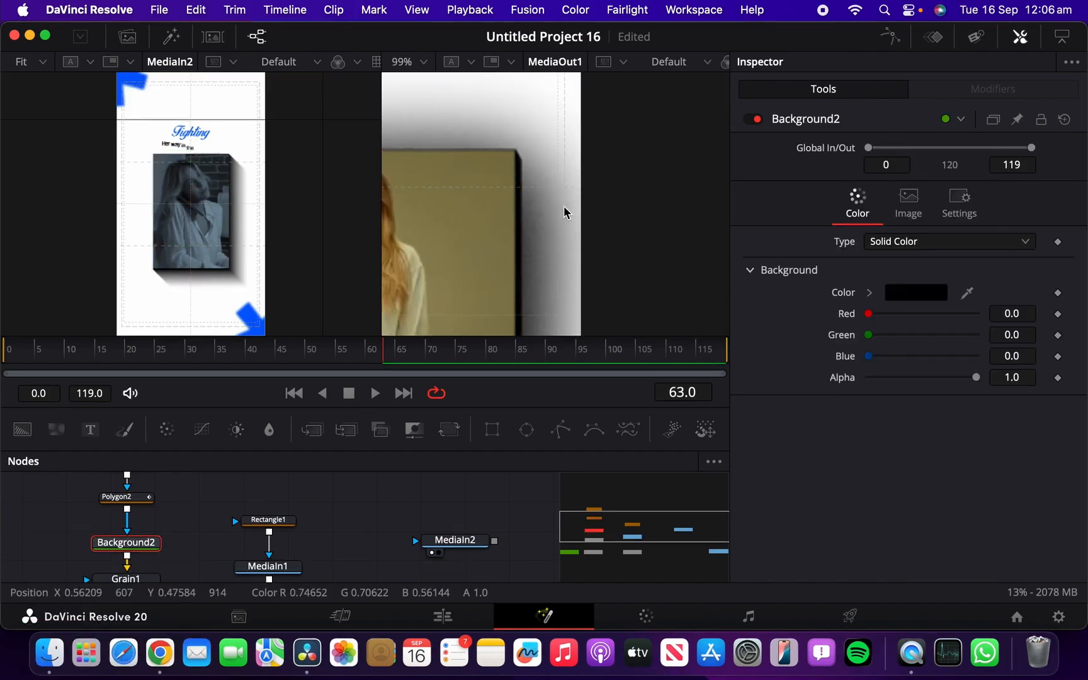
scroll(566, 212, "down", 5)
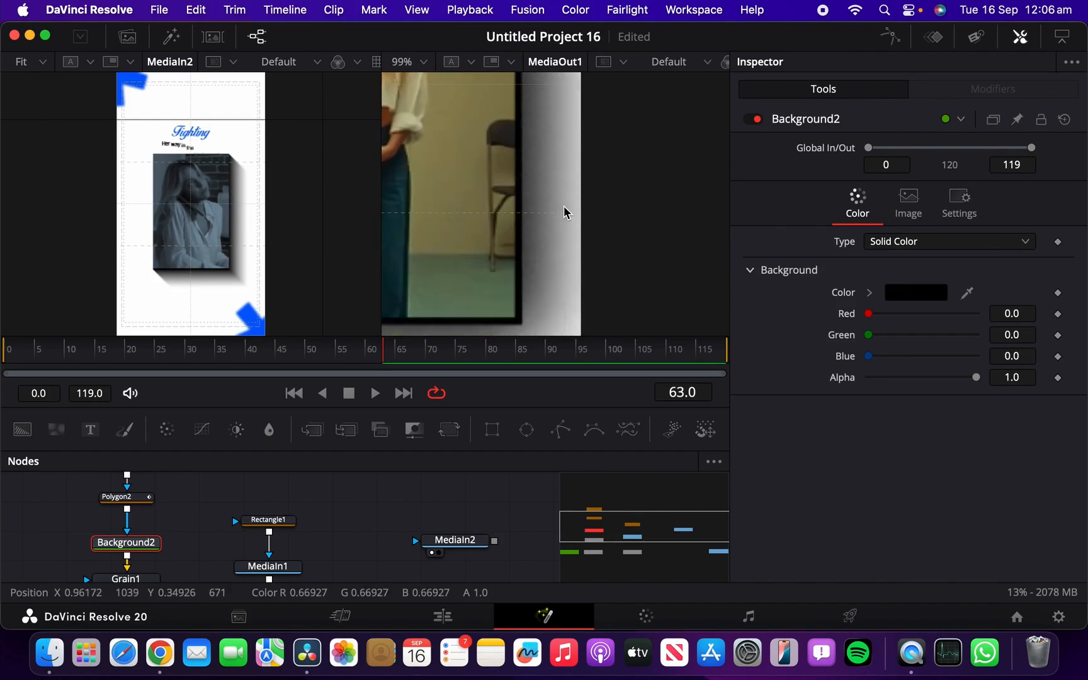
scroll(566, 213, "down", 5)
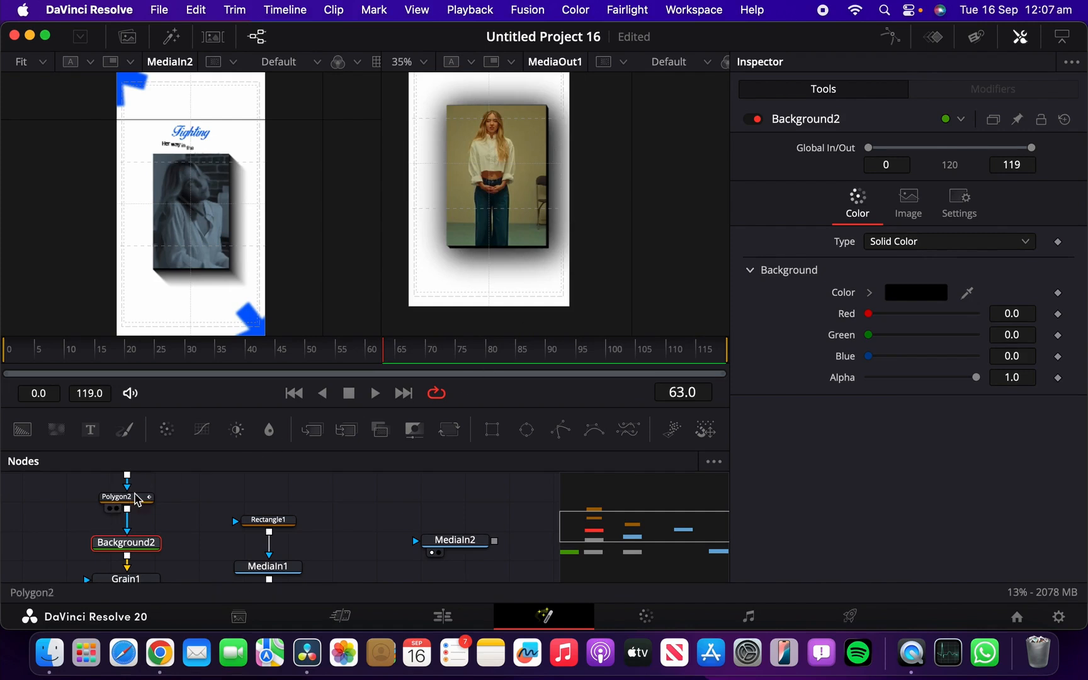
Step: Adjust Polygon2's Soft Edge, trying 0.074 and settling on a smaller value for a lightly blurred dark side edge
left_click(132, 496)
left_click_drag(869, 257, 910, 258)
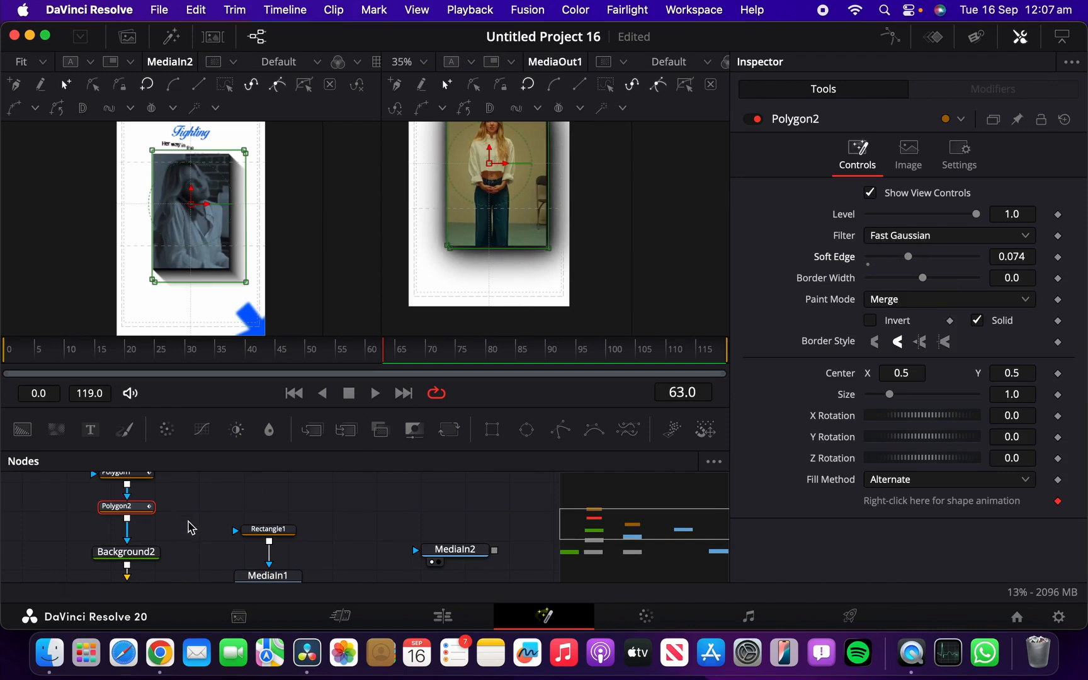
left_click(150, 552)
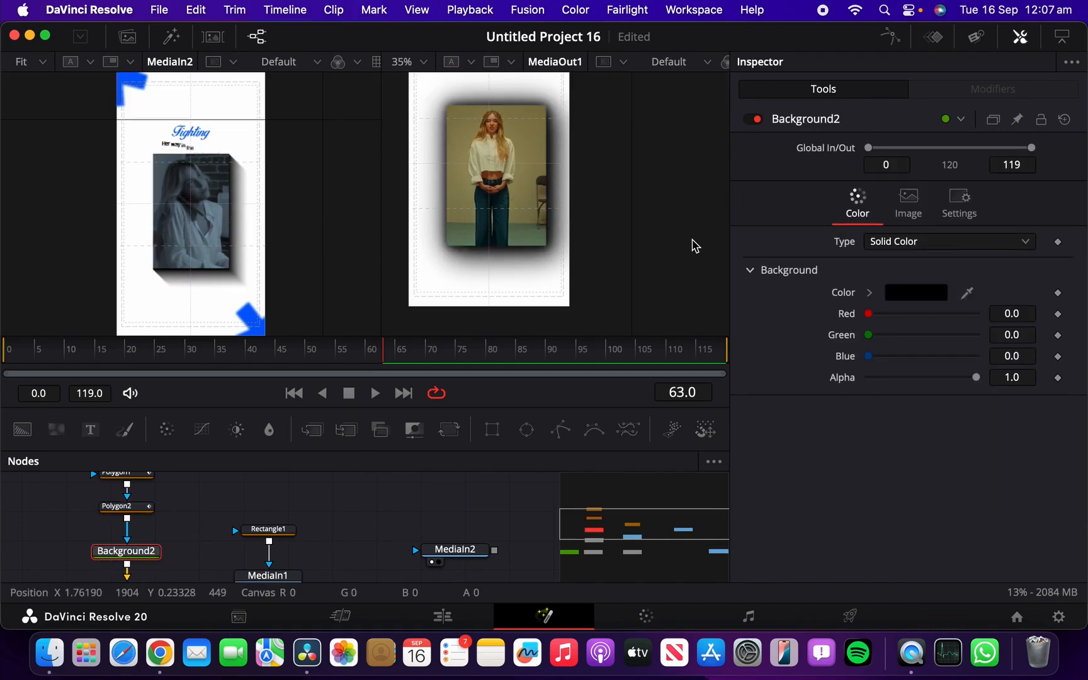
left_click(134, 508)
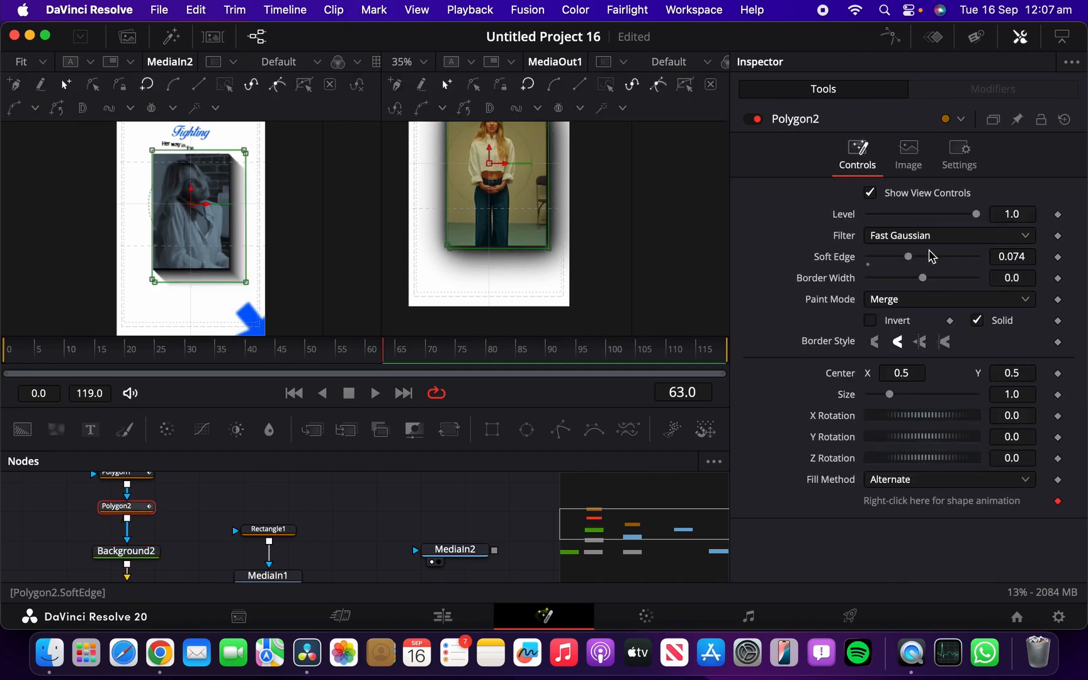
left_click_drag(1012, 249, 701, 296)
left_click(126, 551)
scroll(193, 536, "down", 1)
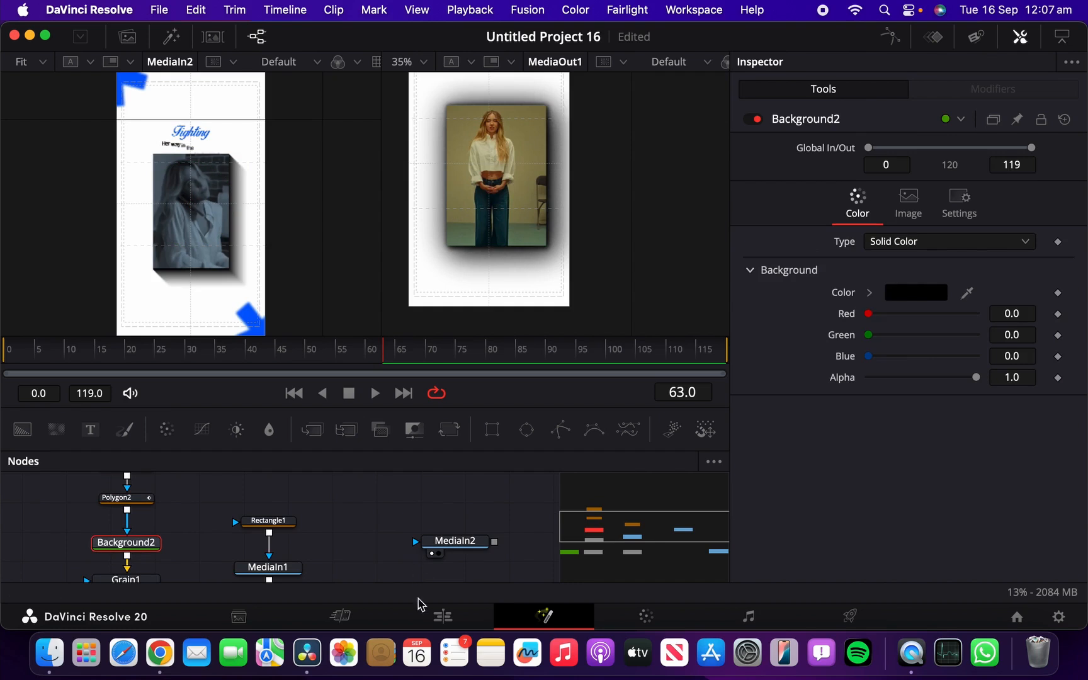
Step: Render the V9 Fusion composition in place on the Edit page as QuickTime Apple ProRes 422, saving to Downloads
left_click(446, 617)
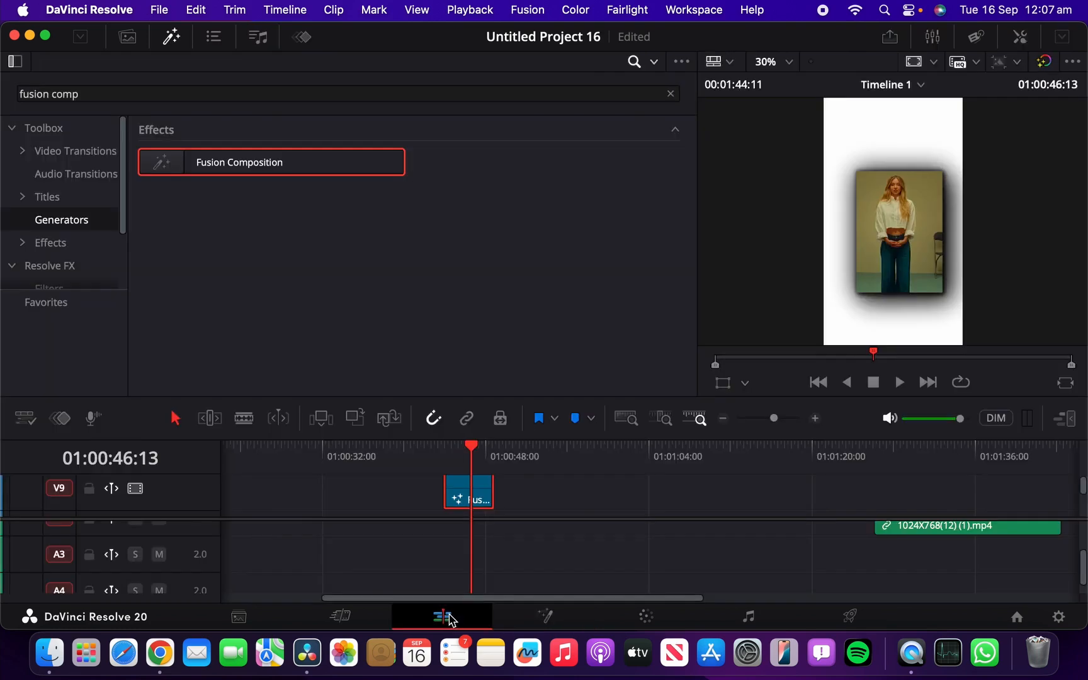
right_click(463, 502)
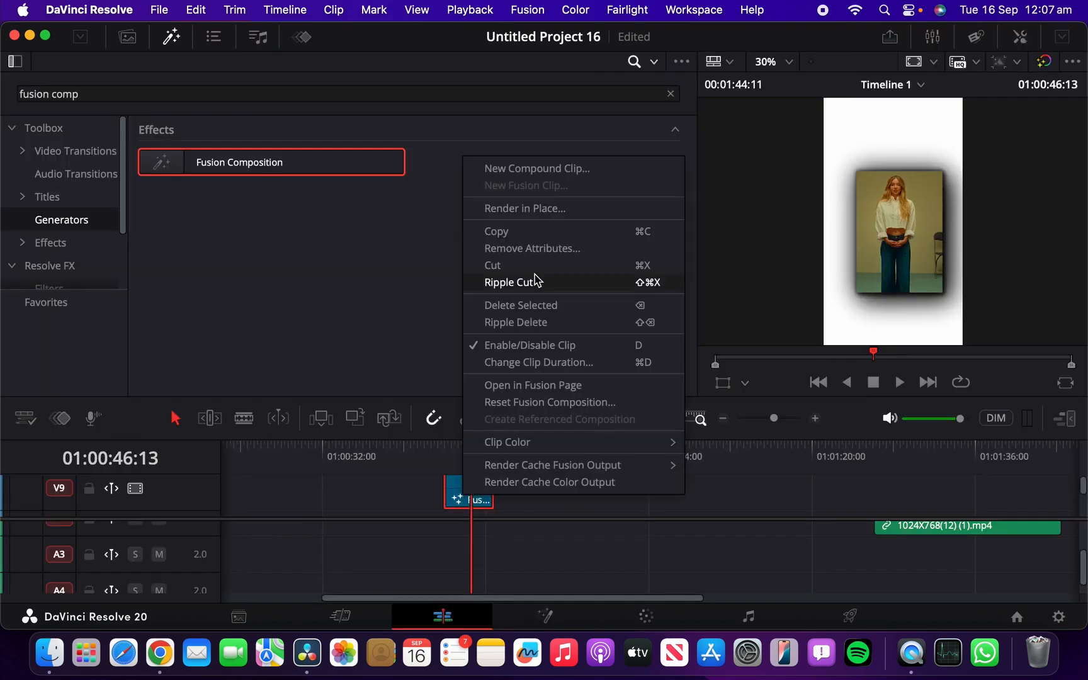
left_click(536, 209)
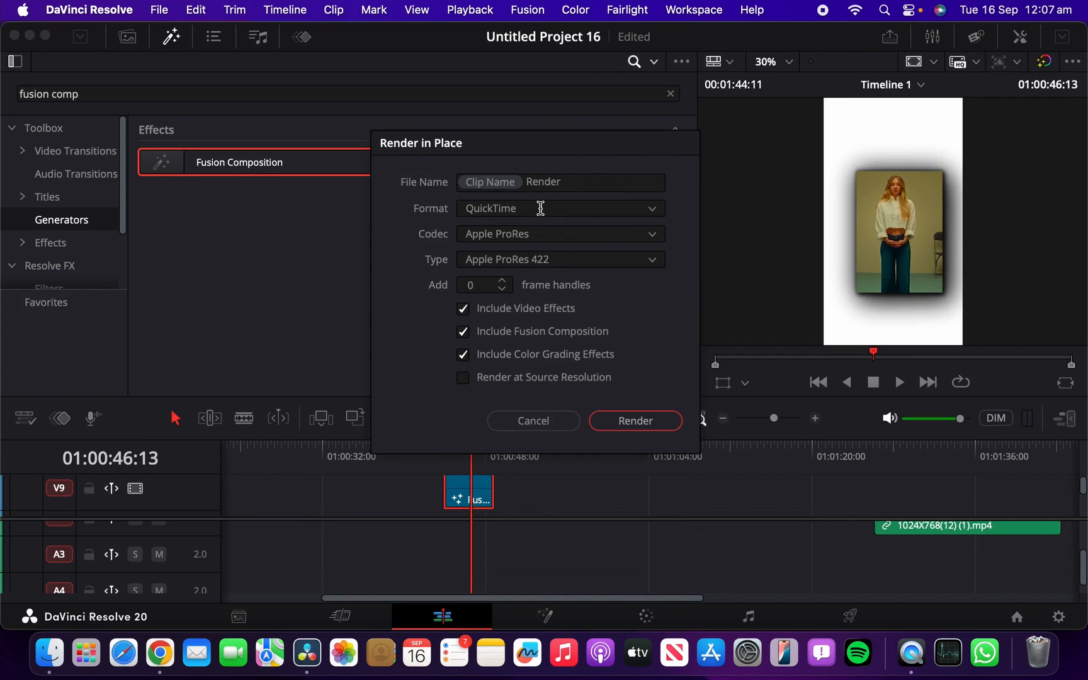
left_click(635, 420)
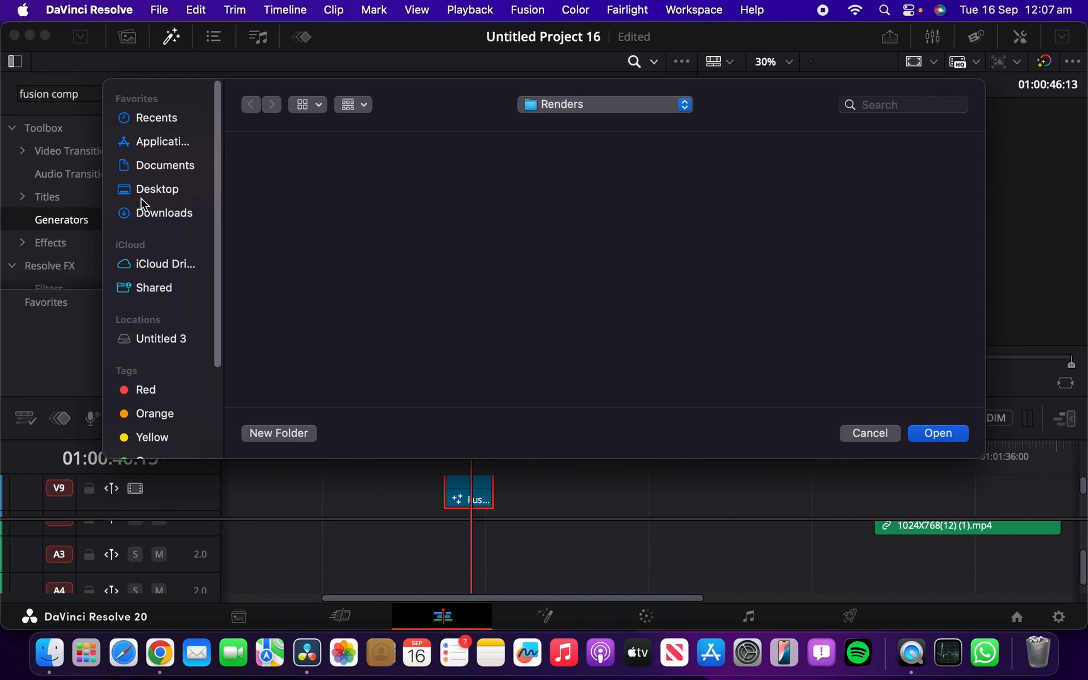
left_click(162, 215)
left_click(936, 433)
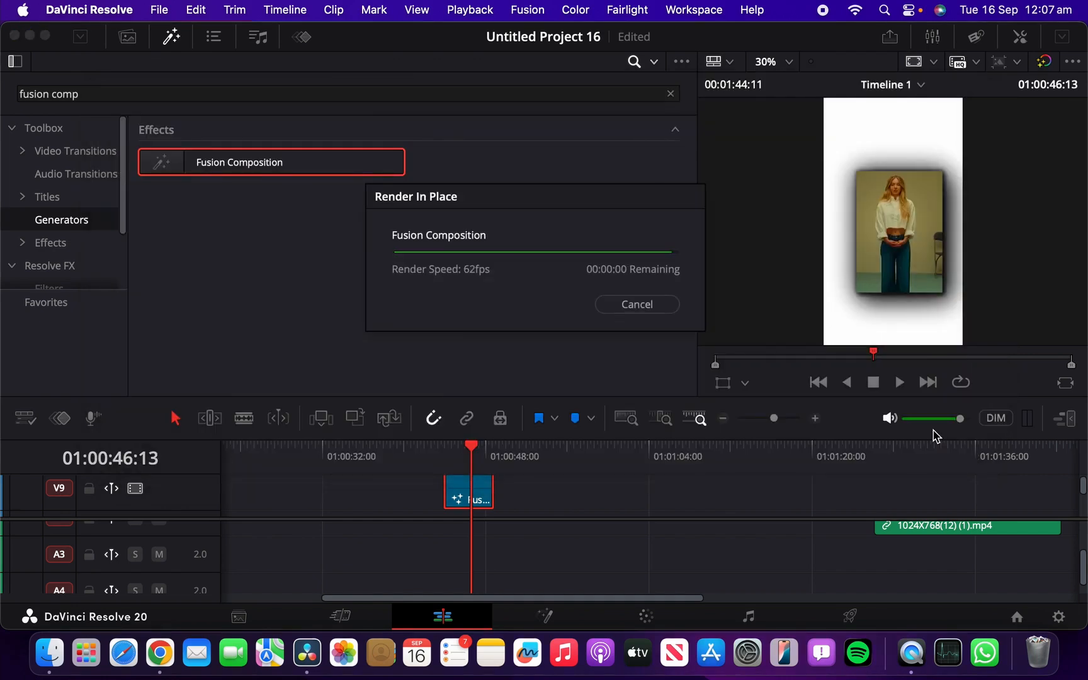
Step: Show the media pool on the Edit page and open the Fusion composition at the timeline's start in the Fusion page
left_click(127, 36)
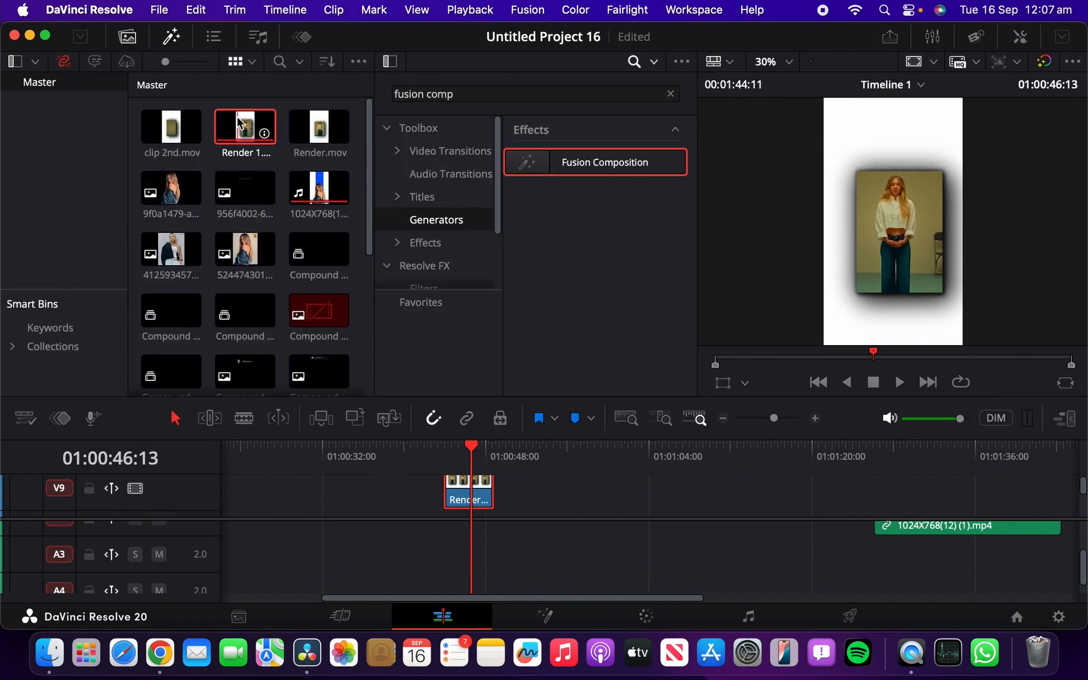
key("Home")
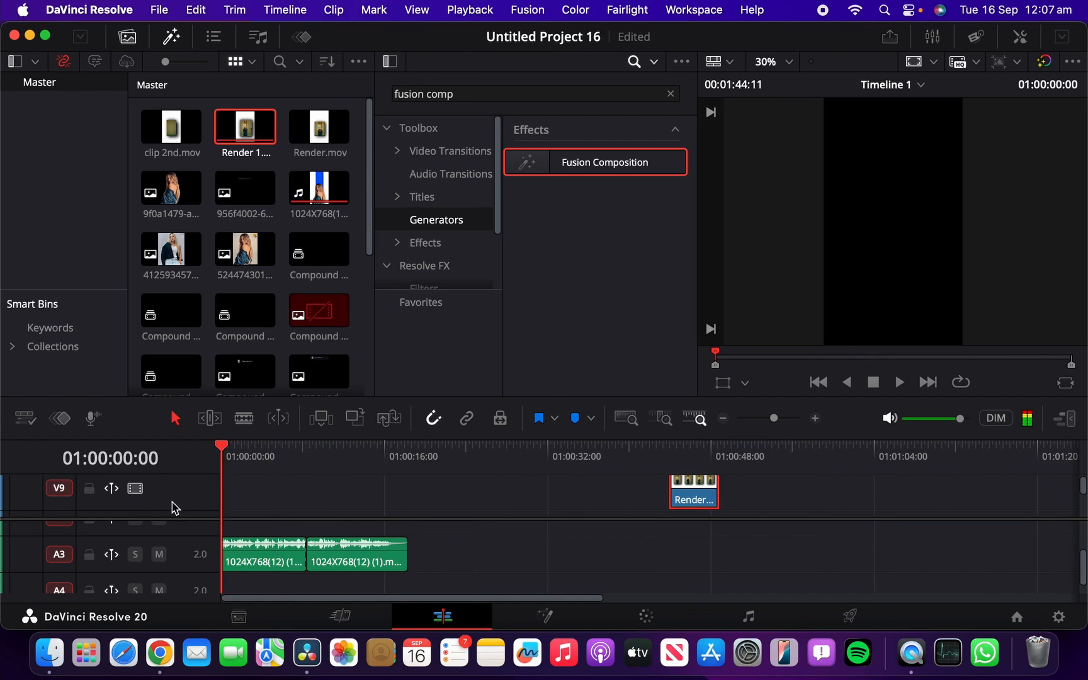
scroll(275, 495, "down", 3)
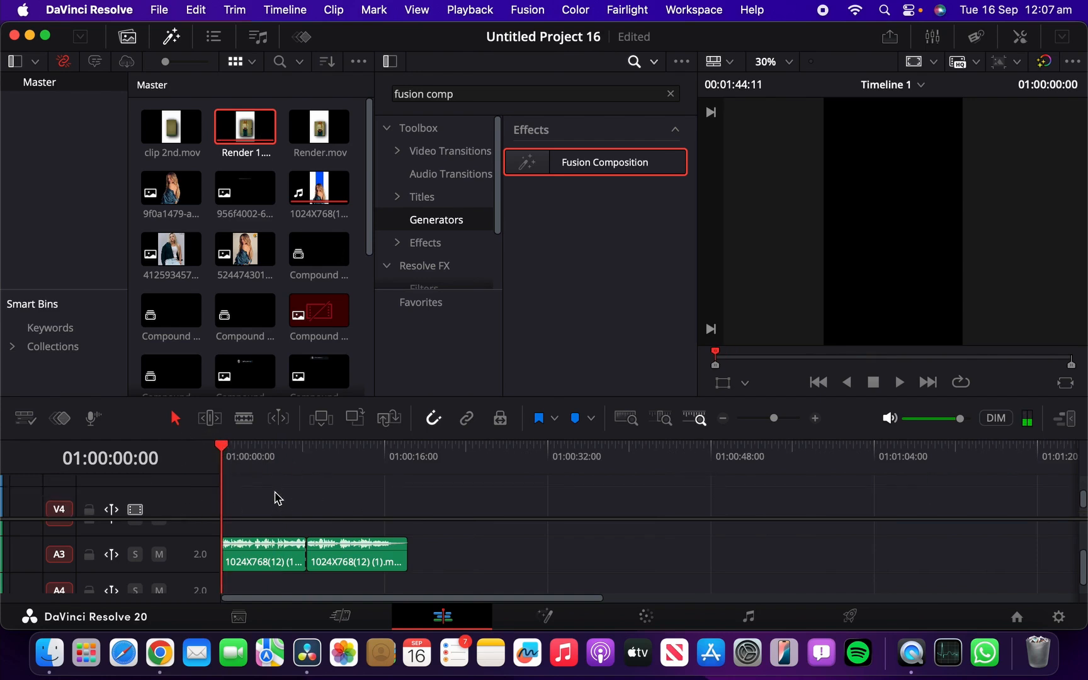
left_click(255, 514)
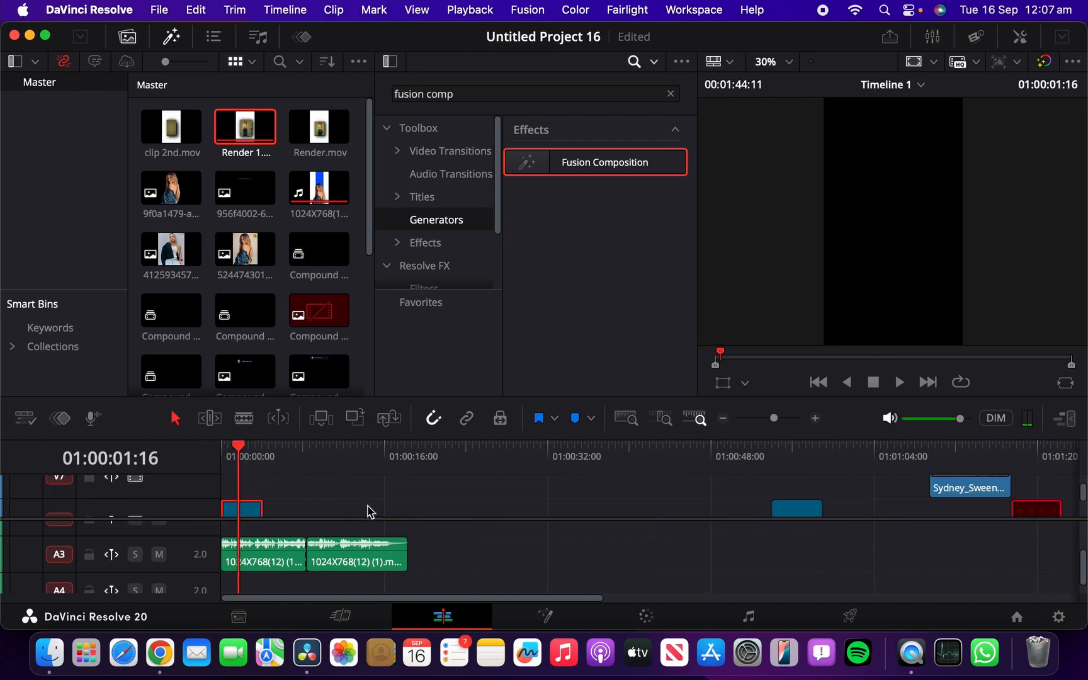
left_click(545, 614)
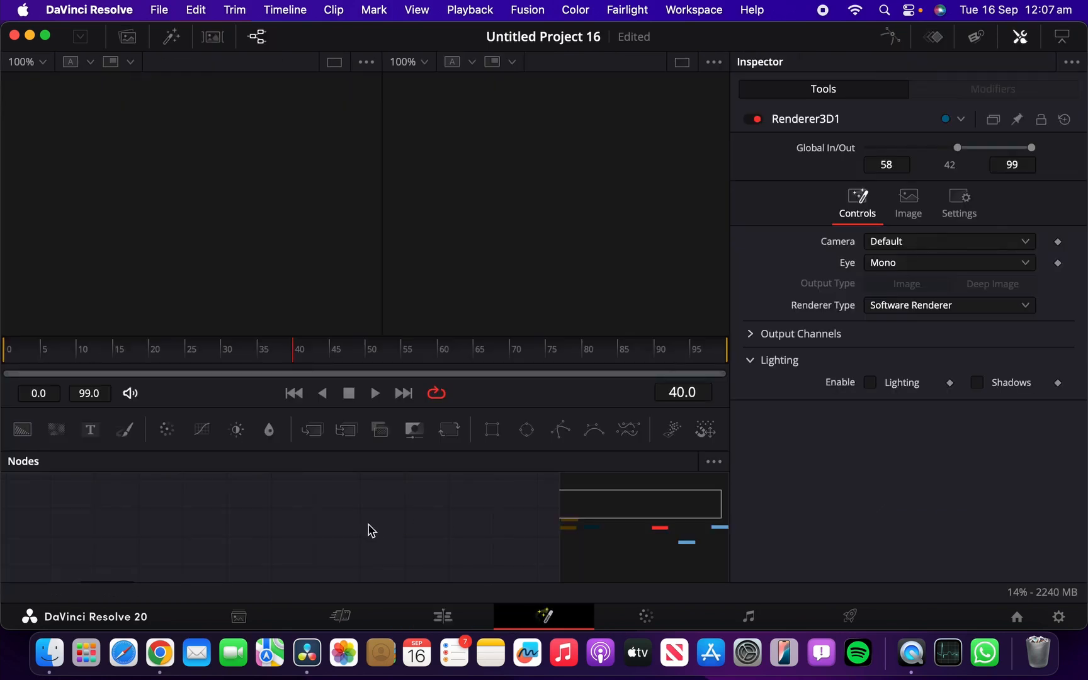
Step: Add Render 1.mov from the media pool as a node below Renderer3D1 and view it
left_click_drag(626, 509, 691, 549)
left_click(127, 36)
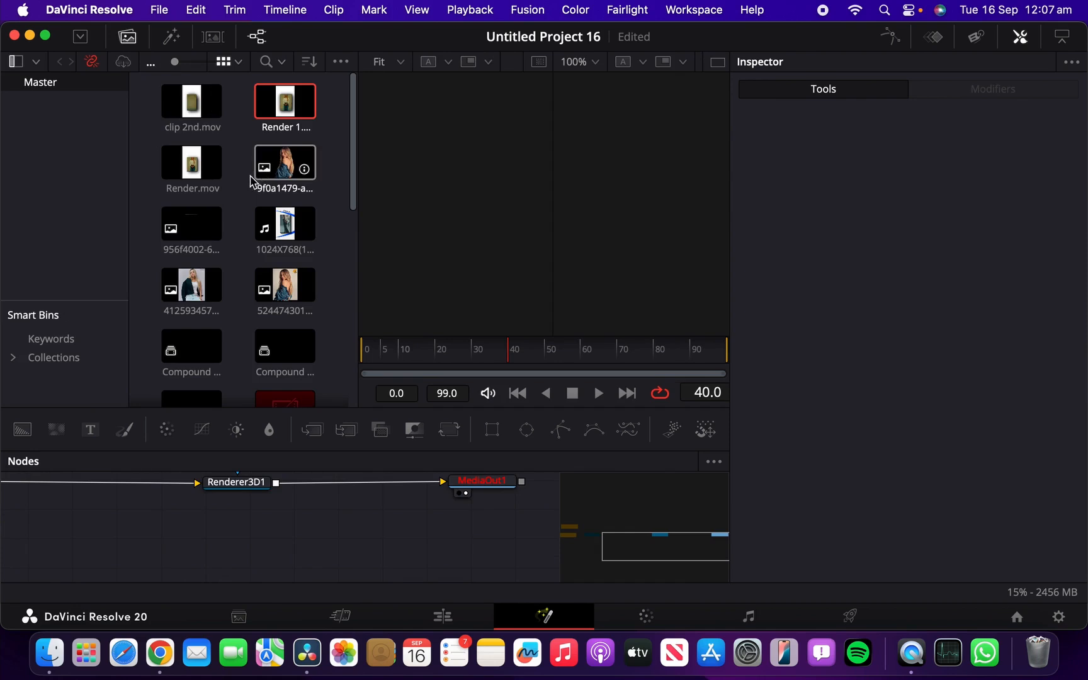
left_click_drag(287, 104, 345, 557)
left_click(316, 545)
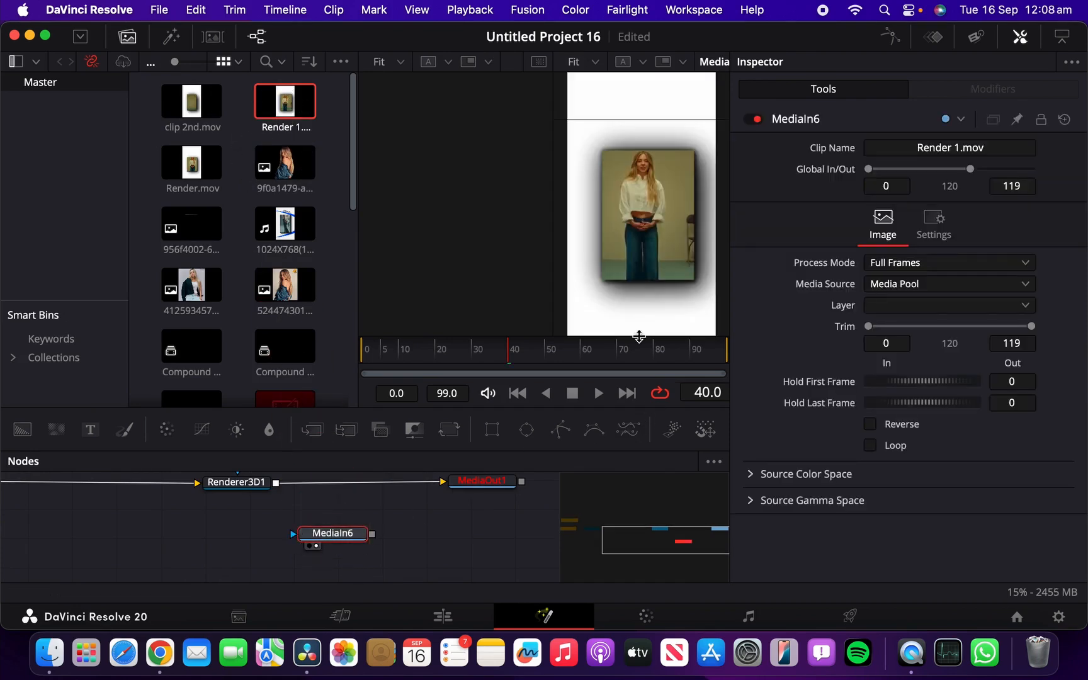
left_click_drag(329, 535, 369, 553)
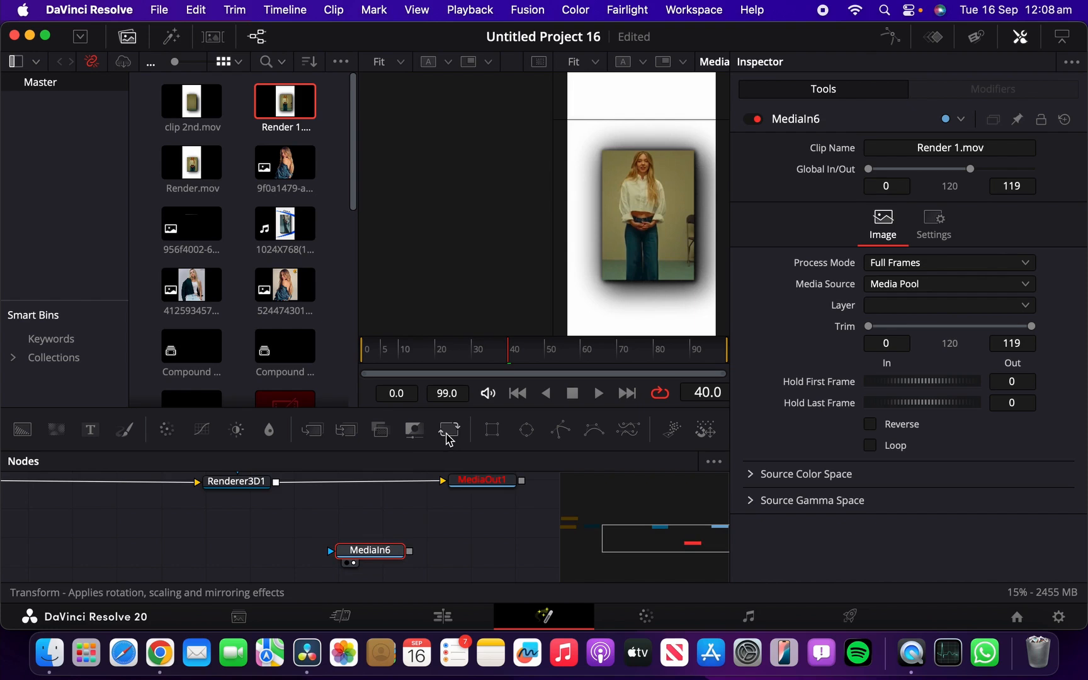
Step: Add a Background node, merge the Render 1.mov node over it, and arrange the three nodes below Renderer3D1
left_click_drag(22, 429, 160, 557)
left_click(366, 529)
left_click_drag(367, 529, 333, 517)
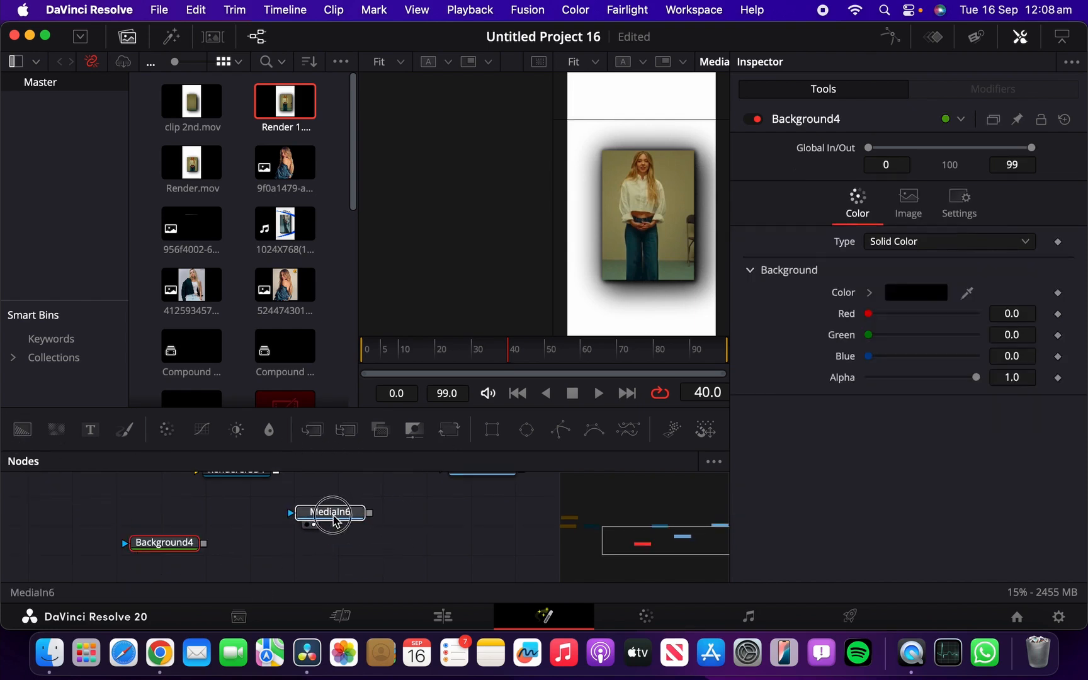
left_click_drag(165, 542, 350, 505)
scroll(386, 513, "up", 2)
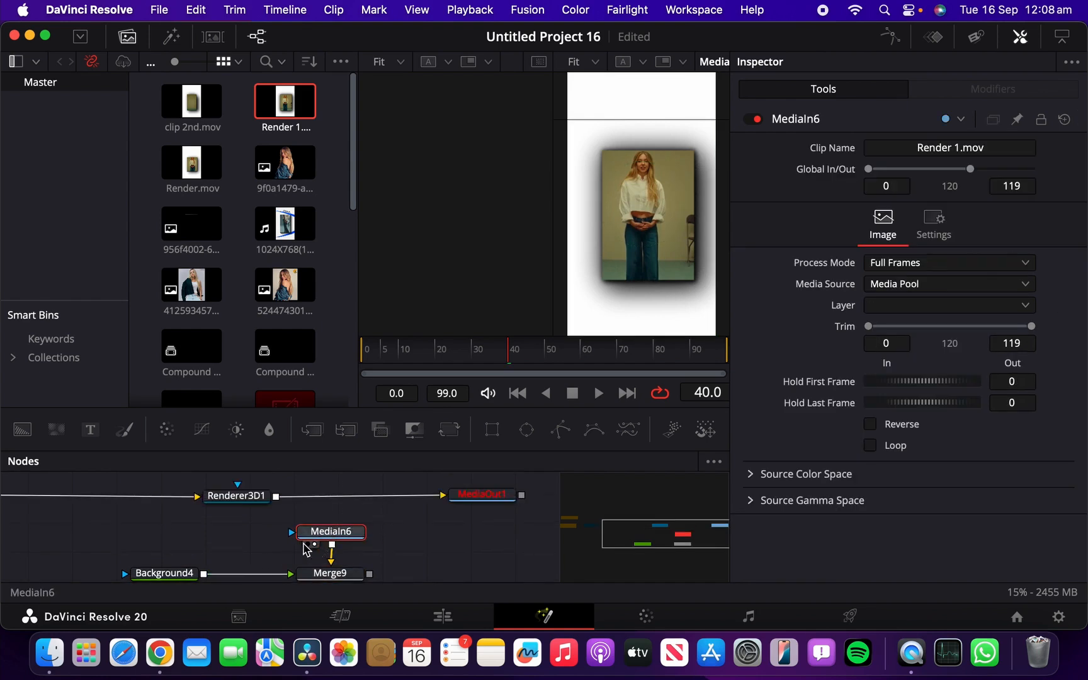
scroll(305, 549, "down", 4)
left_click_drag(418, 481, 127, 555)
left_click_drag(325, 528, 327, 574)
left_click(327, 574)
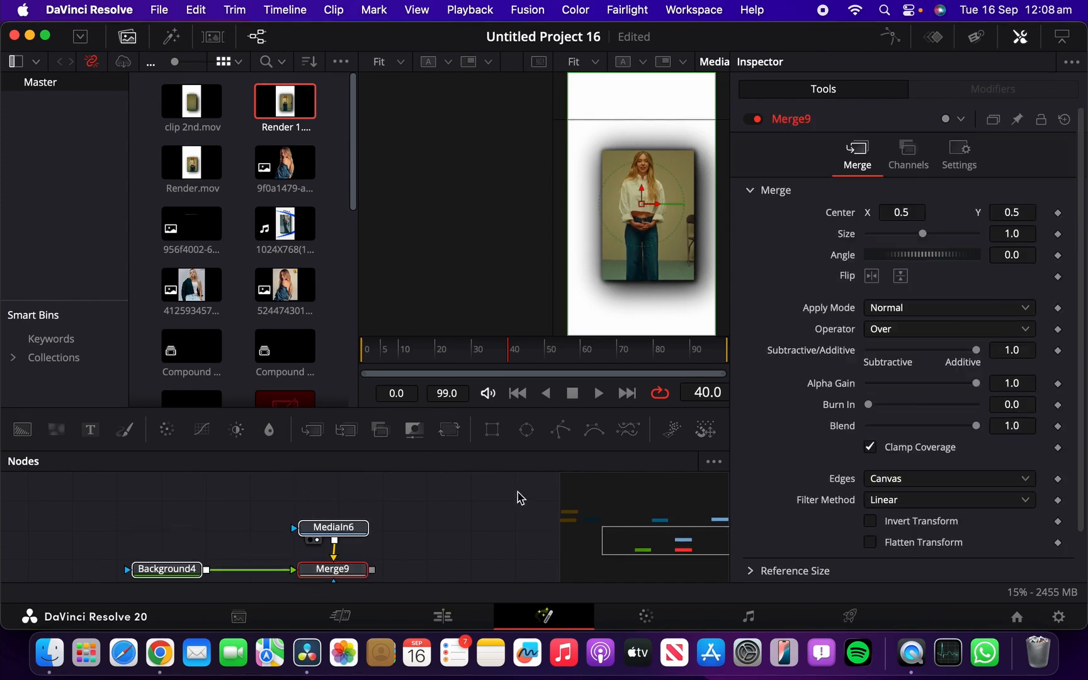
Step: Add a Polygon mask node to the Render 1.mov node and enable Invert on it
left_click_drag(562, 432, 354, 493)
left_click(346, 493)
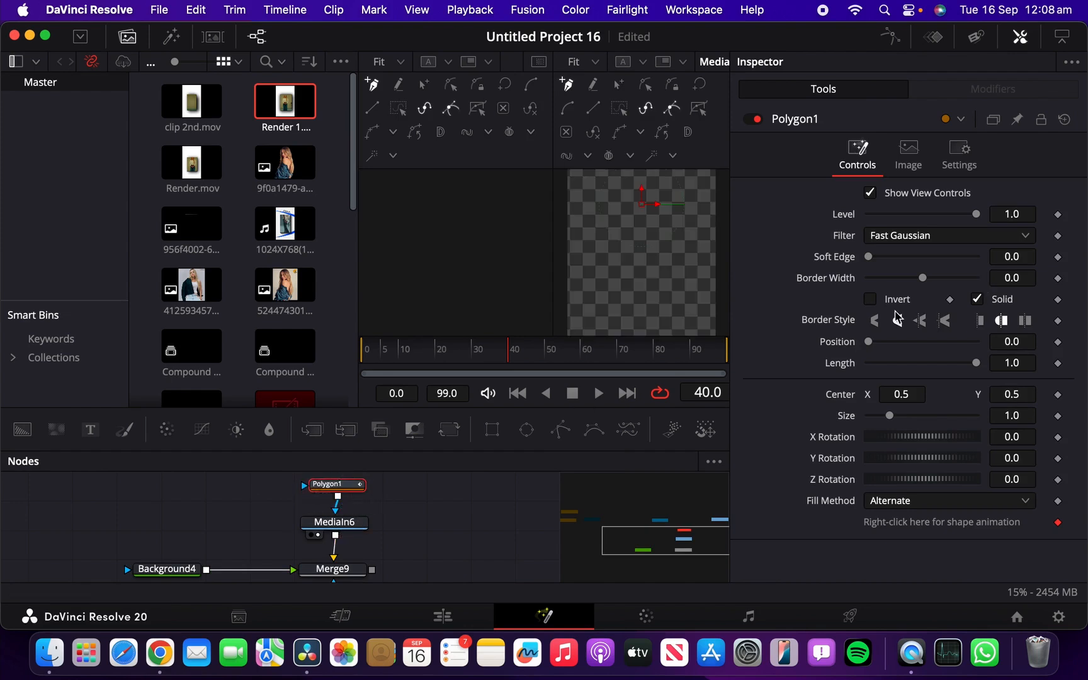
left_click(870, 299)
Step: Start the mask outline on the Render 1.mov image by placing points along the photo's top edge to its upper-right corner
scroll(602, 218, "up", 2)
left_click_drag(602, 218, 642, 218)
scroll(668, 236, "down", 4)
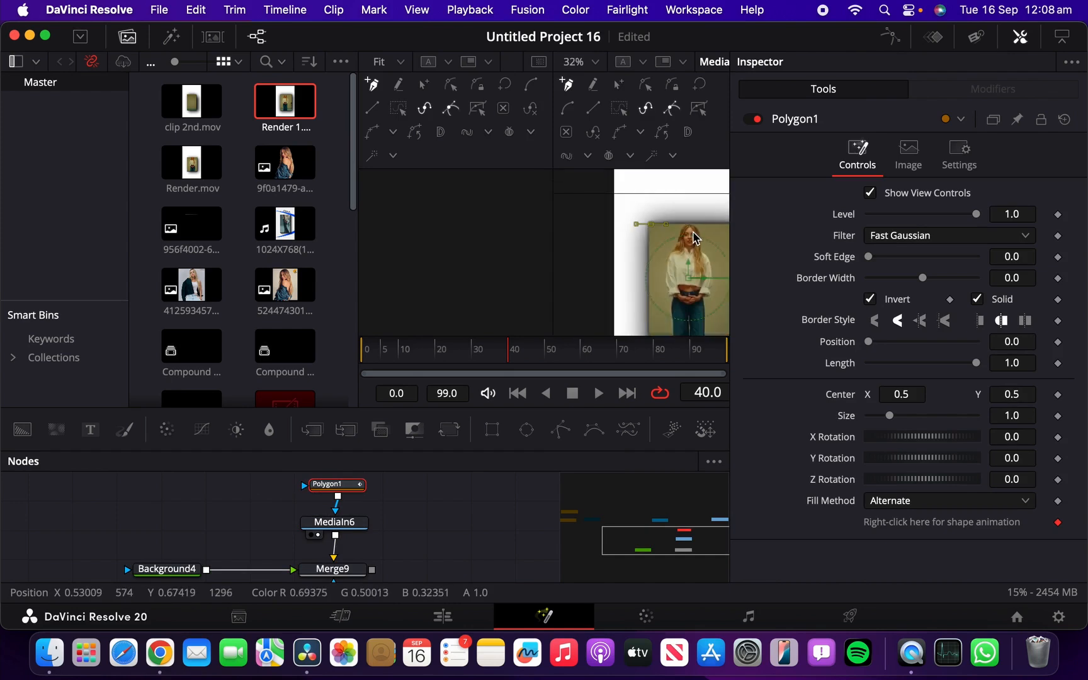
left_click_drag(554, 80, 399, 90)
scroll(686, 182, "up", 1)
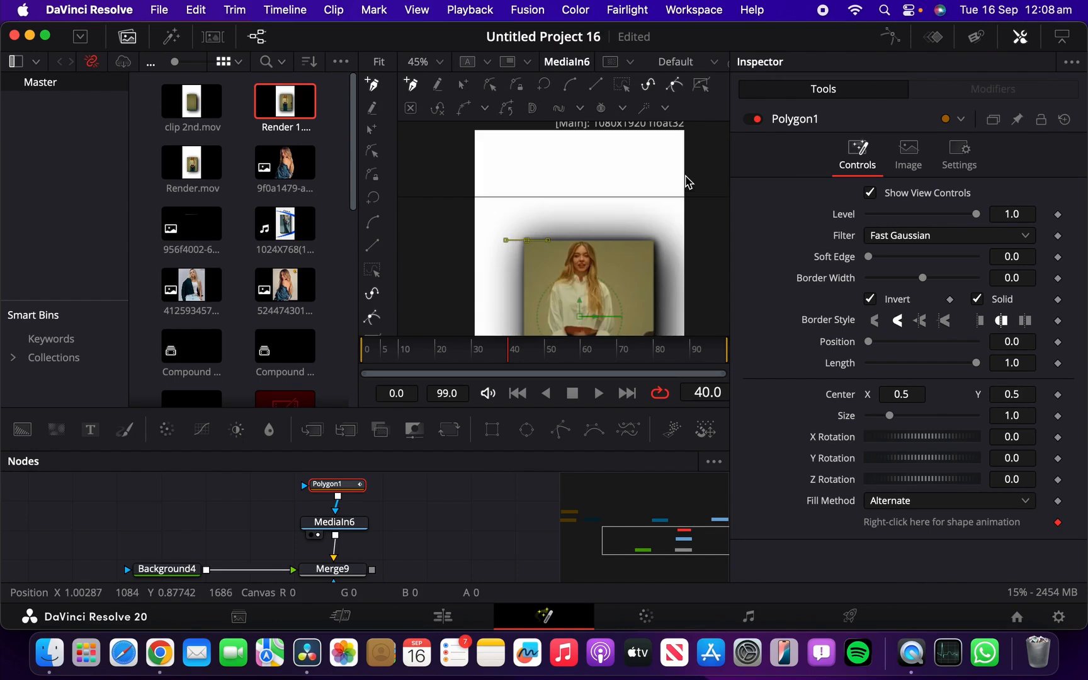
scroll(655, 242, "up", 4)
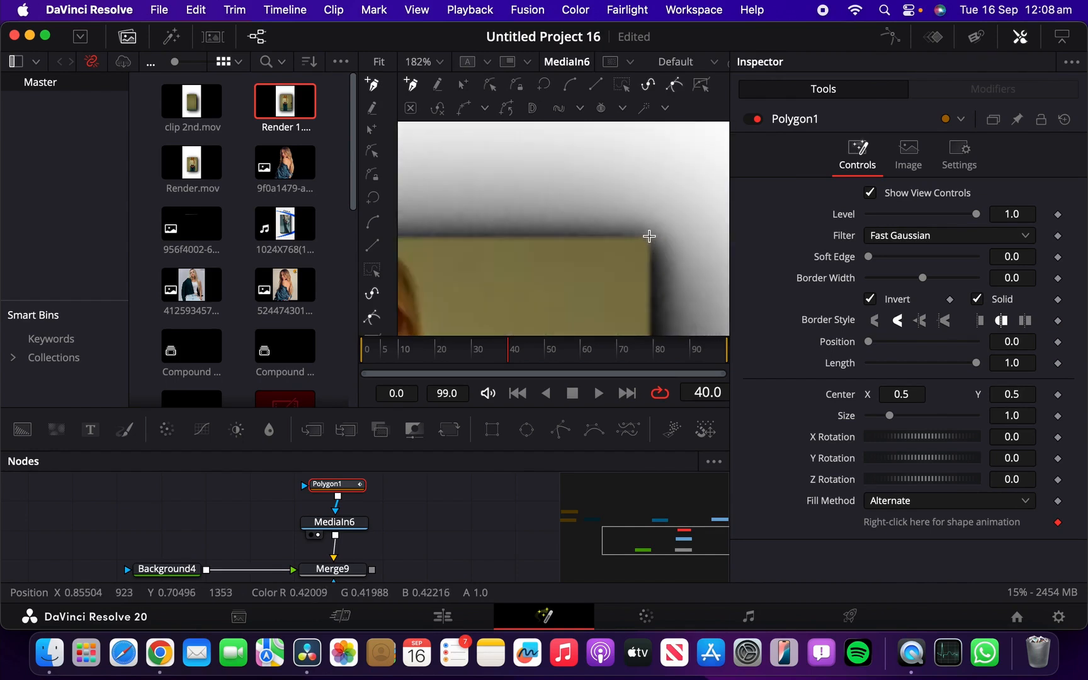
left_click(649, 236)
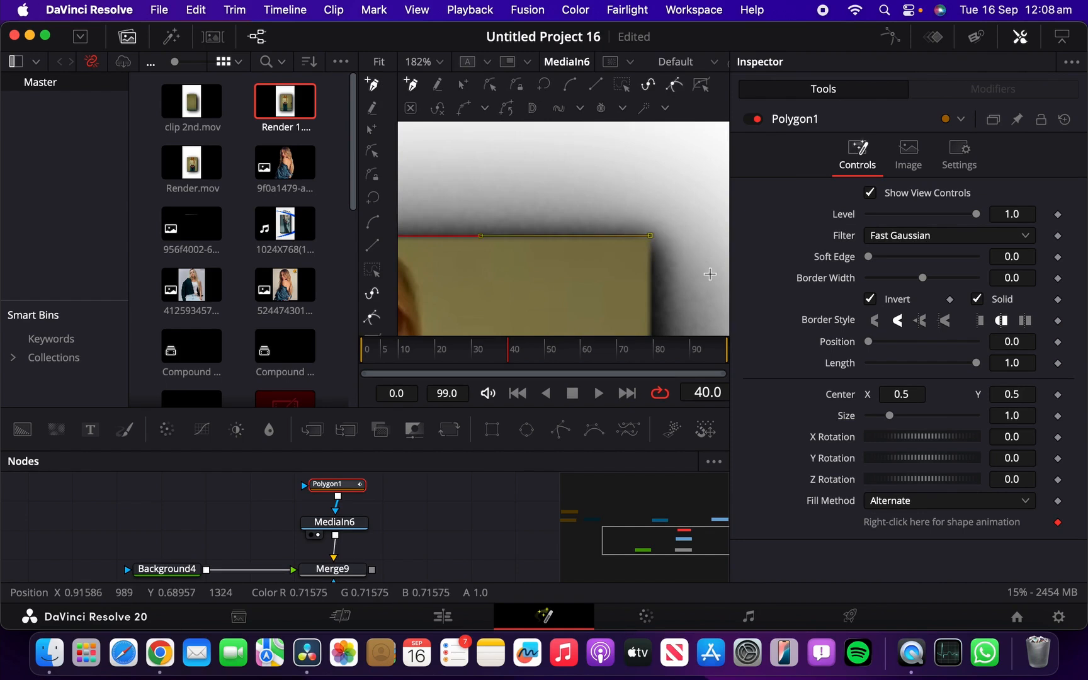
Step: Continue the mask outline around the shadow beside and below the photo, close it at the upper-left corner, and disable Invert
scroll(710, 274, "down", 2)
scroll(711, 275, "down", 3)
scroll(711, 276, "up", 1)
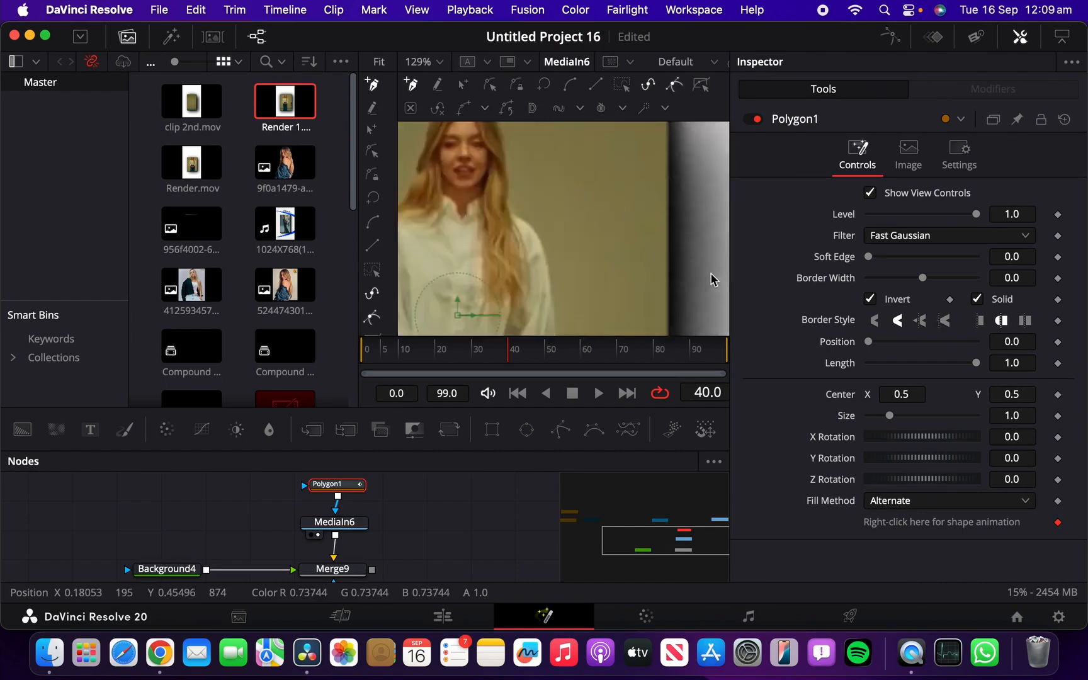
scroll(710, 274, "down", 2)
scroll(712, 278, "down", 2)
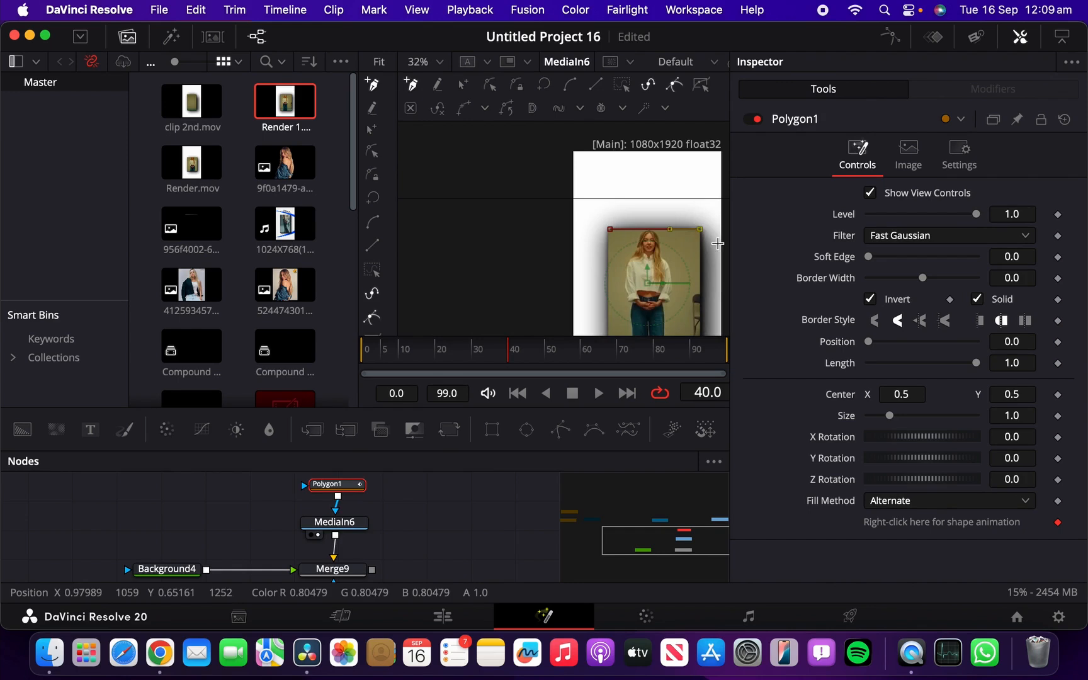
scroll(721, 315, "up", 2)
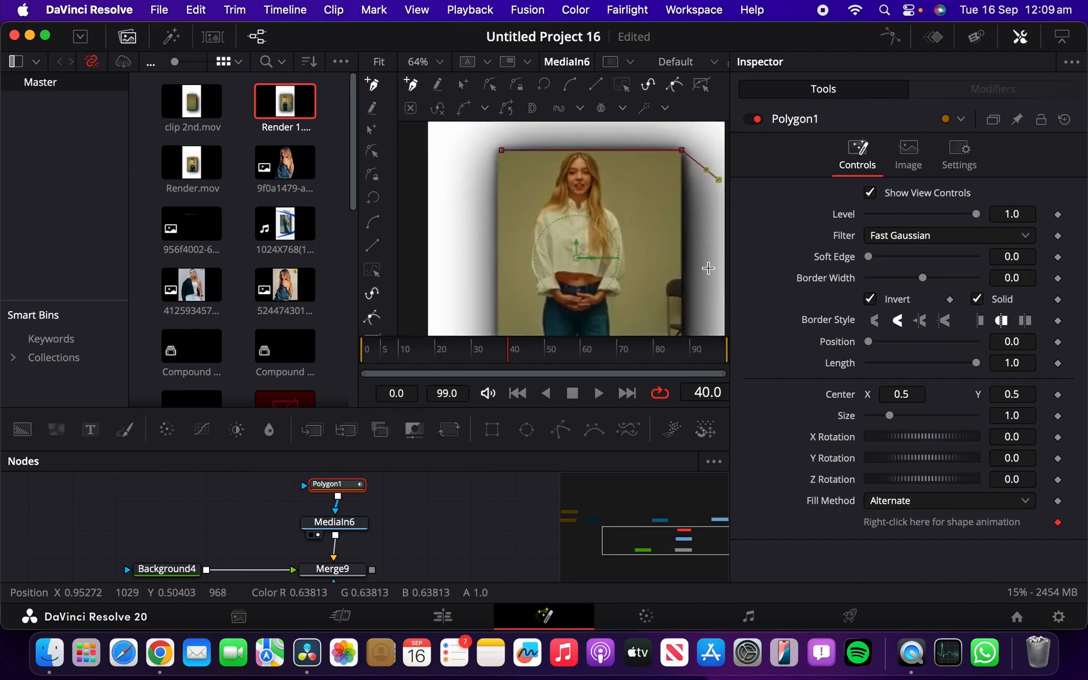
scroll(709, 265, "down", 2)
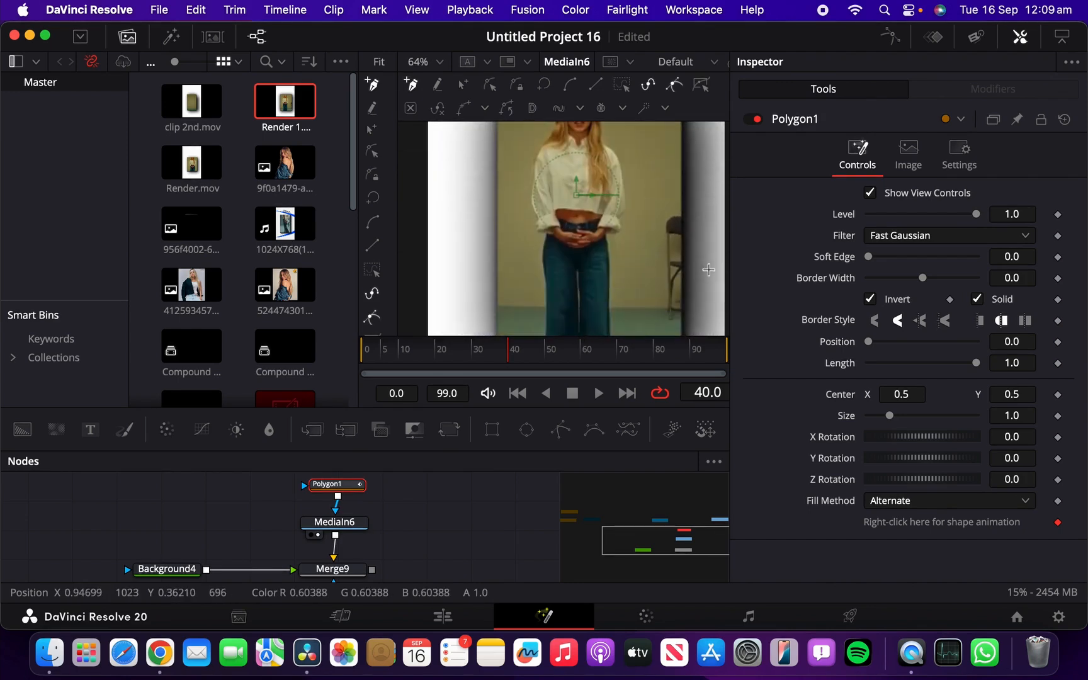
left_click(719, 317)
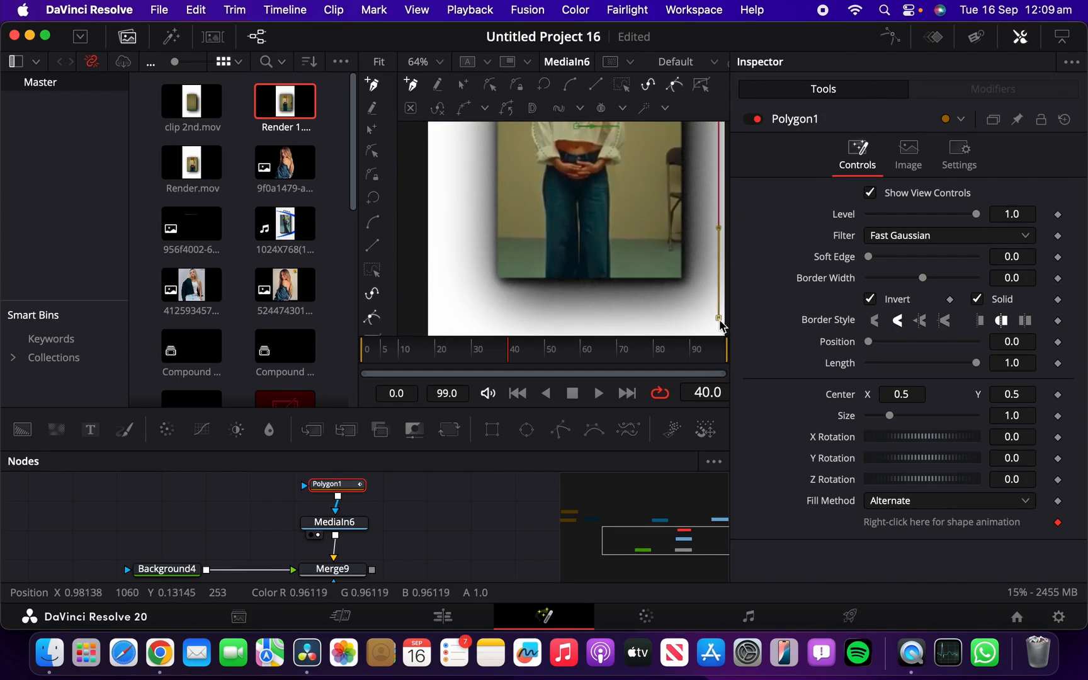
left_click(523, 317)
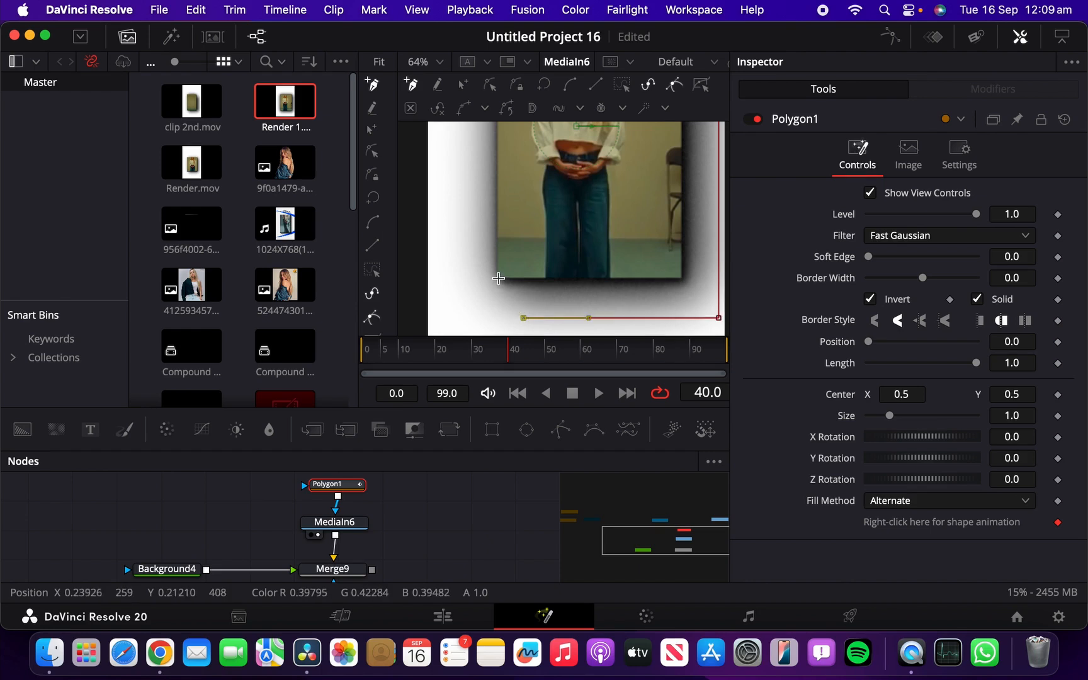
scroll(521, 268, "up", 5)
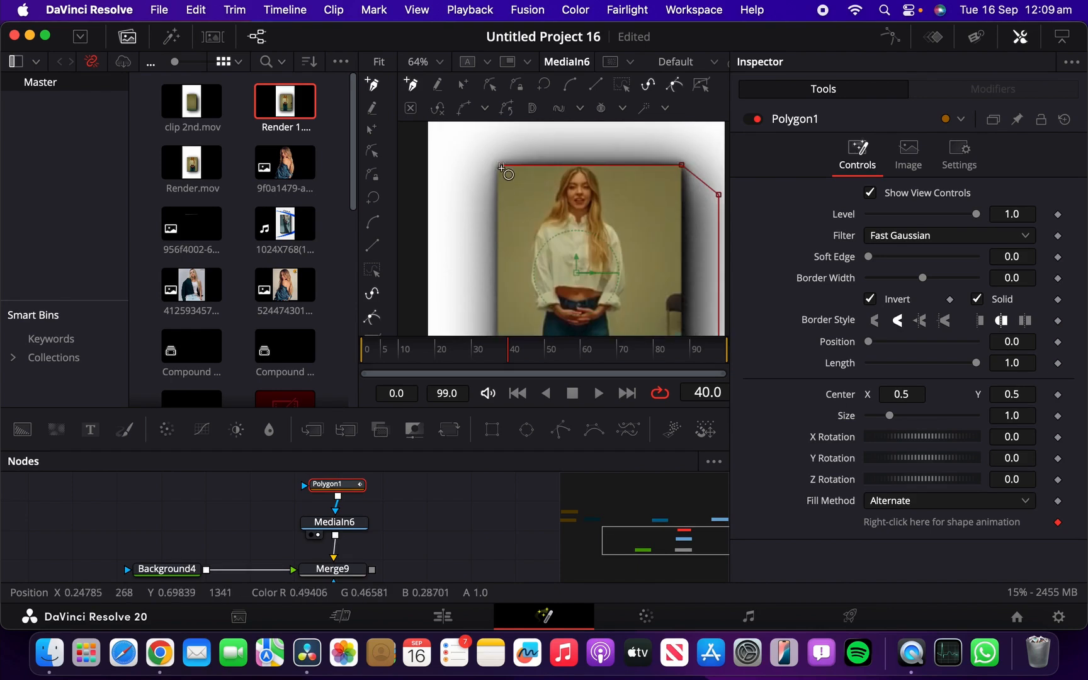
left_click(501, 165)
left_click(870, 299)
Step: Add the reference video 1024X768(12) (1).mp4 to the node graph and view it beside the merged result at an enlarged size
scroll(576, 239, "down", 2)
scroll(576, 239, "down", 8)
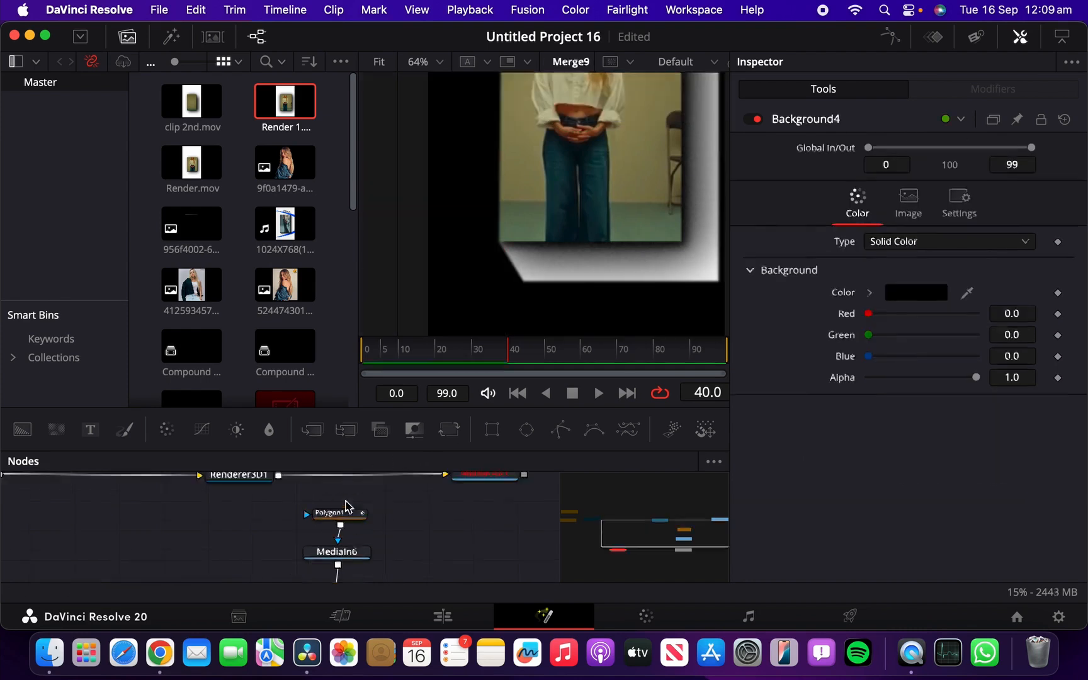
scroll(348, 503, "down", 1)
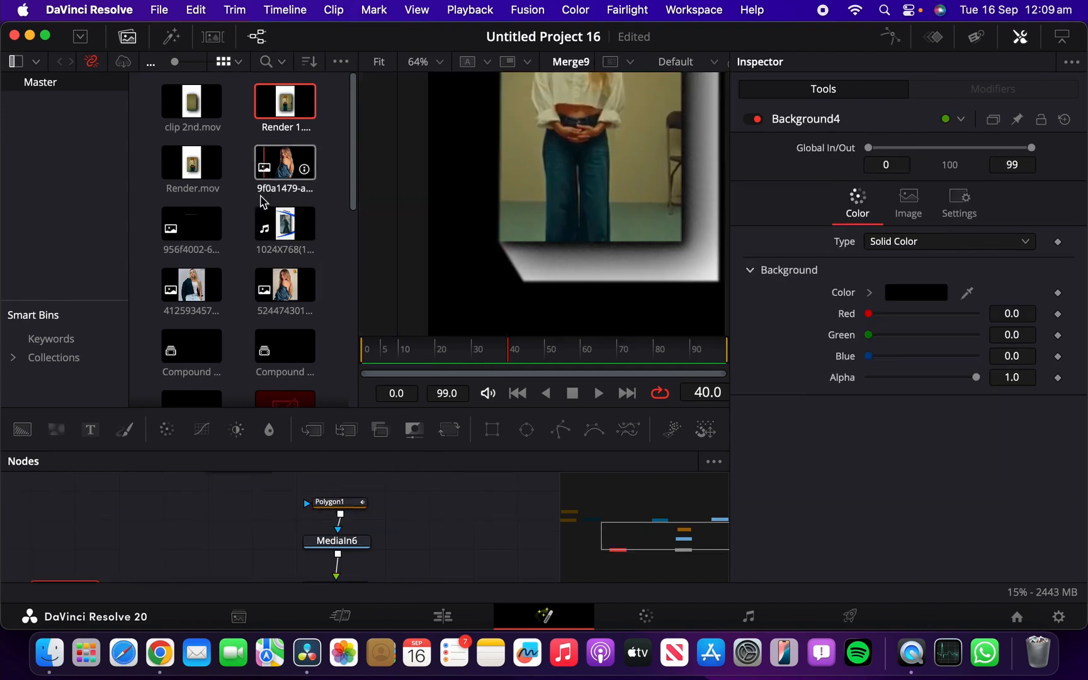
left_click_drag(285, 233, 200, 509)
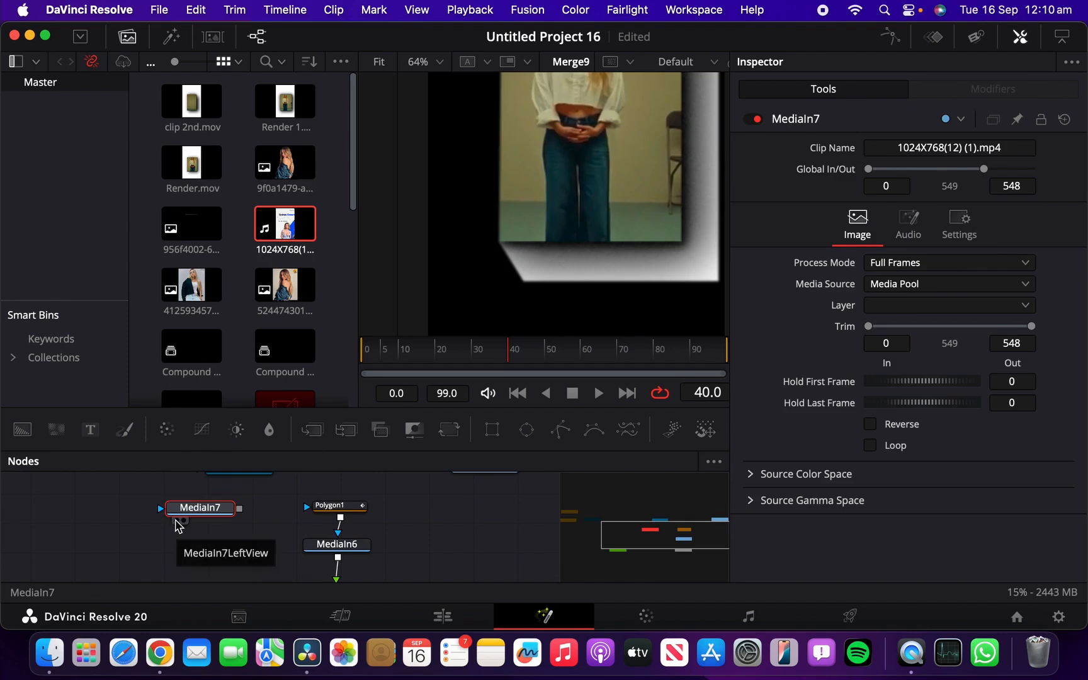
left_click(177, 520)
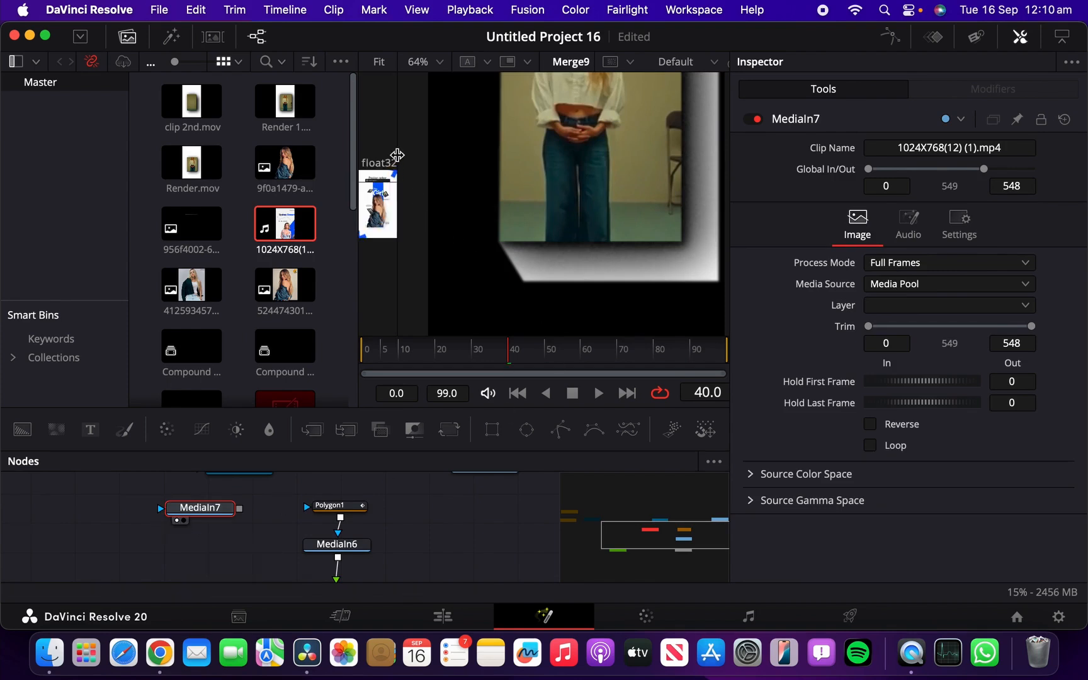
left_click_drag(390, 157, 506, 160)
scroll(249, 554, "down", 3)
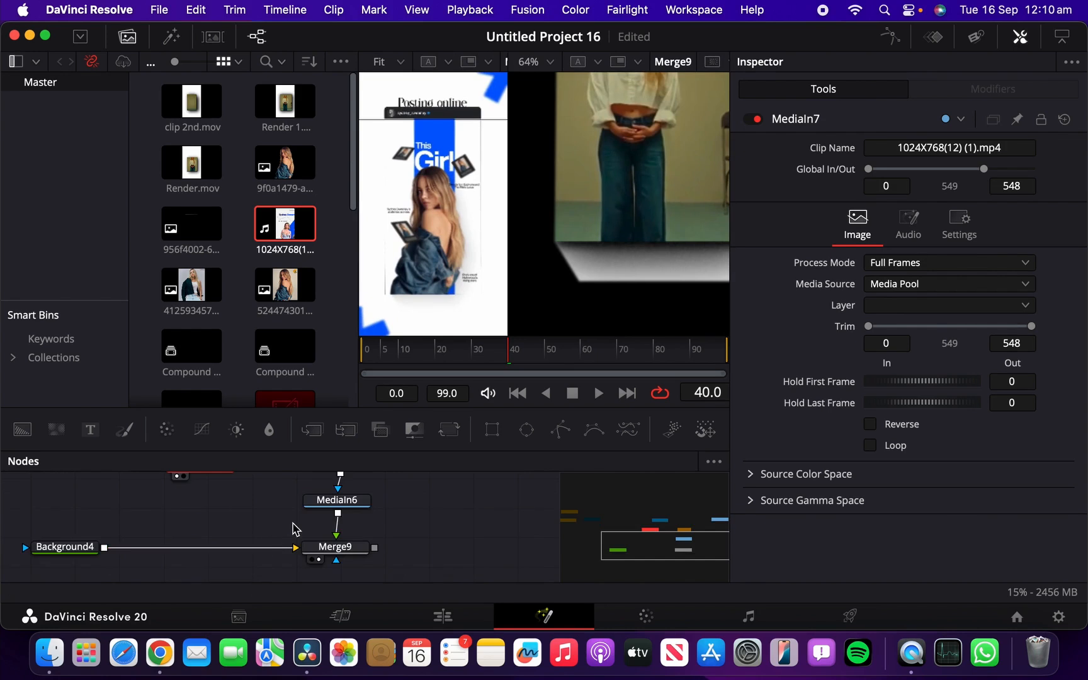
Step: Add a Text node merged directly over the Background node and set its text to "Fighting"
left_click_drag(90, 430, 104, 560)
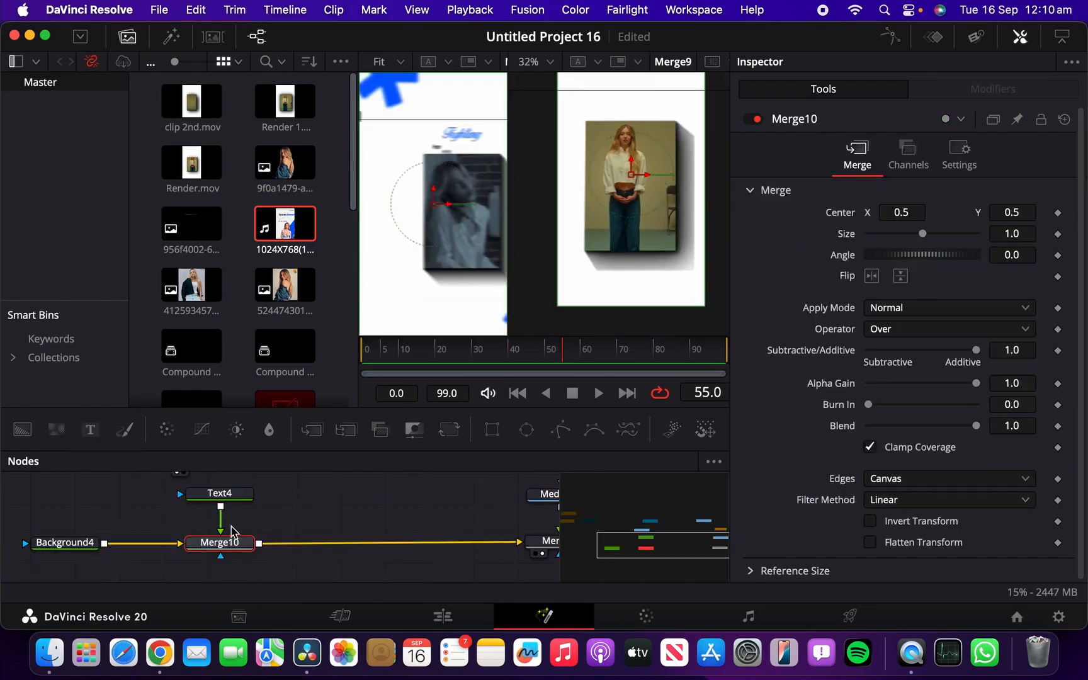
scroll(233, 532, "up", 2)
left_click(233, 526)
left_click(838, 272)
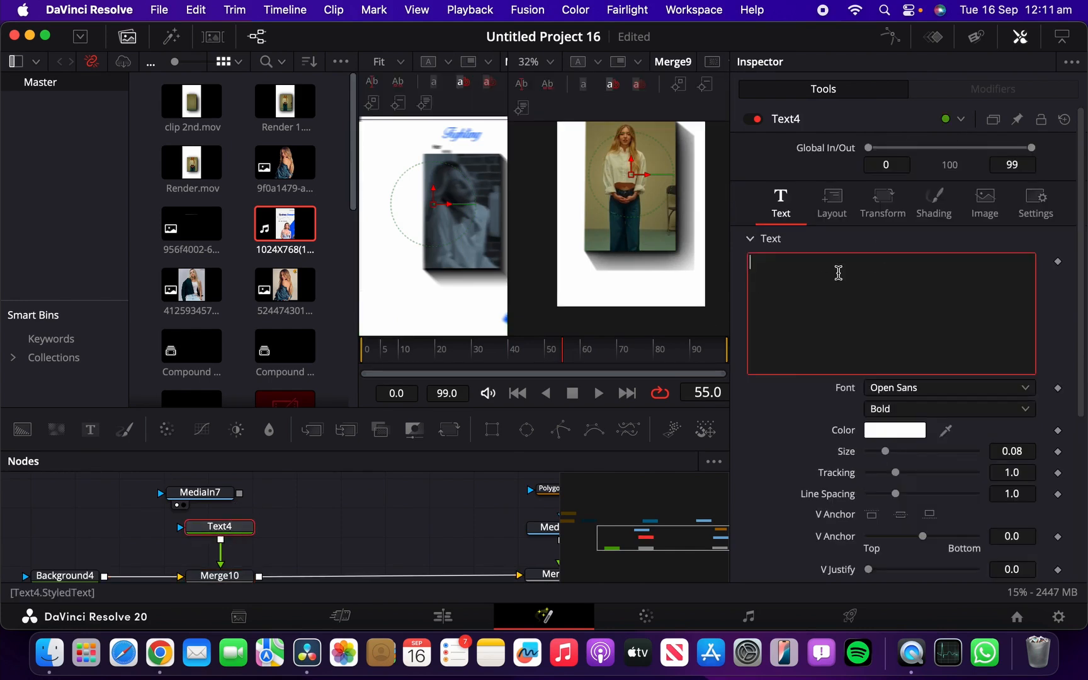
type("Fighting")
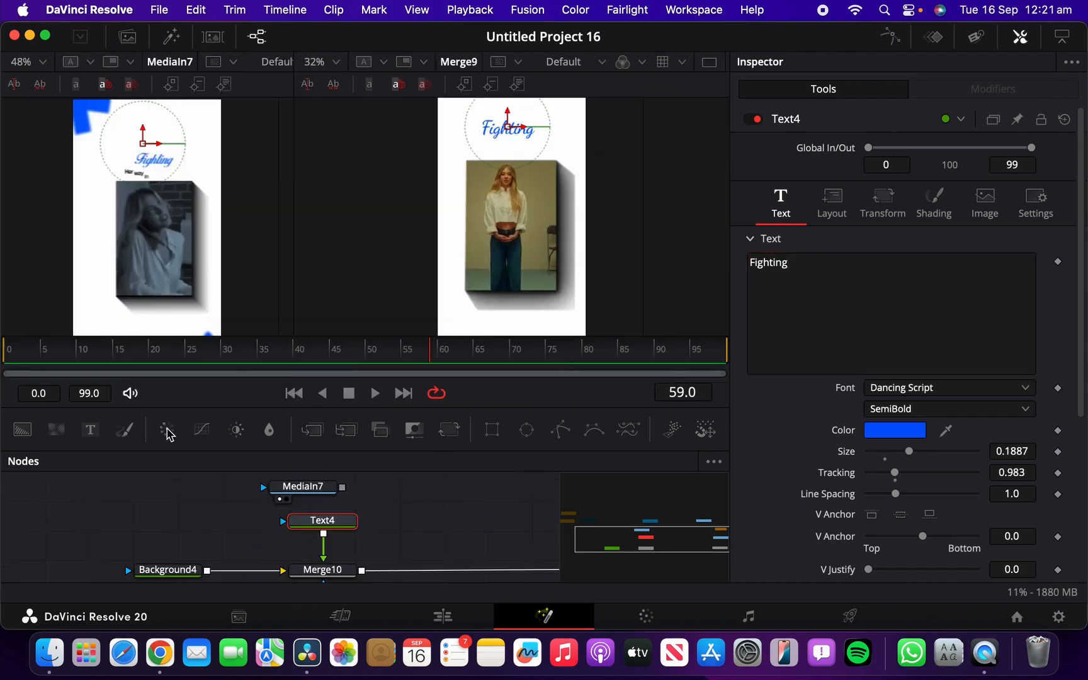
Step: Add a second Text node merged after the "Fighting" text and move the playhead to frame 70 to read the reference caption
left_click_drag(90, 430, 361, 541)
scroll(446, 545, "up", 2)
left_click(414, 515)
left_click(773, 280)
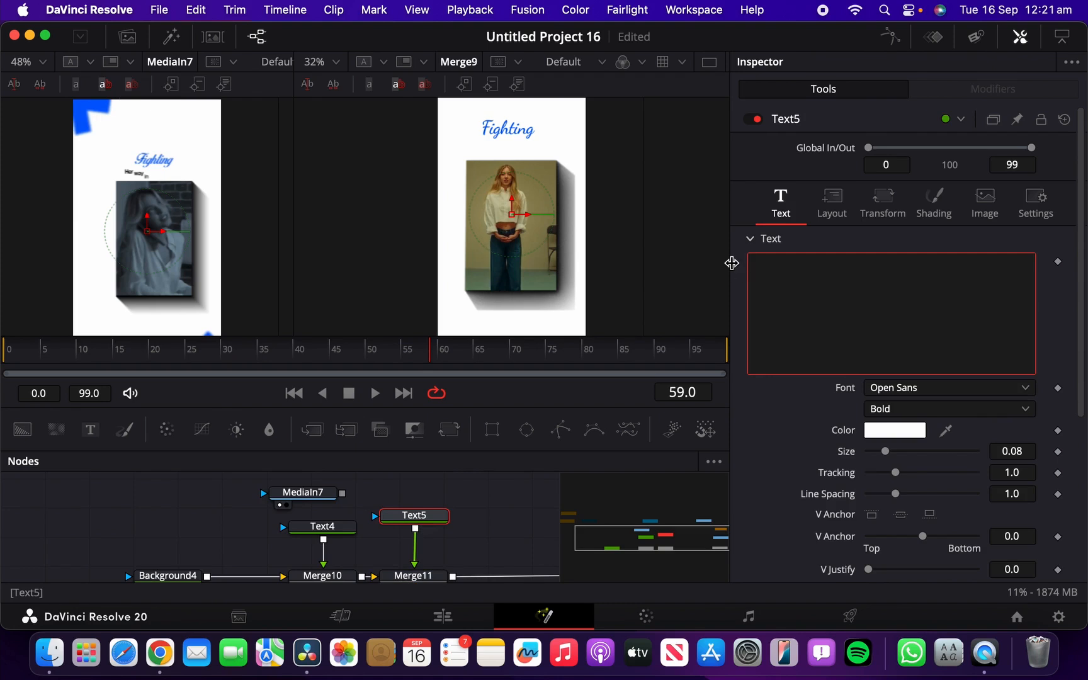
left_click_drag(430, 354, 515, 363)
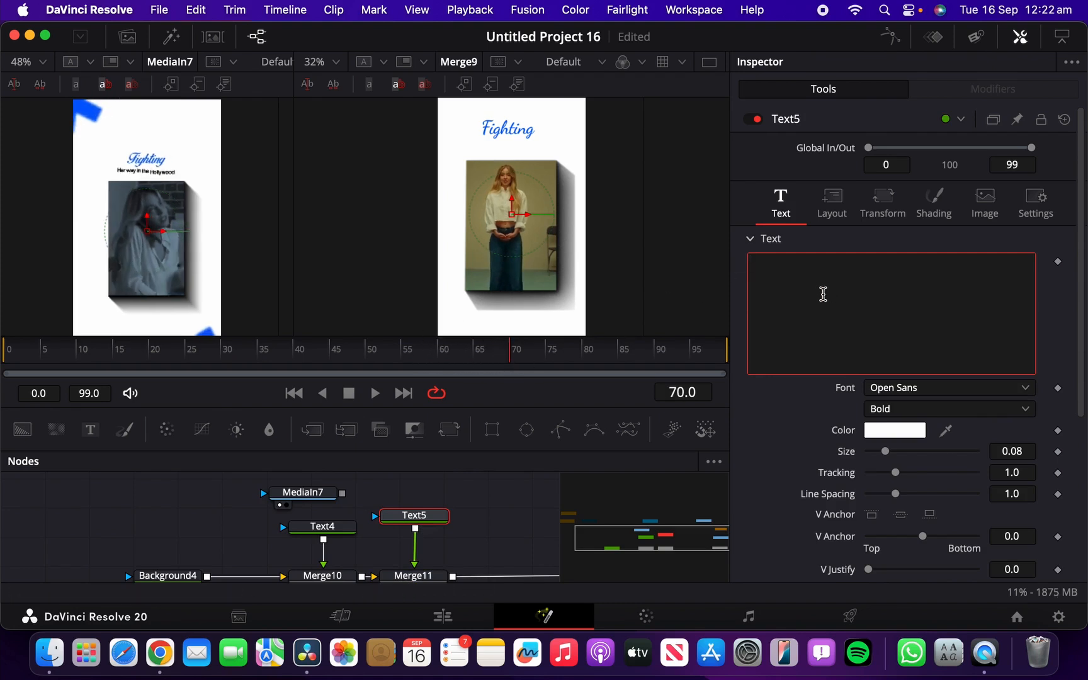
Step: Enter "Her way in the Hollywood" as the second Text node's text
type("er")
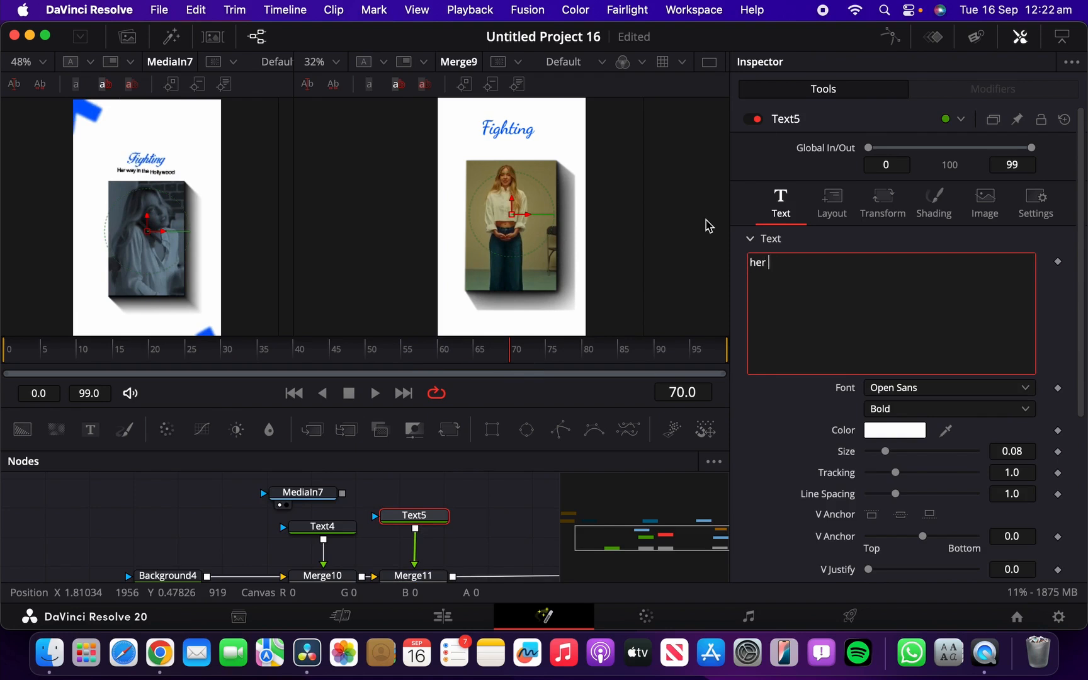
key("BackSpace")
key("BackSpace")
key("BackSpace")
type("eer ")
type(" way")
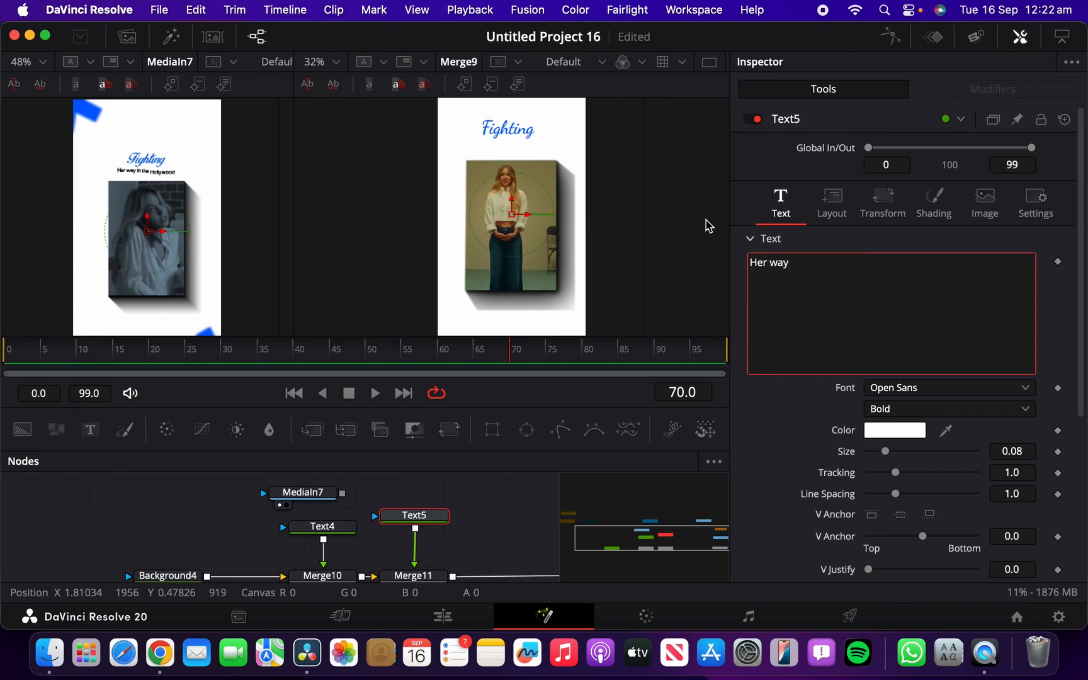
type(" in the H")
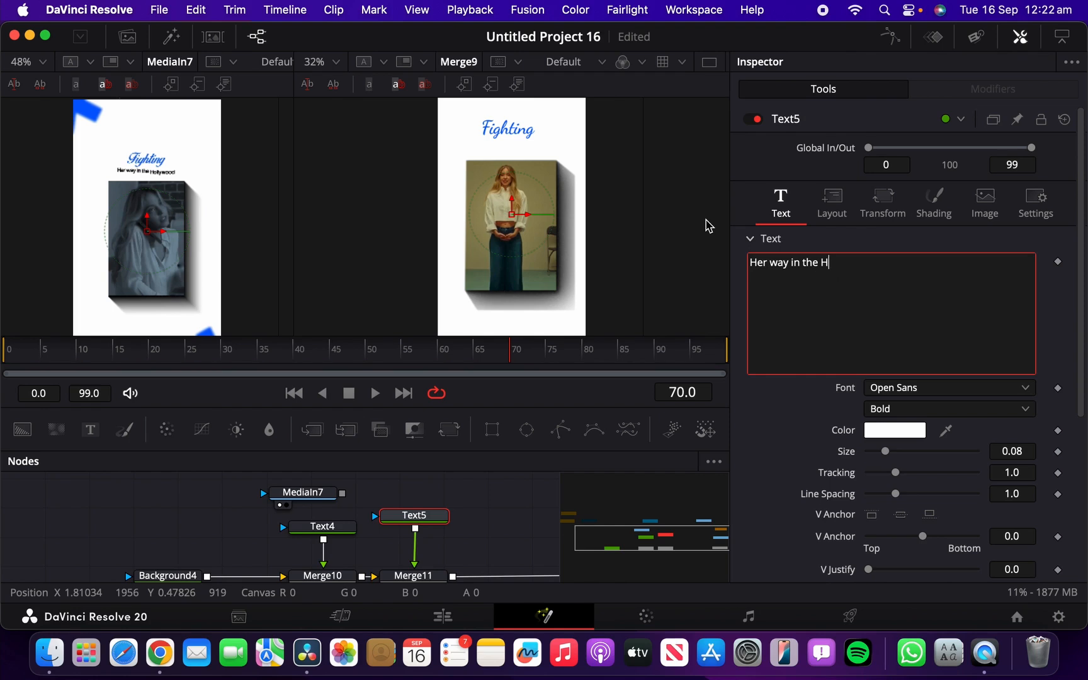
type("ollywood")
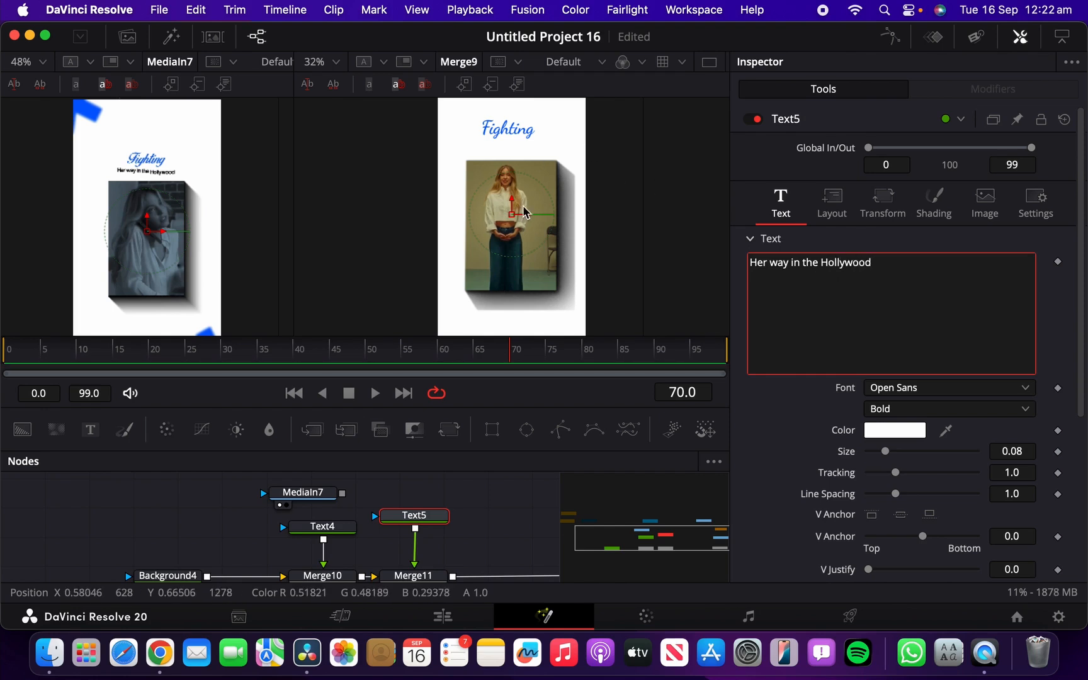
Step: Move the "Her way in the Hollywood" line up to just above the photo and make its colour near-black
left_click_drag(511, 208, 512, 145)
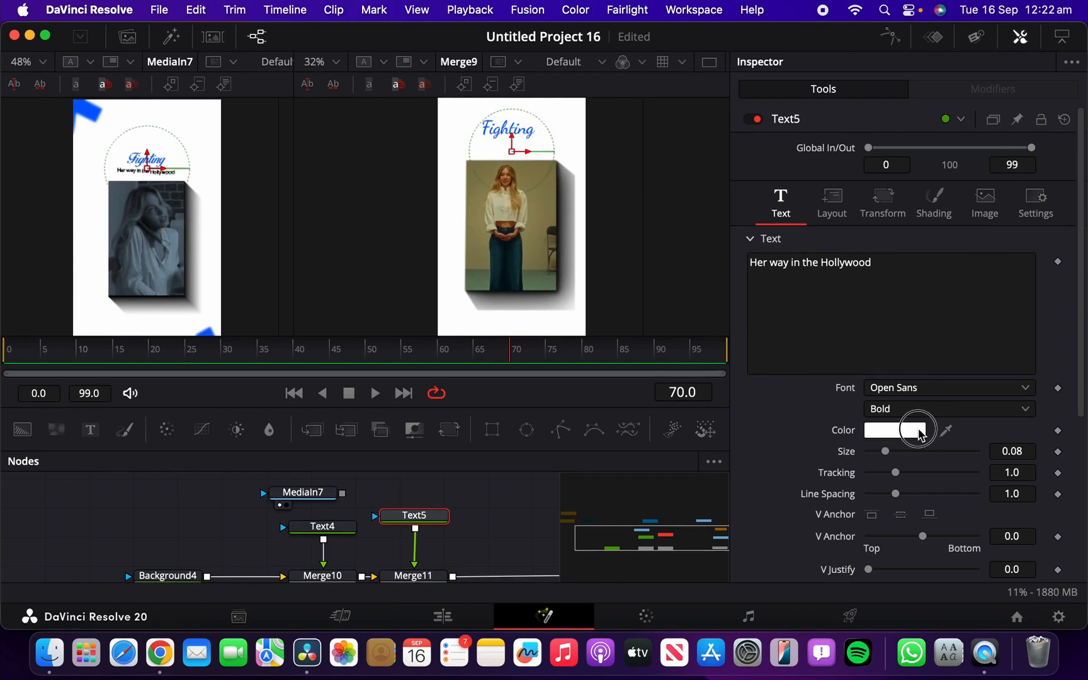
left_click(918, 432)
left_click_drag(697, 501, 767, 504)
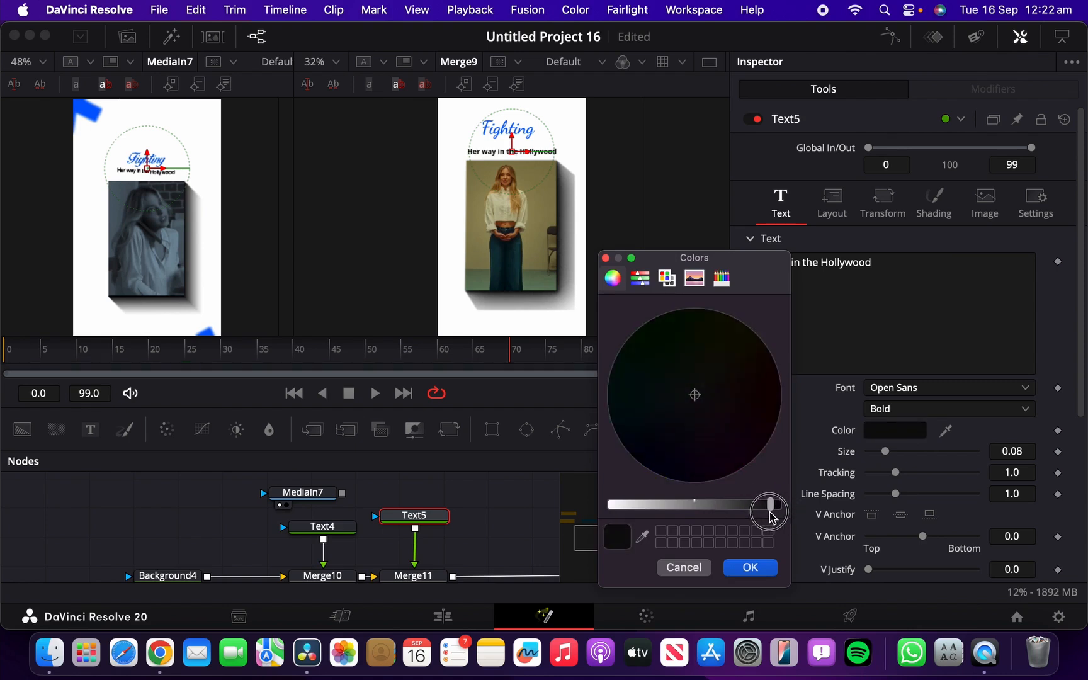
left_click(751, 567)
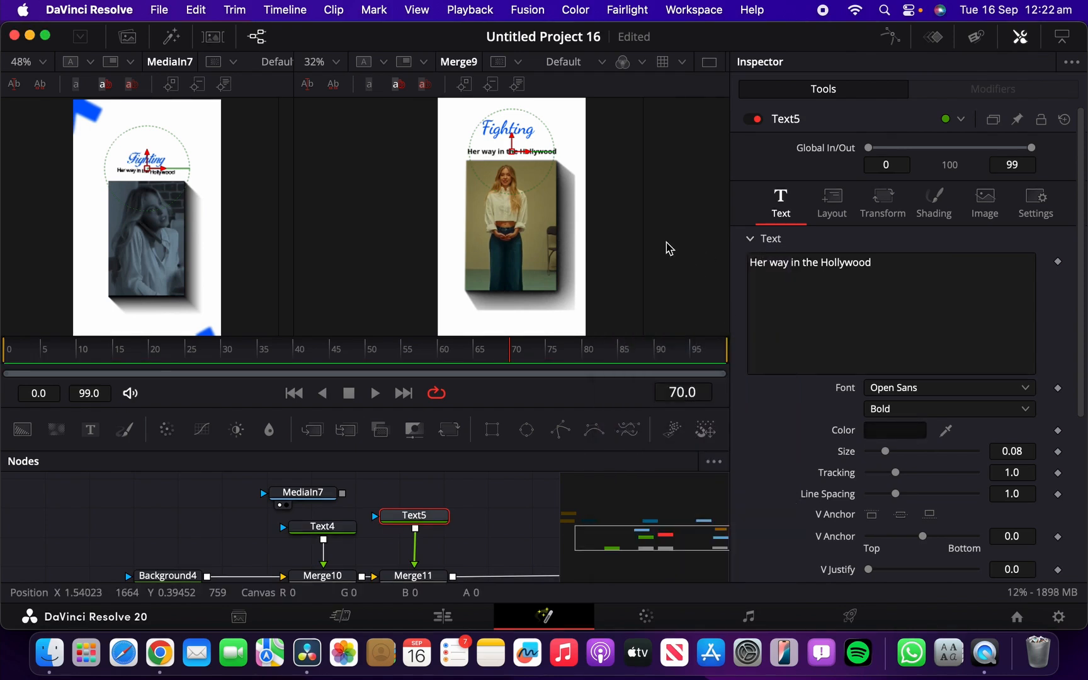
Step: Set the font of the "Her way in the Hollywood" line to Coolvetica
left_click(975, 394)
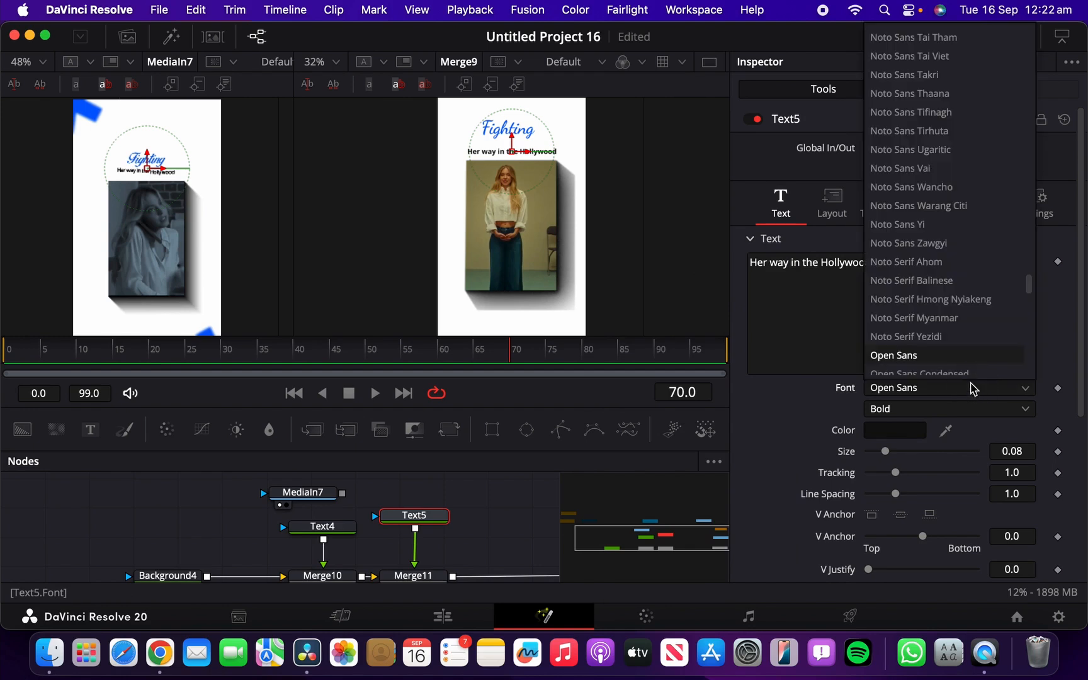
scroll(973, 378, "up", 20)
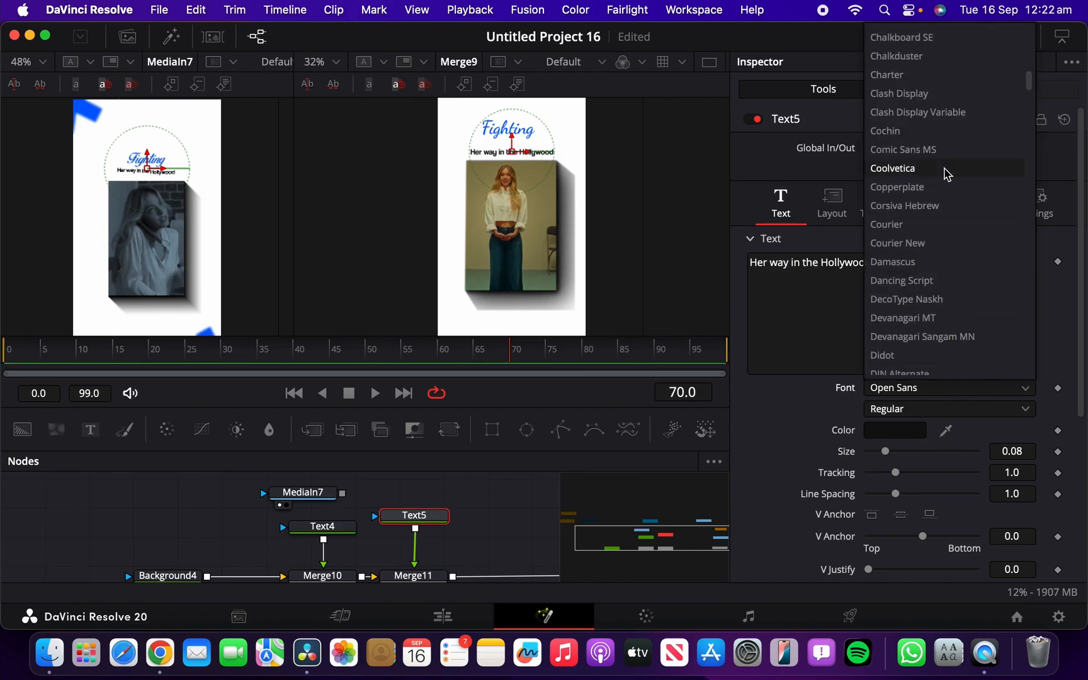
left_click(946, 168)
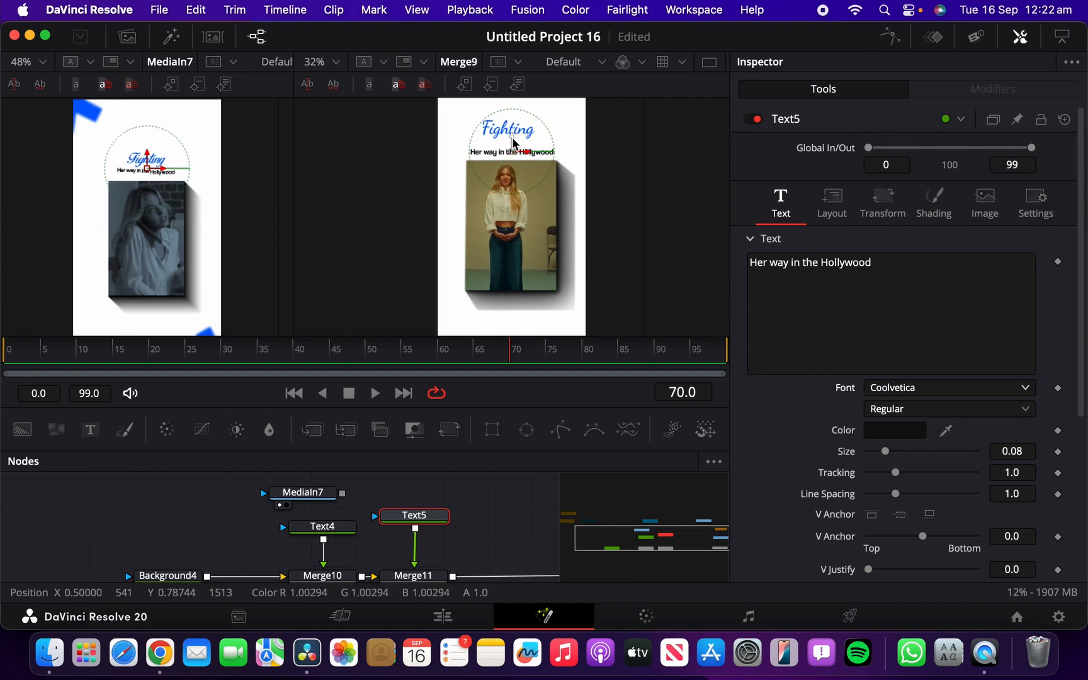
Step: Nudge the "Her way in the Hollywood" line slightly up and lower the "Fighting" title closer to it
left_click_drag(513, 144, 513, 142)
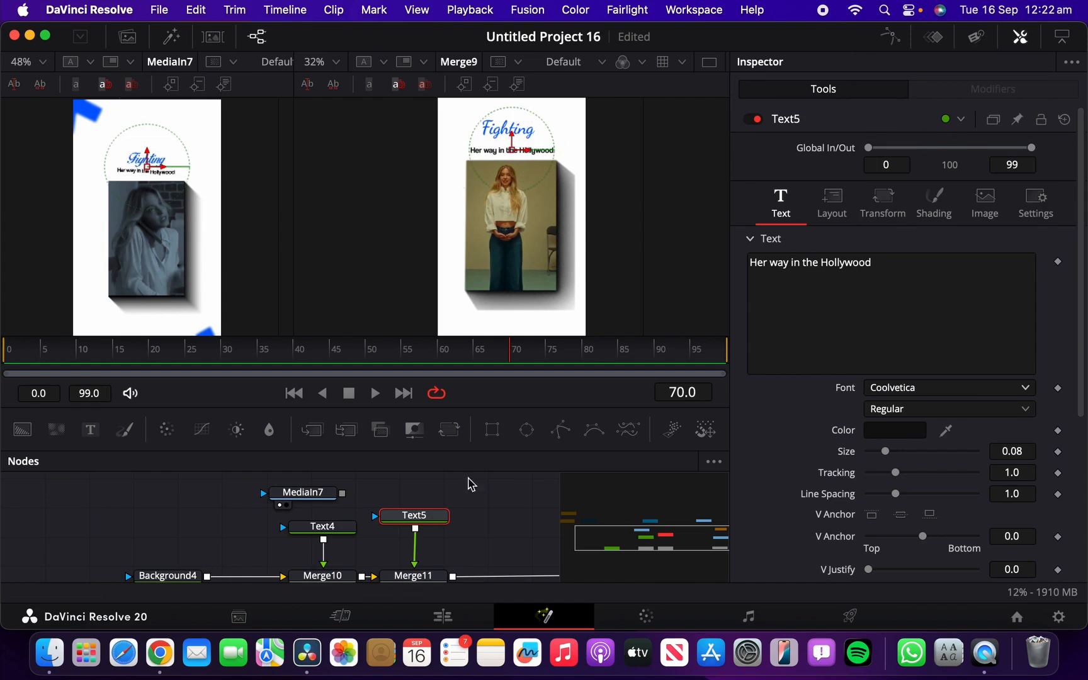
left_click_drag(338, 536, 341, 528)
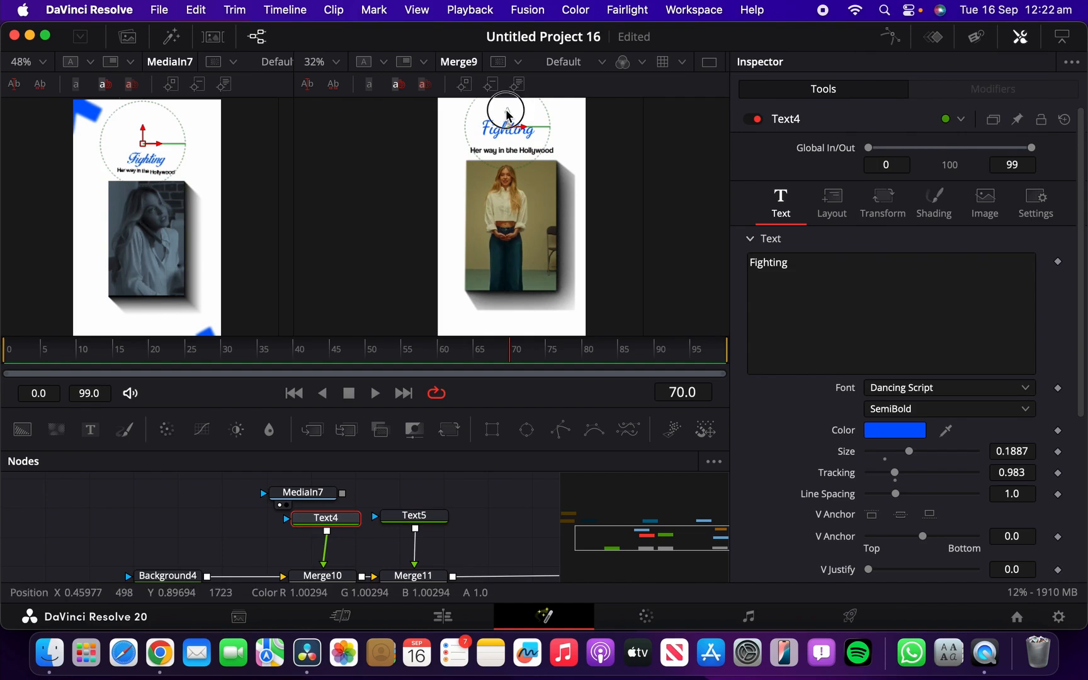
left_click(413, 516)
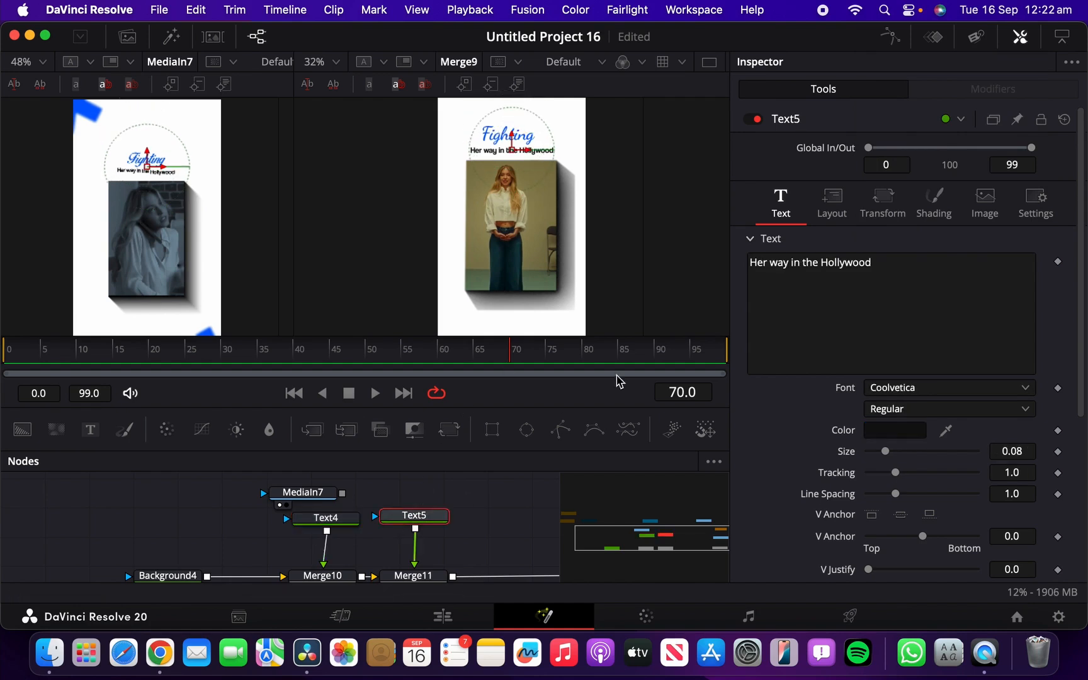
Step: Add a Follower modifier to the "Her way in the Hollywood" text and open its transform settings
left_click_drag(99, 367, 391, 357)
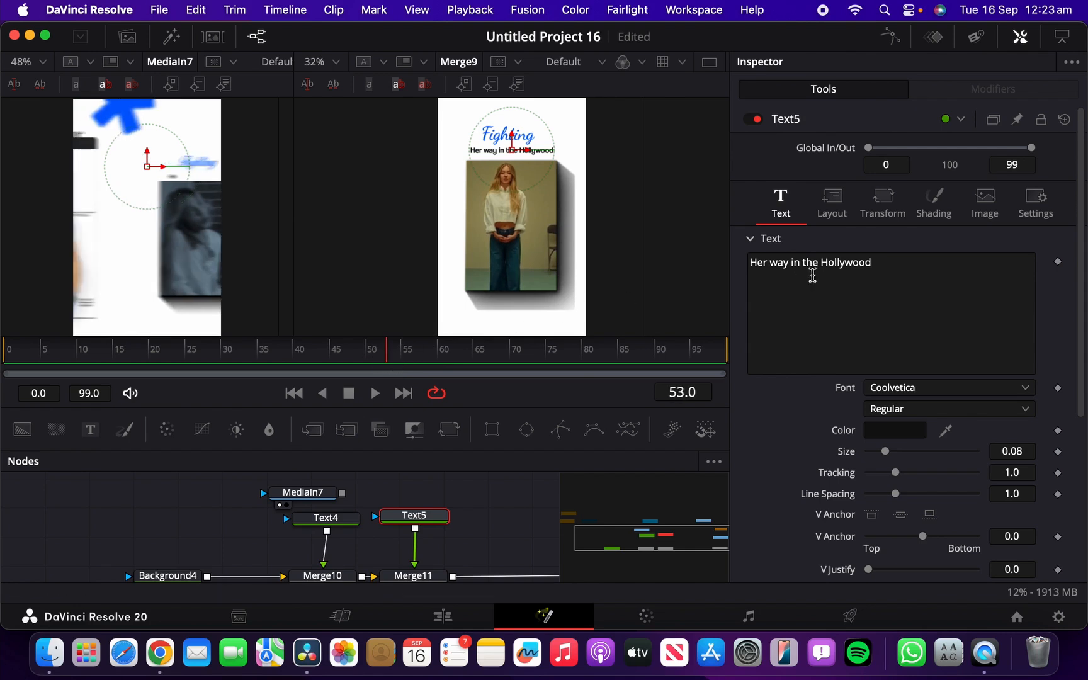
right_click(818, 307)
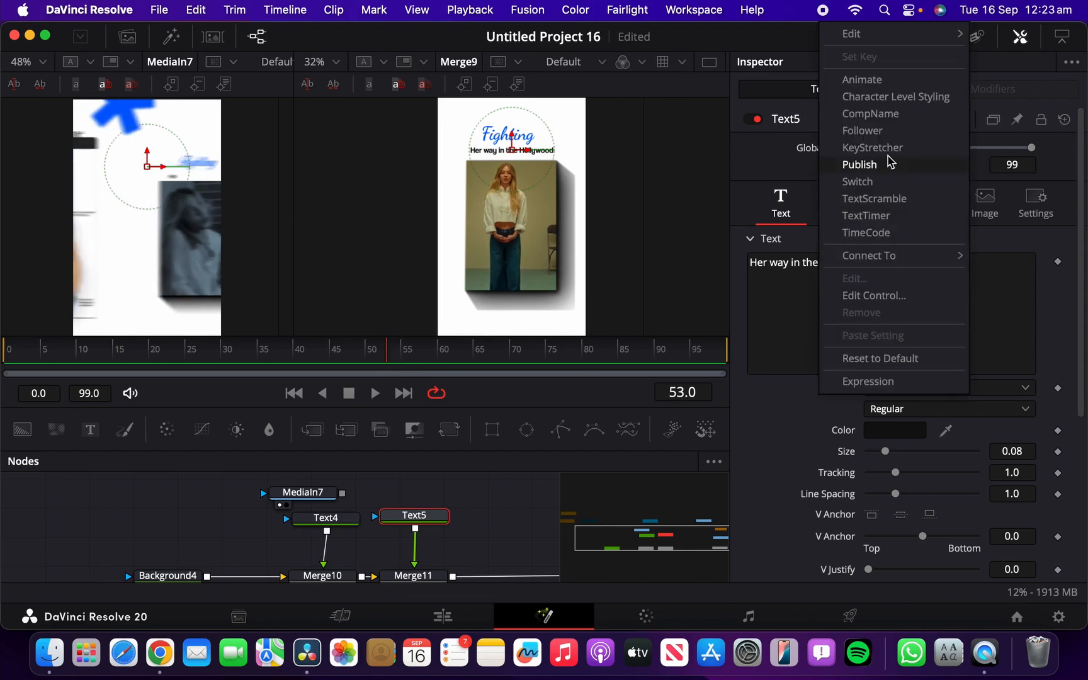
left_click(881, 132)
left_click(1004, 92)
left_click(857, 155)
left_click(914, 160)
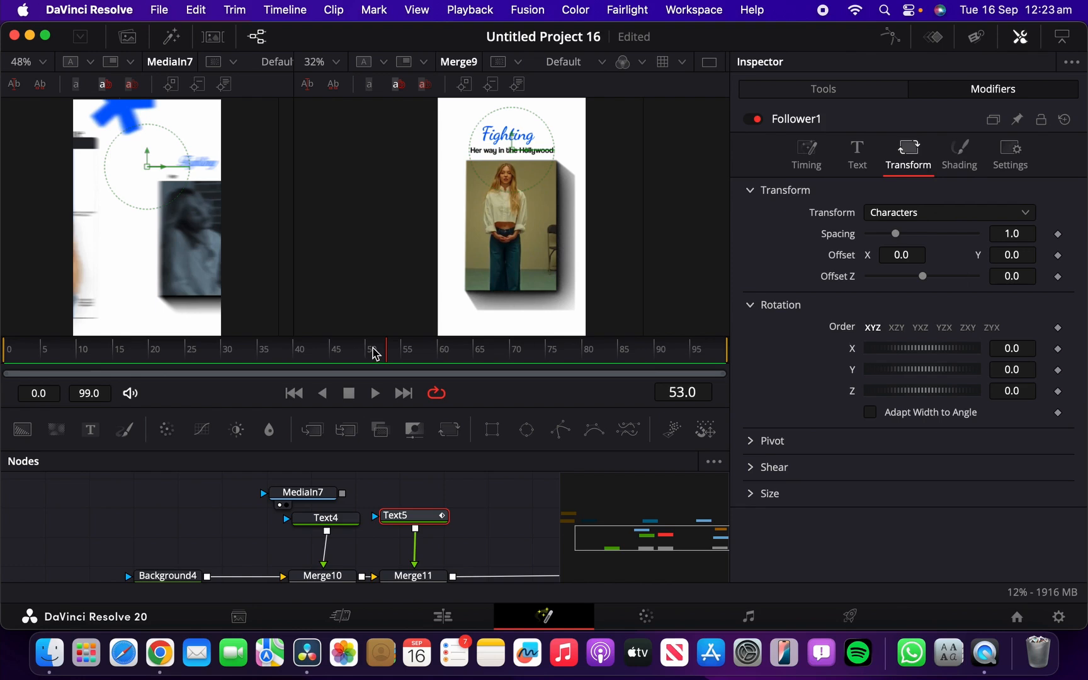
Step: Keyframe the Follower's character offset with Y at -0.096 on frame 52 and 0.0 on frame 65
left_click(381, 350)
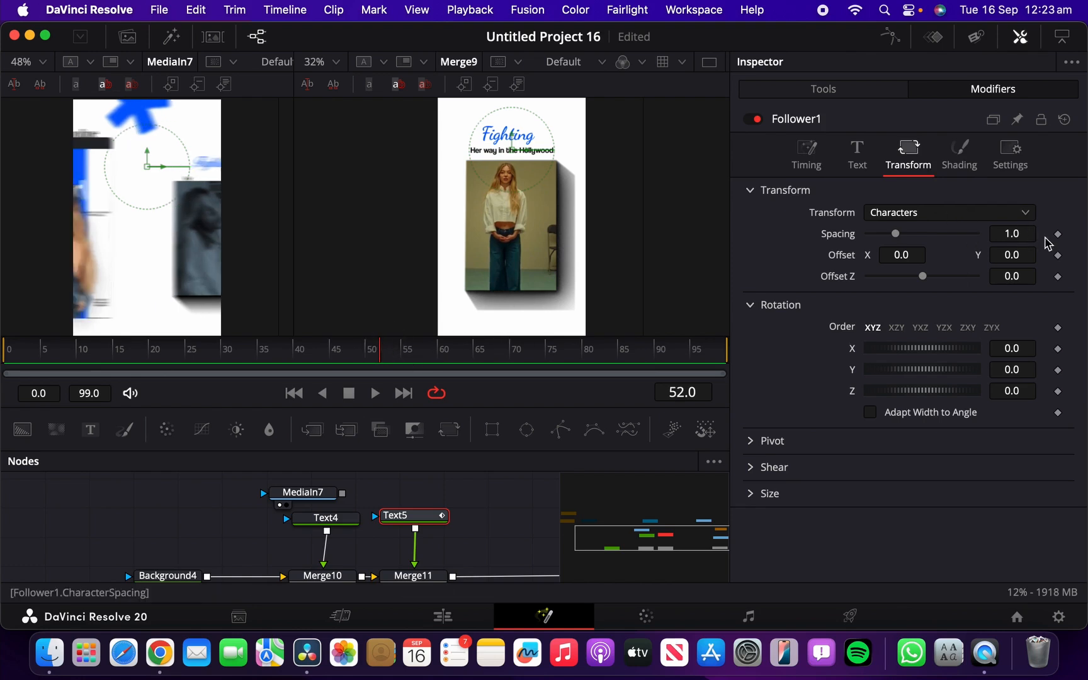
left_click(1058, 255)
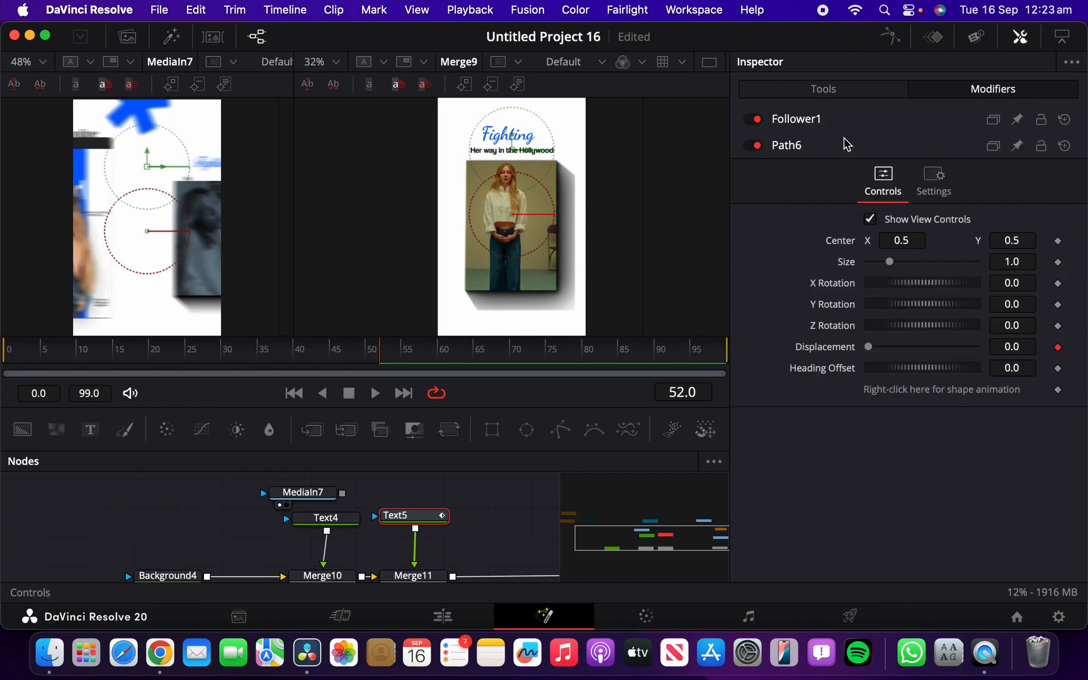
left_click(843, 120)
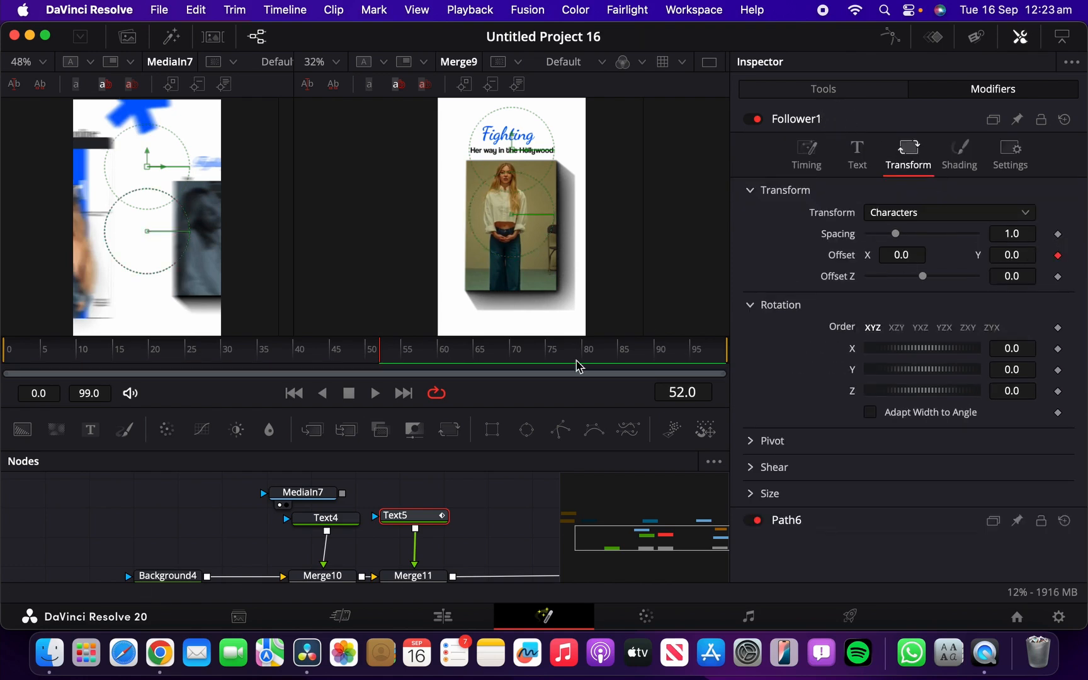
left_click_drag(408, 353, 481, 363)
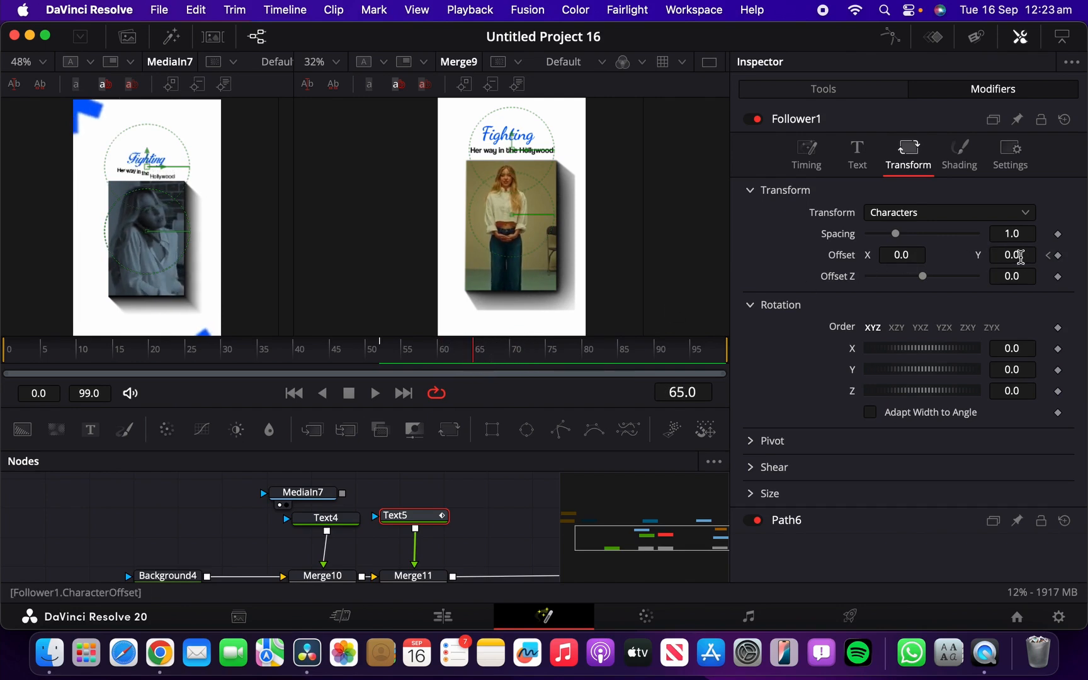
left_click(1057, 256)
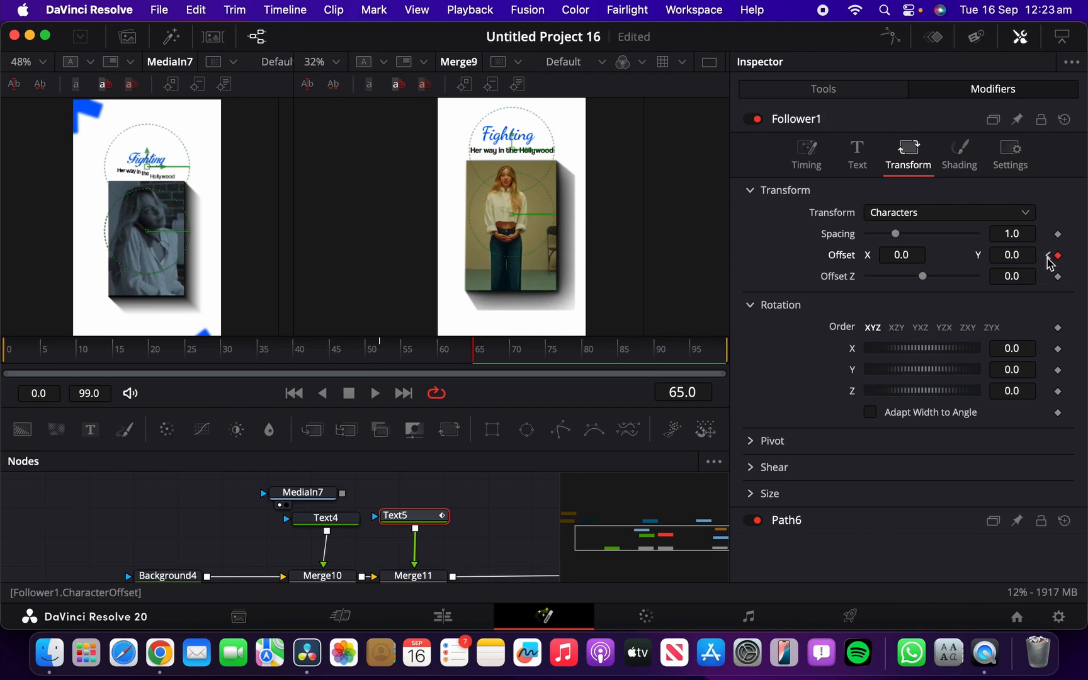
left_click(1047, 256)
left_click_drag(958, 287, 934, 310)
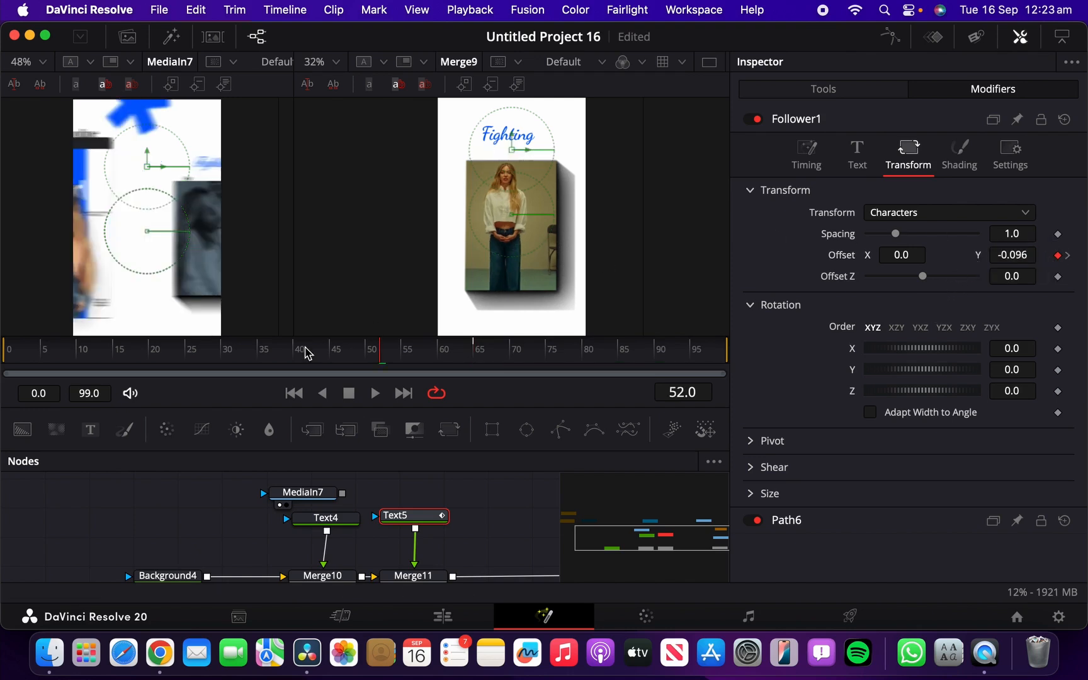
Step: Set the Follower's delay between characters to 1.34 and play back the letter animation
left_click_drag(376, 352, 422, 351)
left_click(811, 153)
left_click_drag(1004, 257, 583, 272)
left_click(376, 357)
key("space")
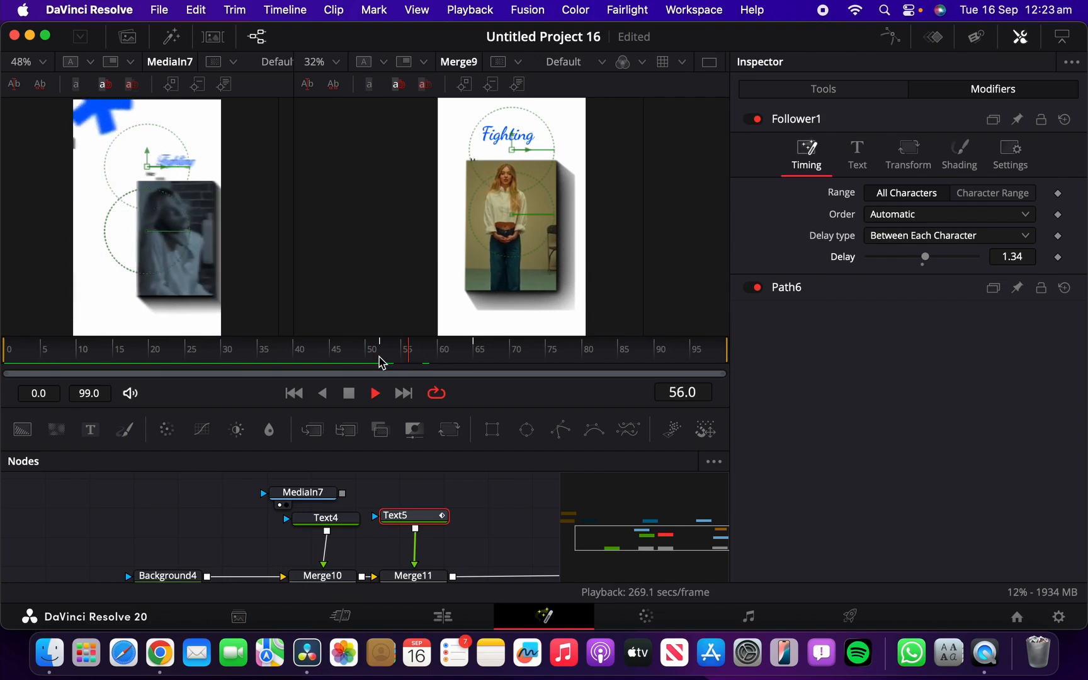
key("space")
left_click(340, 359)
key("space")
key("space")
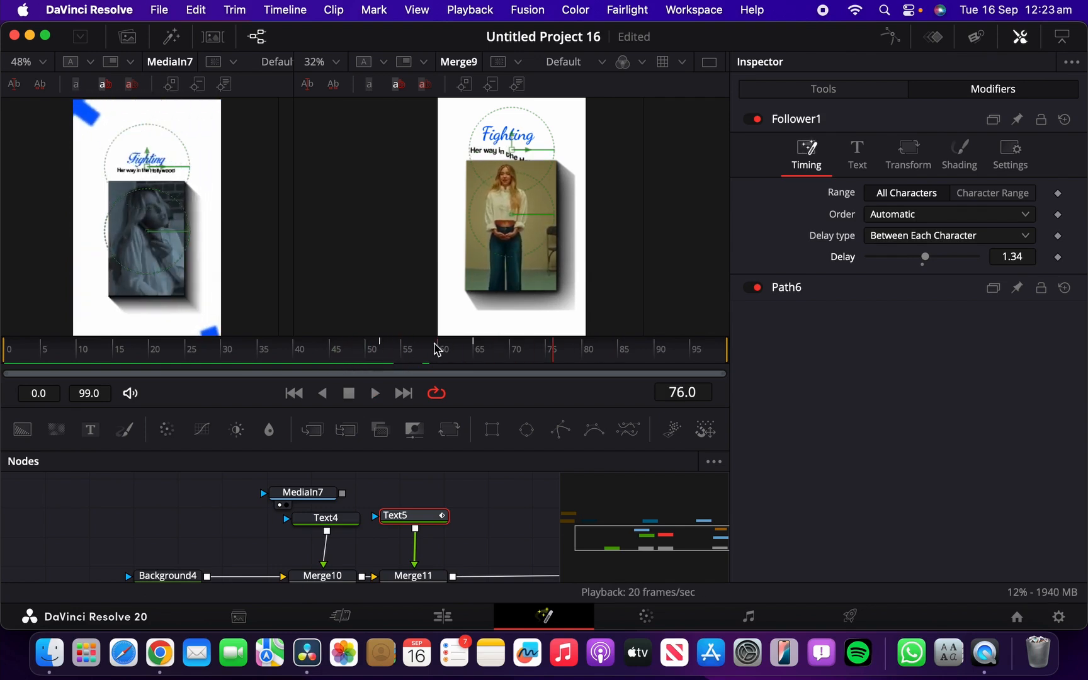
Step: Remove the Follower's offset keyframe at frame 65 and keyframe the Y offset at 0.0 on frame 60 instead
left_click(473, 348)
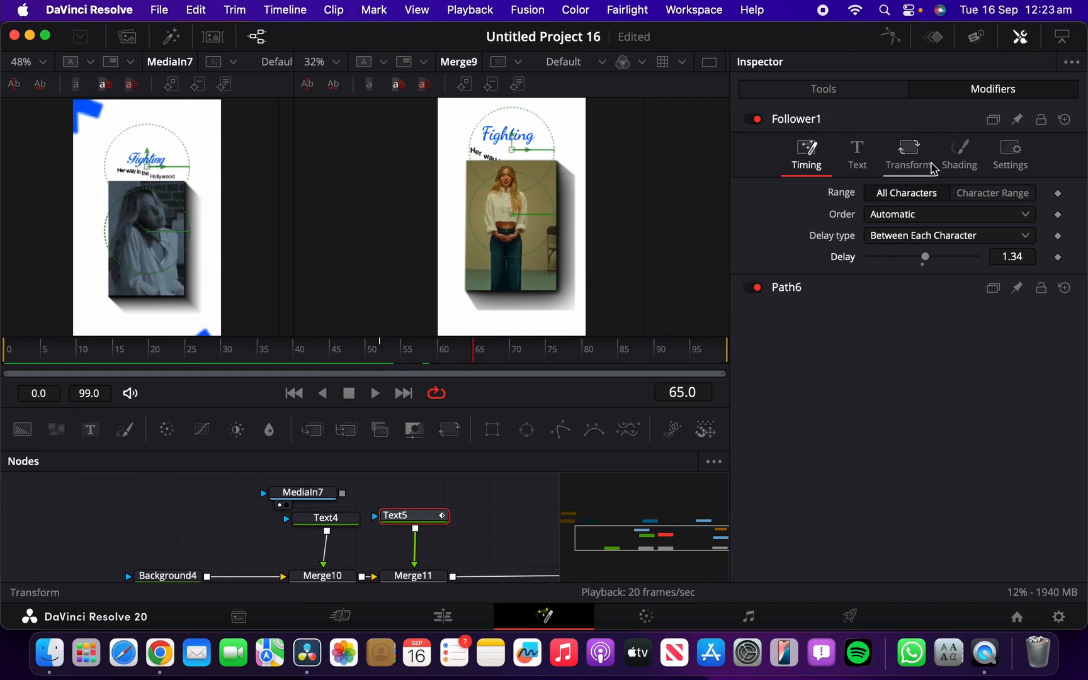
left_click(916, 162)
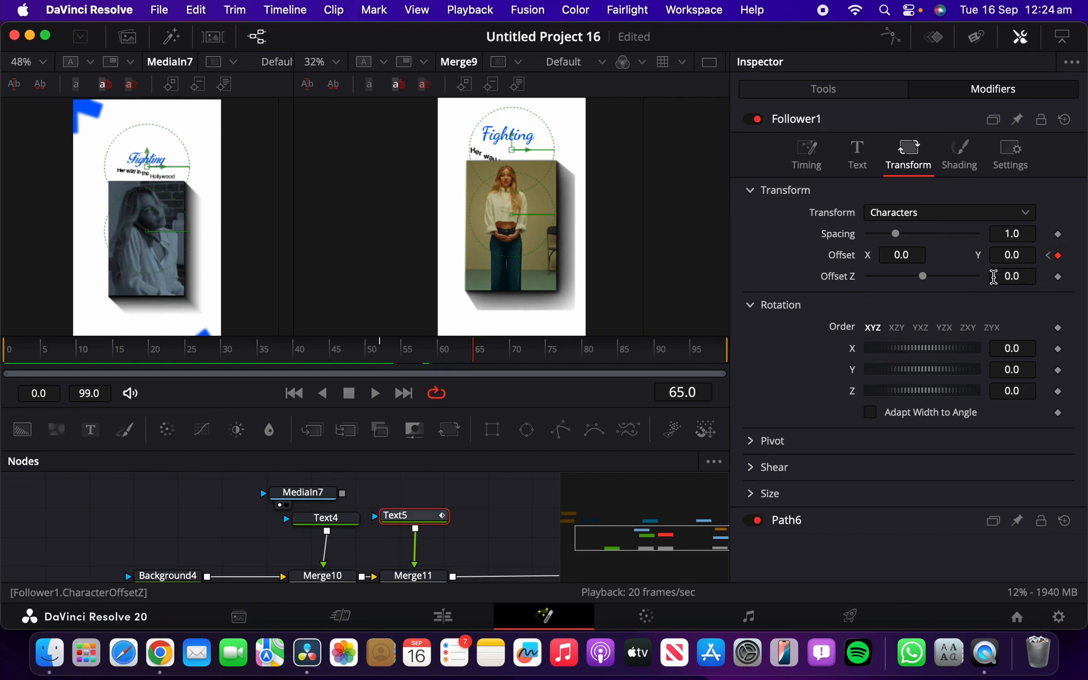
left_click(1059, 256)
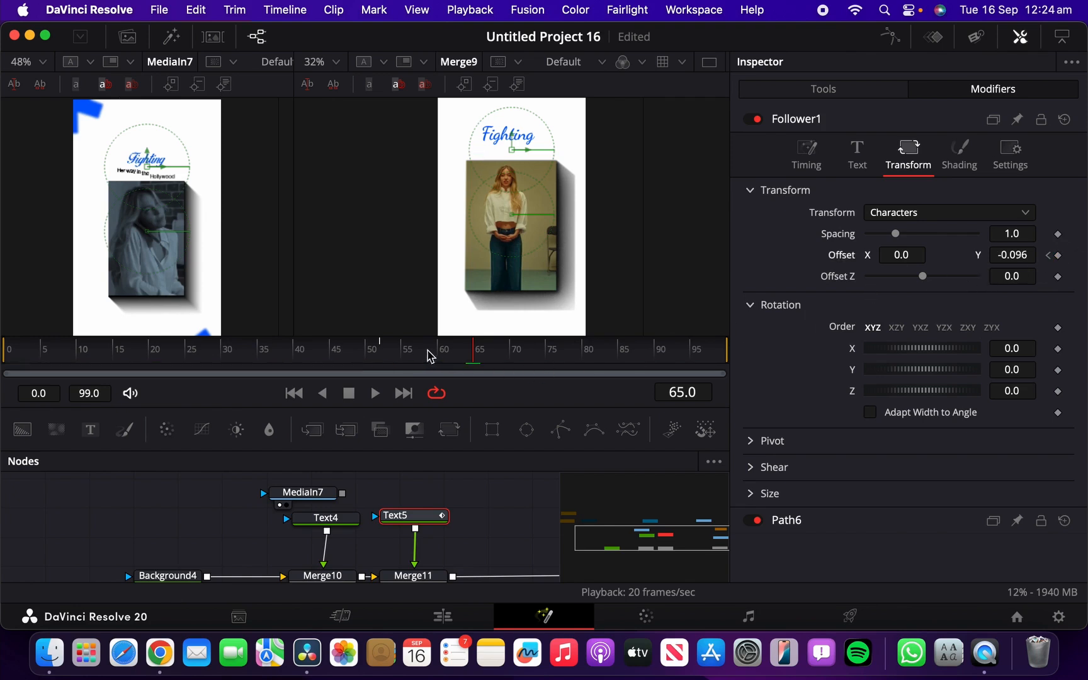
left_click(440, 349)
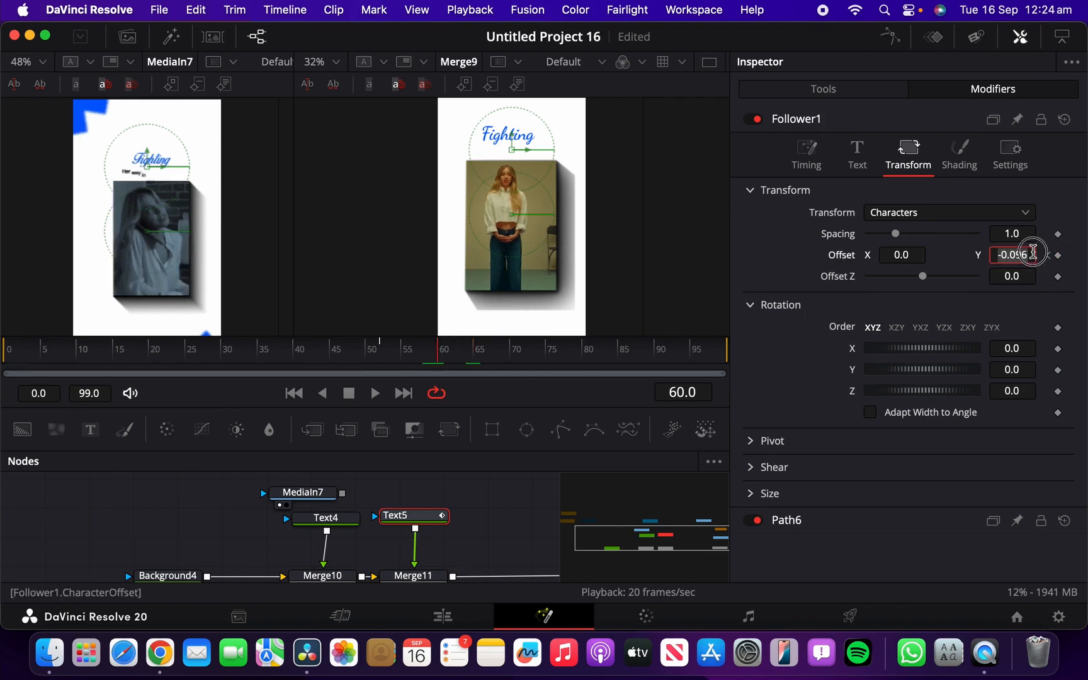
key("Tab")
Step: Play back the subtitle's reveal from around frame 52 to check its speed against the reference
left_click_drag(448, 352, 365, 350)
left_click(374, 393)
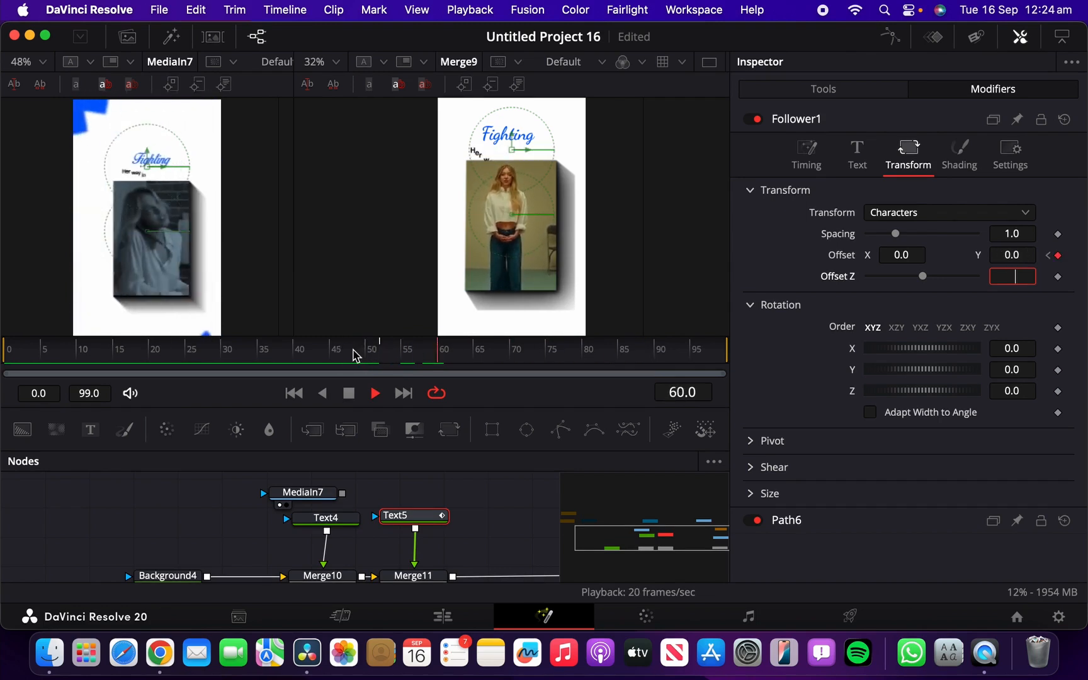
left_click(378, 353)
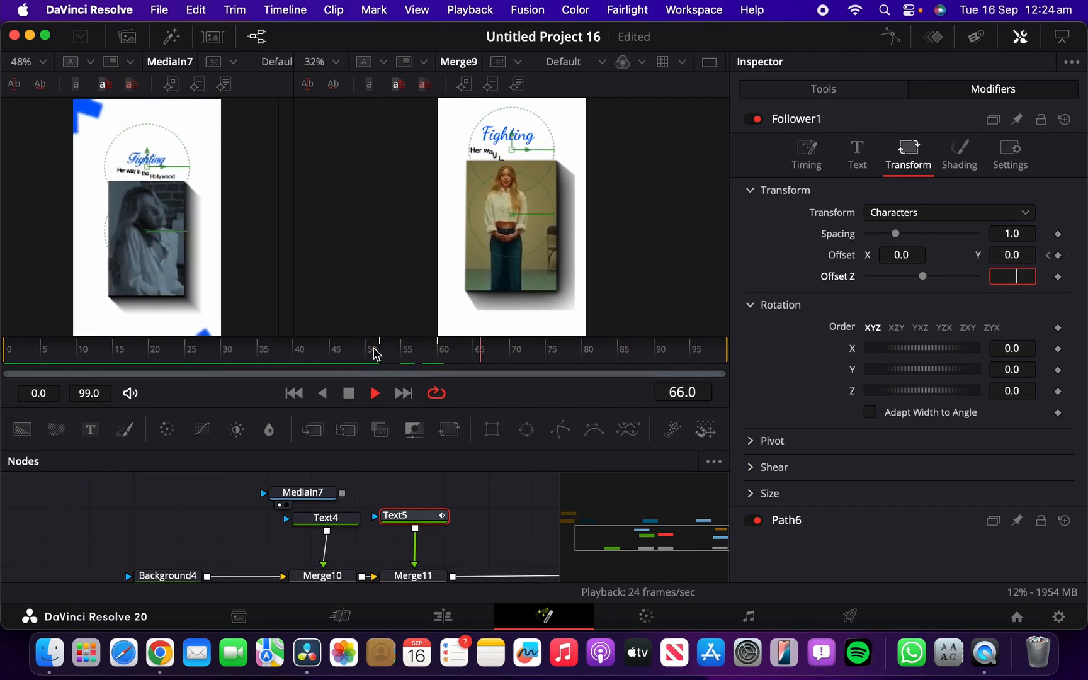
left_click(377, 353)
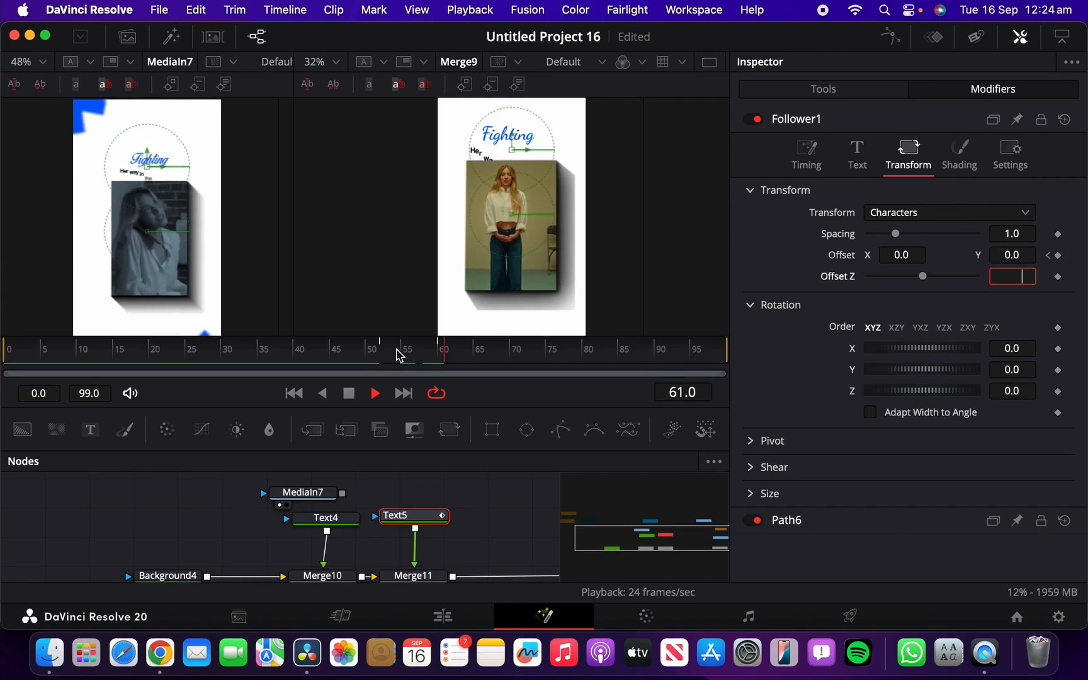
left_click(348, 393)
left_click(381, 354)
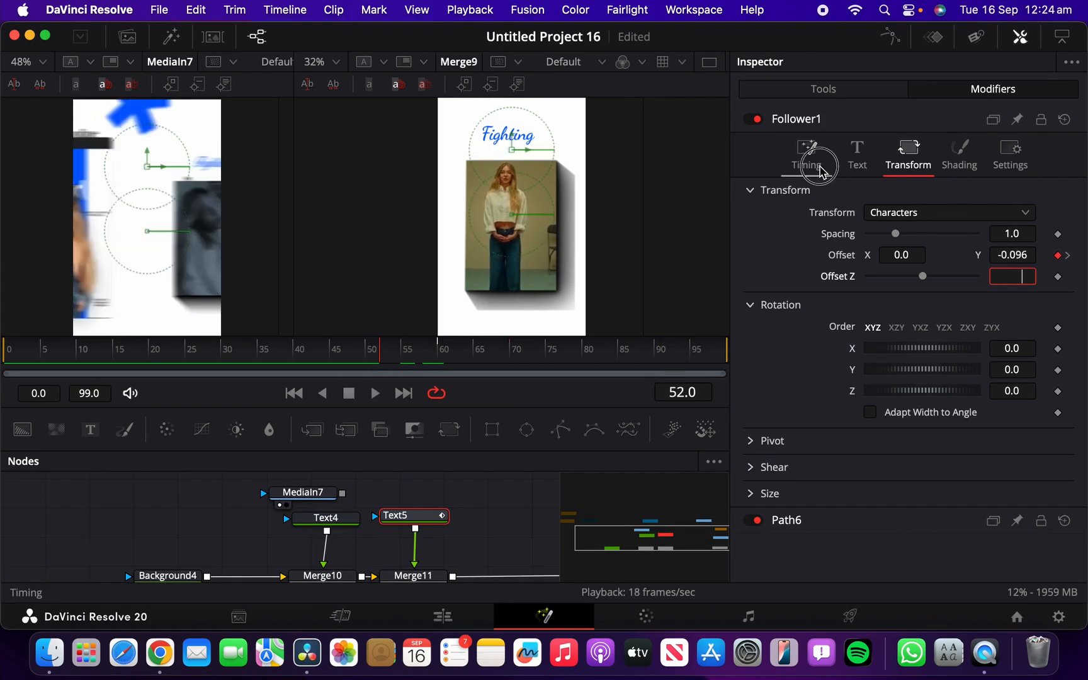
Step: Set the Follower's order to Left to Right and its delay between characters to 0.39
left_click(820, 169)
left_click_drag(376, 348, 423, 350)
left_click(936, 221)
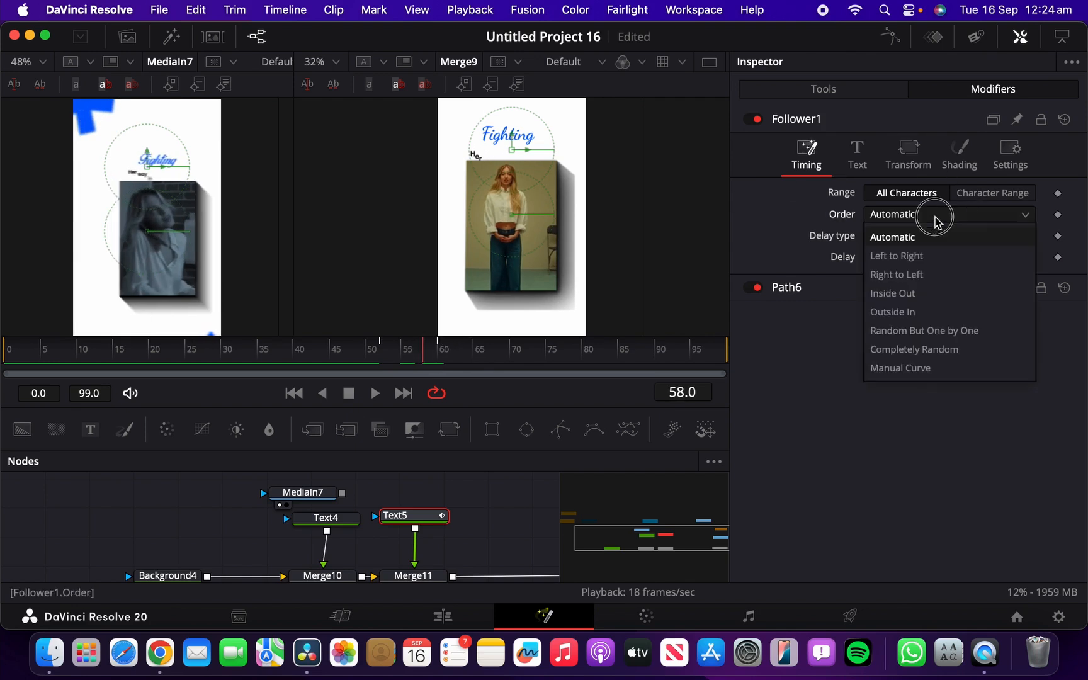
left_click(913, 254)
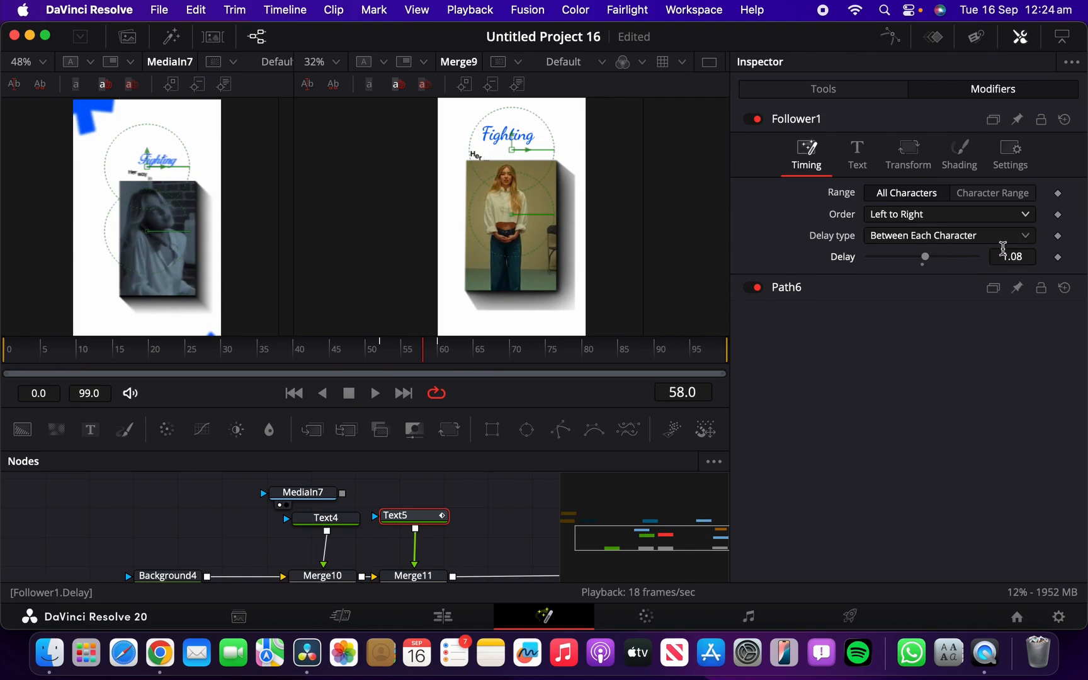
left_click_drag(502, 351, 514, 354)
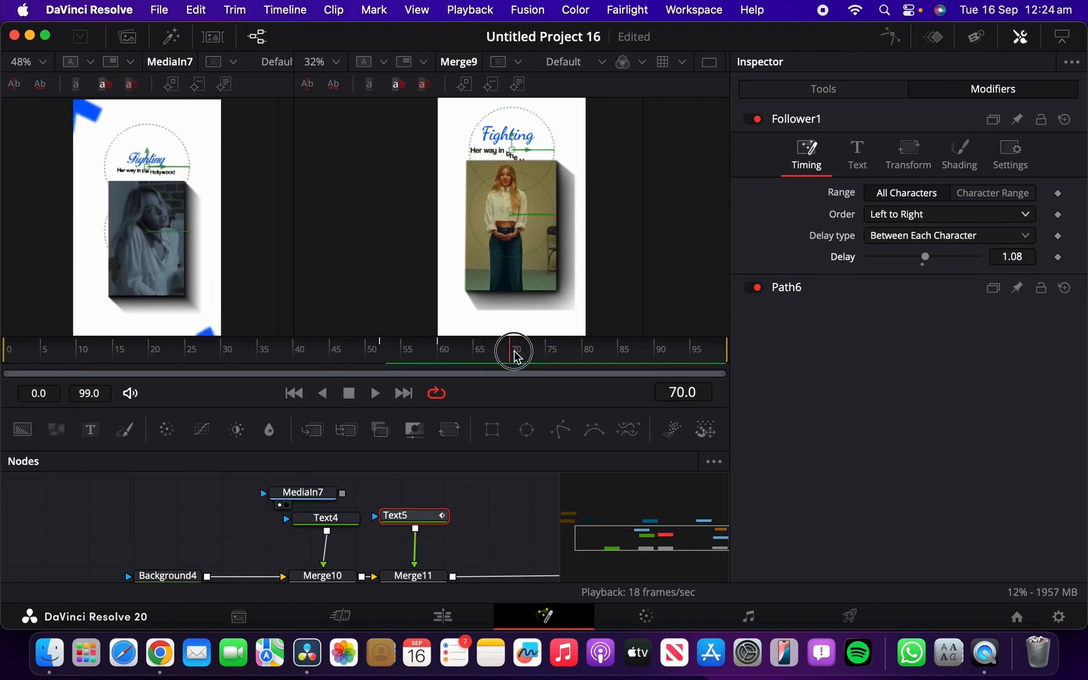
left_click_drag(1027, 259, 982, 263)
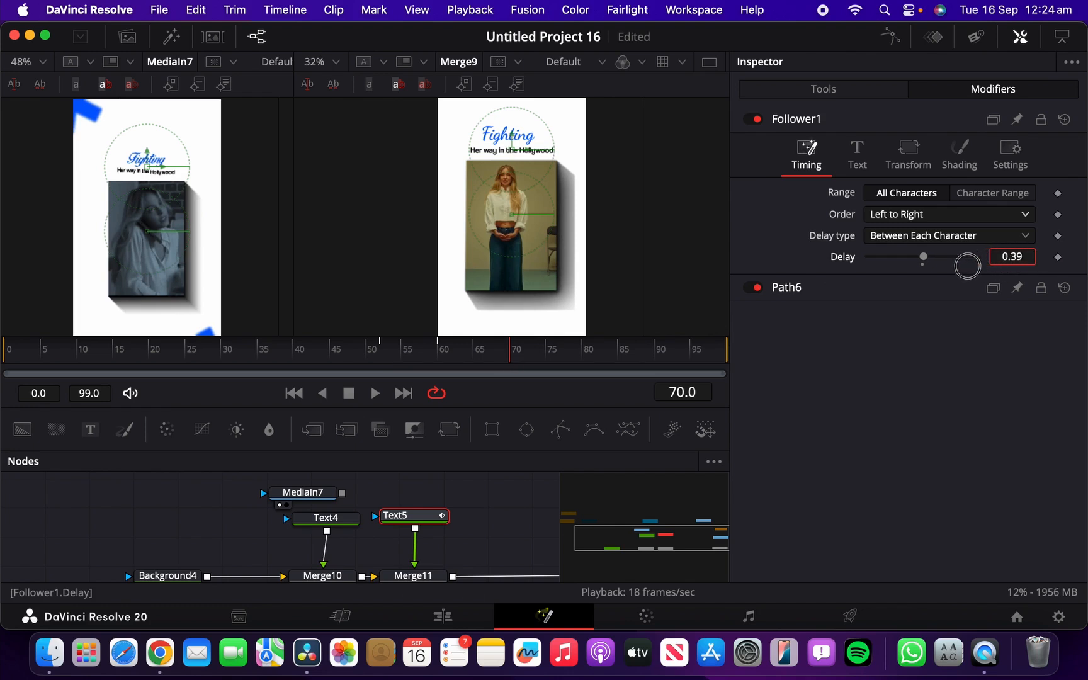
Step: Play back the subtitle's letter reveal from frame 44 and scrub through it to compare with the reference
left_click_drag(430, 347, 321, 360)
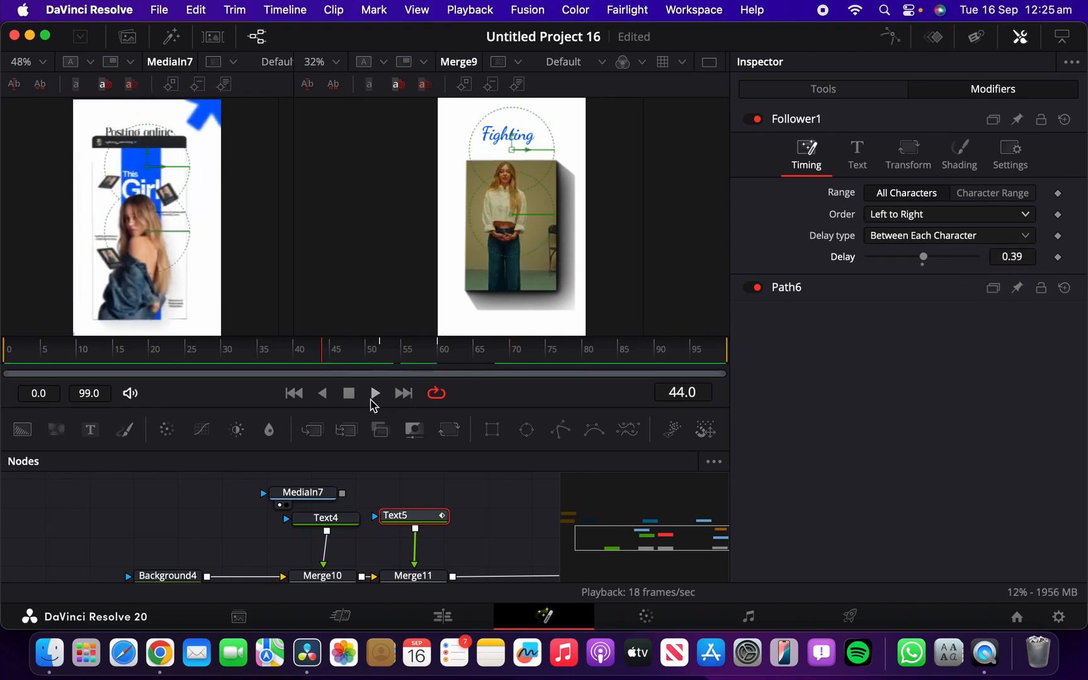
left_click(373, 395)
left_click(348, 392)
left_click(376, 393)
left_click(350, 392)
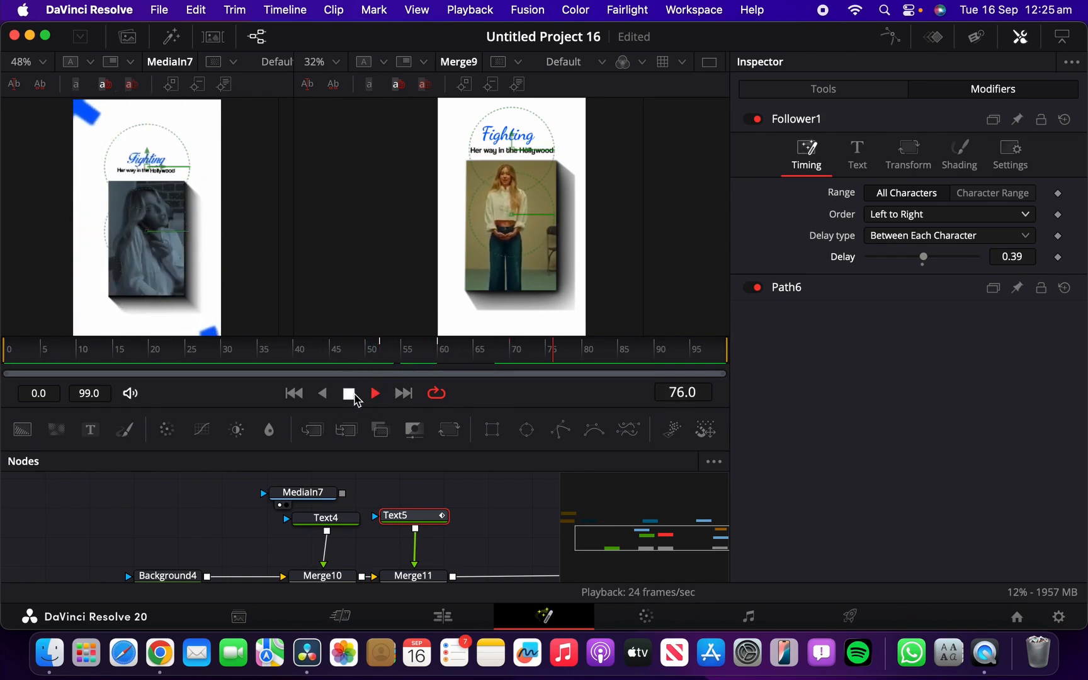
left_click_drag(459, 359, 574, 374)
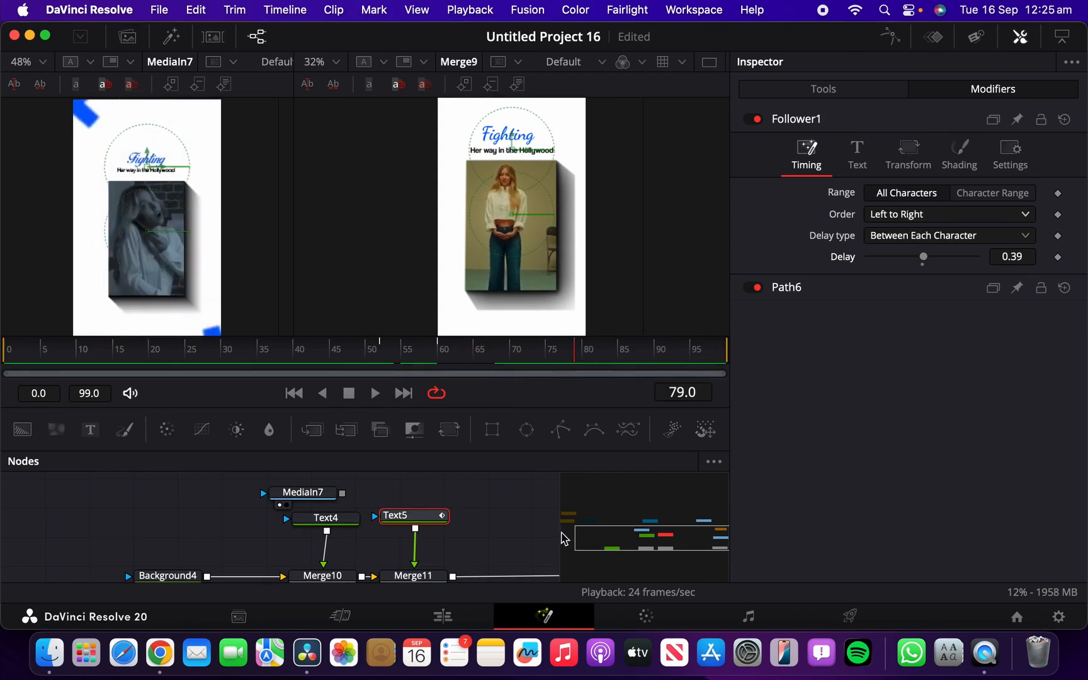
Step: Enlarge the node graph, then connect an ImagePlane3D node after Merge9 and a Merge3D node after that
left_click_drag(718, 535, 652, 549)
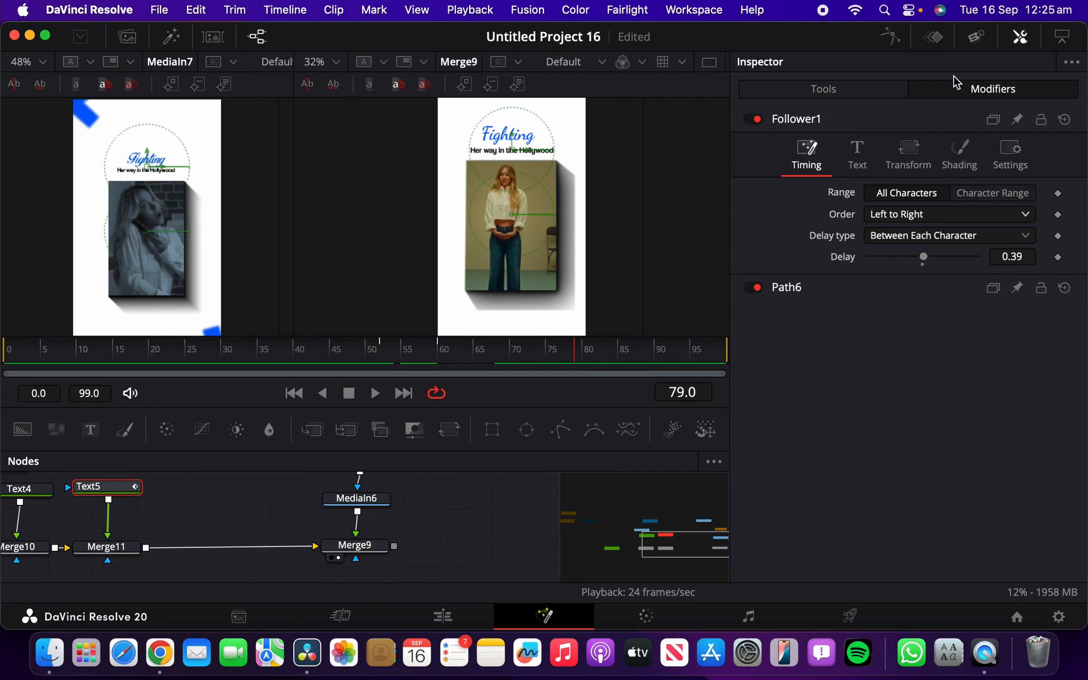
left_click(1021, 38)
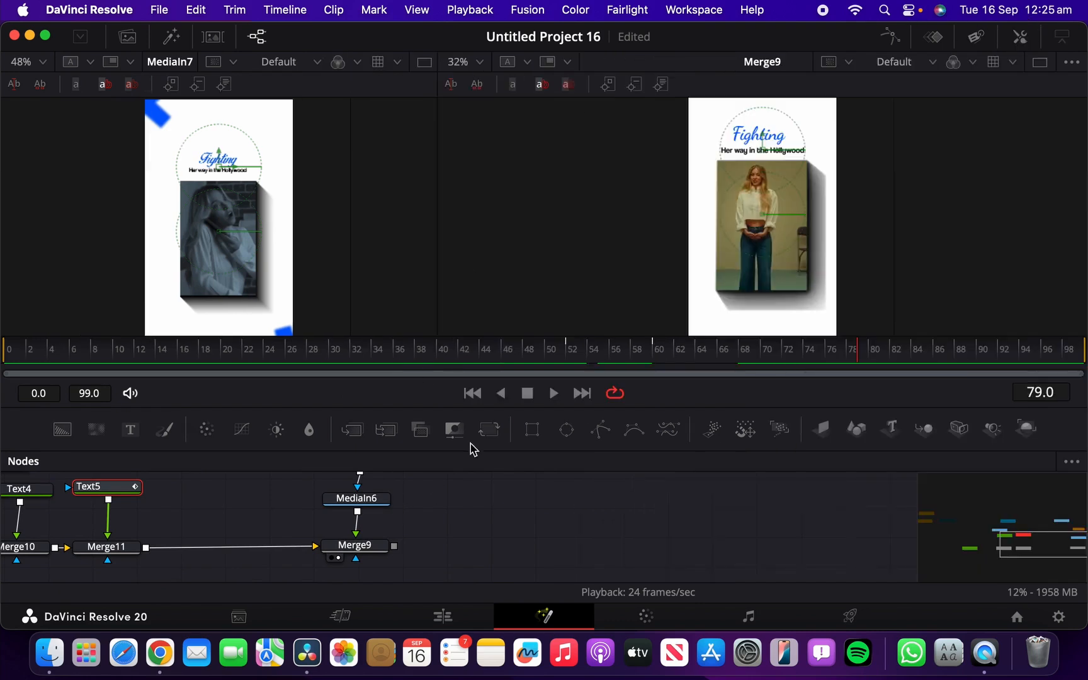
left_click_drag(478, 407, 477, 336)
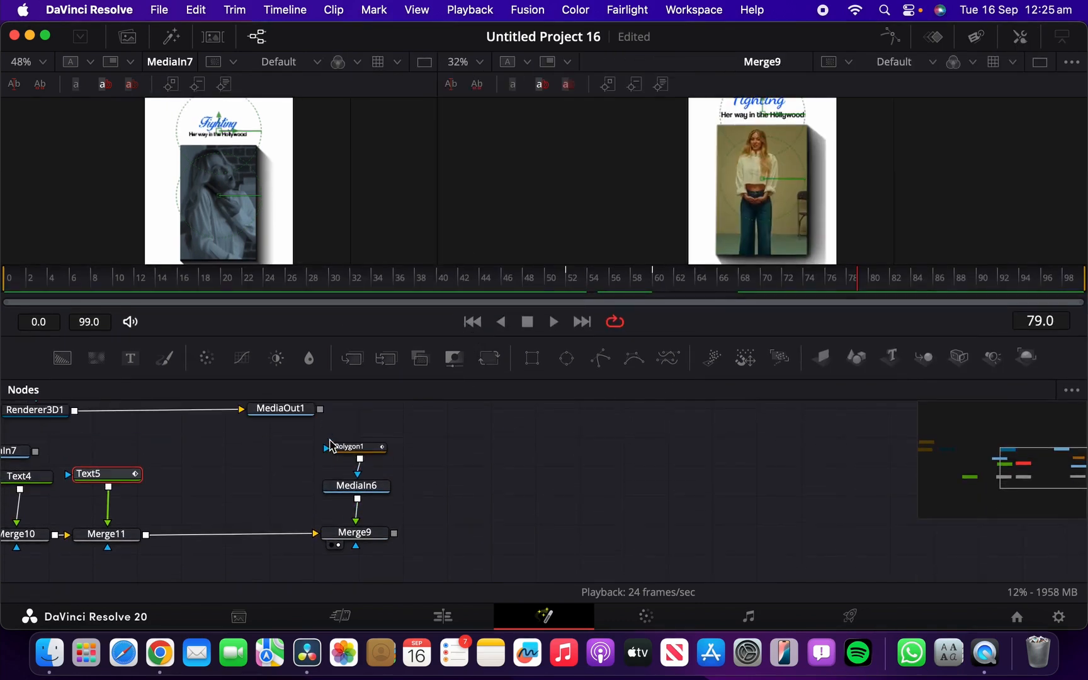
left_click(376, 540)
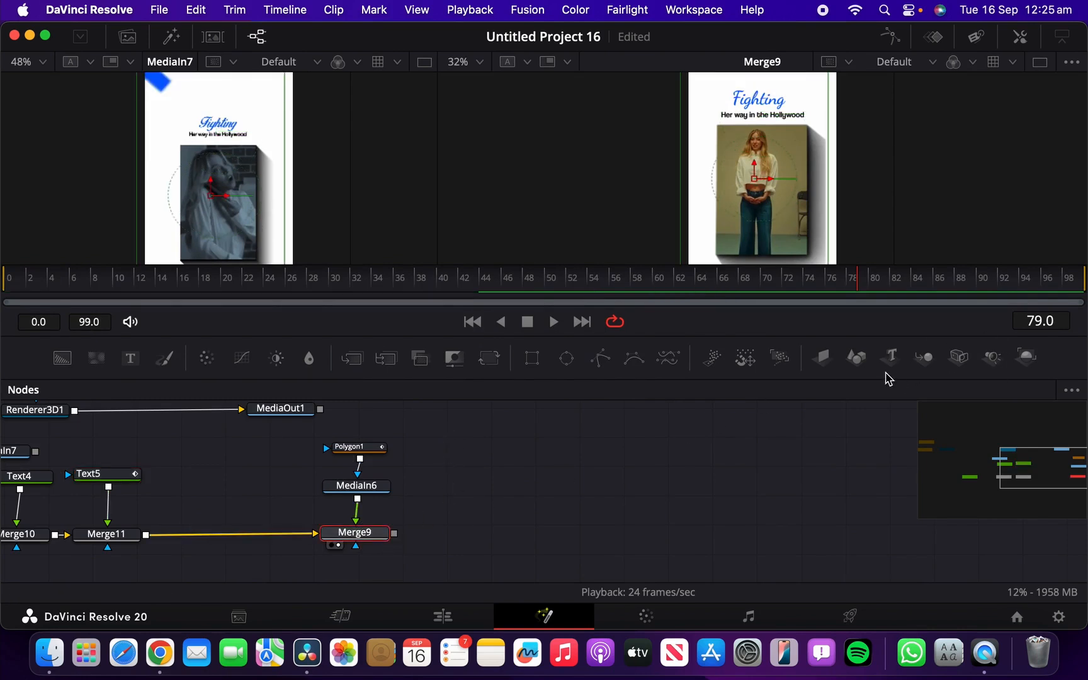
left_click(820, 357)
left_click_drag(357, 544, 545, 518)
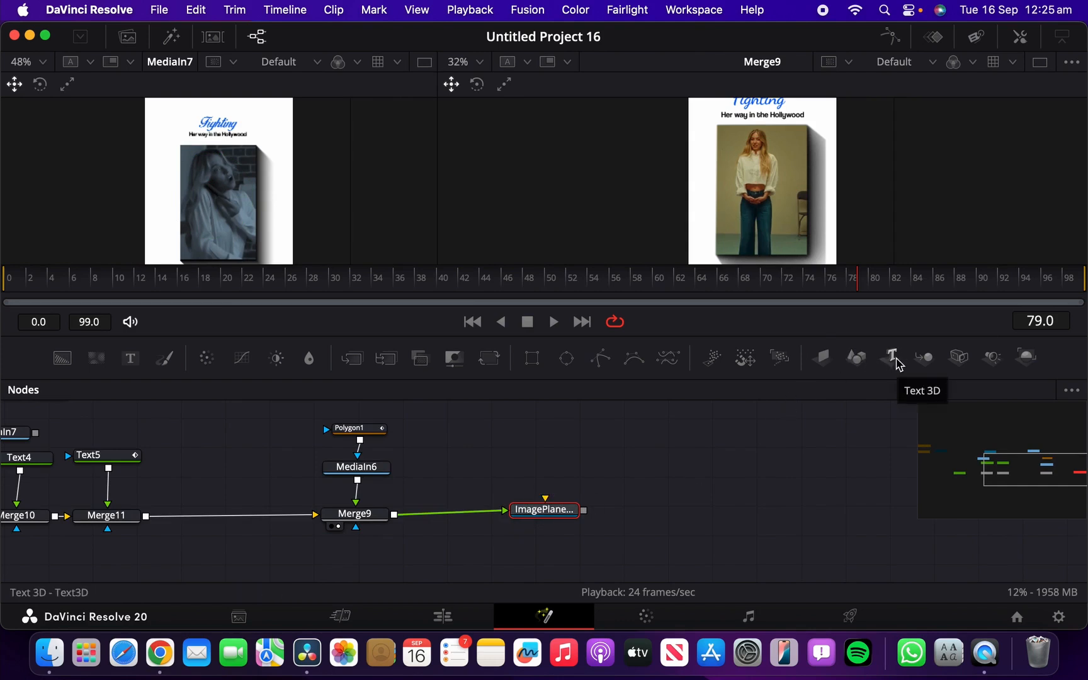
left_click(924, 357)
left_click_drag(661, 510, 655, 497)
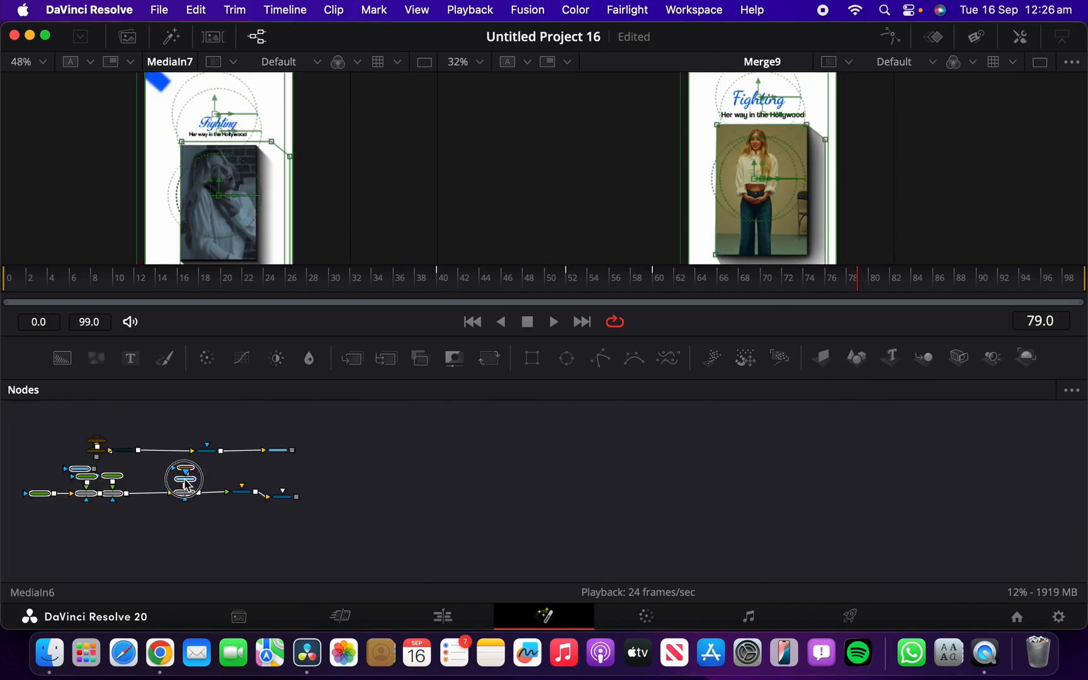
Step: Rearrange the second scene's nodes beneath the first scene's chain, with the ImagePlane3D and Merge3D nodes close behind Merge9
left_click_drag(185, 480, 119, 474)
left_click(246, 492)
left_click_drag(235, 493, 175, 488)
left_click_drag(285, 496, 229, 487)
scroll(269, 495, "down", 2)
scroll(269, 494, "up", 3)
scroll(228, 477, "up", 2)
left_click(184, 552)
left_click_drag(183, 552, 163, 547)
left_click_drag(64, 562, 11, 556)
left_click_drag(178, 548, 79, 551)
scroll(151, 526, "down", 3)
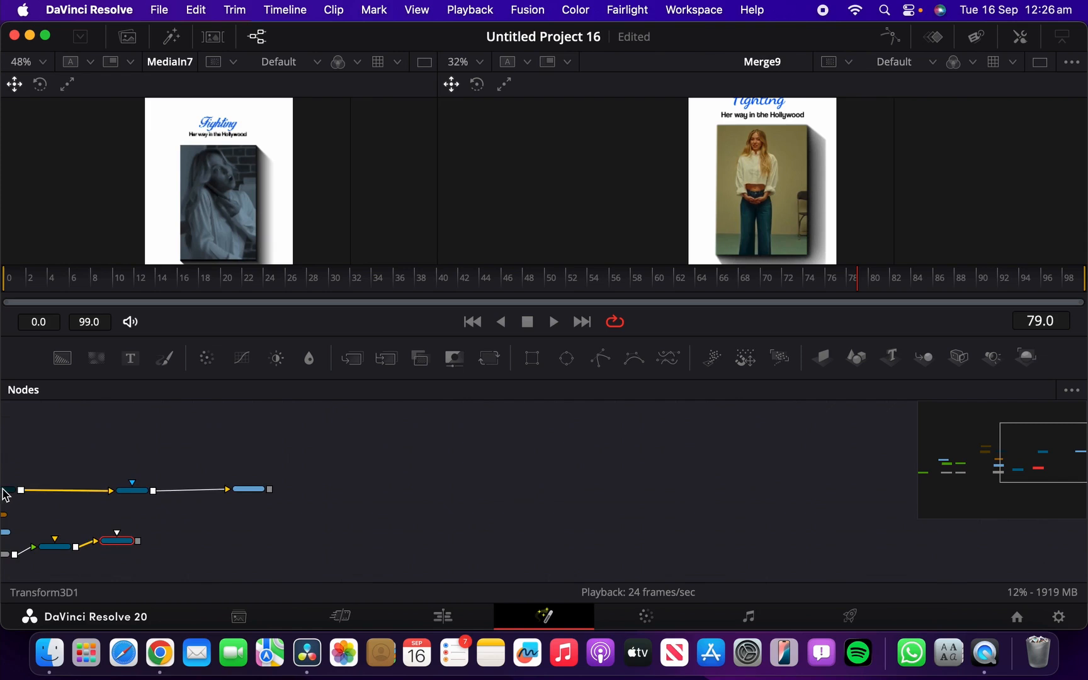
Step: Re-enable the first scene's Transform3D1 node
left_click_drag(11, 493, 69, 505)
left_click(112, 539)
scroll(54, 434, "up", 3)
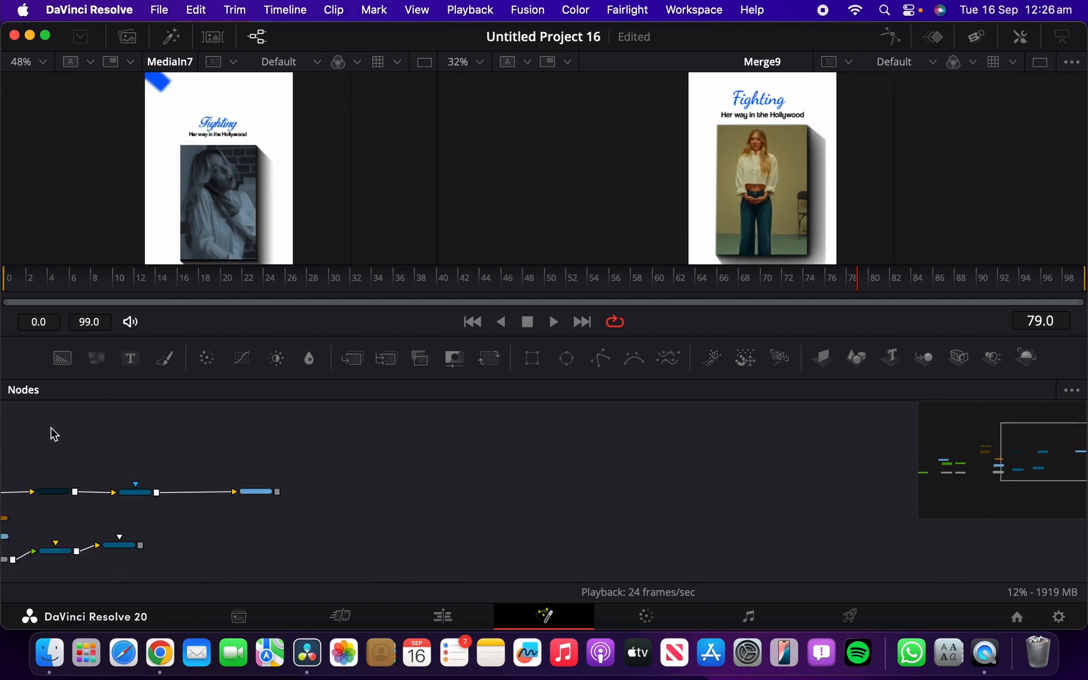
left_click(91, 545)
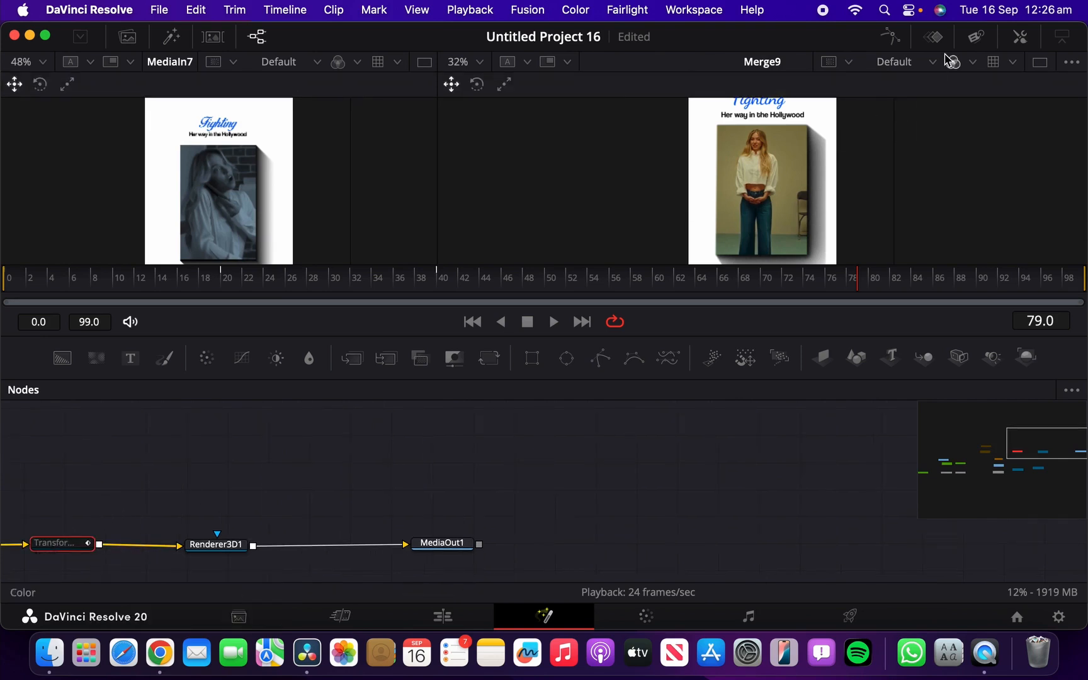
left_click(1018, 39)
left_click(752, 123)
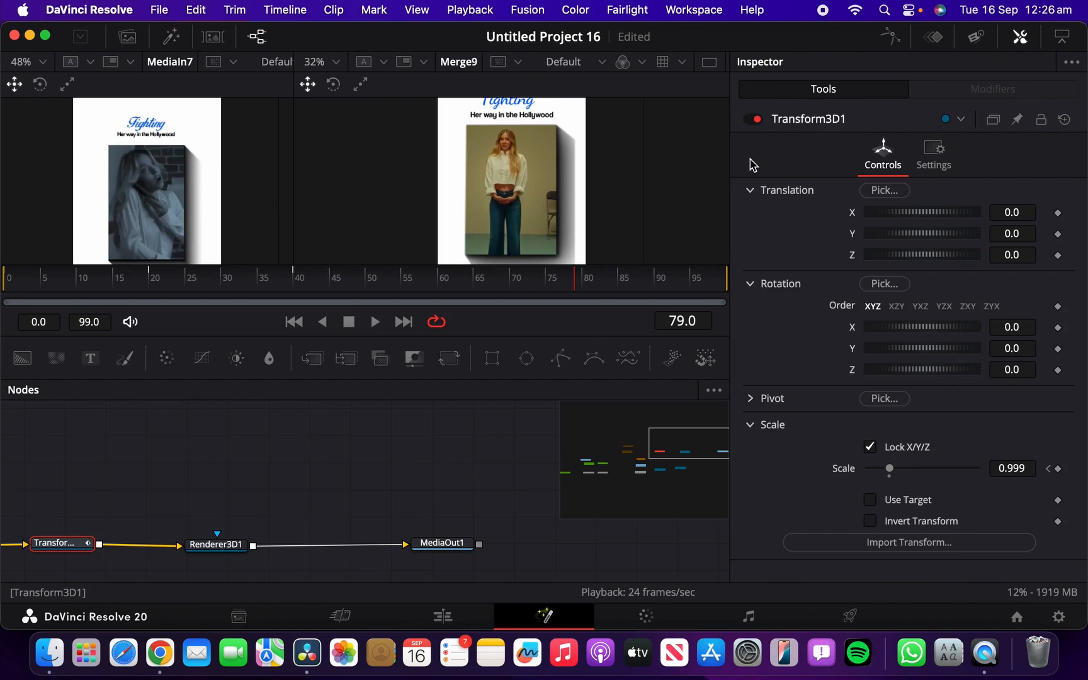
Step: Re-enable the first scene's polaroid1_2 and Group1 nodes
left_click_drag(678, 452, 656, 455)
left_click(209, 436)
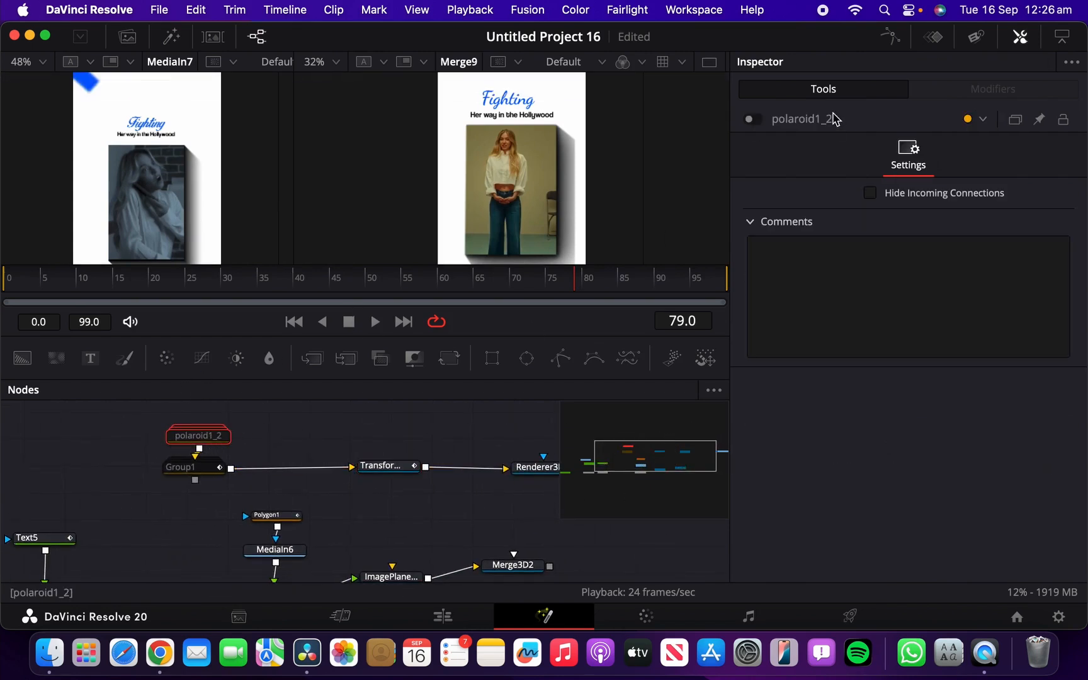
left_click(189, 467)
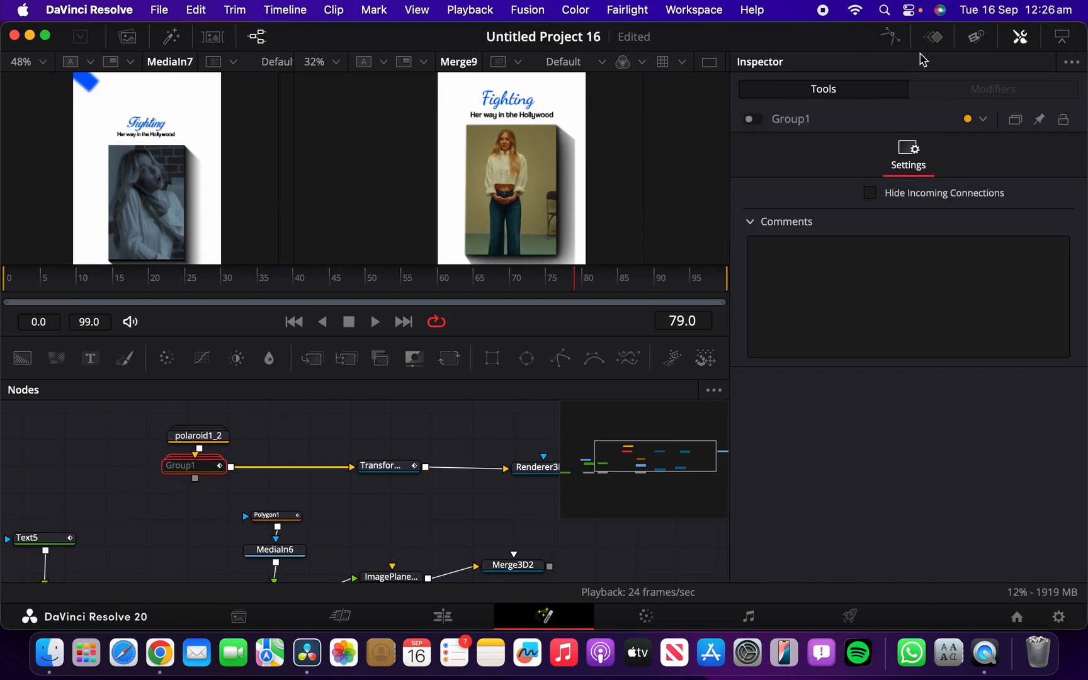
left_click(754, 119)
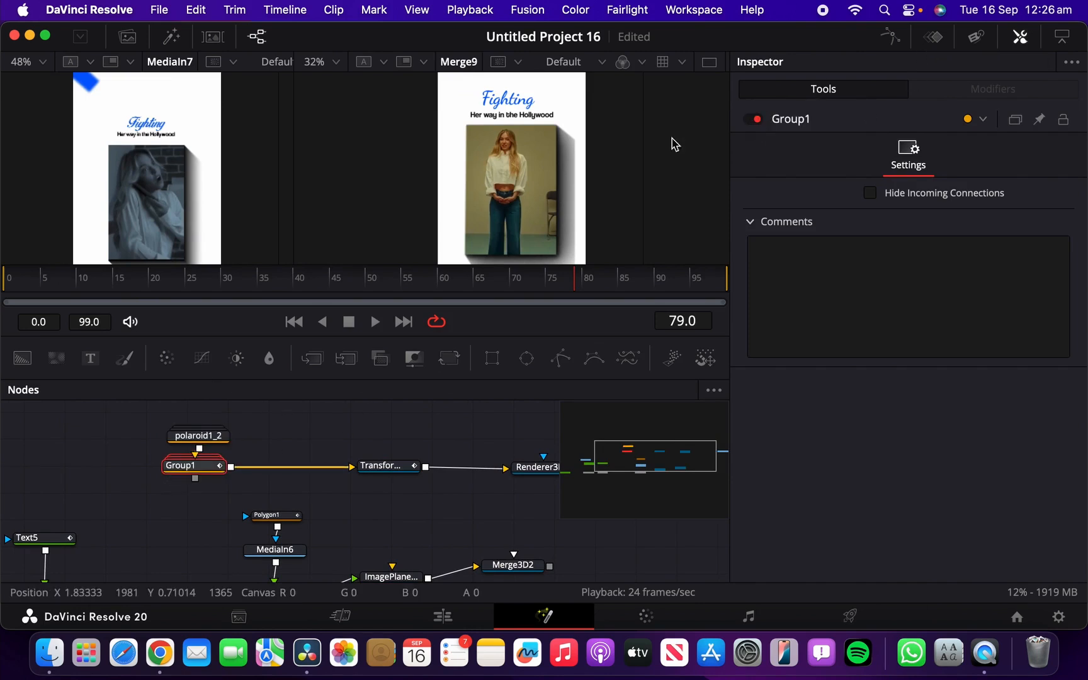
Step: Line up the ImagePlane3D and Merge3D2 nodes with Merge9, then add a Transform 3D node after Merge3D2
scroll(470, 534, "down", 3)
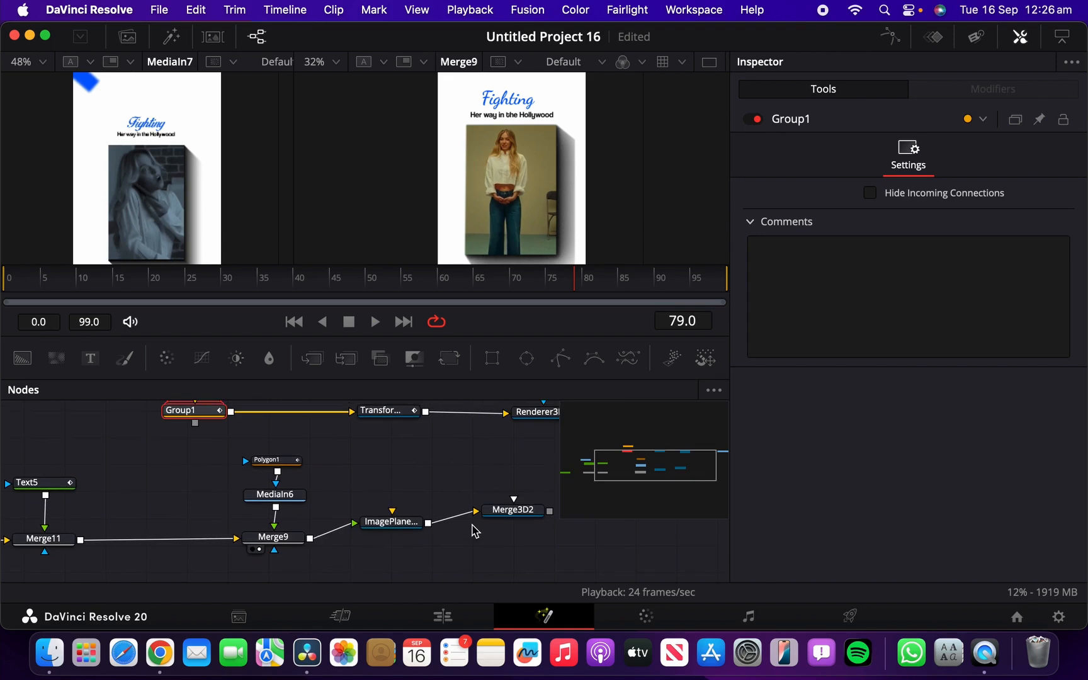
left_click_drag(510, 520, 508, 530)
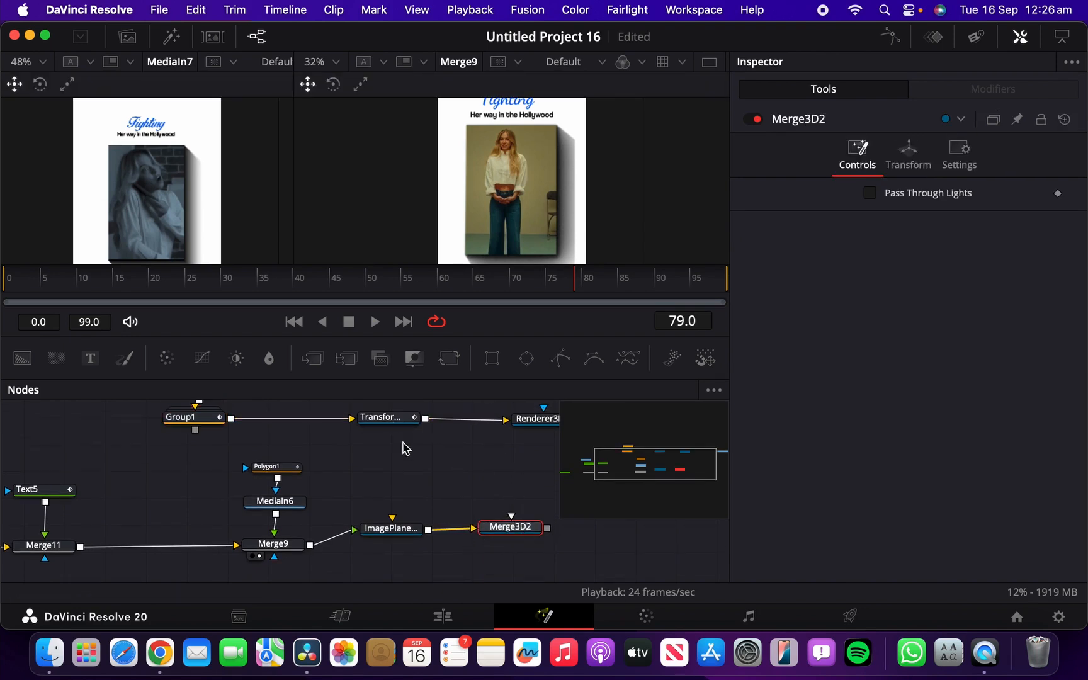
left_click_drag(403, 532, 391, 549)
left_click_drag(530, 532, 513, 546)
key("shift+space")
type("tr")
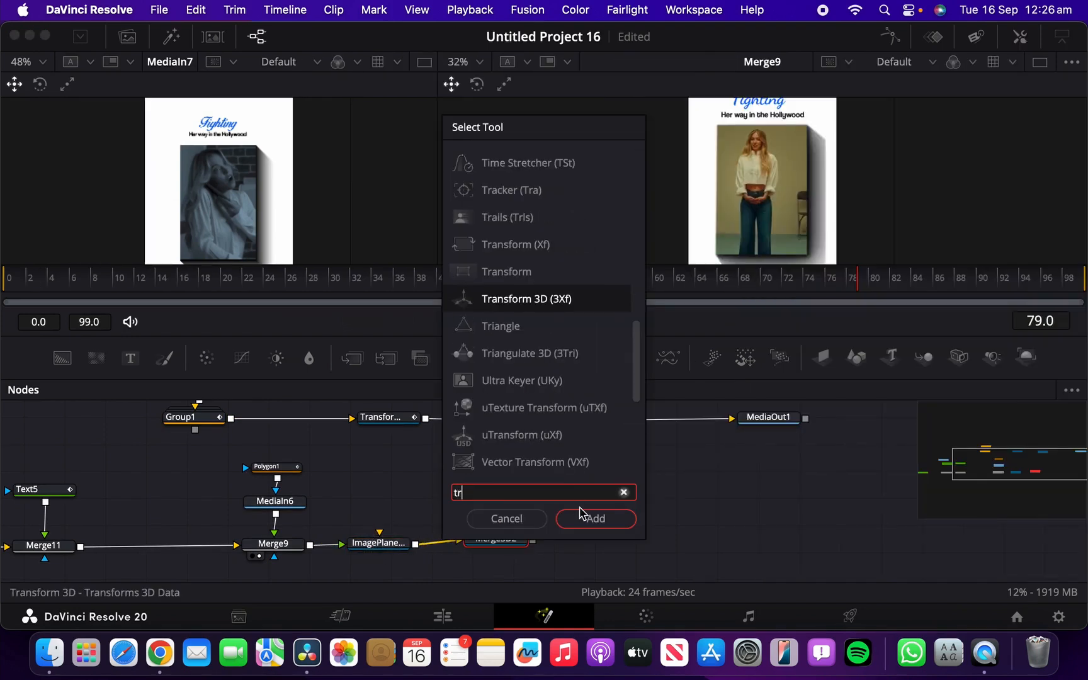
type("ansform")
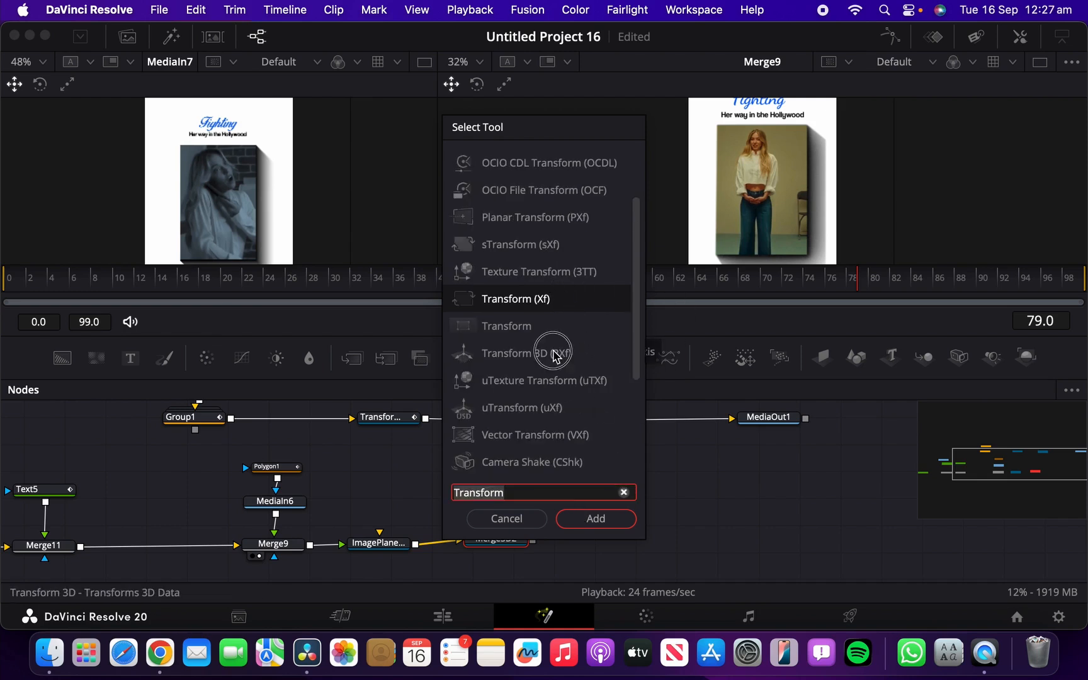
type(" 3D")
left_click(596, 518)
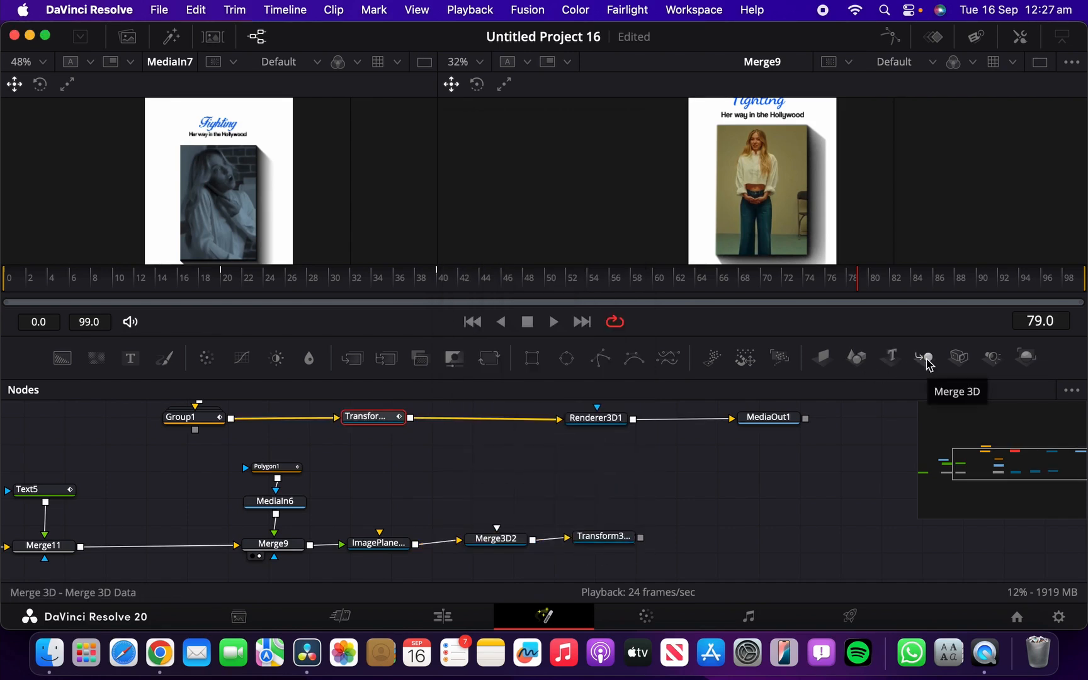
Step: Insert a Merge 3D node between the first scene's Transform3D1 and Renderer3D1, with the second scene's Transform3D2 beneath it
left_click(924, 357)
left_click_drag(455, 437, 481, 437)
left_click_drag(637, 556, 517, 495)
left_click_drag(482, 426, 528, 499)
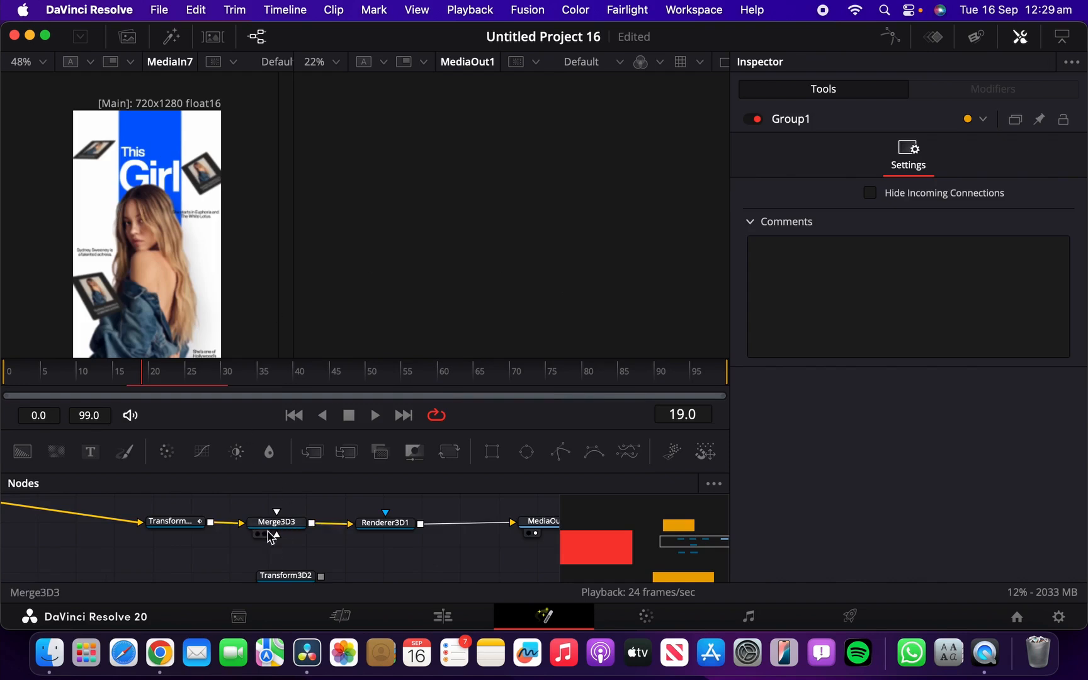
Step: Inspect the Merge3D3 output zoomed out in the second viewer, then check the Renderer3D1 output
left_click(265, 534)
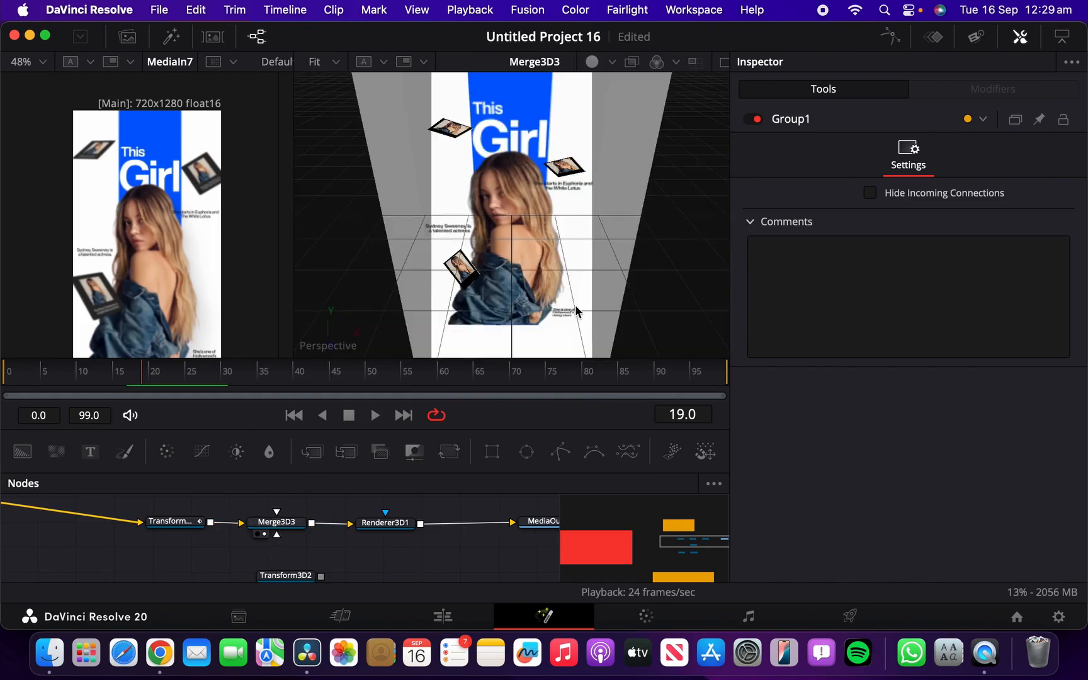
scroll(576, 309, "down", 5)
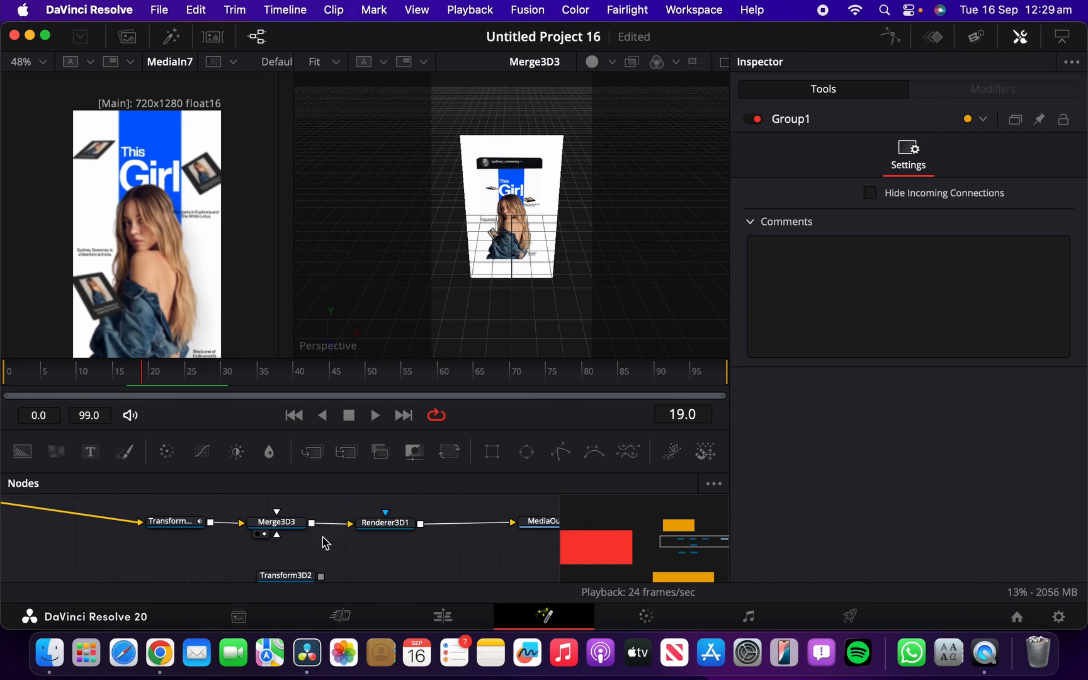
left_click(374, 535)
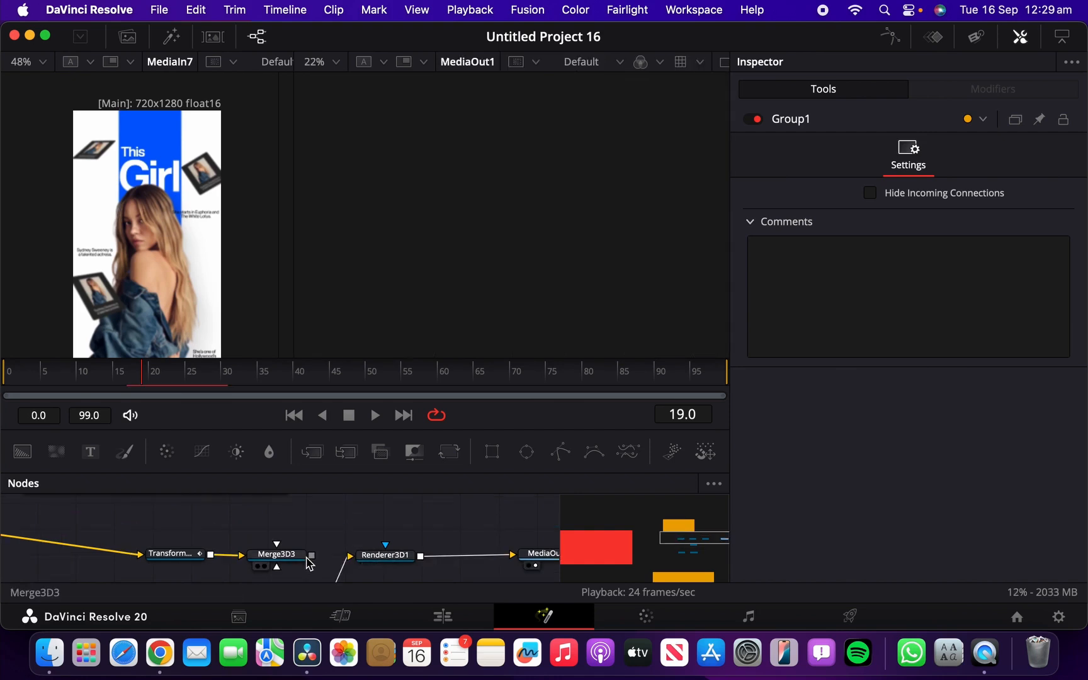
Step: Detach the existing connection feeding Renderer3D1 and connect Merge3D3's output to it instead
scroll(385, 555, "down", 1)
left_click_drag(347, 530, 332, 580)
left_click_drag(312, 523, 375, 524)
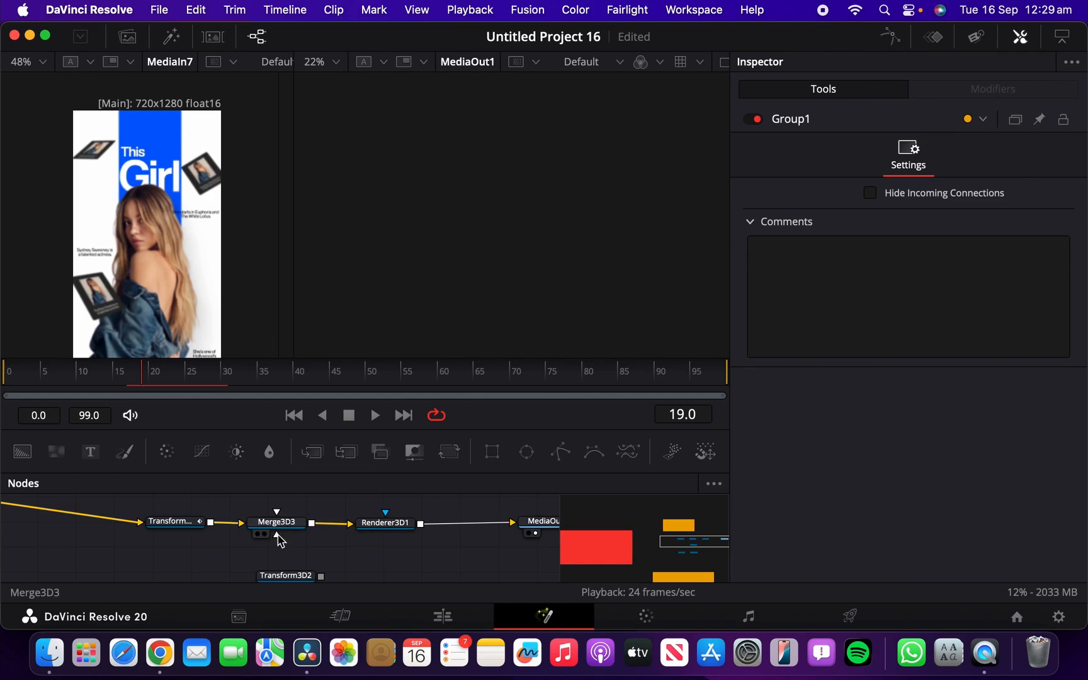
Step: View the reconnected Merge3D3 scene from further away, then show Renderer3D1 in the same viewer
left_click(264, 533)
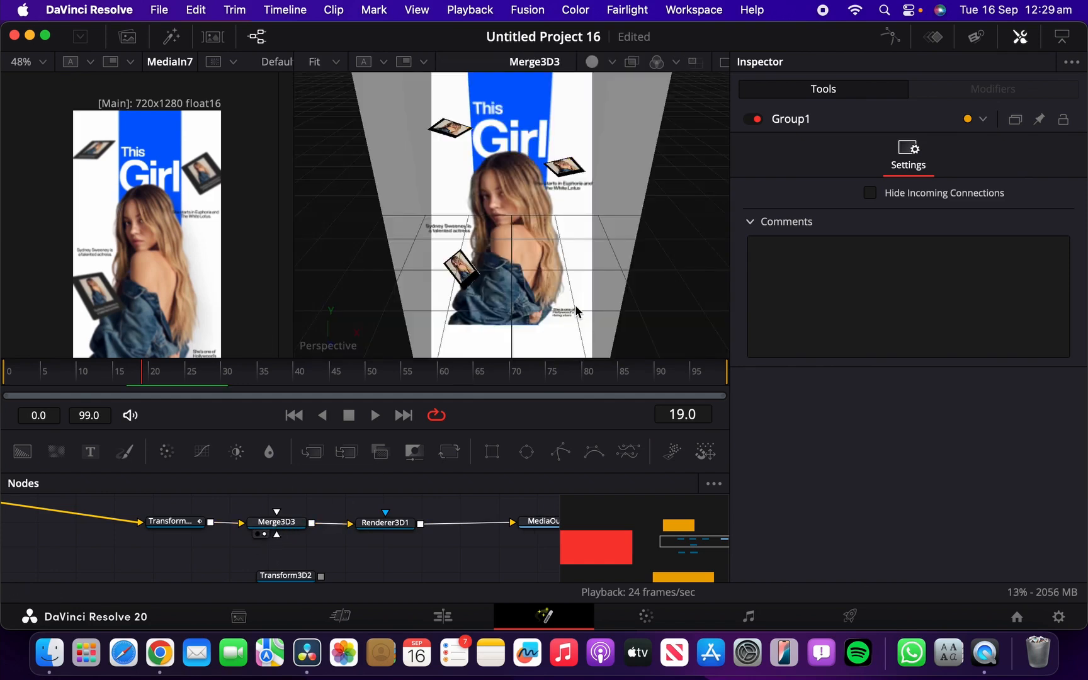
scroll(575, 309, "down", 5)
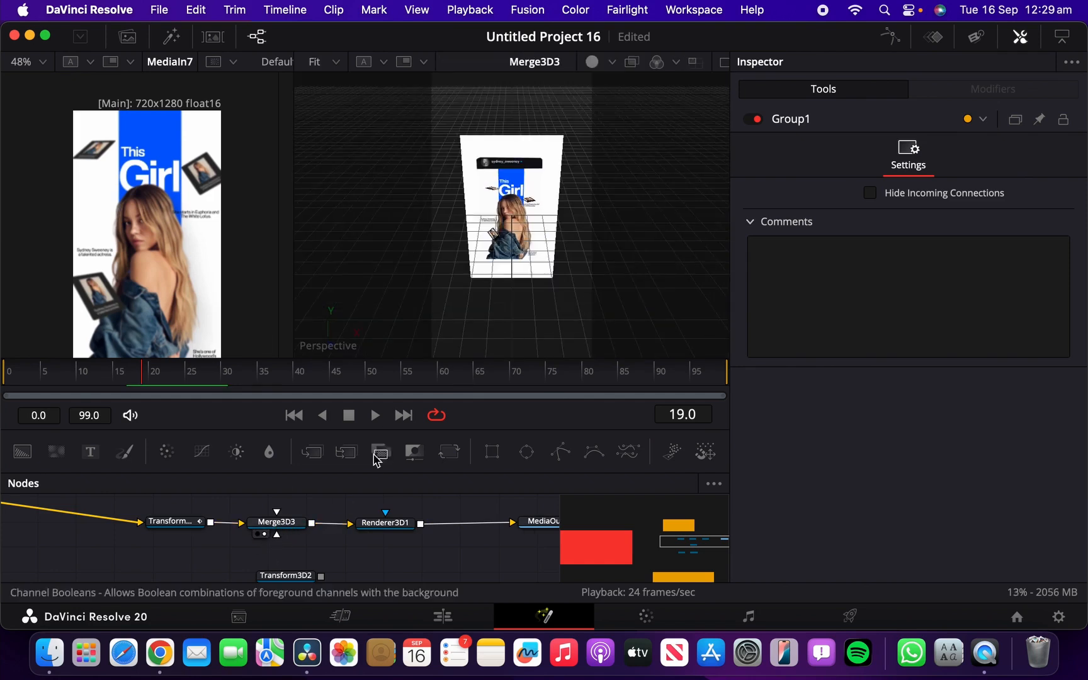
left_click(373, 535)
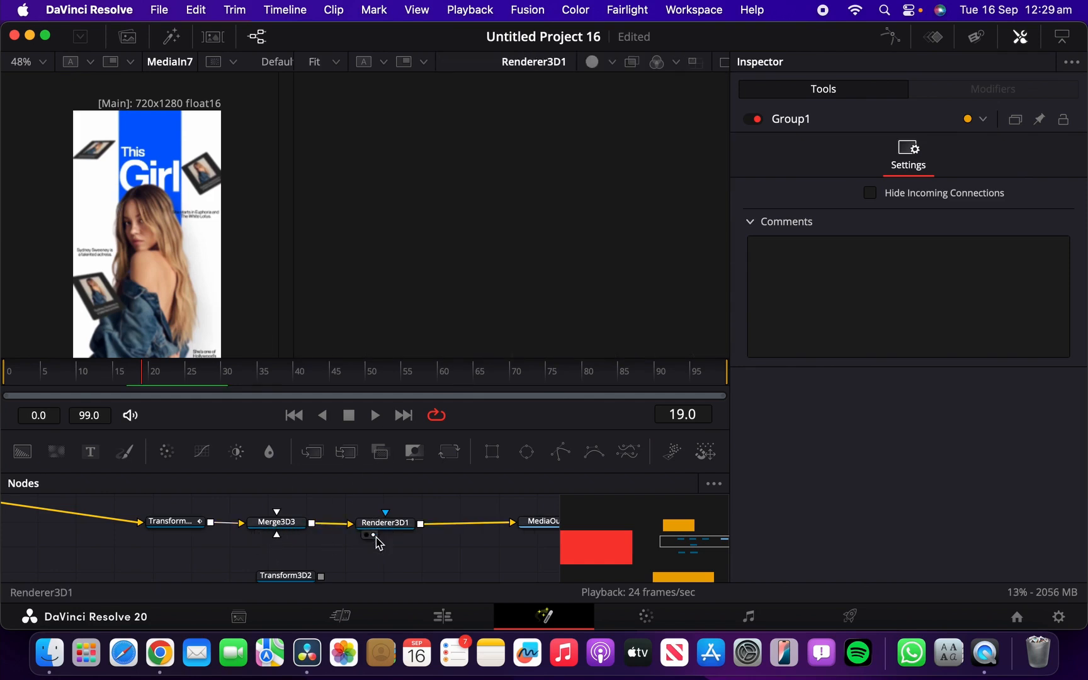